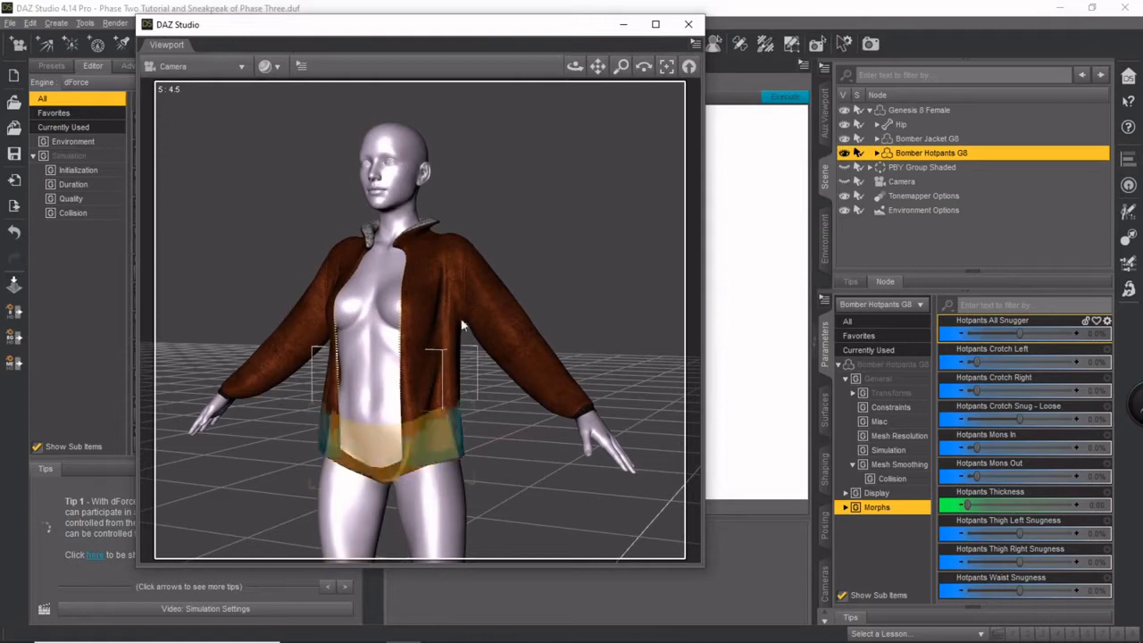
# Hide the Bomber Jacket G8 in the scene so only the hotpants remain on the figure
pyautogui.moveTo(581, 33); pyautogui.dragTo(478, 72)
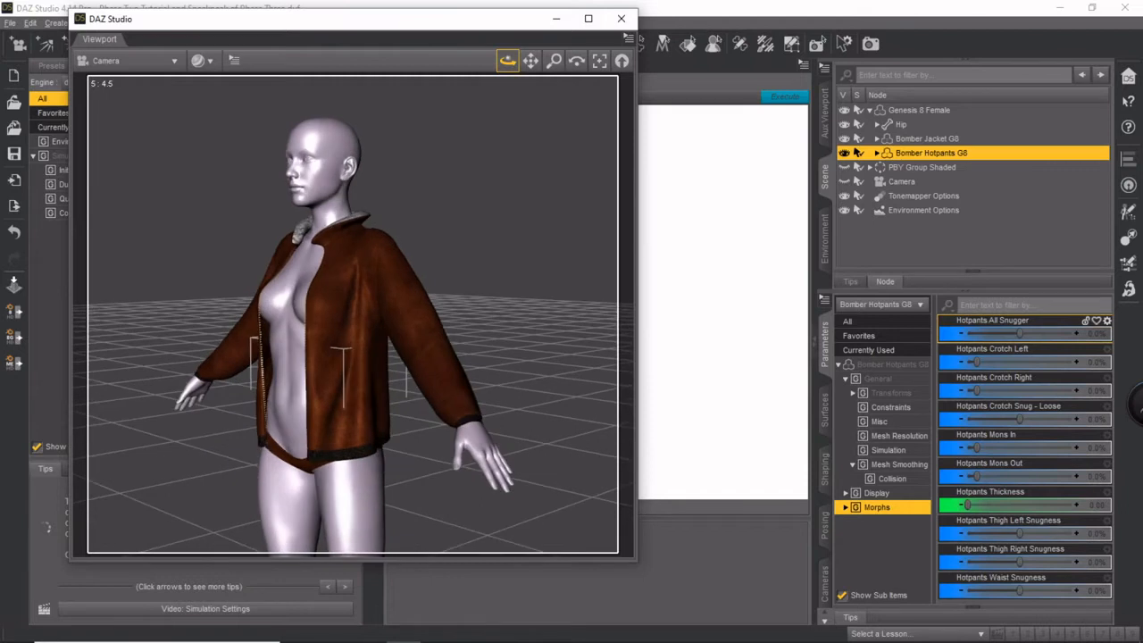
pyautogui.scroll(3, 508, 282)
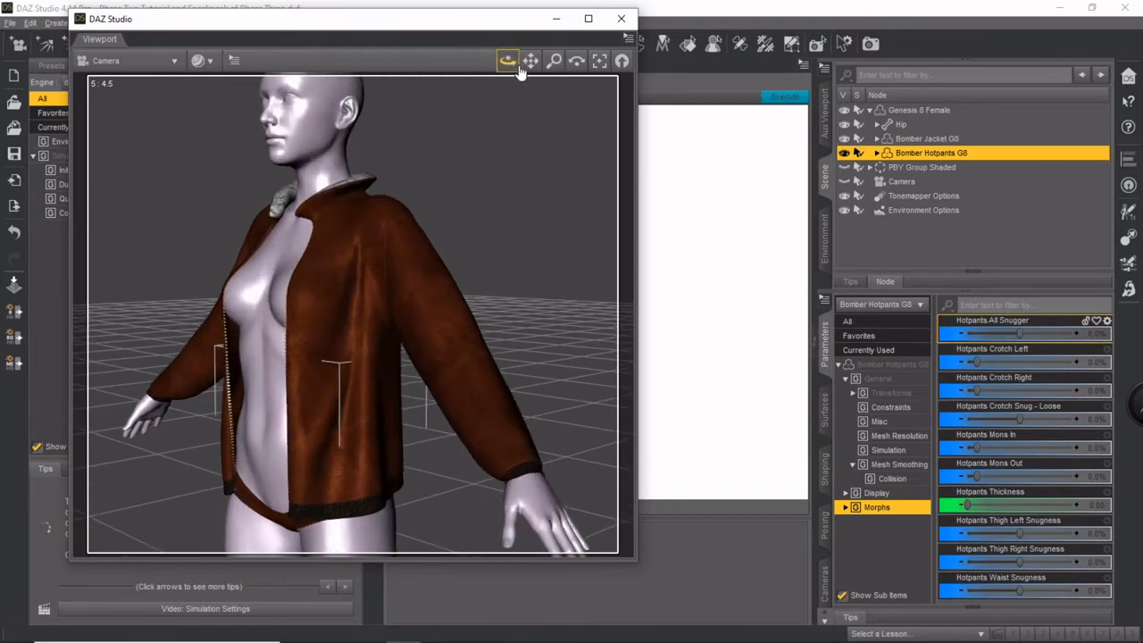
pyautogui.moveTo(529, 64); pyautogui.dragTo(532, 61)
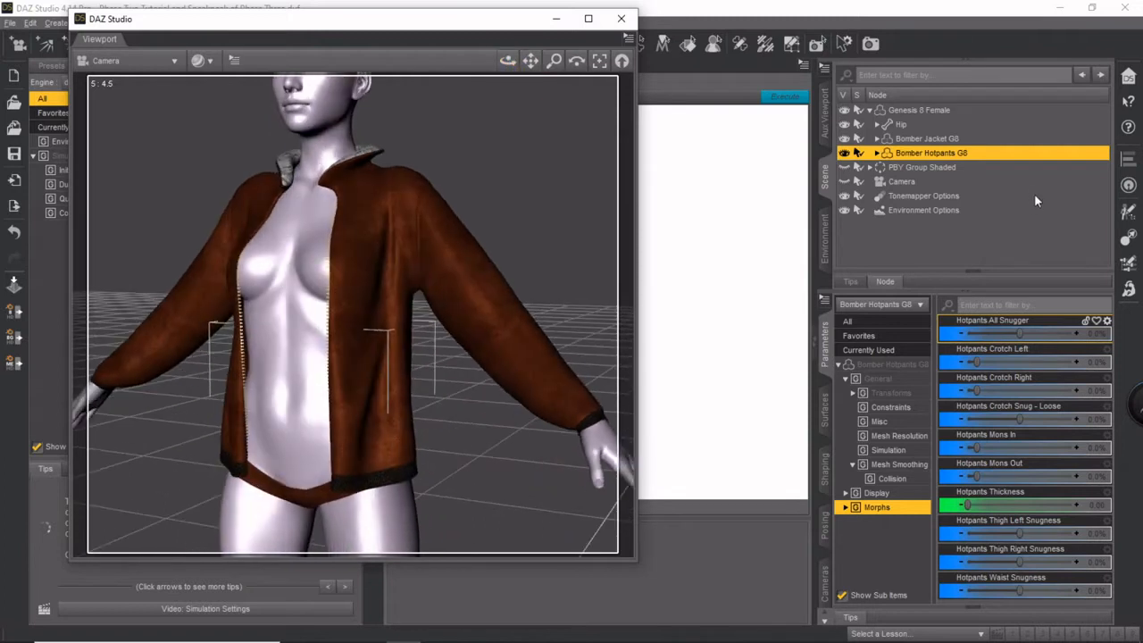
pyautogui.click(845, 139)
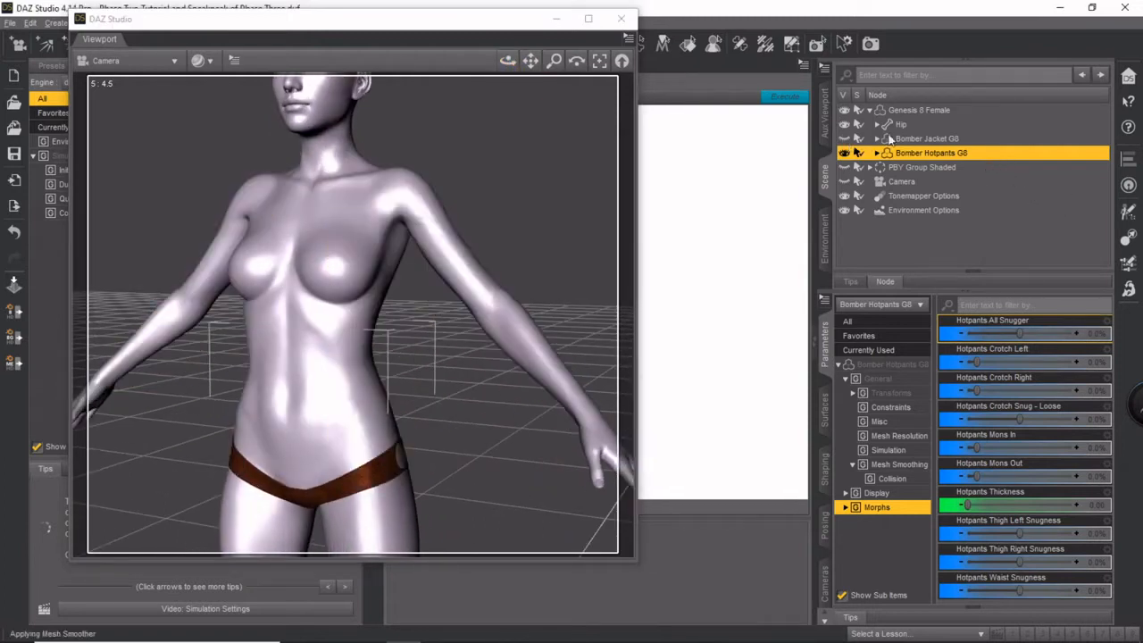
# Frame the Bomber Hotpants G8 and enlarge the floating viewport window in width and height
pyautogui.moveTo(529, 64); pyautogui.dragTo(529, 82)
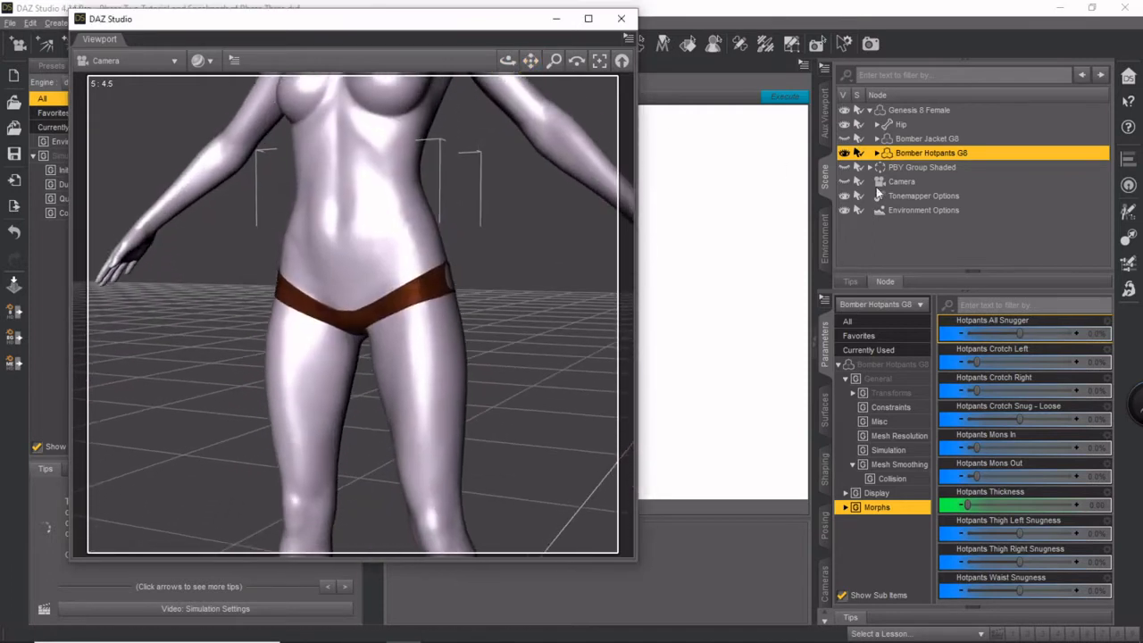
pyautogui.click(599, 62)
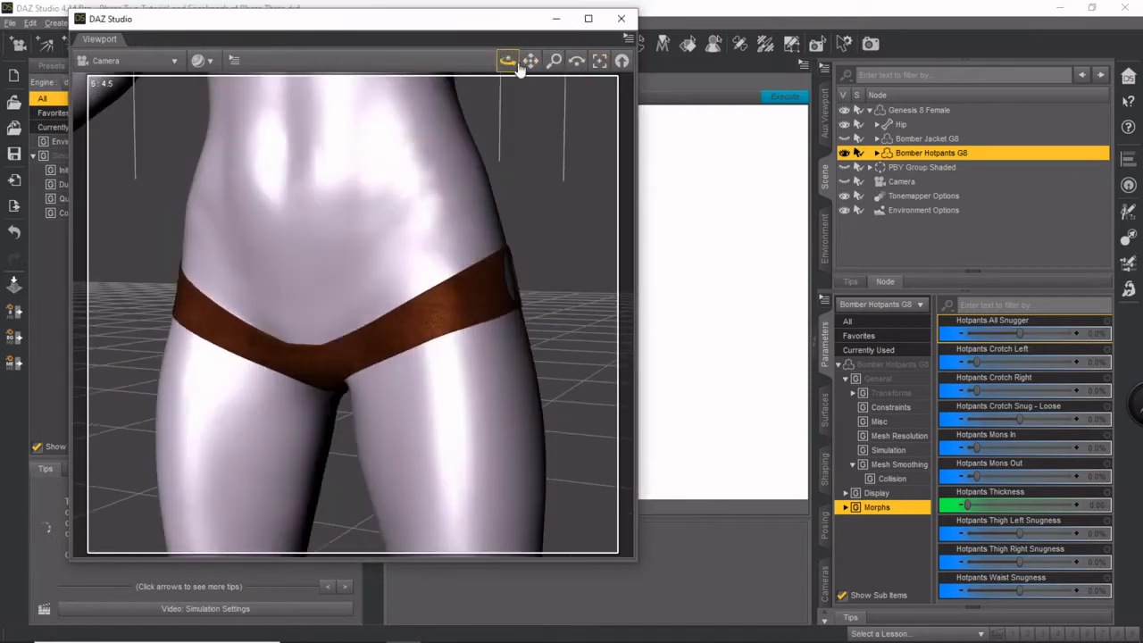
pyautogui.moveTo(516, 67); pyautogui.dragTo(553, 69)
pyautogui.scroll(3, 519, 212)
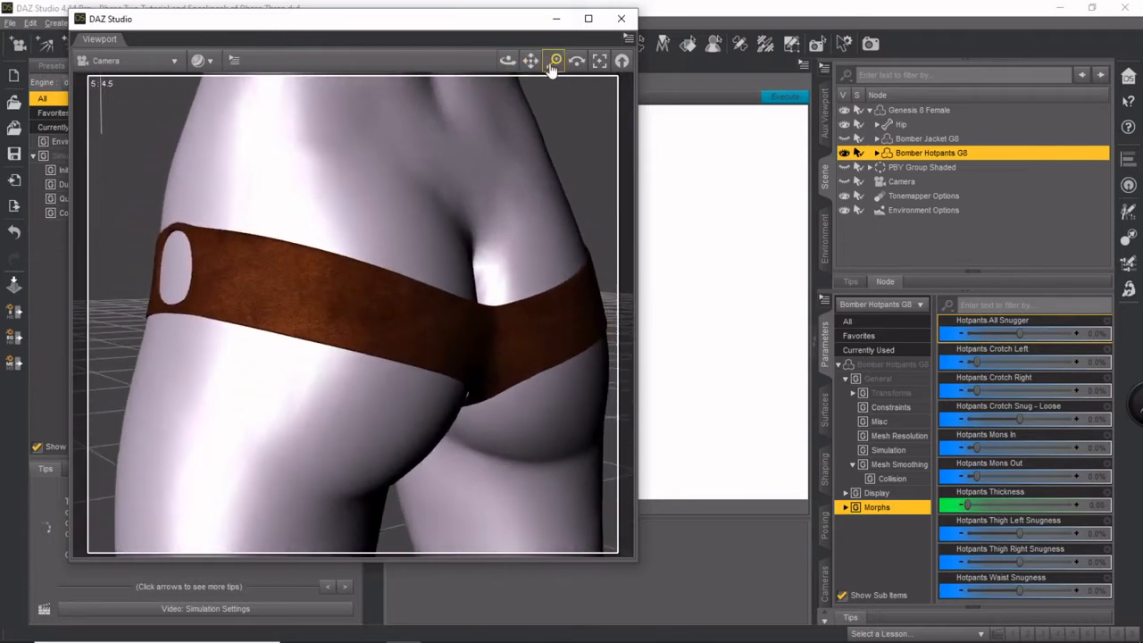
pyautogui.moveTo(640, 207); pyautogui.dragTo(710, 214)
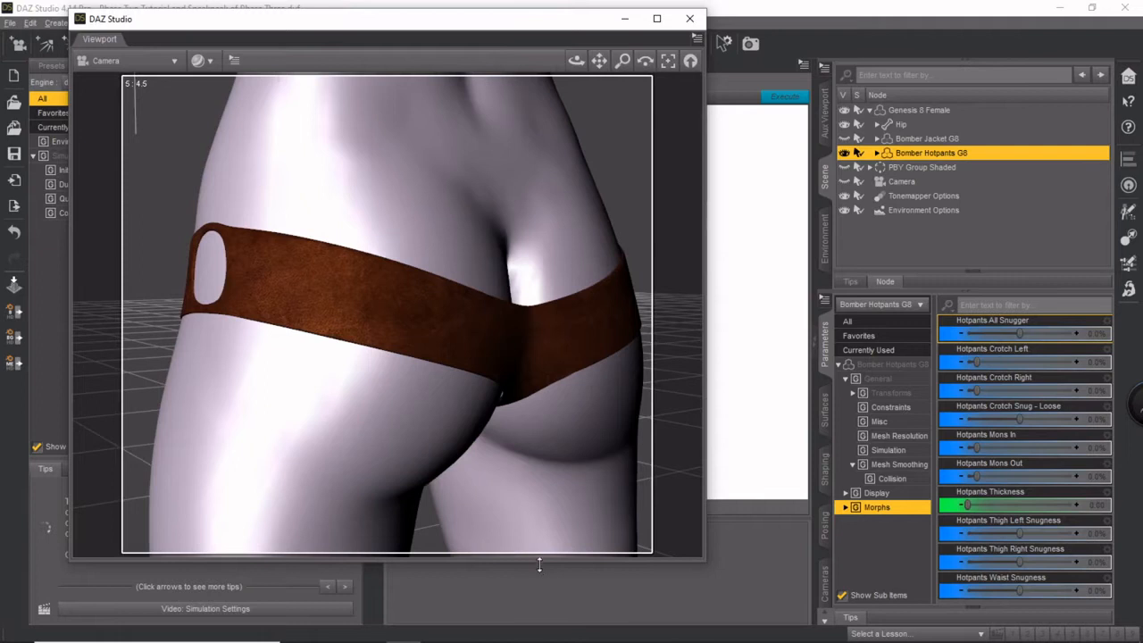
pyautogui.moveTo(539, 563); pyautogui.dragTo(535, 634)
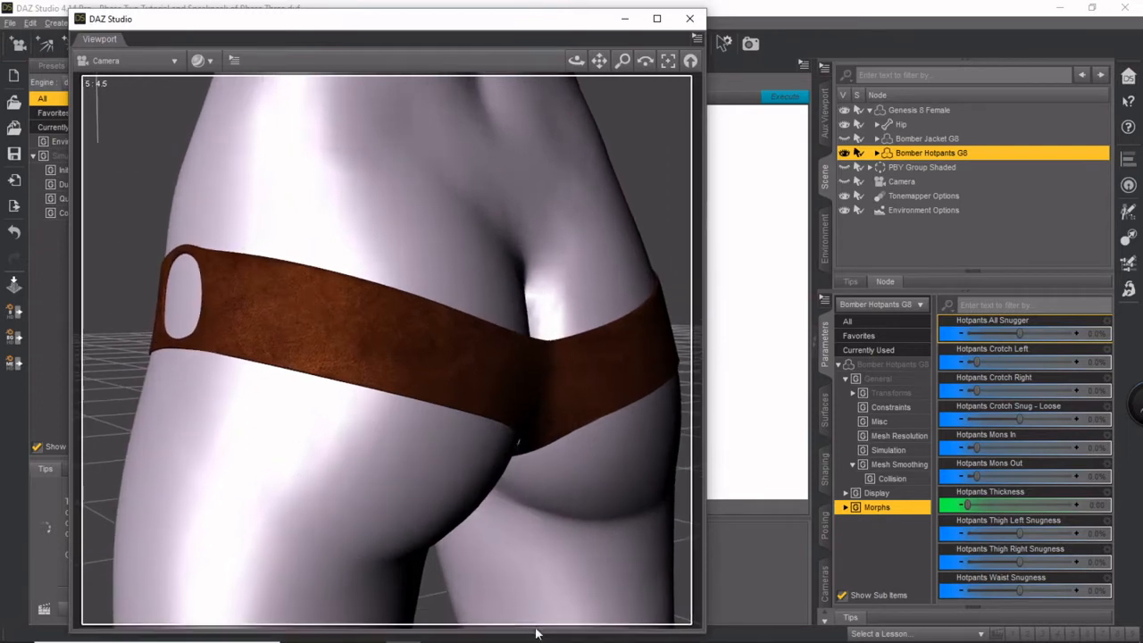
# Switch the viewport's draw style to NVIDIA Iray with the front of the hotpants in view
pyautogui.moveTo(600, 59); pyautogui.dragTo(348, 61)
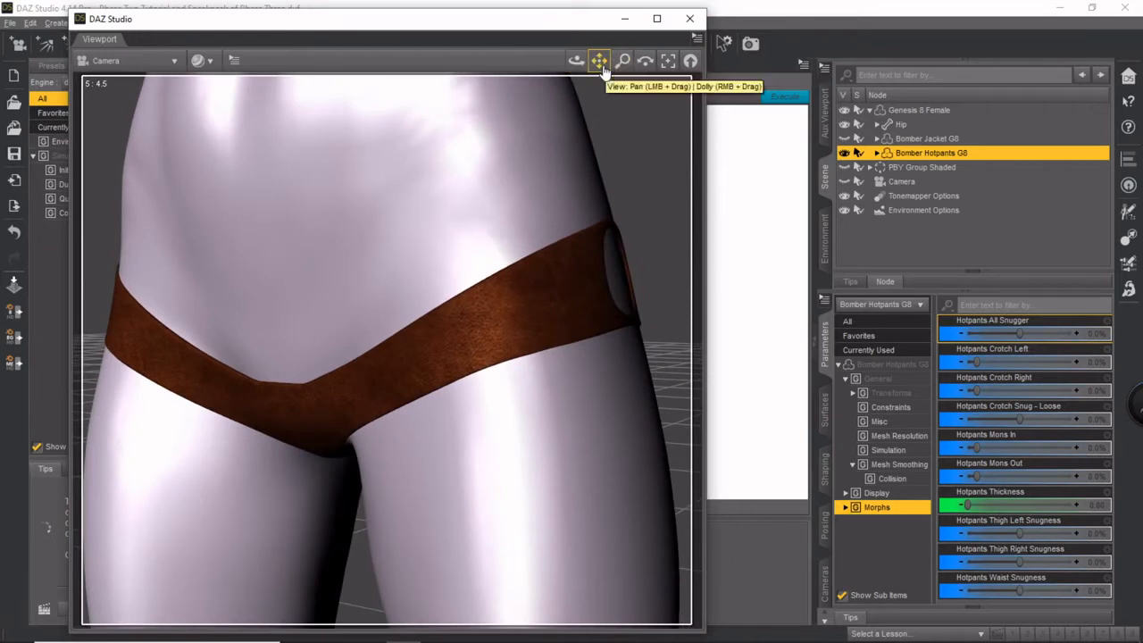
pyautogui.scroll(-2, 582, 163)
pyautogui.moveTo(583, 67); pyautogui.dragTo(553, 82)
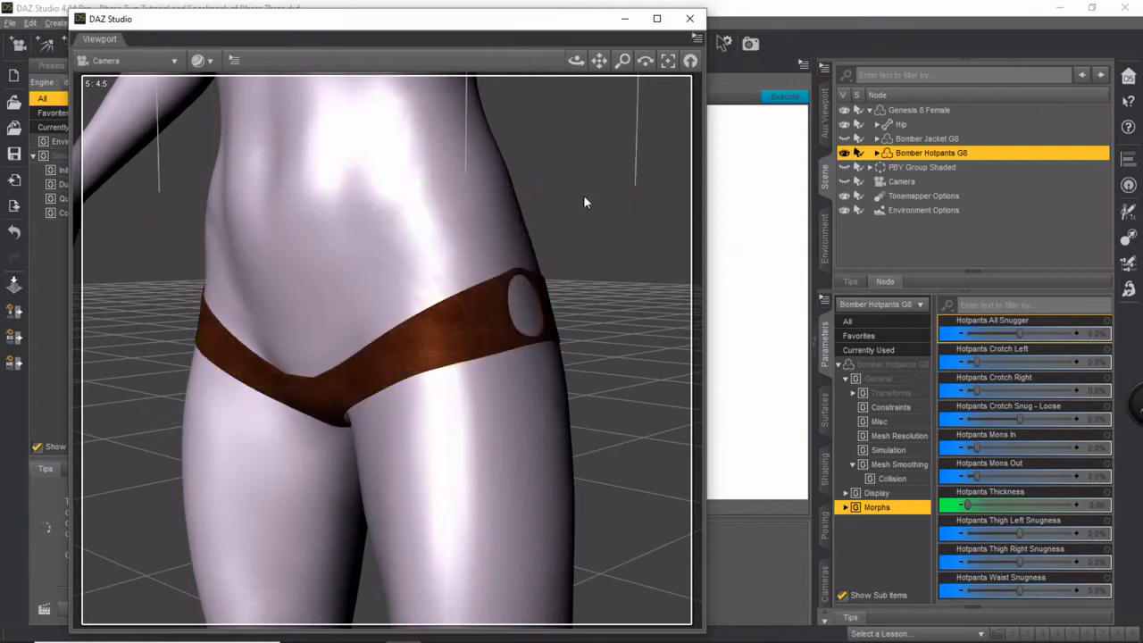
pyautogui.moveTo(576, 72); pyautogui.dragTo(606, 47)
pyautogui.scroll(2, 582, 190)
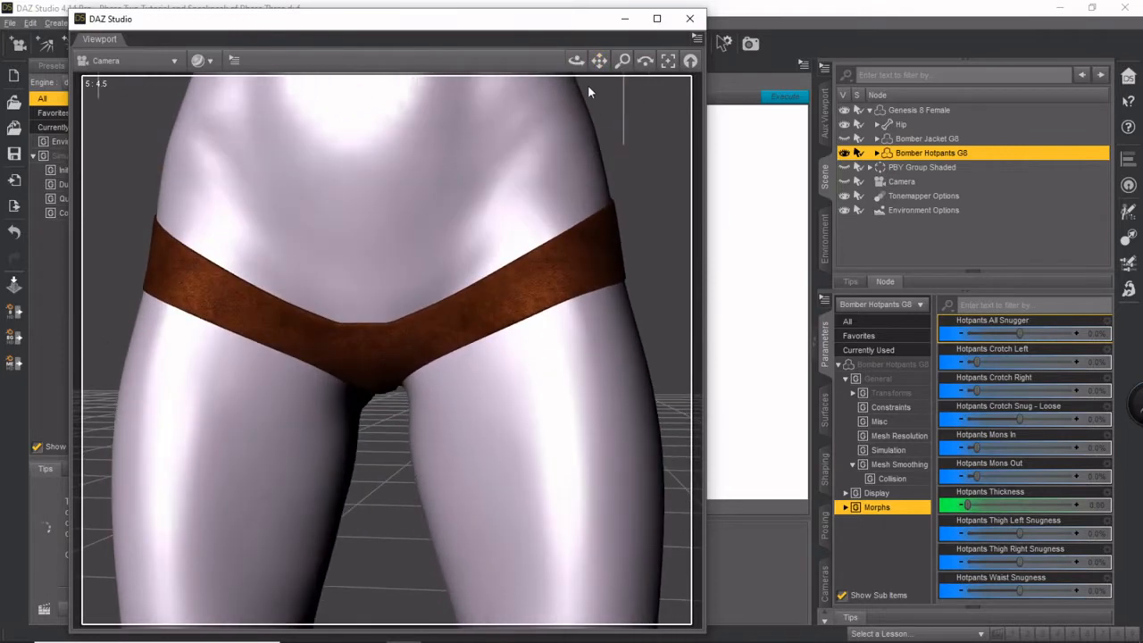
pyautogui.moveTo(576, 61); pyautogui.dragTo(547, 79)
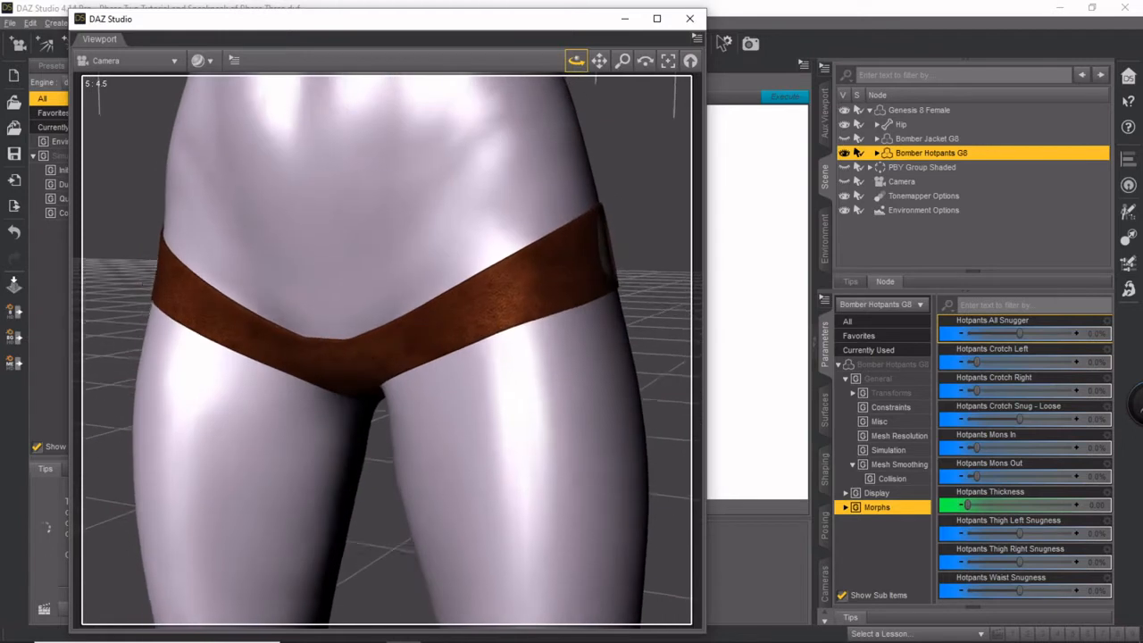
pyautogui.click(206, 62)
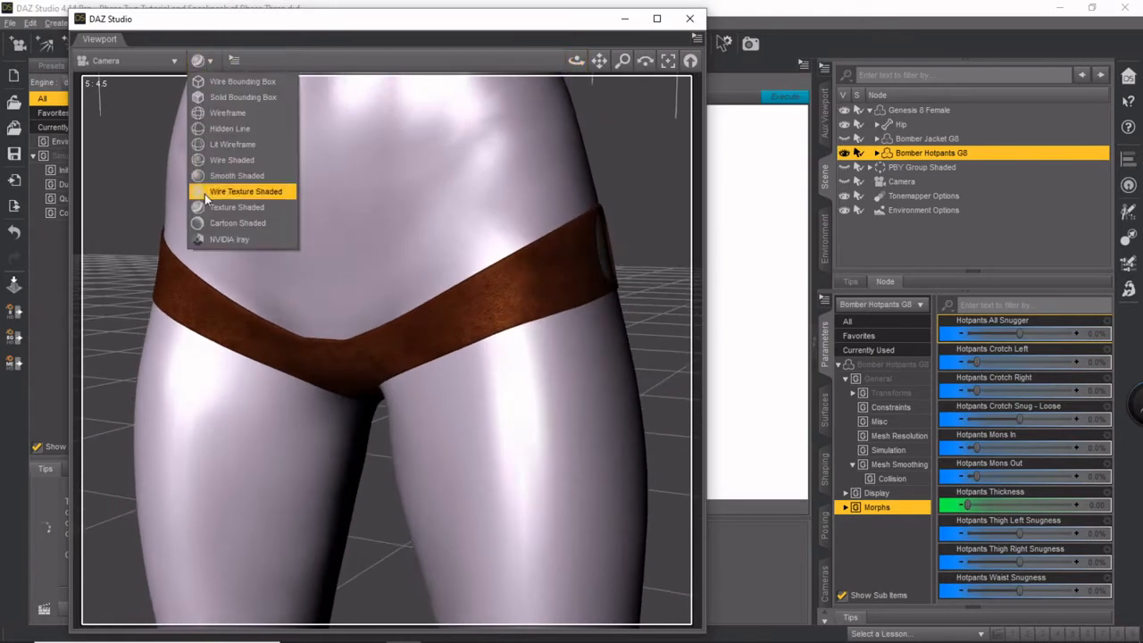
pyautogui.click(208, 240)
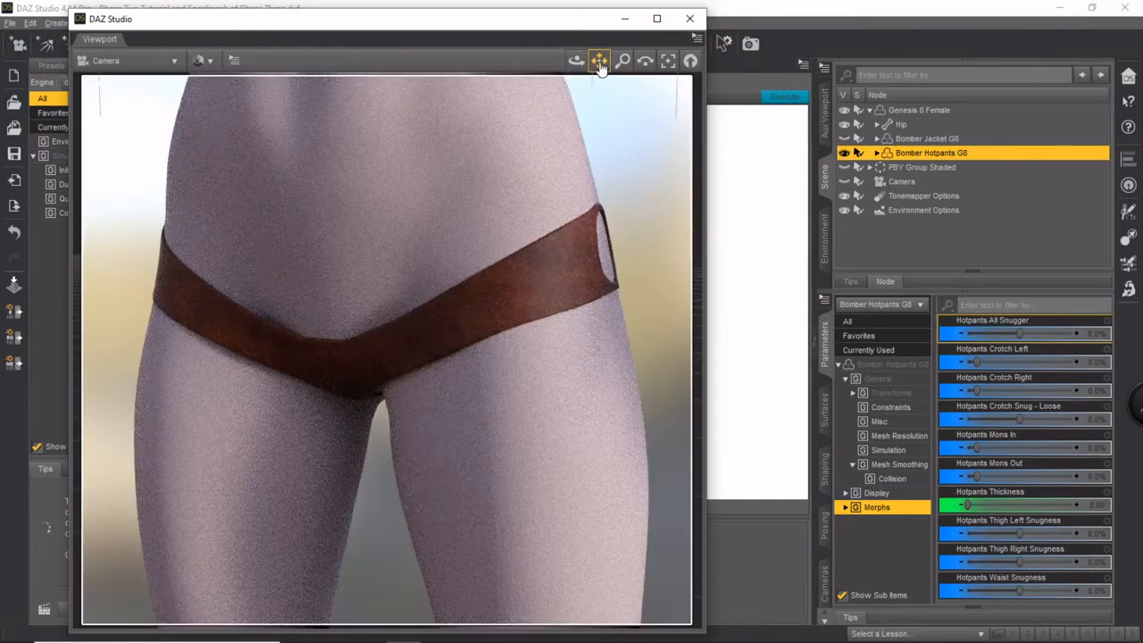
# Inspect the leather texture of the hotpants close up in the Iray preview
pyautogui.moveTo(600, 70); pyautogui.dragTo(583, 165)
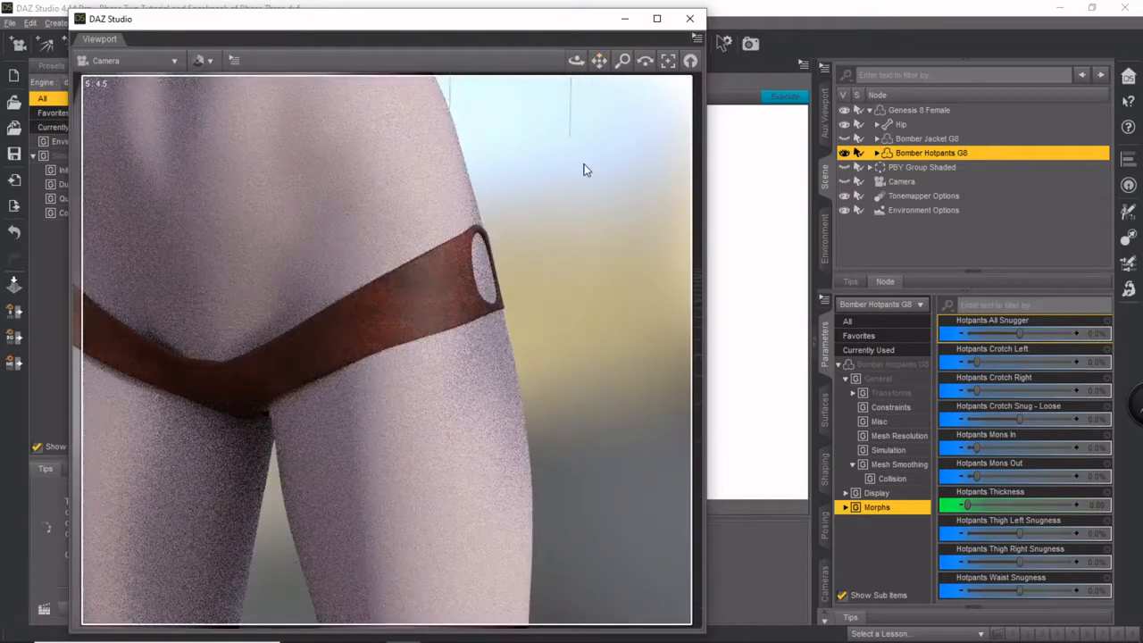
pyautogui.scroll(3, 584, 169)
pyautogui.moveTo(603, 63); pyautogui.dragTo(595, 153)
pyautogui.scroll(3, 594, 153)
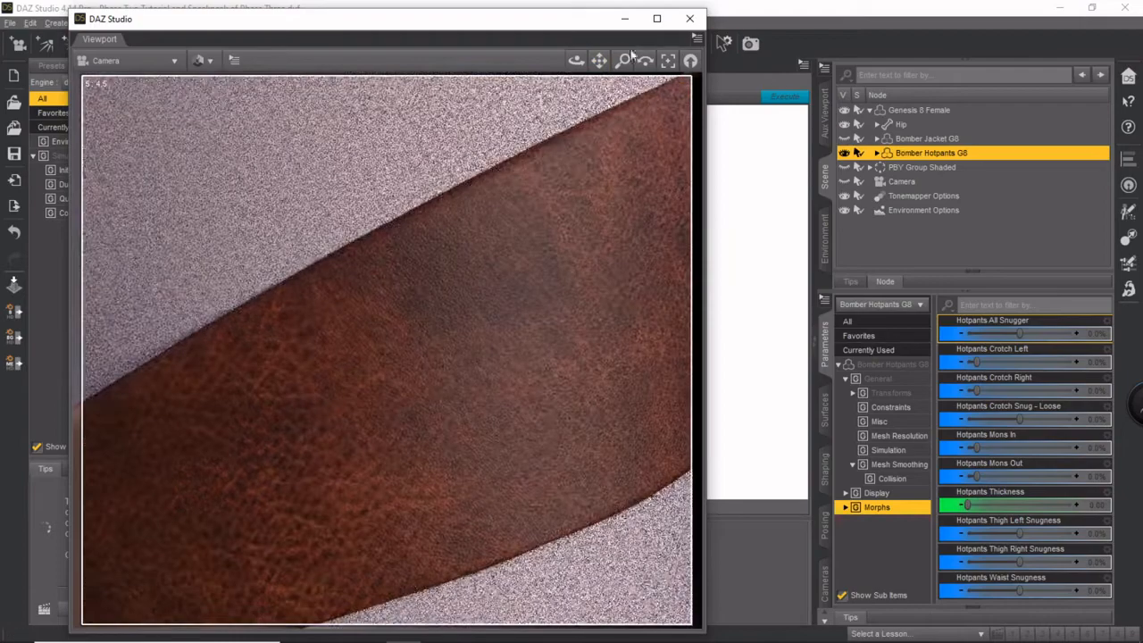
pyautogui.moveTo(576, 69); pyautogui.dragTo(571, 57)
# Examine the shape and fit of the hotpants from the front, side and back in the Iray preview
pyautogui.scroll(-10, 592, 160)
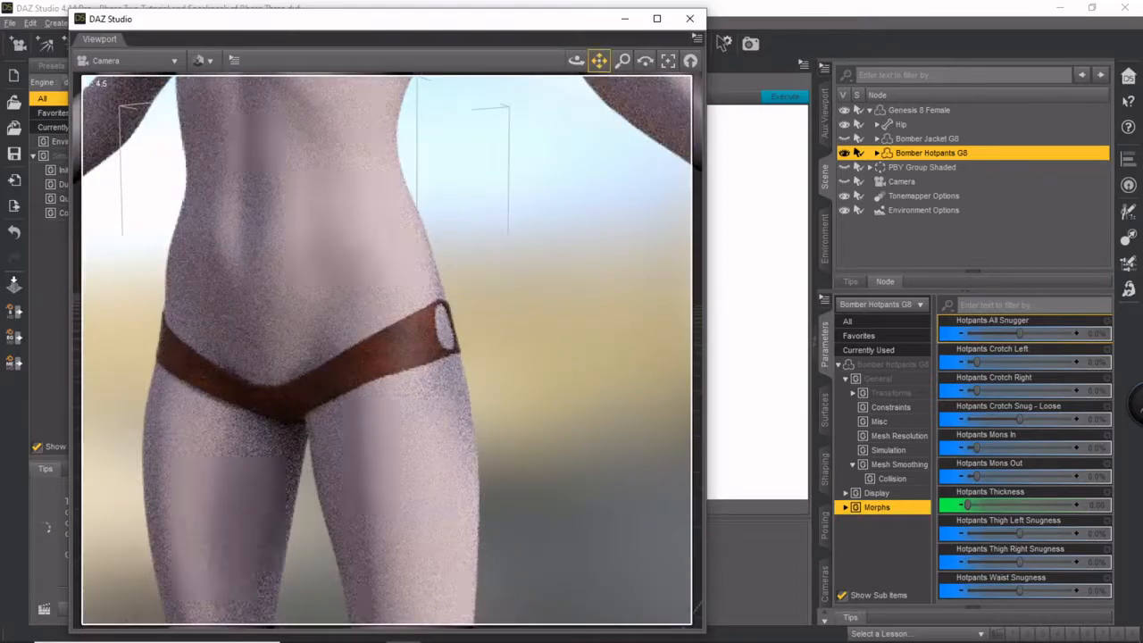
pyautogui.moveTo(599, 65); pyautogui.dragTo(580, 160)
pyautogui.scroll(-4, 580, 160)
pyautogui.moveTo(599, 65); pyautogui.dragTo(570, 133)
pyautogui.moveTo(580, 68); pyautogui.dragTo(207, 362)
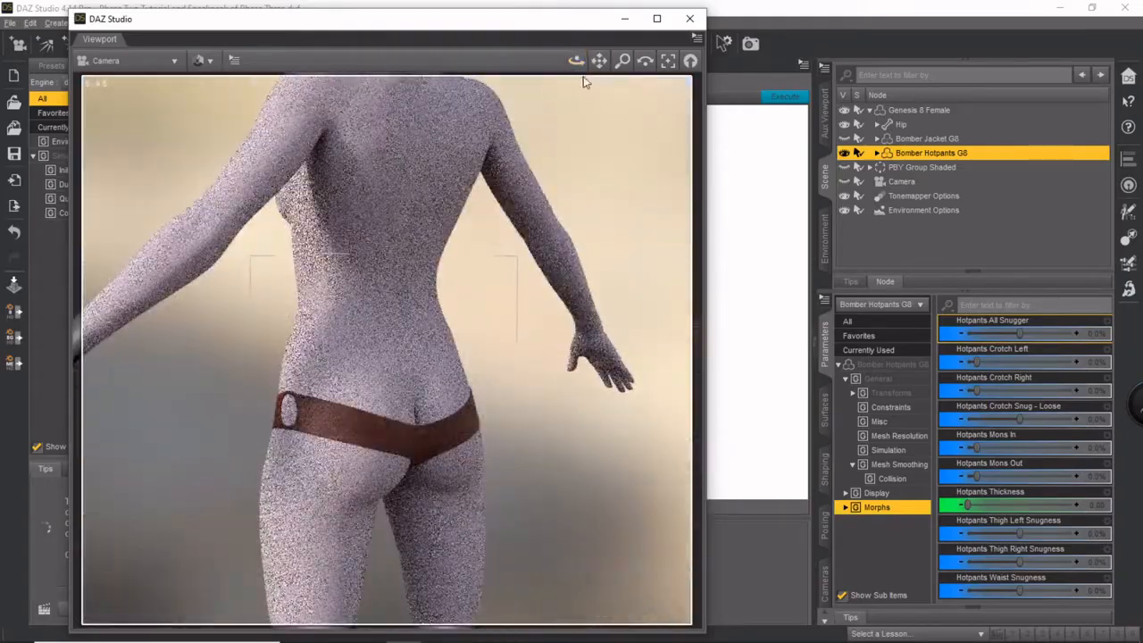
pyautogui.moveTo(599, 63); pyautogui.dragTo(608, 4)
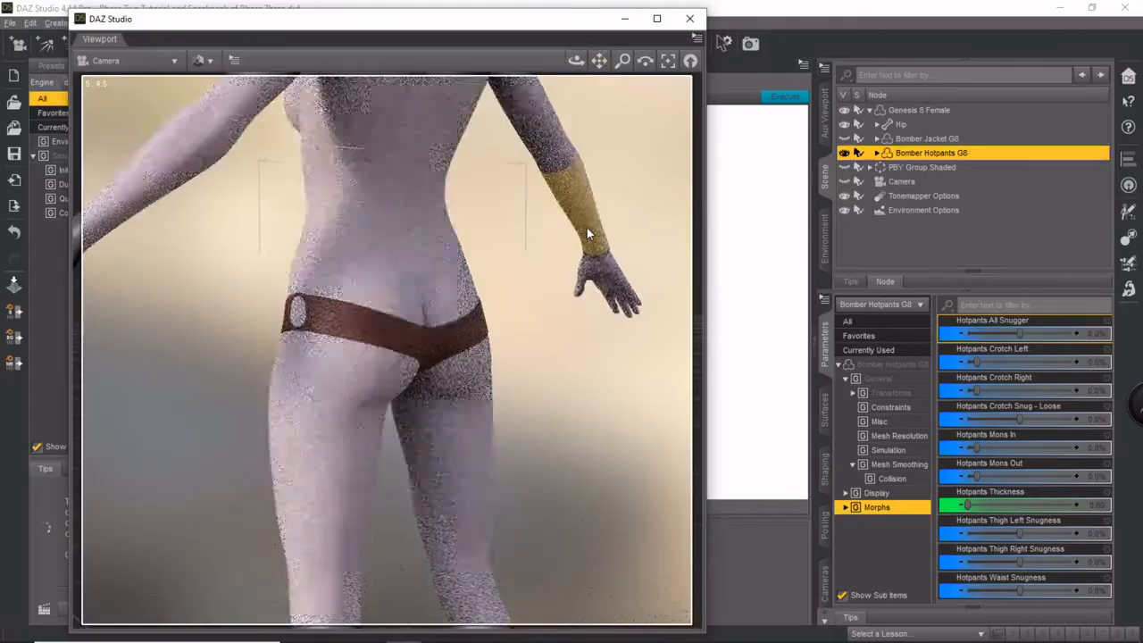
pyautogui.scroll(8, 587, 228)
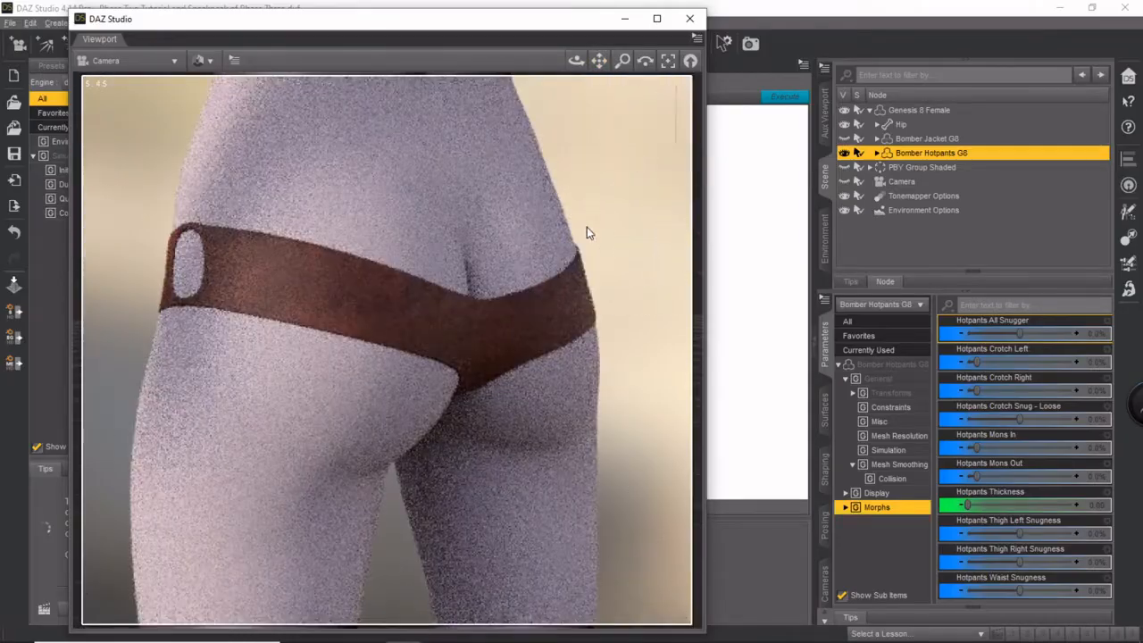
pyautogui.moveTo(599, 66); pyautogui.dragTo(599, 126)
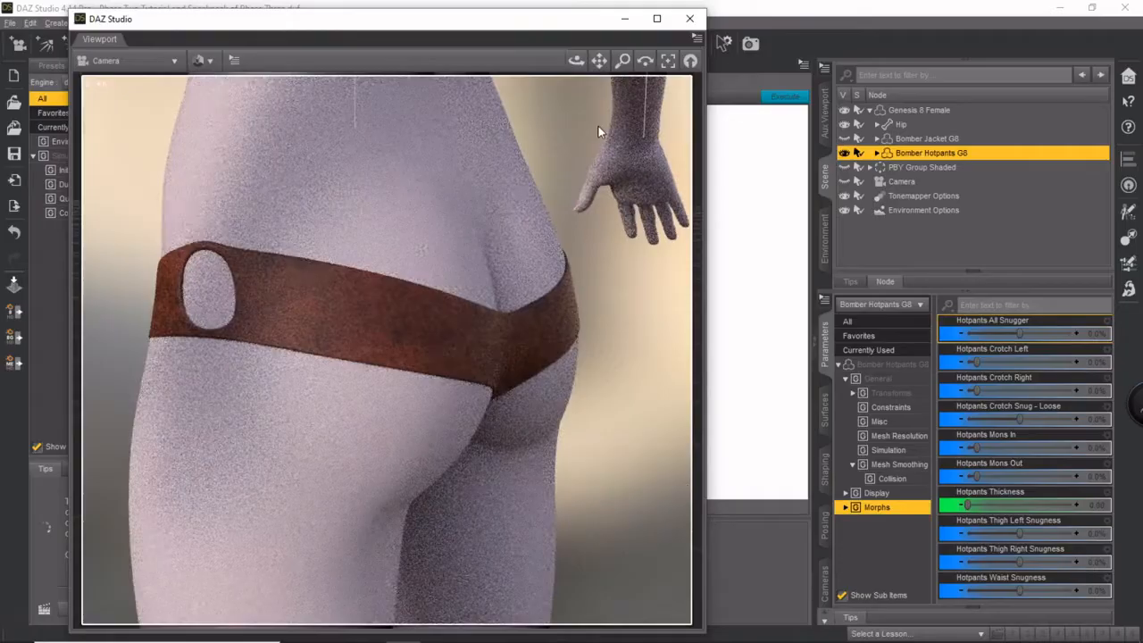
pyautogui.moveTo(603, 70); pyautogui.dragTo(613, 96)
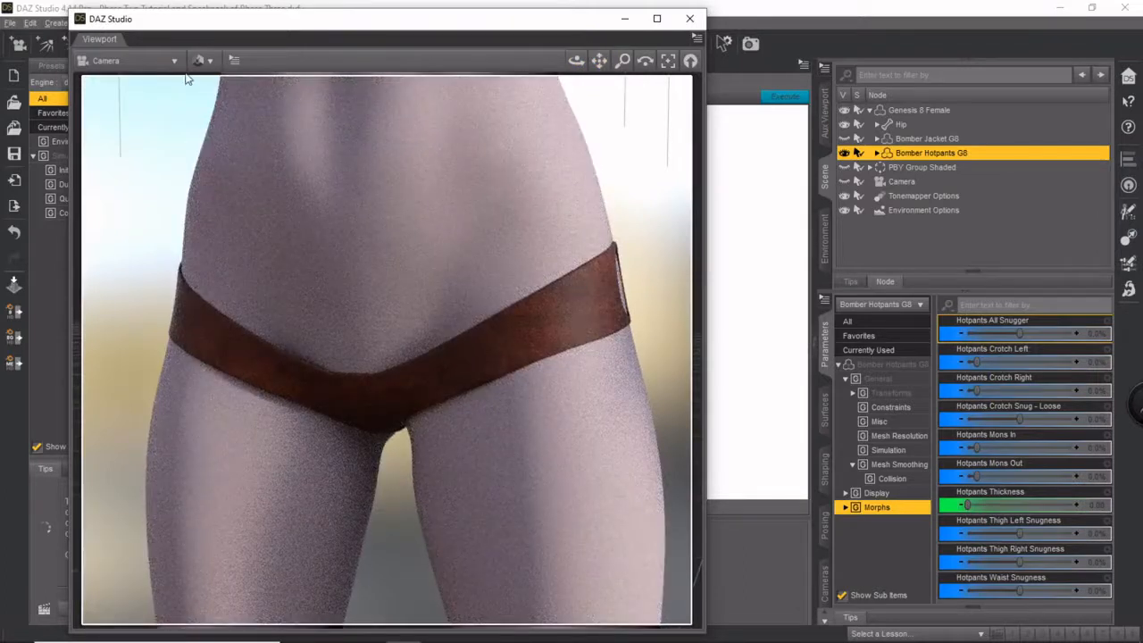
# Switch the viewport's draw style to Texture Shaded and show the hotpants at an angle from the front
pyautogui.click(201, 60)
pyautogui.click(242, 207)
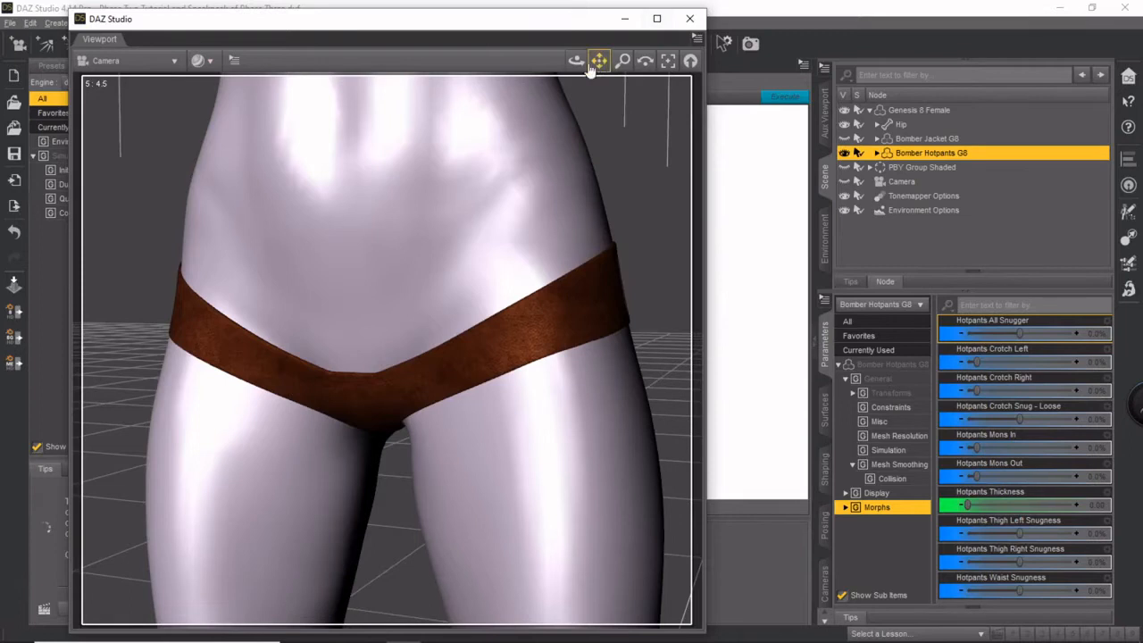
pyautogui.moveTo(574, 68); pyautogui.dragTo(540, 72)
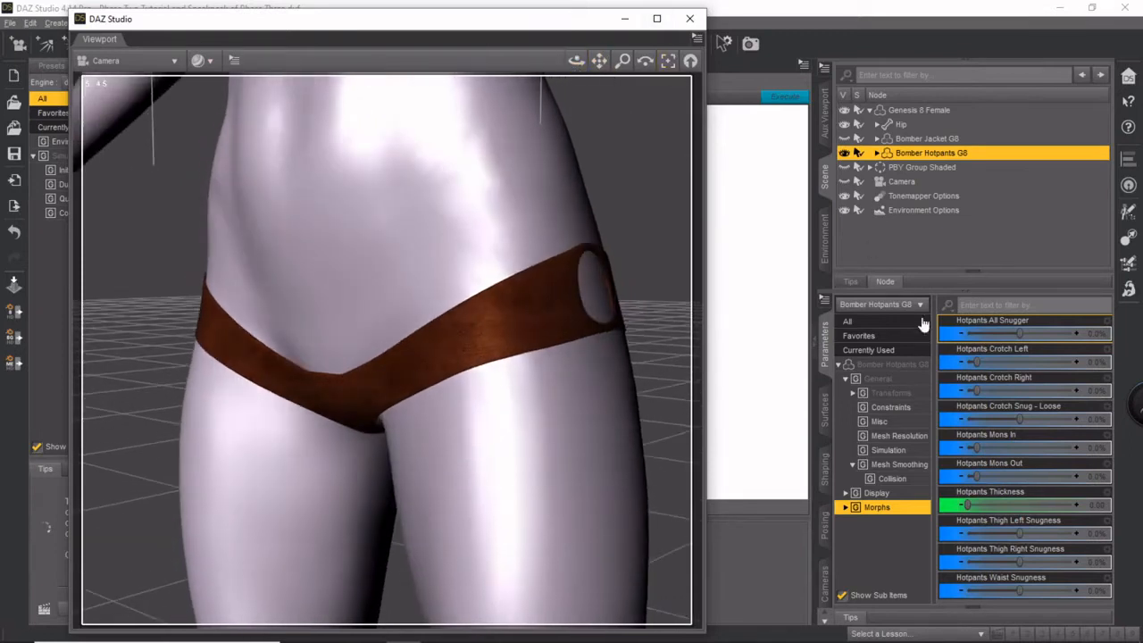
# Try tightening the whole garment with the Hotpants All Snugger morph, and undo the change
pyautogui.click(1019, 319)
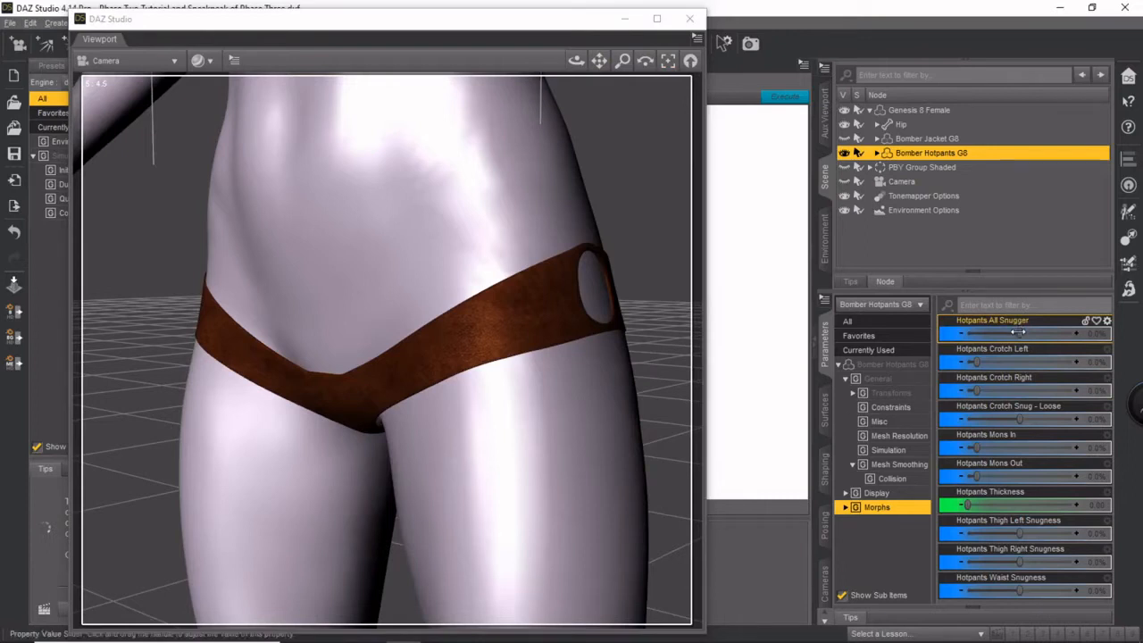
pyautogui.moveTo(1022, 334); pyautogui.dragTo(1030, 332)
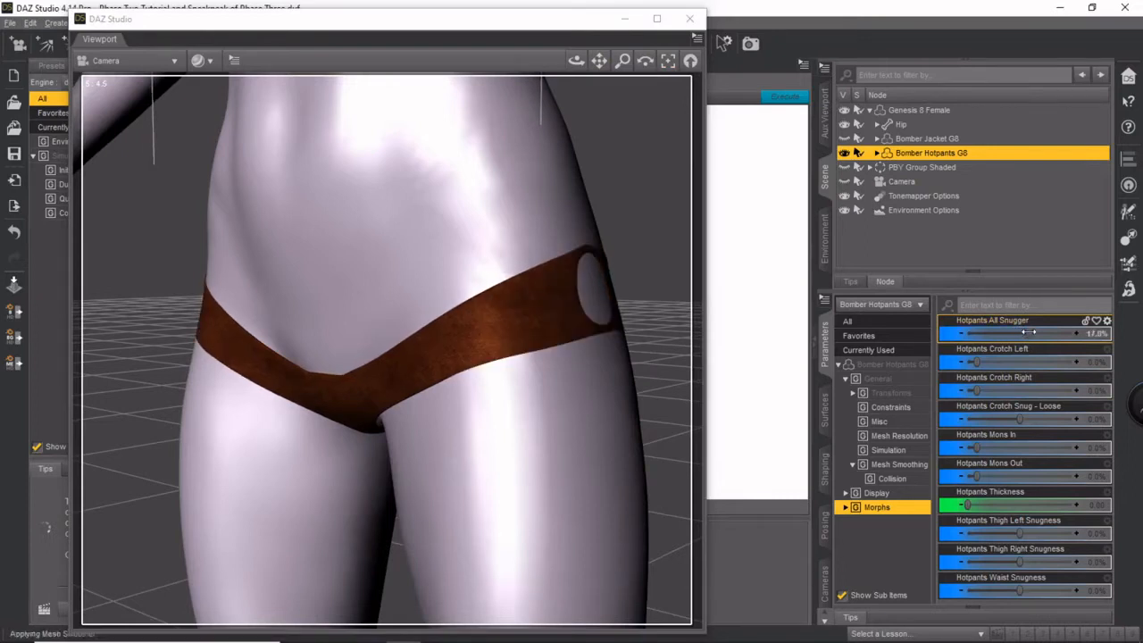
pyautogui.hotkey('ctrl', 'z')
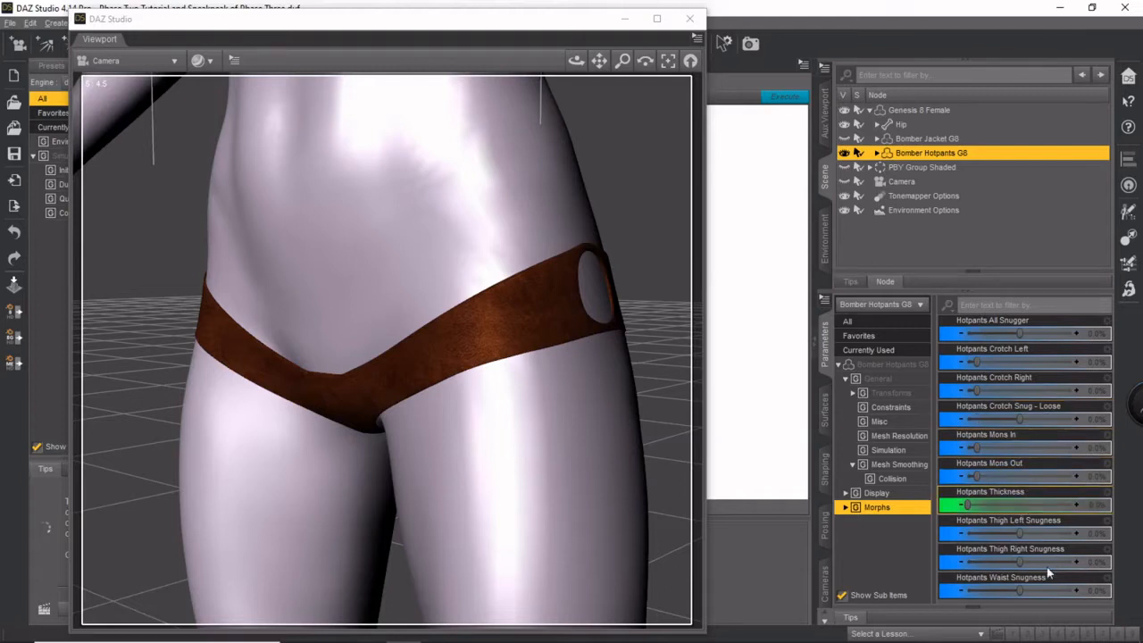
# Try slightly higher values for the Hotpants Waist Snugness and Thigh Left Snugness morphs
pyautogui.moveTo(1020, 590); pyautogui.dragTo(1027, 587)
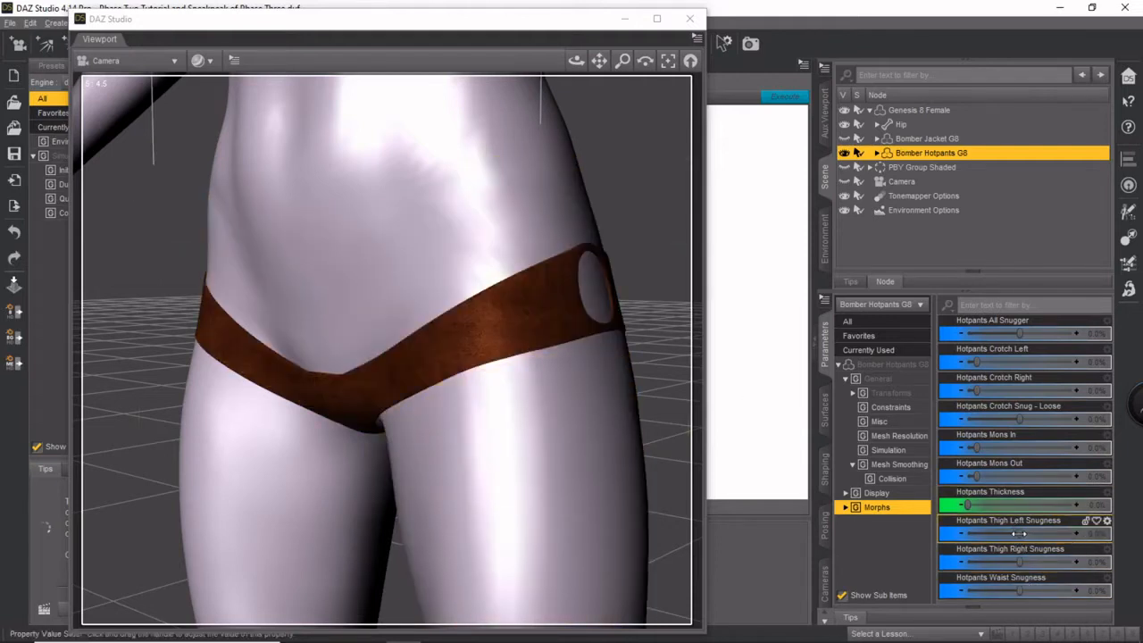
pyautogui.moveTo(1027, 531); pyautogui.dragTo(1037, 527)
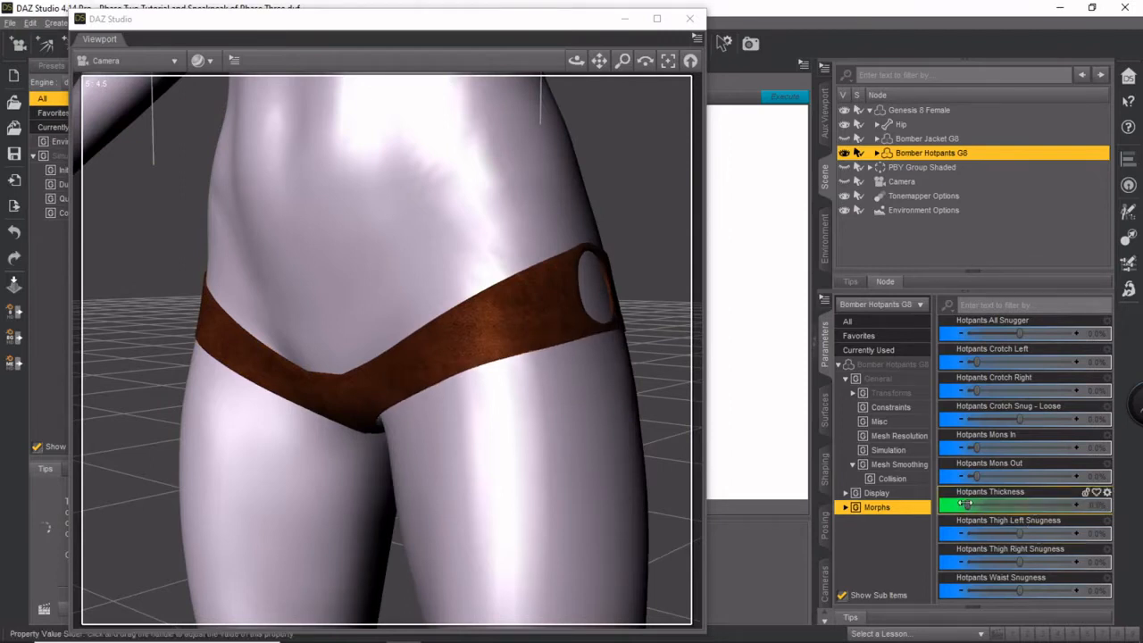
# Try a Hotpants Thickness of 0.12, check it from the other side, and reset the morph
pyautogui.moveTo(973, 502); pyautogui.dragTo(993, 502)
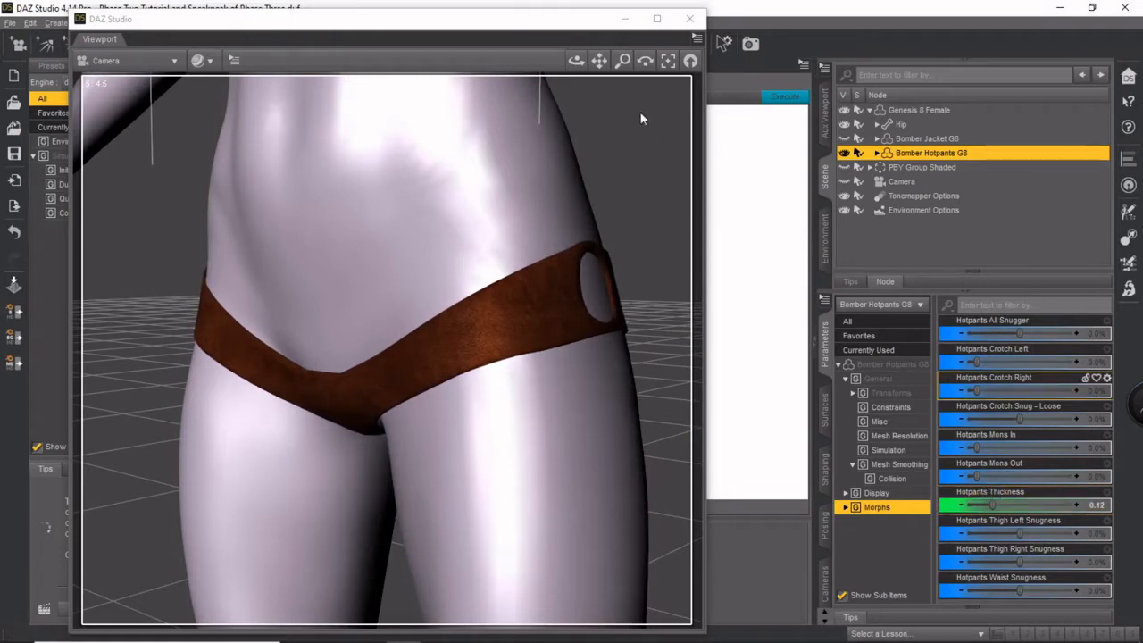
pyautogui.moveTo(578, 67); pyautogui.dragTo(775, 212)
pyautogui.click(1107, 492)
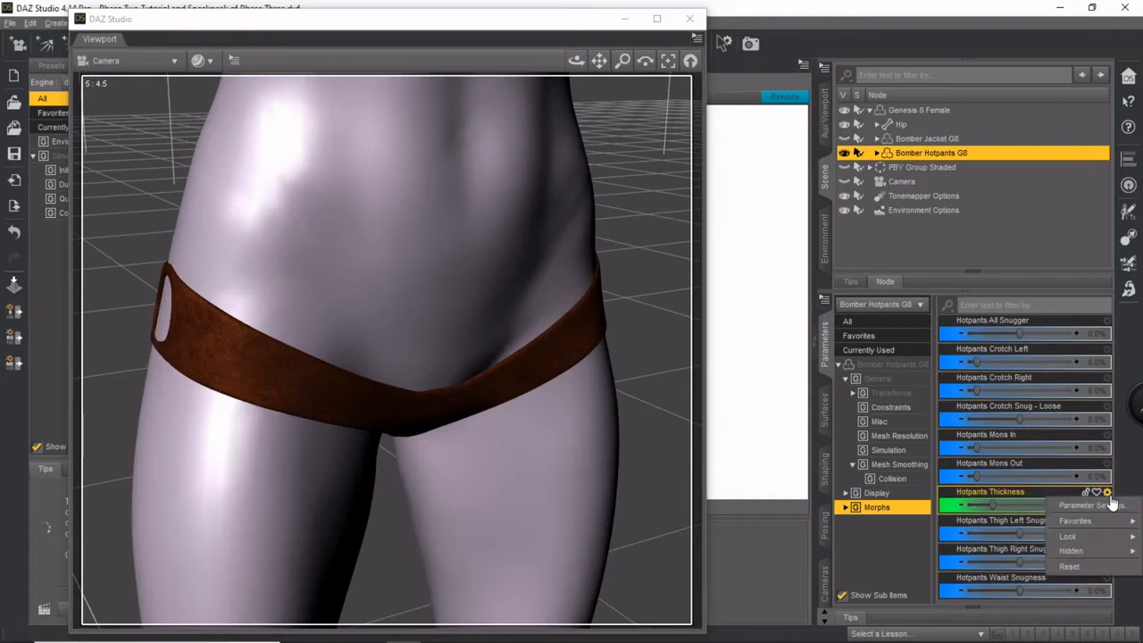
pyautogui.click(1098, 569)
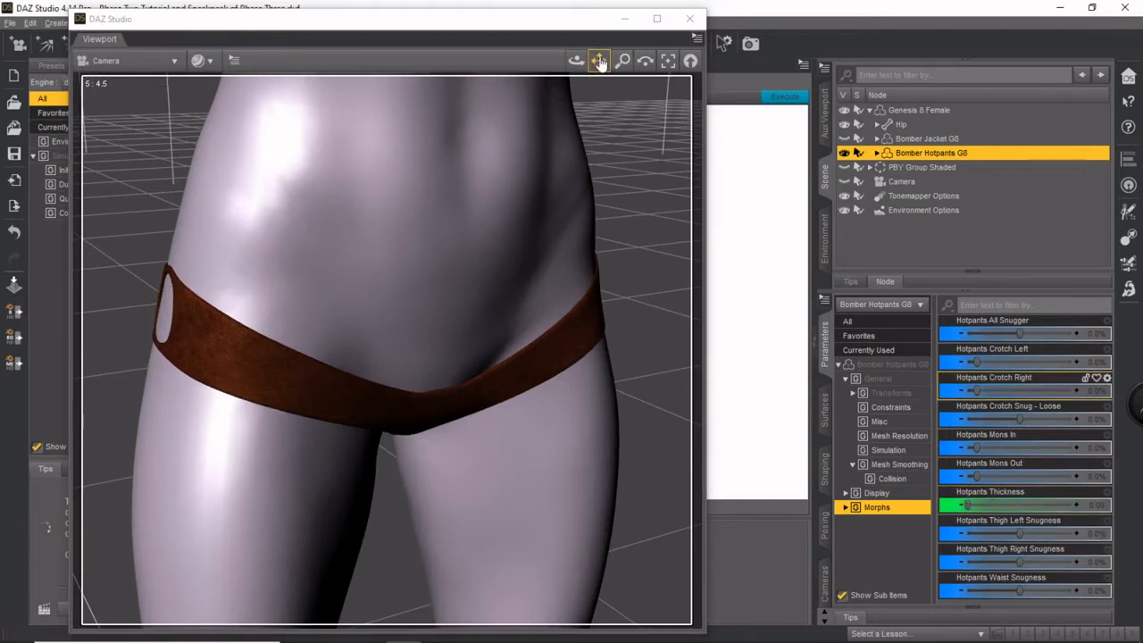
# Reposition the floating viewport window and examine the fit of the hotpants around the waist and crotch from above
pyautogui.moveTo(568, 69); pyautogui.dragTo(949, 19)
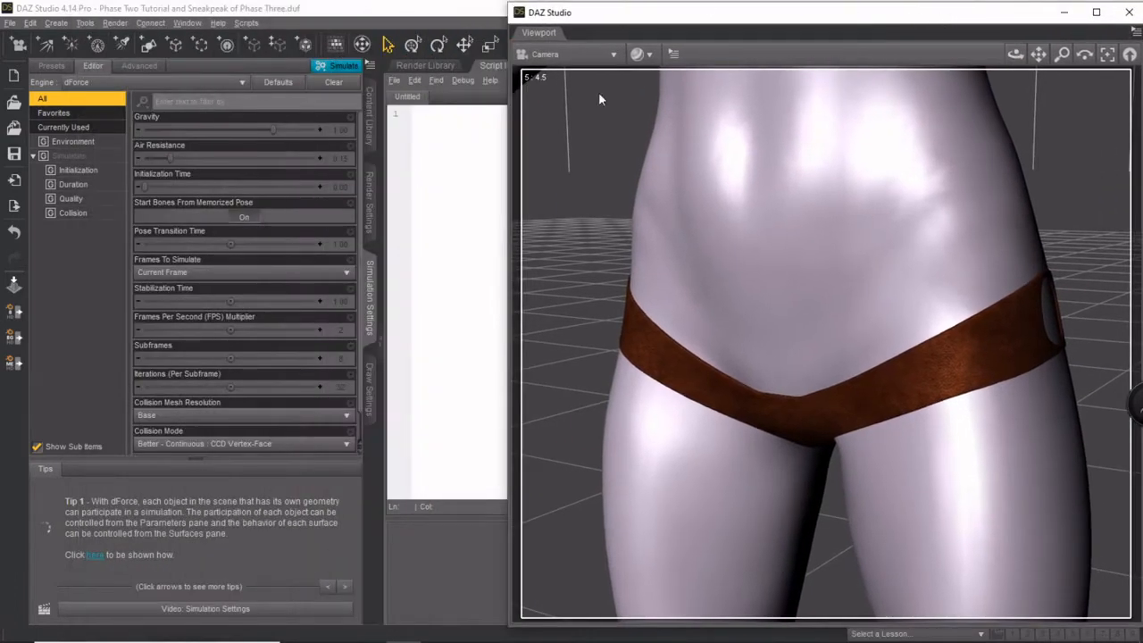
pyautogui.moveTo(684, 20); pyautogui.dragTo(516, 24)
pyautogui.moveTo(853, 61); pyautogui.dragTo(884, 152)
pyautogui.moveTo(873, 67); pyautogui.dragTo(889, 98)
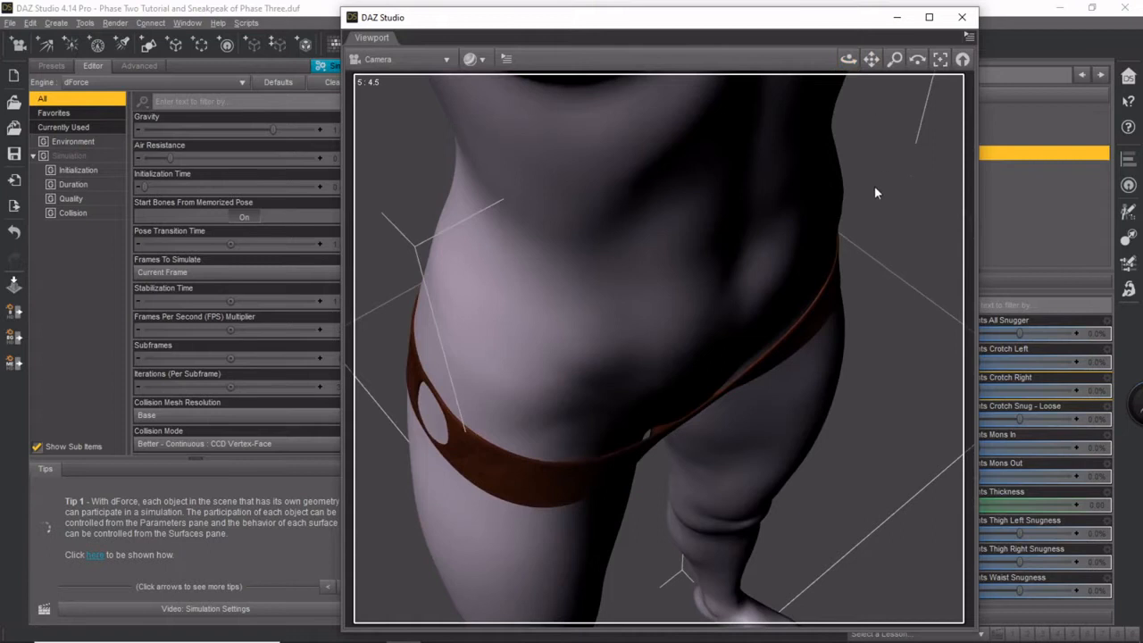
# Reposition the floating viewport window and examine the hotpants' fit from the side, back and front
pyautogui.moveTo(760, 25); pyautogui.dragTo(453, 23)
pyautogui.moveTo(563, 62)
pyautogui.mouseDown()
pyautogui.moveTo(581, 49)
pyautogui.moveTo(564, 61)
pyautogui.mouseUp()
pyautogui.scroll(2, 545, 196)
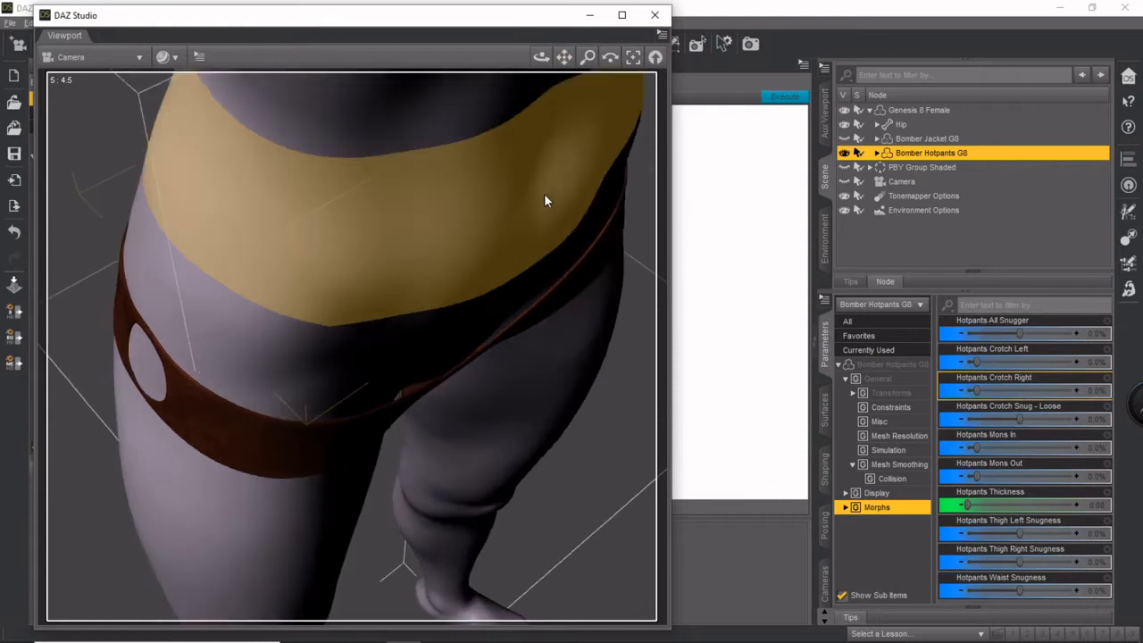
pyautogui.moveTo(541, 57); pyautogui.dragTo(462, 36)
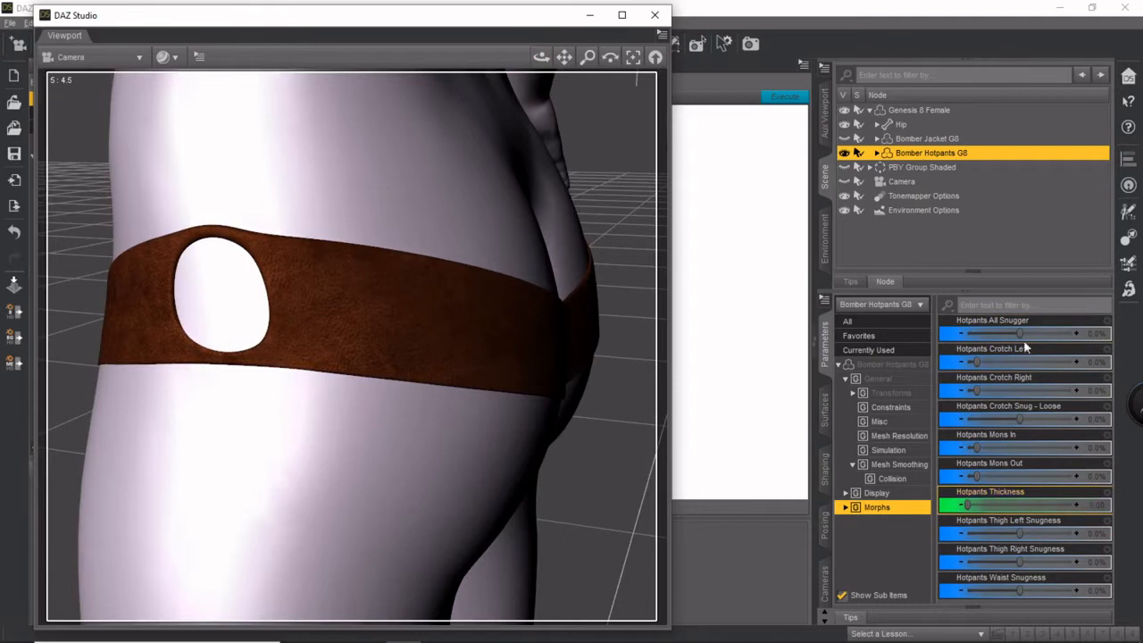
pyautogui.scroll(-5, 477, 231)
pyautogui.moveTo(541, 57); pyautogui.dragTo(678, 69)
pyautogui.moveTo(535, 61); pyautogui.dragTo(855, 69)
pyautogui.moveTo(564, 57); pyautogui.dragTo(506, 69)
pyautogui.scroll(3, 586, 214)
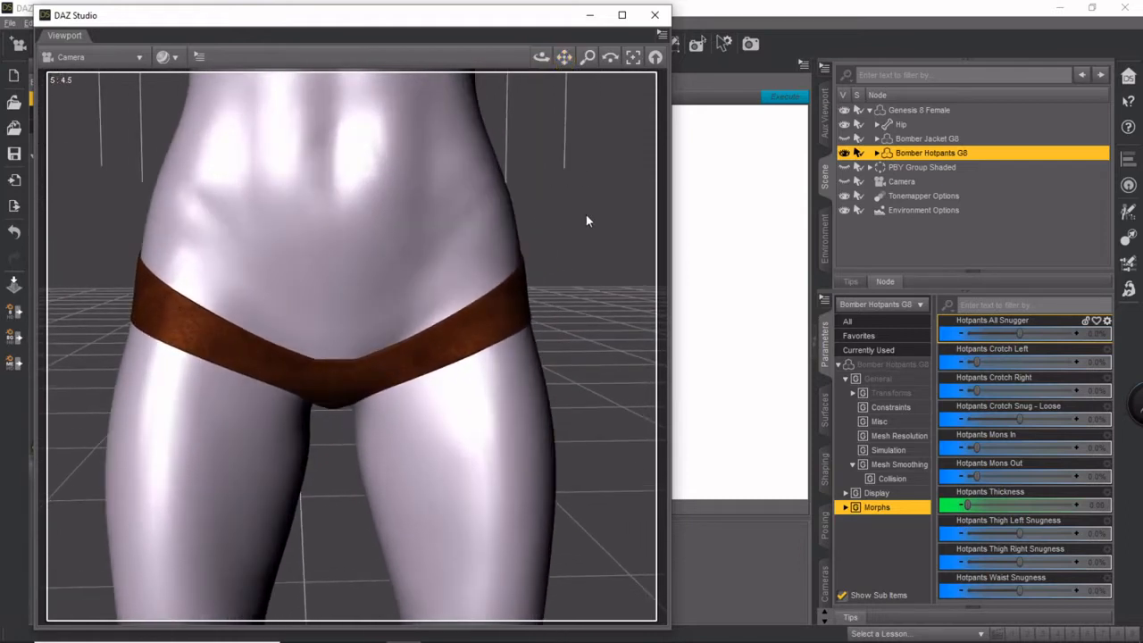
# Inspect the hotpants' waistband, side cut-outs and crotch from above, behind and the front for gaps
pyautogui.moveTo(540, 60); pyautogui.dragTo(763, 156)
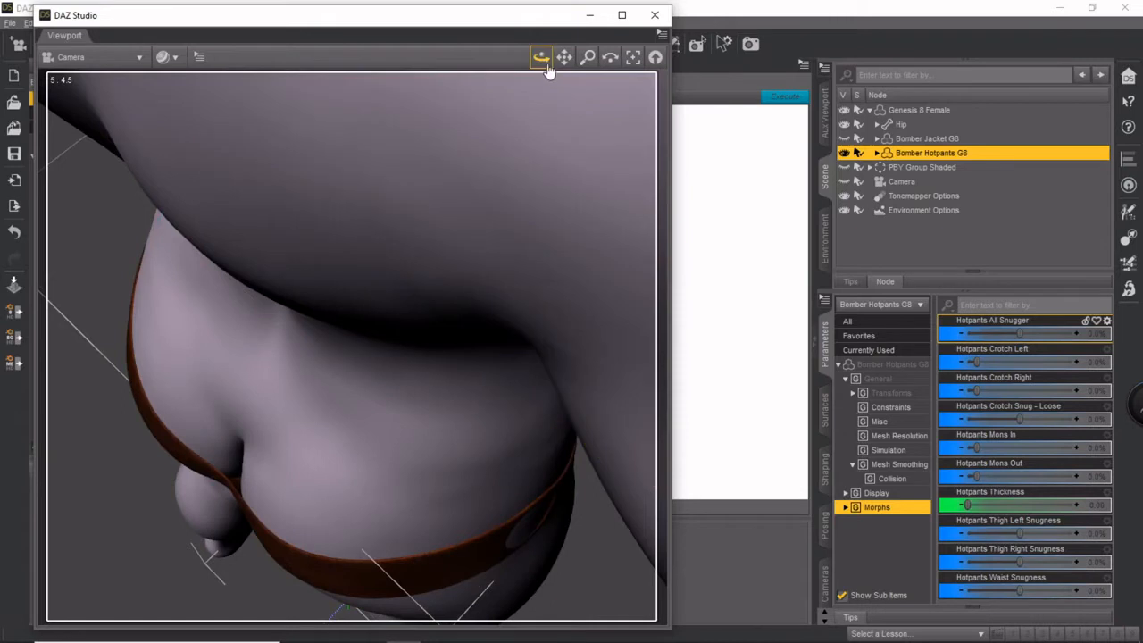
pyautogui.moveTo(541, 57); pyautogui.dragTo(339, 72)
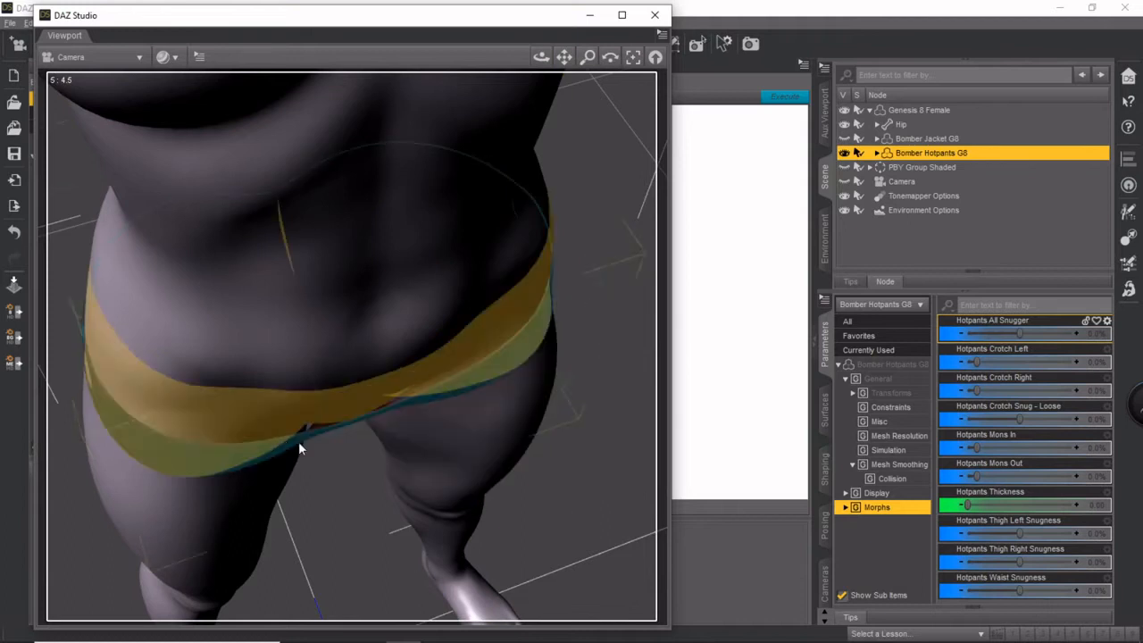
pyautogui.moveTo(541, 57); pyautogui.dragTo(474, 30)
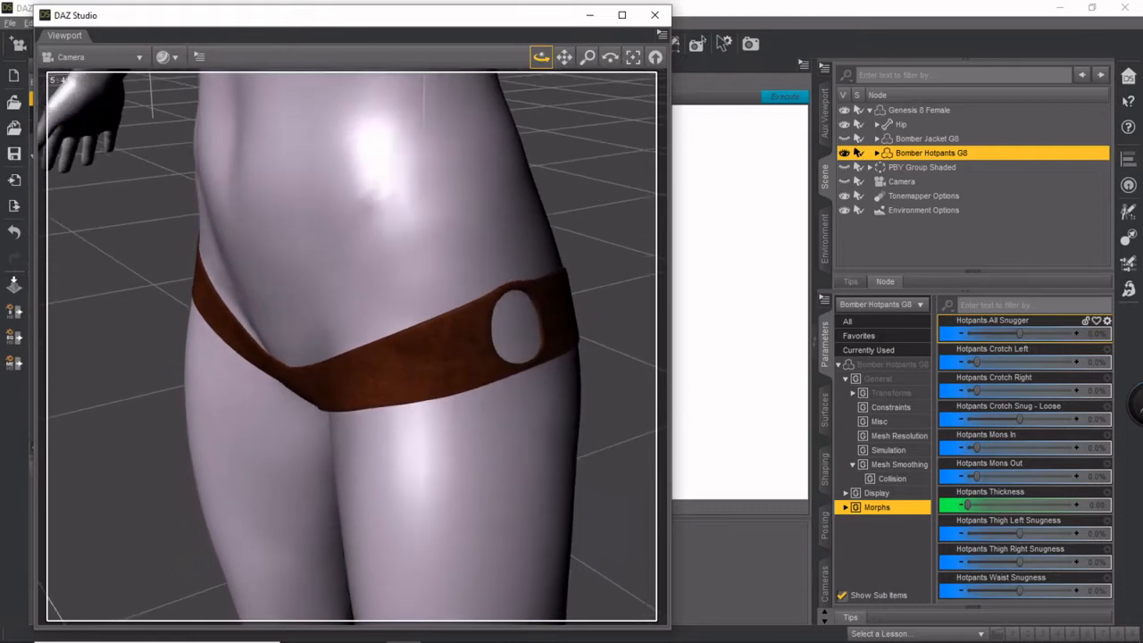
pyautogui.moveTo(541, 57); pyautogui.dragTo(602, 82)
pyautogui.moveTo(542, 58); pyautogui.dragTo(506, 45)
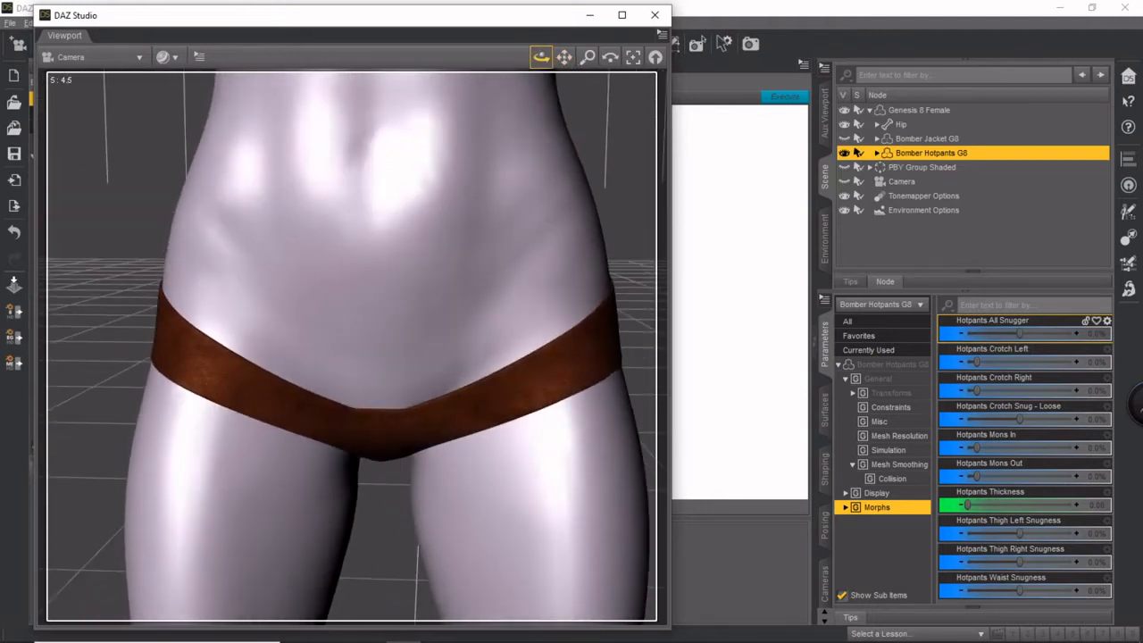
pyautogui.moveTo(541, 57); pyautogui.dragTo(579, 121)
pyautogui.moveTo(541, 57); pyautogui.dragTo(718, 34)
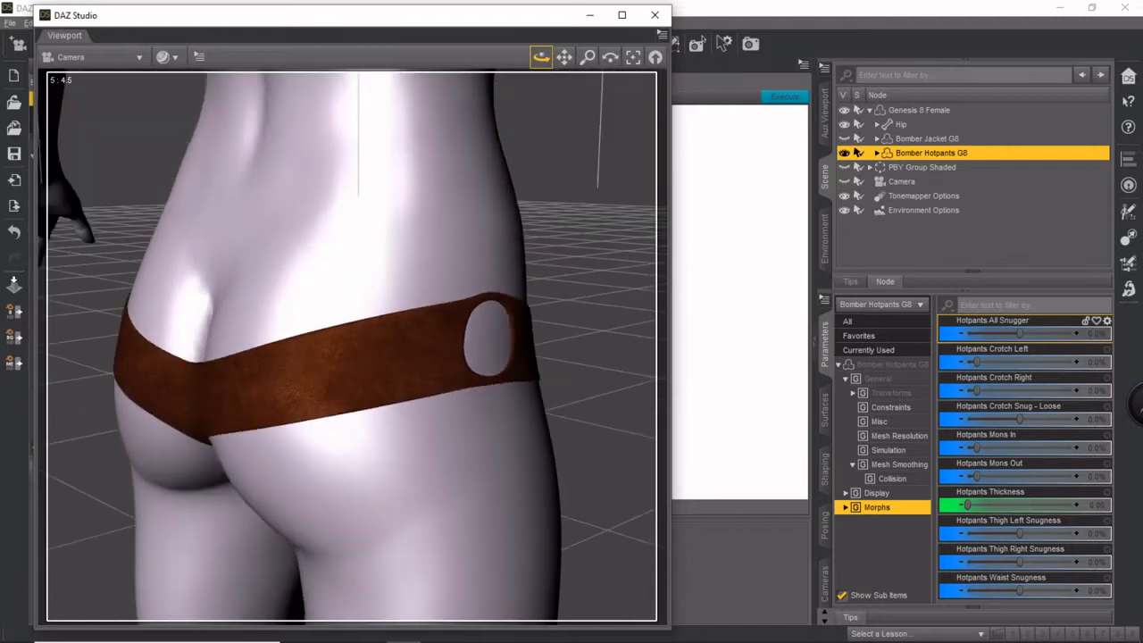
pyautogui.moveTo(564, 57); pyautogui.dragTo(355, 107)
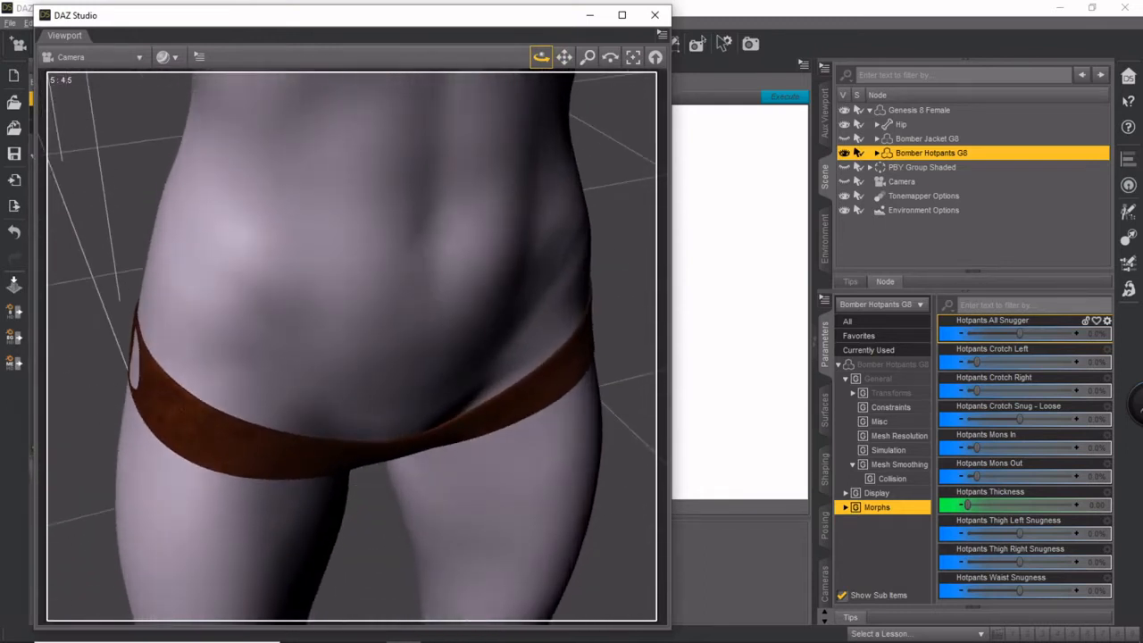
pyautogui.moveTo(568, 60); pyautogui.dragTo(559, 20)
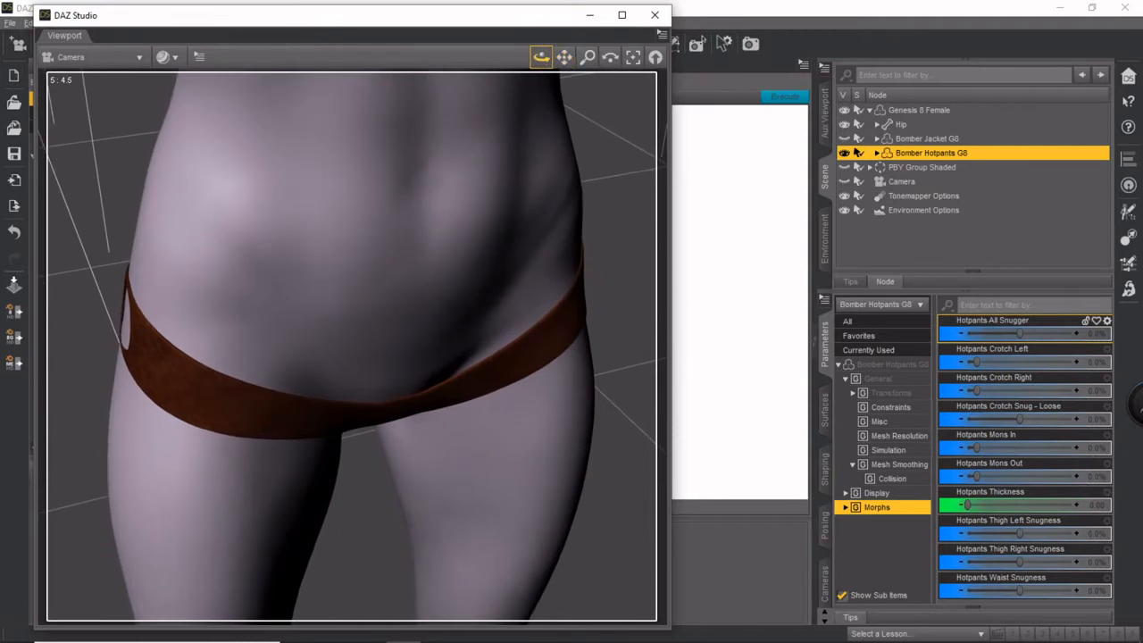
pyautogui.moveTo(541, 57); pyautogui.dragTo(714, 53)
# Run the dForce simulation on the hotpants and check the draped result from above, behind and the side
pyautogui.moveTo(542, 57); pyautogui.dragTo(771, 17)
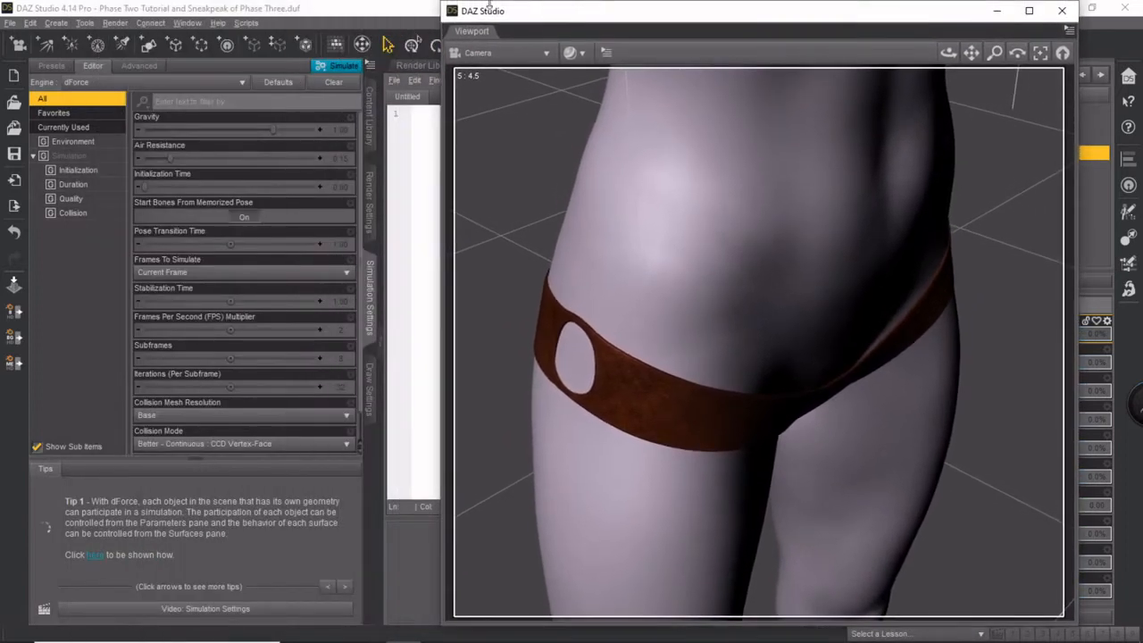
pyautogui.click(351, 68)
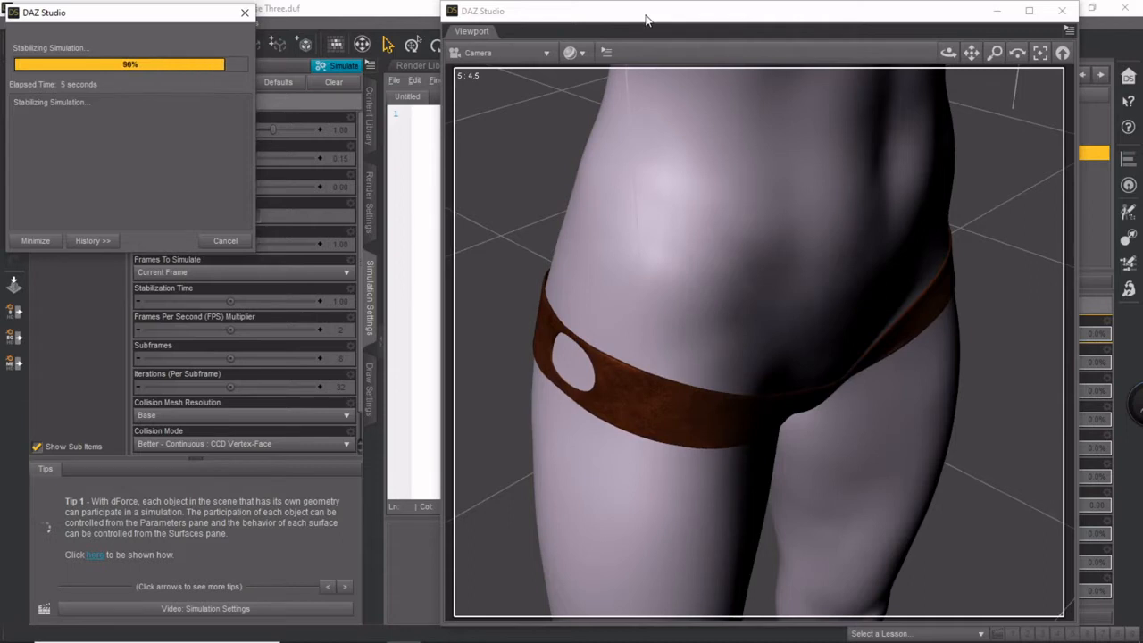
pyautogui.moveTo(638, 12); pyautogui.dragTo(469, 17)
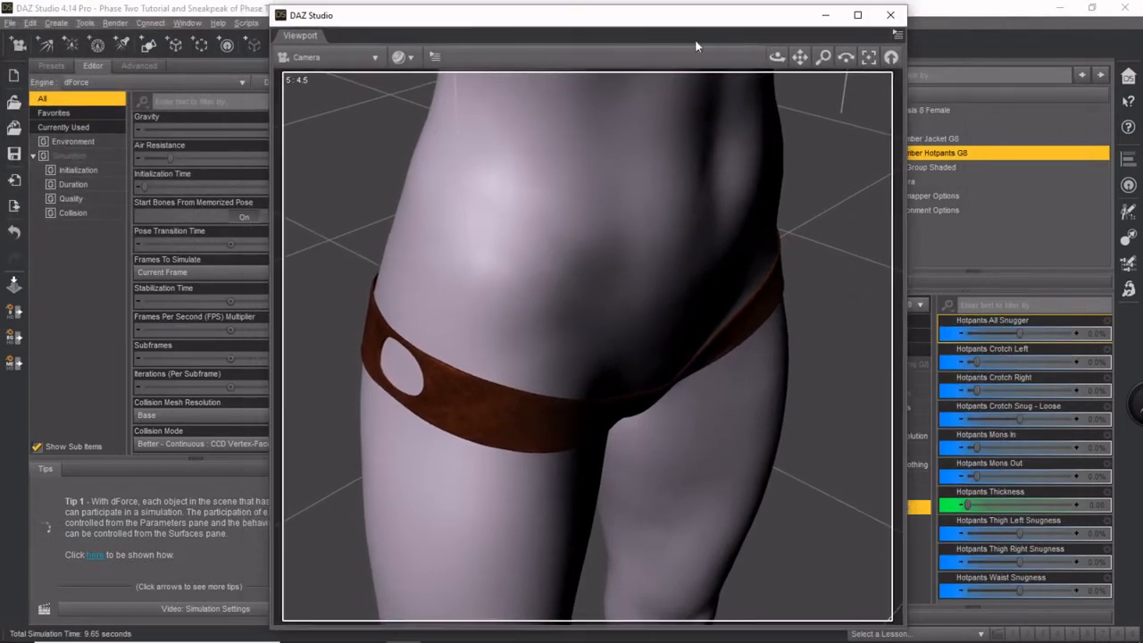
pyautogui.moveTo(777, 57); pyautogui.dragTo(775, 87)
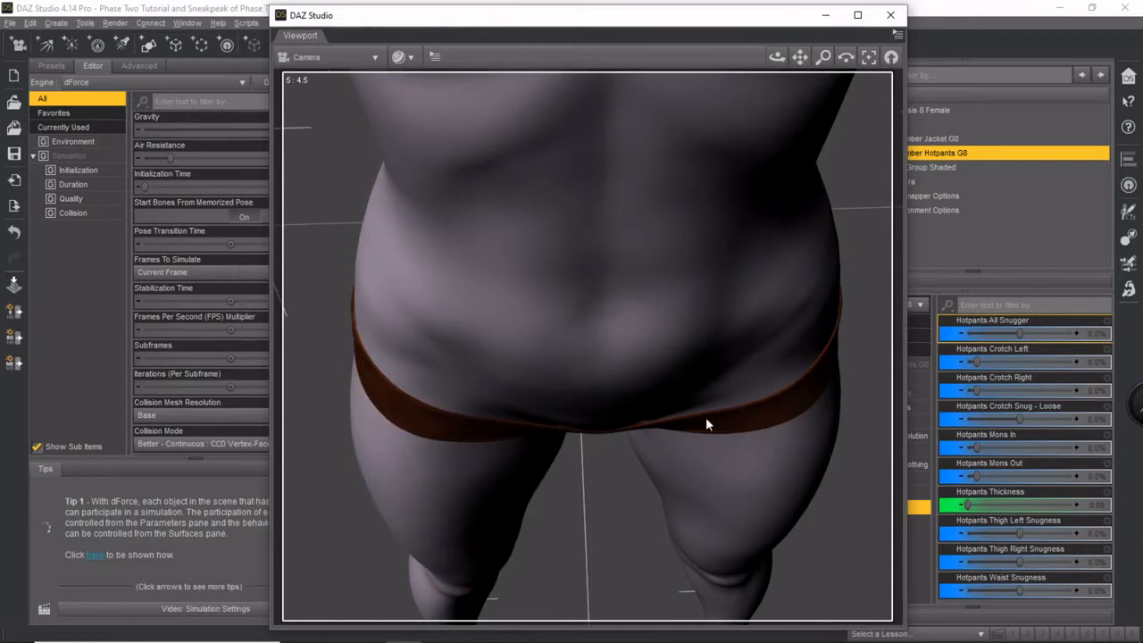
pyautogui.moveTo(777, 58); pyautogui.dragTo(1018, 169)
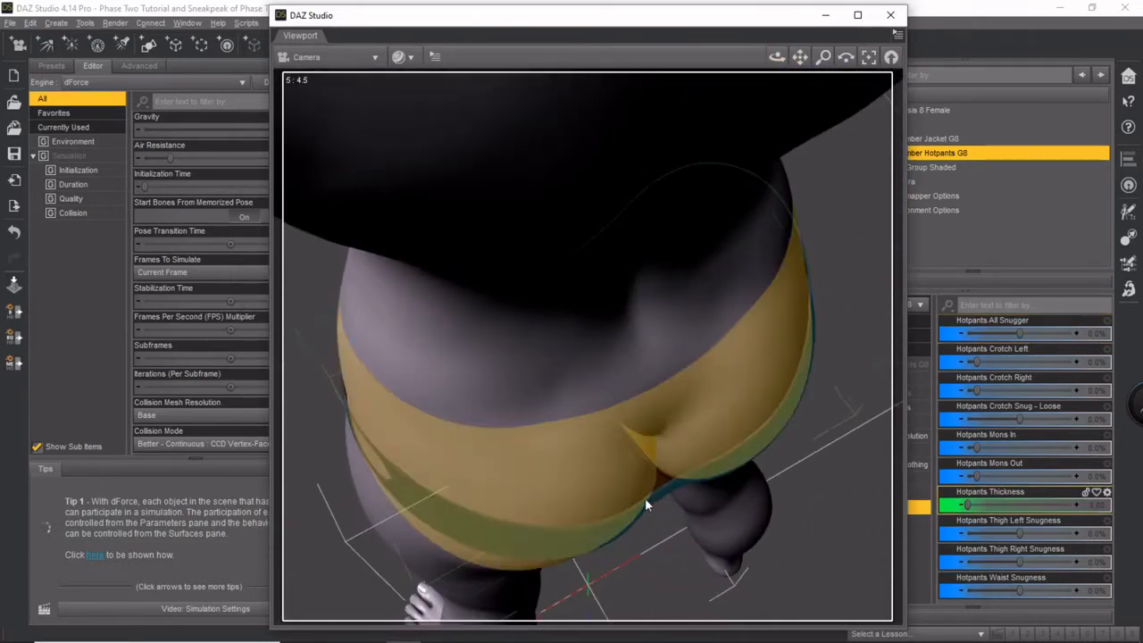
pyautogui.moveTo(776, 57); pyautogui.dragTo(942, 172)
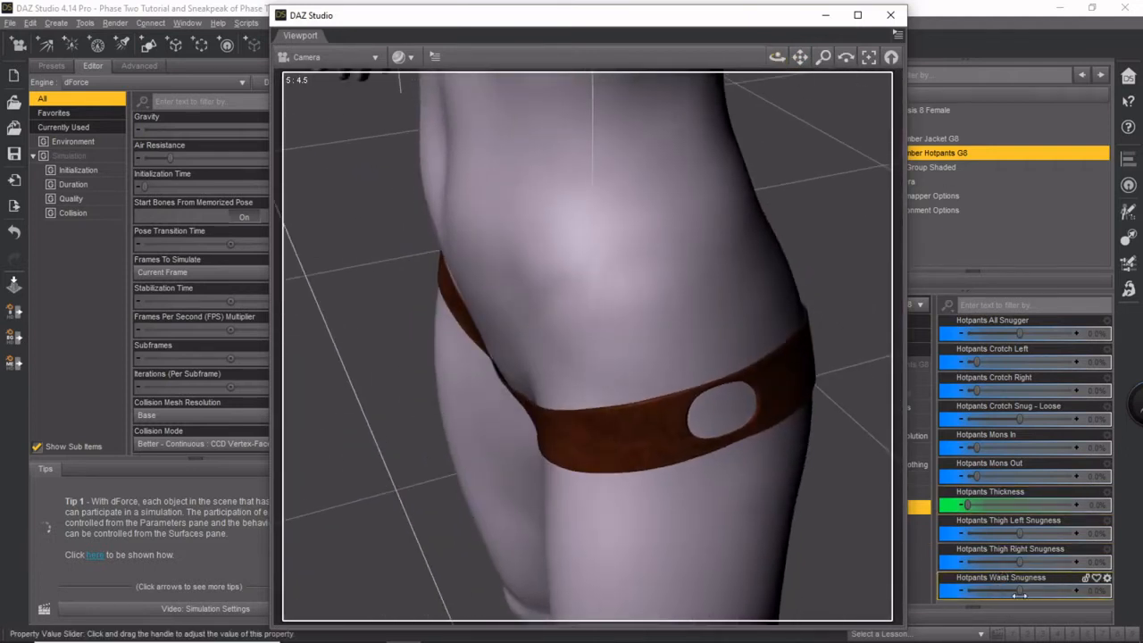
# Set Hotpants Waist Snugness to 7.6%, Thigh Left Snugness to 11.6% and Thigh Right Snugness to 14.3%, checking both hips
pyautogui.moveTo(1019, 595); pyautogui.dragTo(1014, 593)
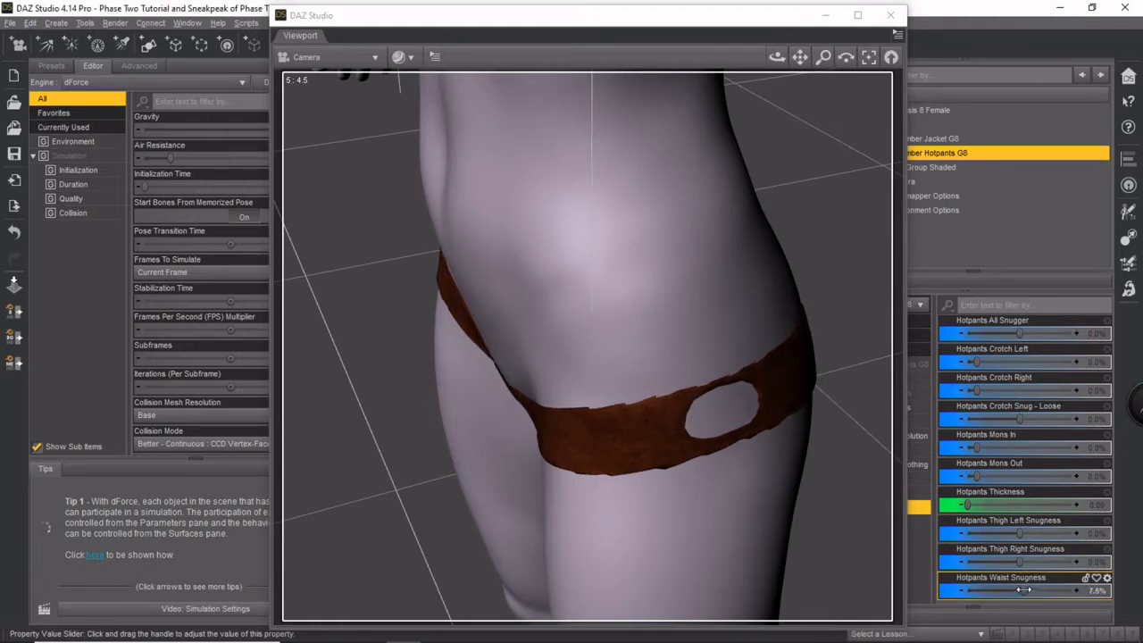
pyautogui.moveTo(777, 57); pyautogui.dragTo(505, 25)
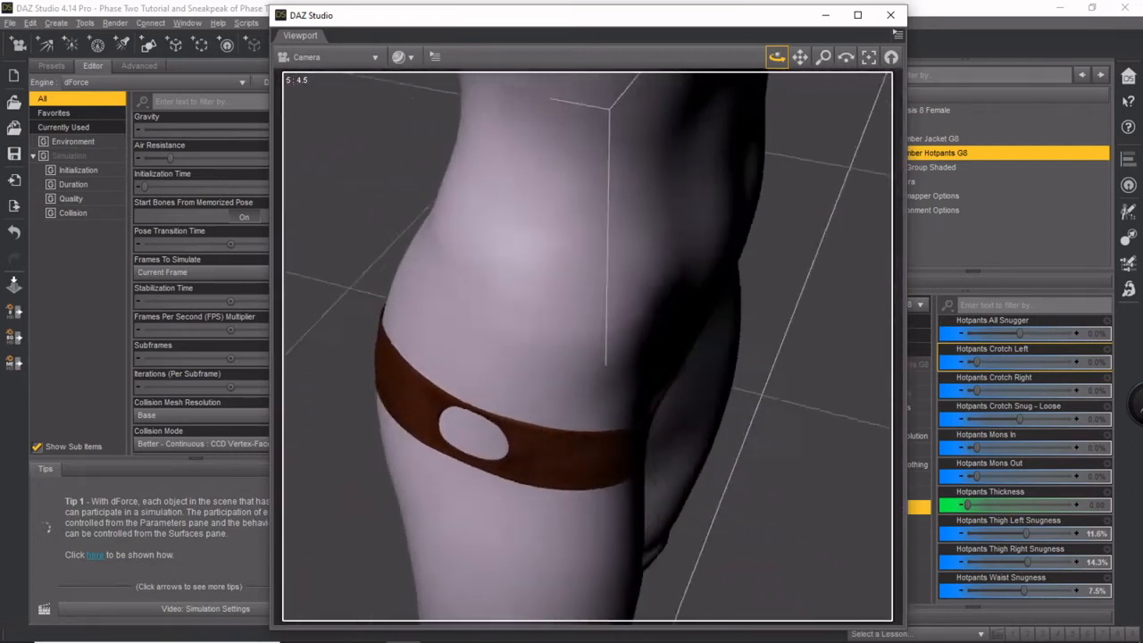
pyautogui.moveTo(777, 58); pyautogui.dragTo(751, 17)
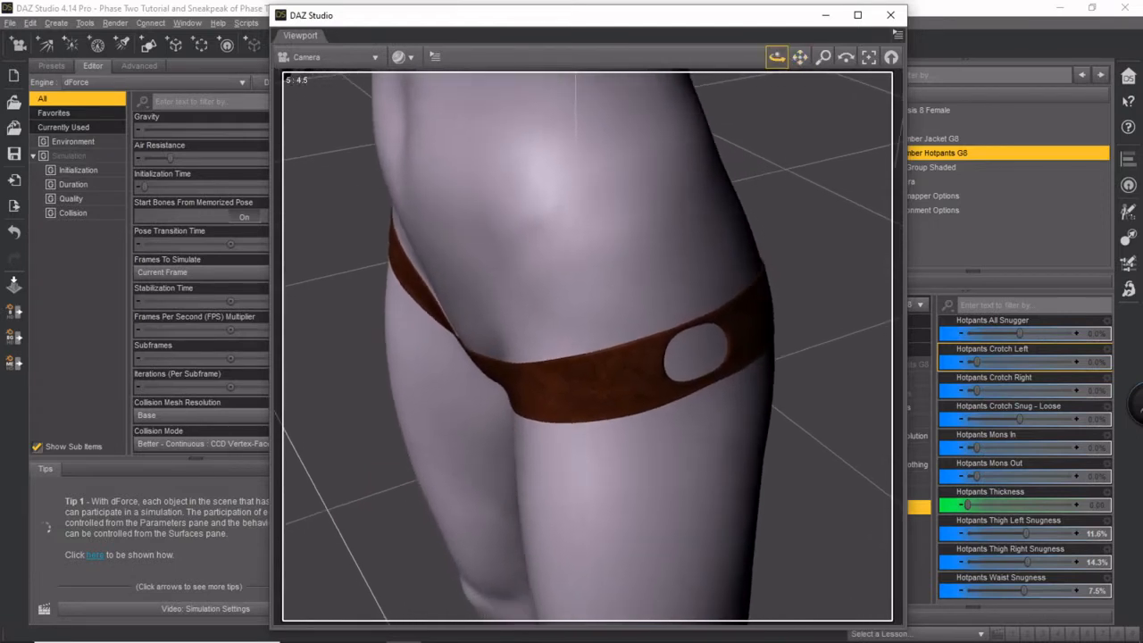
# Set Hotpants Thickness to 0.044 and check the garment edges from the front and above
pyautogui.moveTo(776, 58)
pyautogui.mouseDown()
pyautogui.moveTo(691, 47)
pyautogui.moveTo(759, 50)
pyautogui.mouseUp()
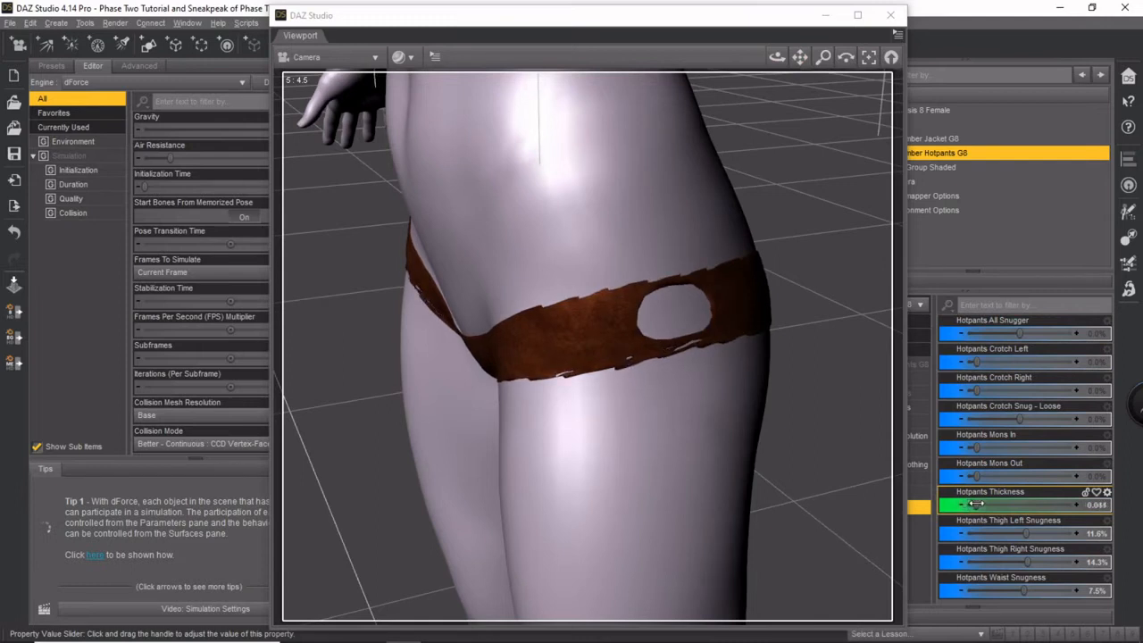
pyautogui.moveTo(777, 57); pyautogui.dragTo(825, 102)
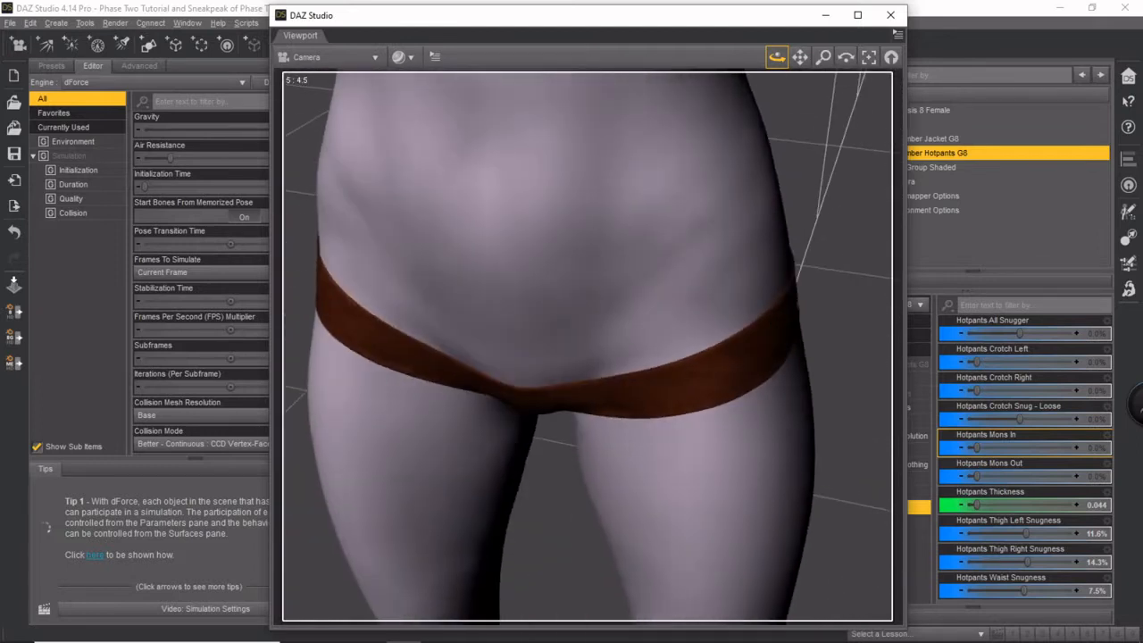
pyautogui.moveTo(825, 102); pyautogui.dragTo(830, 171)
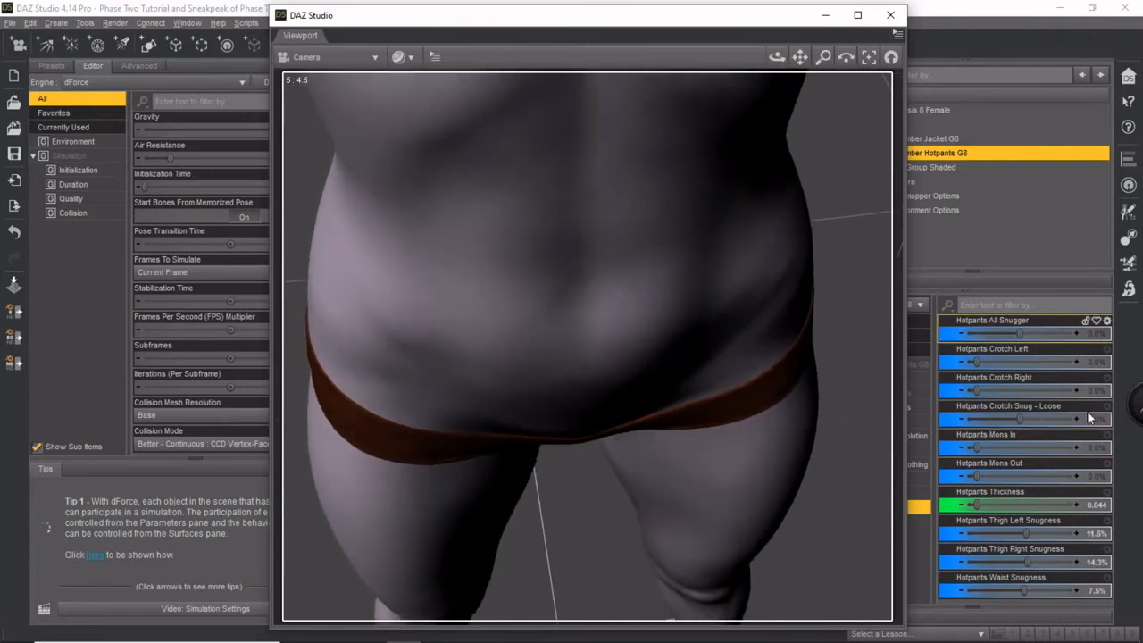
# Reduce Hotpants Thigh Right Snugness to 2.0% while viewing the garment from behind
pyautogui.moveTo(777, 57); pyautogui.dragTo(566, 1)
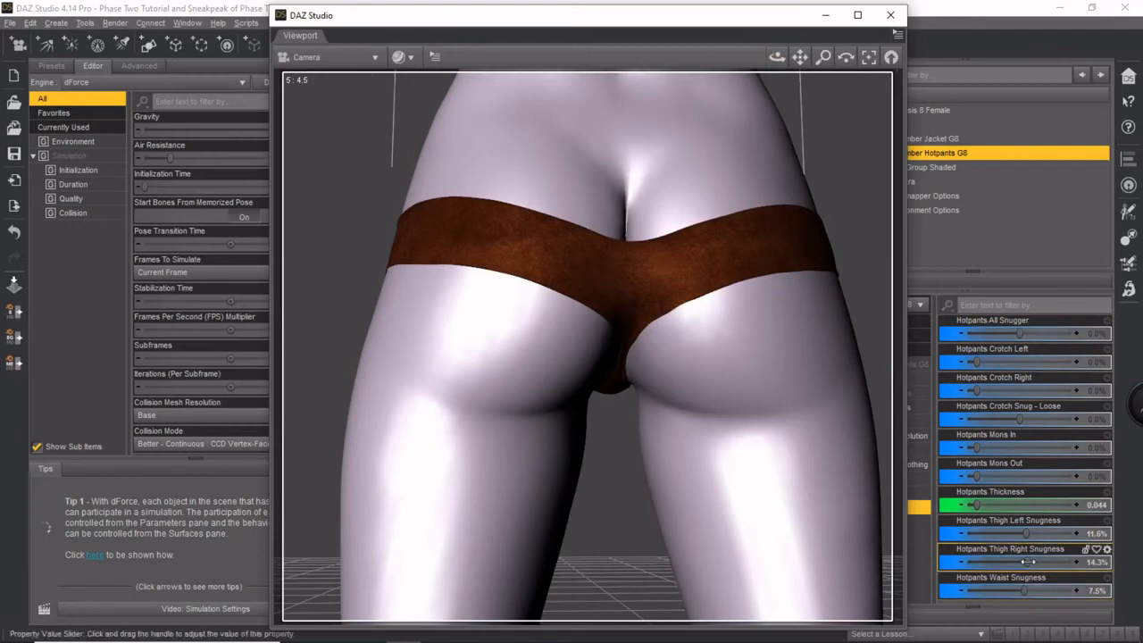
pyautogui.moveTo(1027, 562); pyautogui.dragTo(1025, 562)
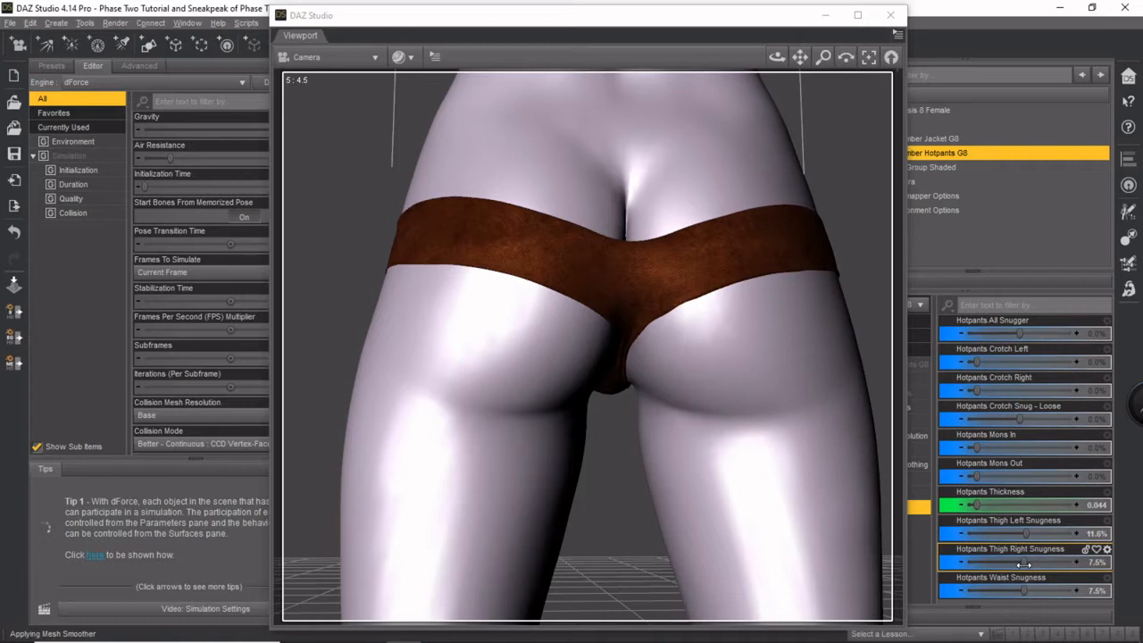
pyautogui.moveTo(1024, 564); pyautogui.dragTo(1022, 564)
pyautogui.moveTo(776, 58)
pyautogui.mouseDown()
pyautogui.moveTo(779, 110)
pyautogui.moveTo(824, 104)
pyautogui.moveTo(775, 112)
pyautogui.moveTo(543, 86)
pyautogui.moveTo(773, 77)
pyautogui.mouseUp()
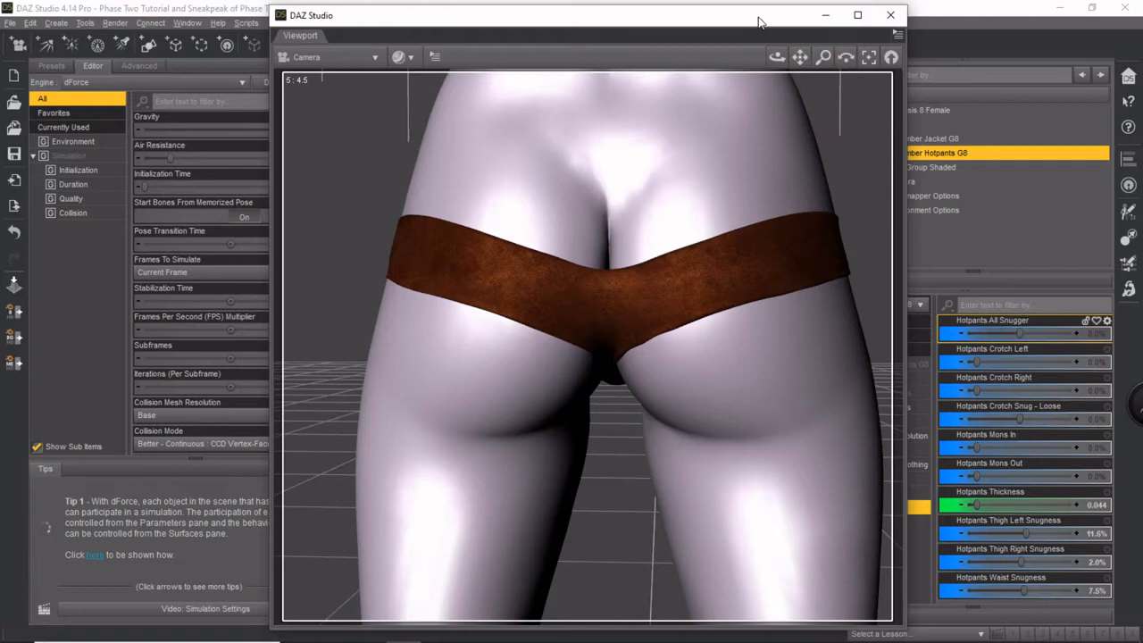
# Set the hotpants' mesh smoothing to 5 smoothing iterations and 6 collision iterations
pyautogui.moveTo(760, 19); pyautogui.dragTo(592, 16)
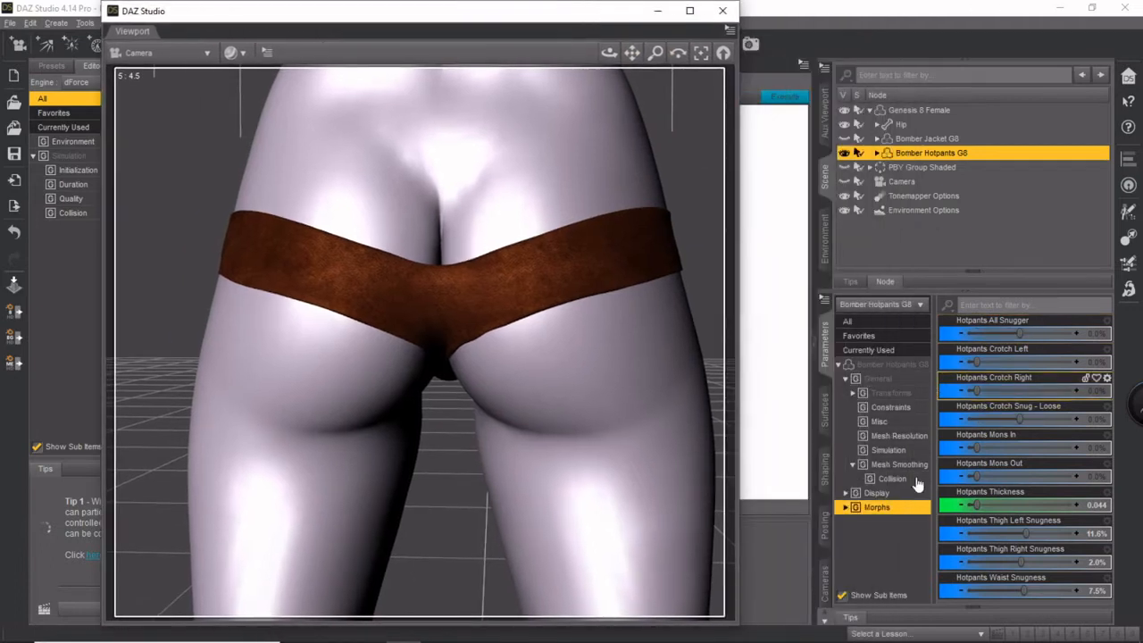
pyautogui.click(913, 436)
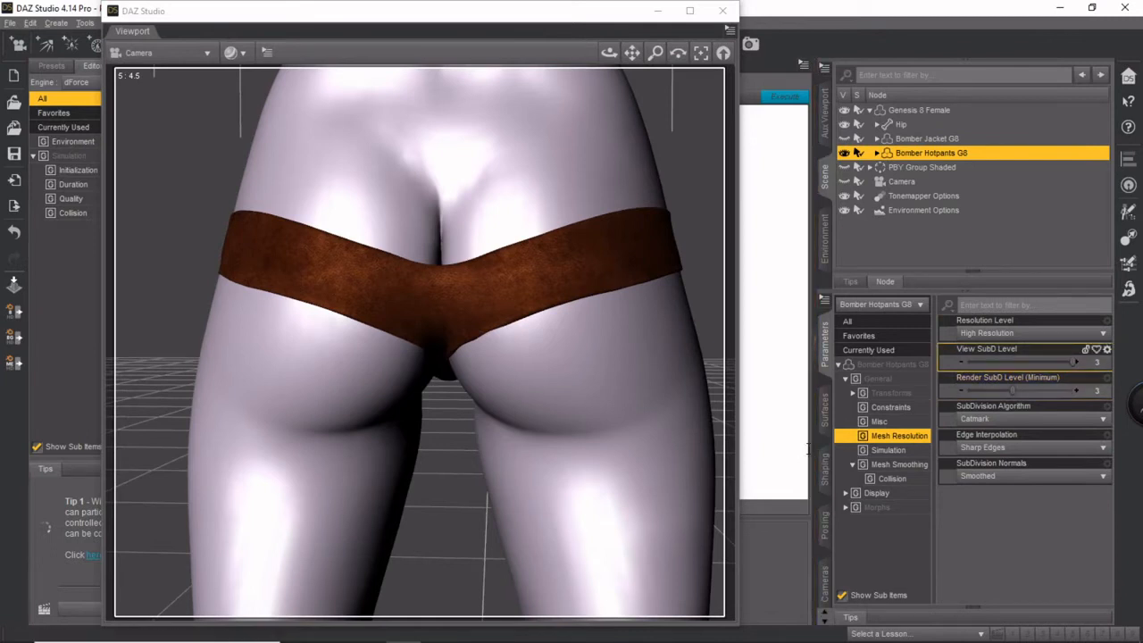
pyautogui.click(899, 467)
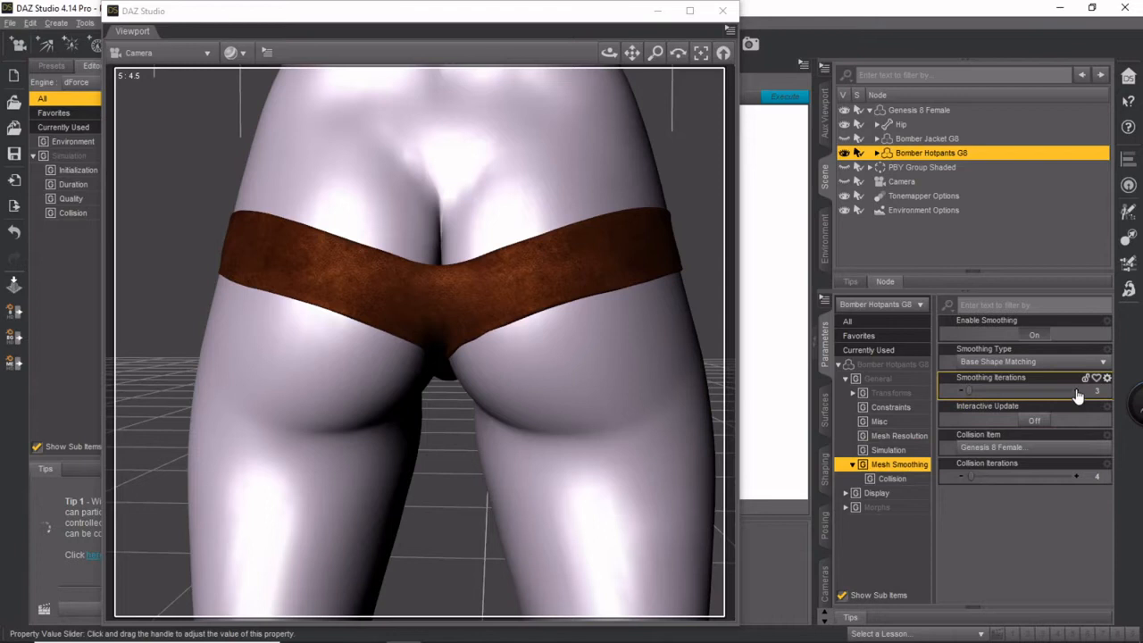
pyautogui.click(1078, 395)
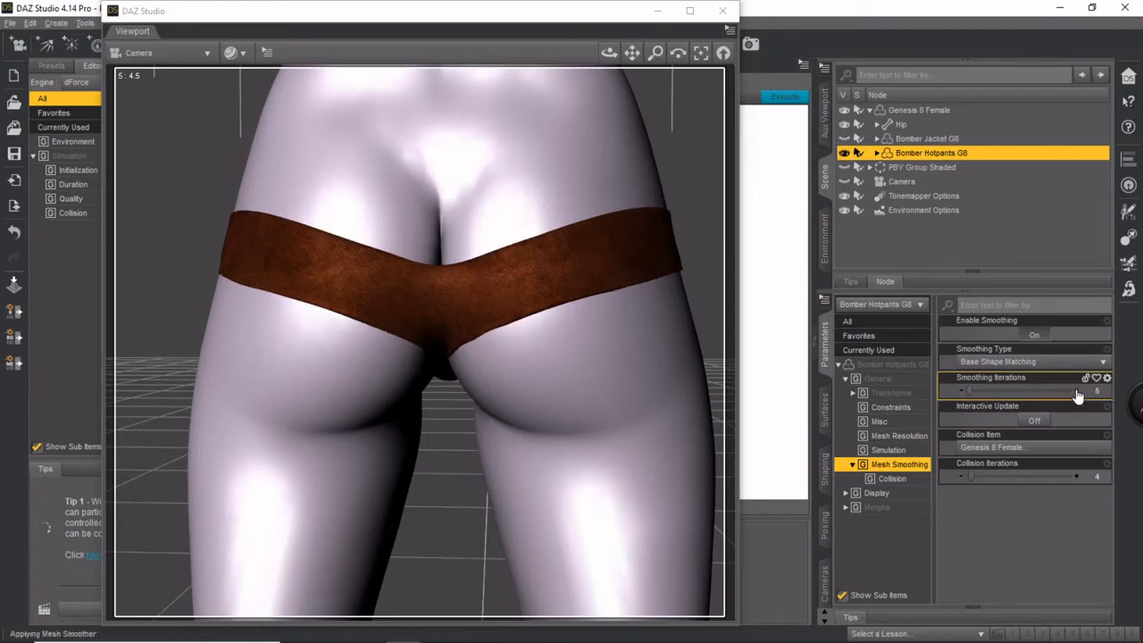
pyautogui.click(1077, 478)
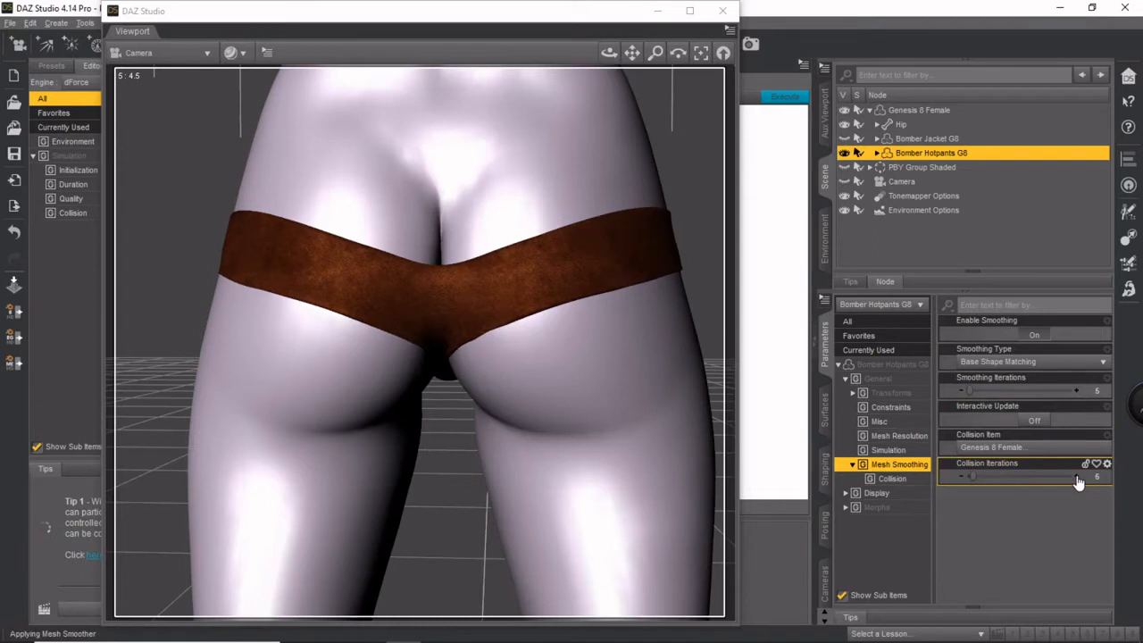
# Bring the whole torso into view, hide Bomber Hotpants G8 and show Bomber Jacket G8 on the figure
pyautogui.moveTo(608, 52); pyautogui.dragTo(768, 18)
pyautogui.moveTo(940, 53)
pyautogui.mouseDown()
pyautogui.moveTo(920, 61)
pyautogui.moveTo(940, 53)
pyautogui.mouseUp()
pyautogui.moveTo(873, 18); pyautogui.dragTo(681, 29)
pyautogui.scroll(-5, 700, 196)
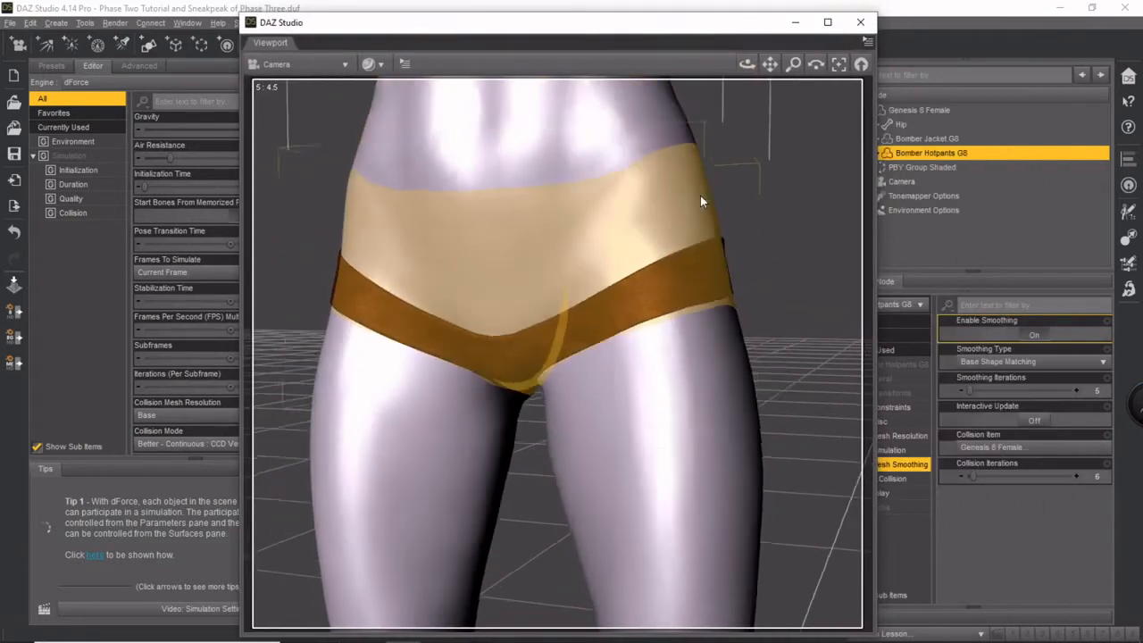
pyautogui.moveTo(770, 64); pyautogui.dragTo(604, 43)
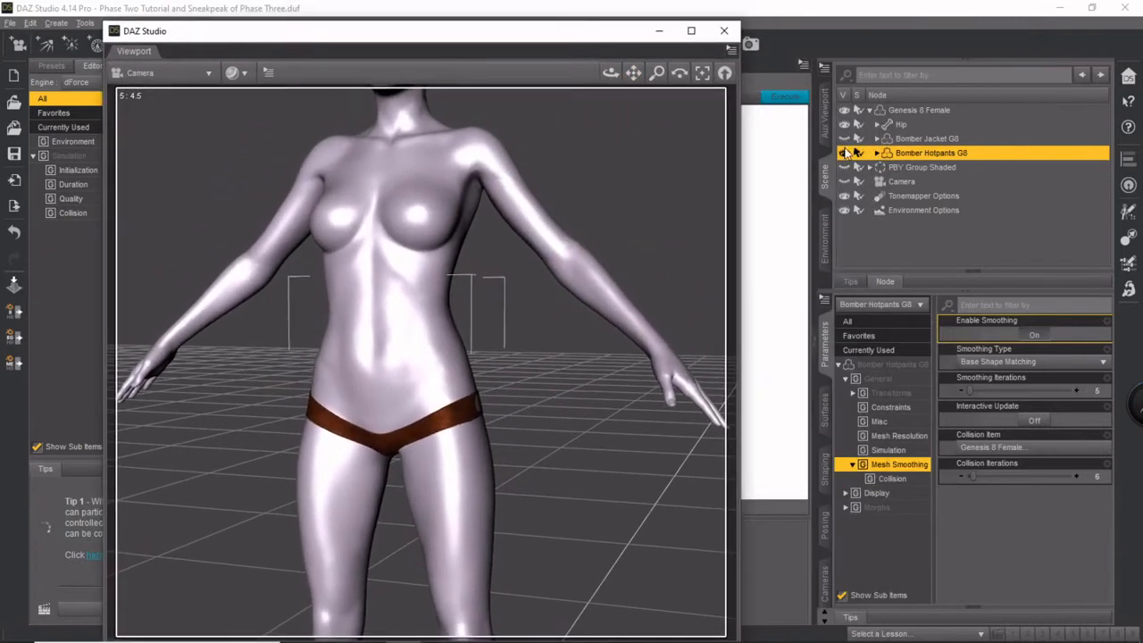
pyautogui.click(845, 153)
pyautogui.click(845, 139)
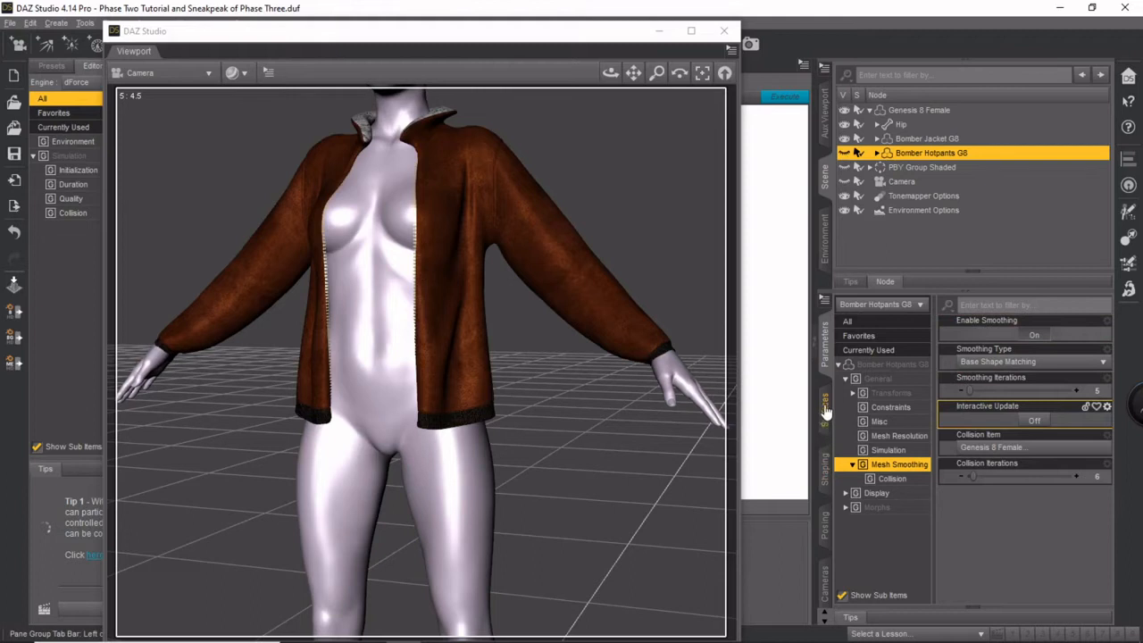
pyautogui.click(901, 509)
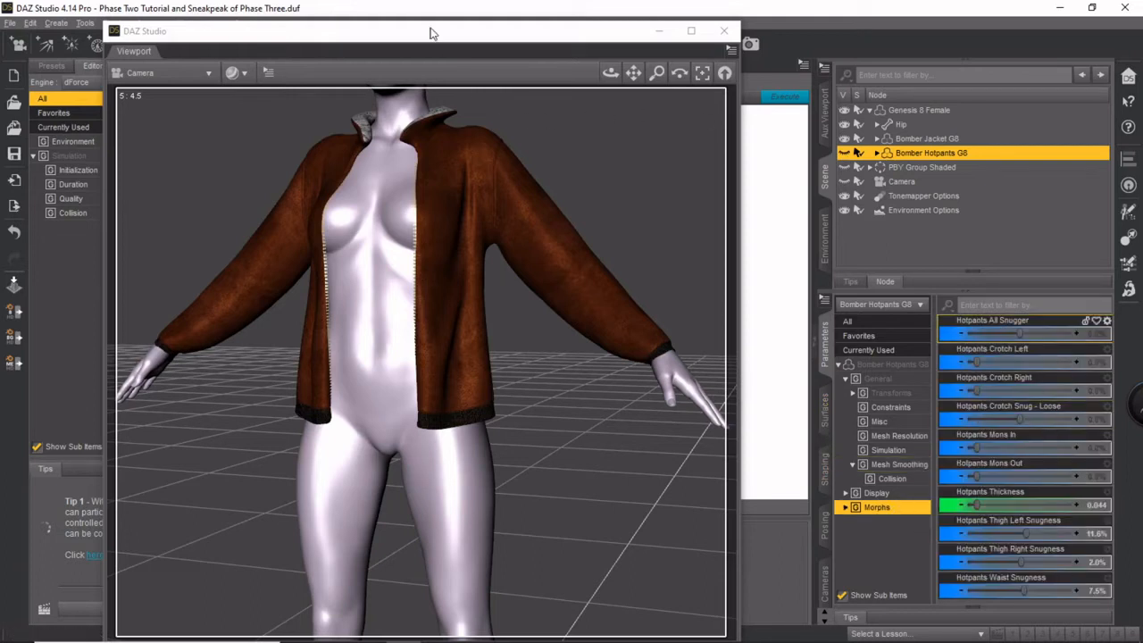
pyautogui.moveTo(429, 33); pyautogui.dragTo(790, 89)
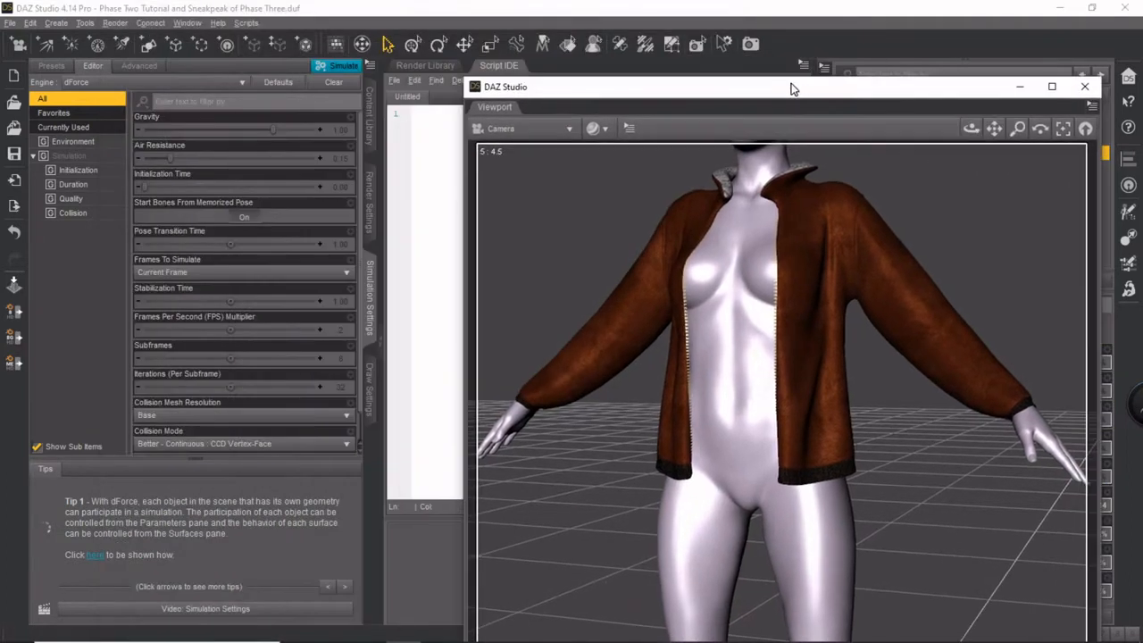
# Restore the figure's pose to its memorized settings
pyautogui.click(31, 22)
pyautogui.moveTo(66, 147)
pyautogui.moveTo(214, 276)
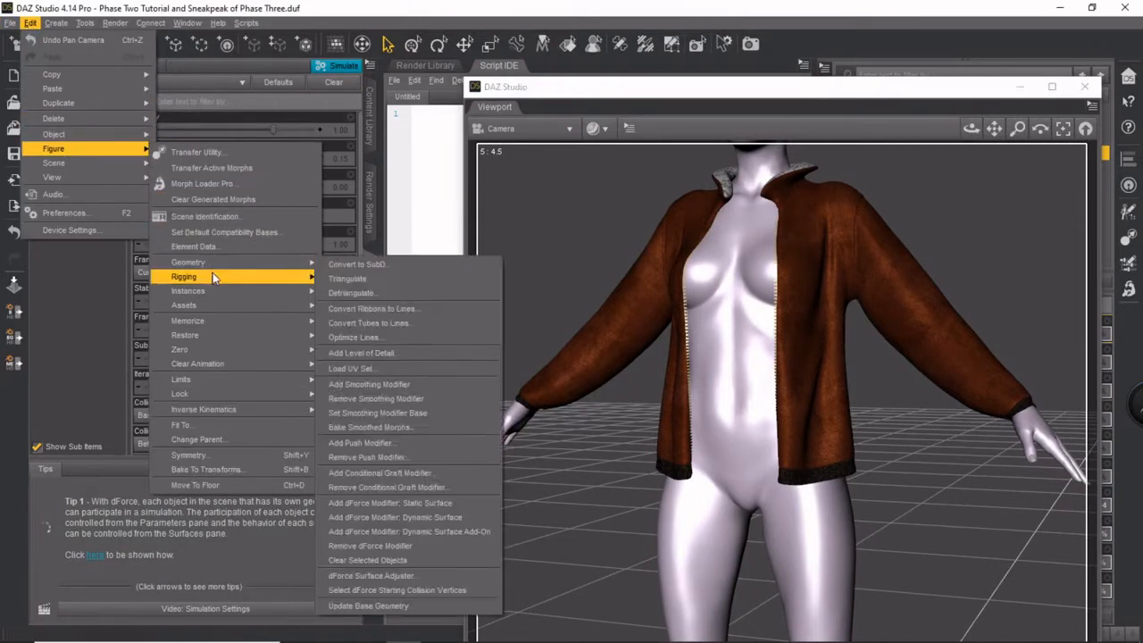
pyautogui.moveTo(226, 335)
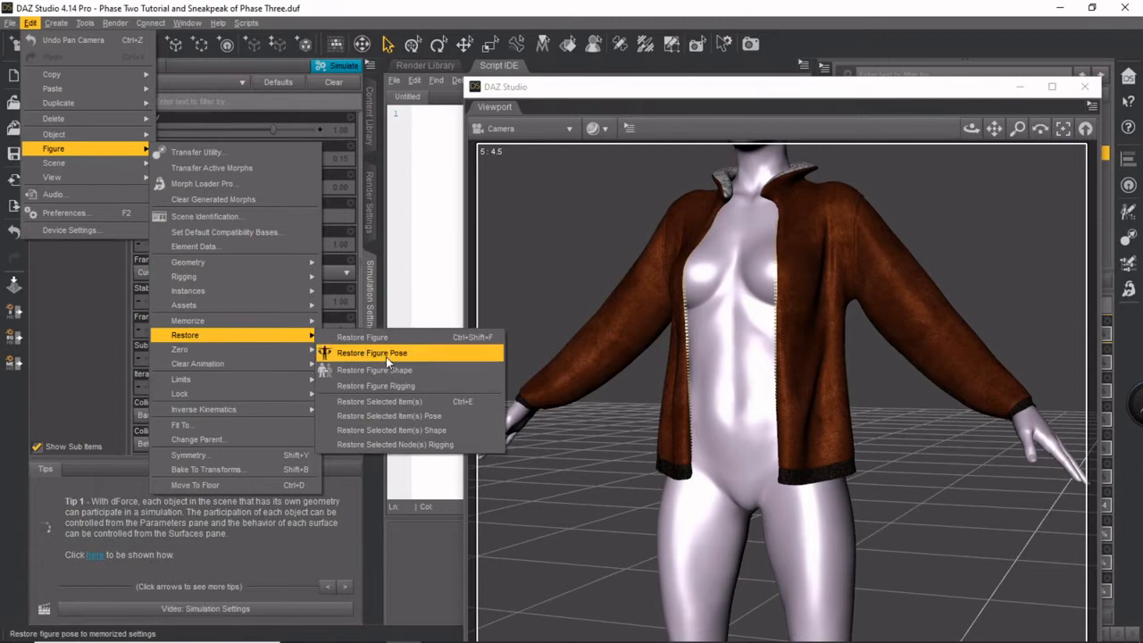
pyautogui.click(389, 370)
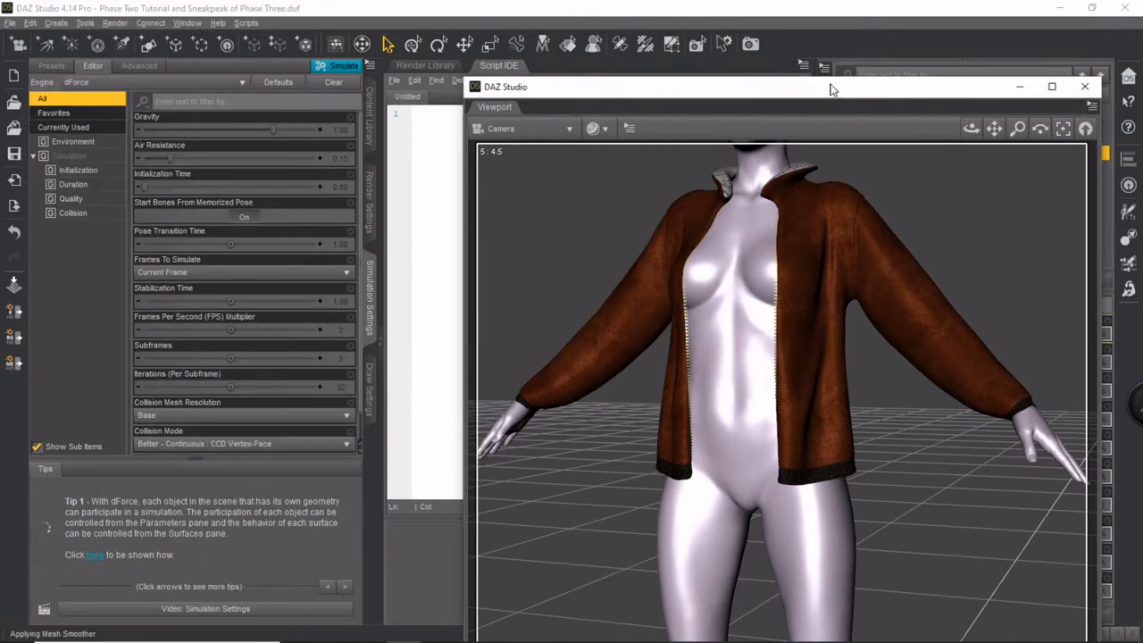
# Clear the dForce simulation from the selected objects
pyautogui.moveTo(830, 87); pyautogui.dragTo(543, 81)
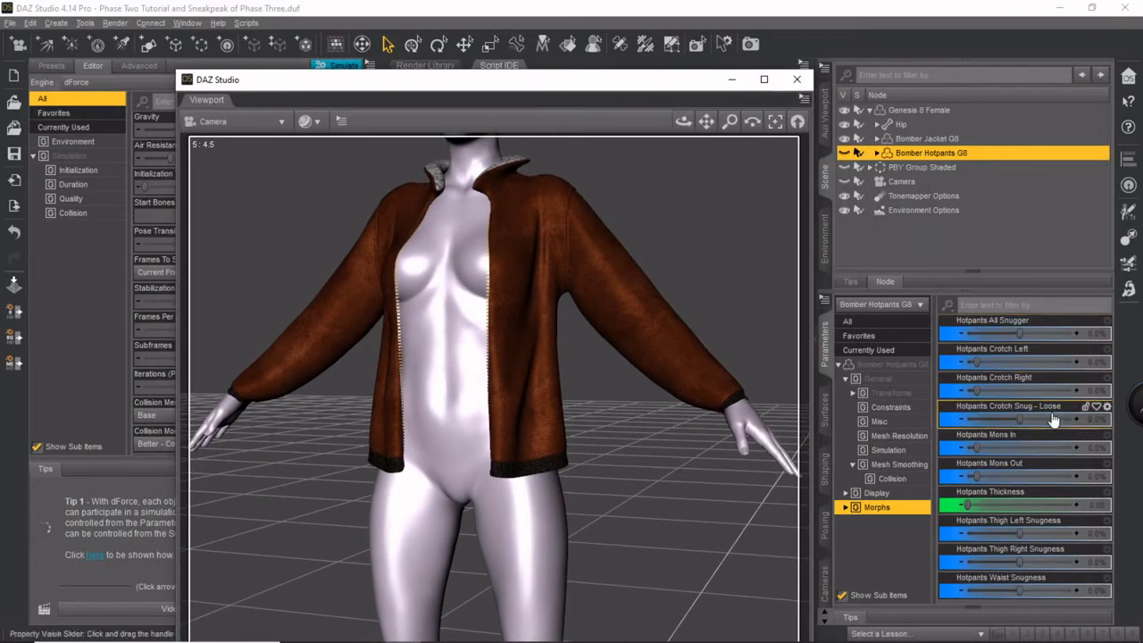
pyautogui.moveTo(452, 86); pyautogui.dragTo(758, 56)
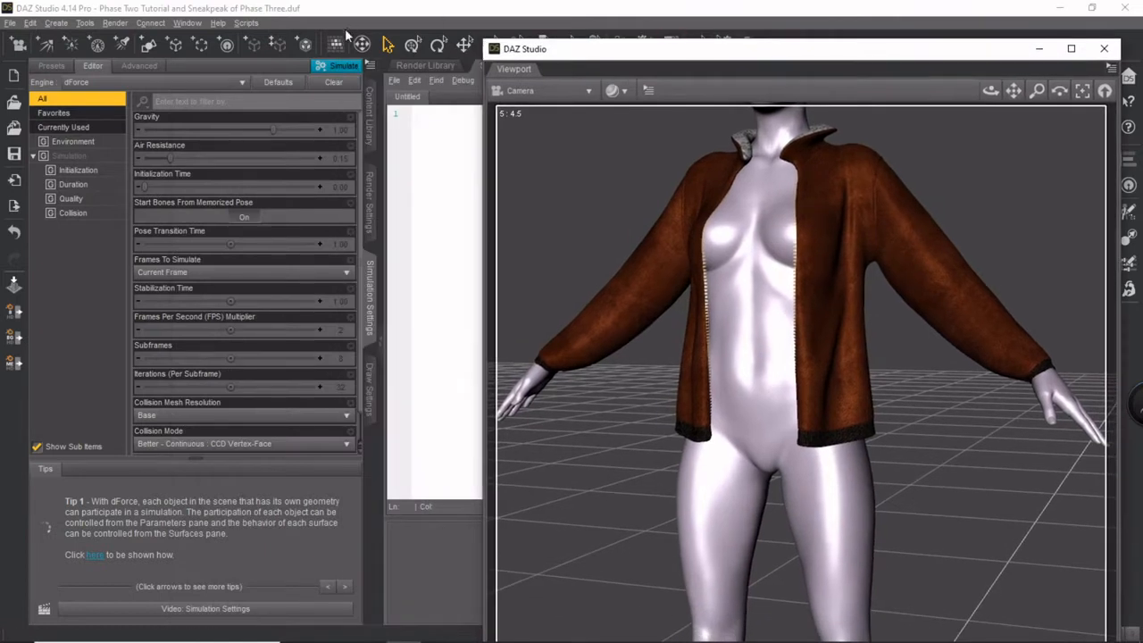
pyautogui.click(369, 64)
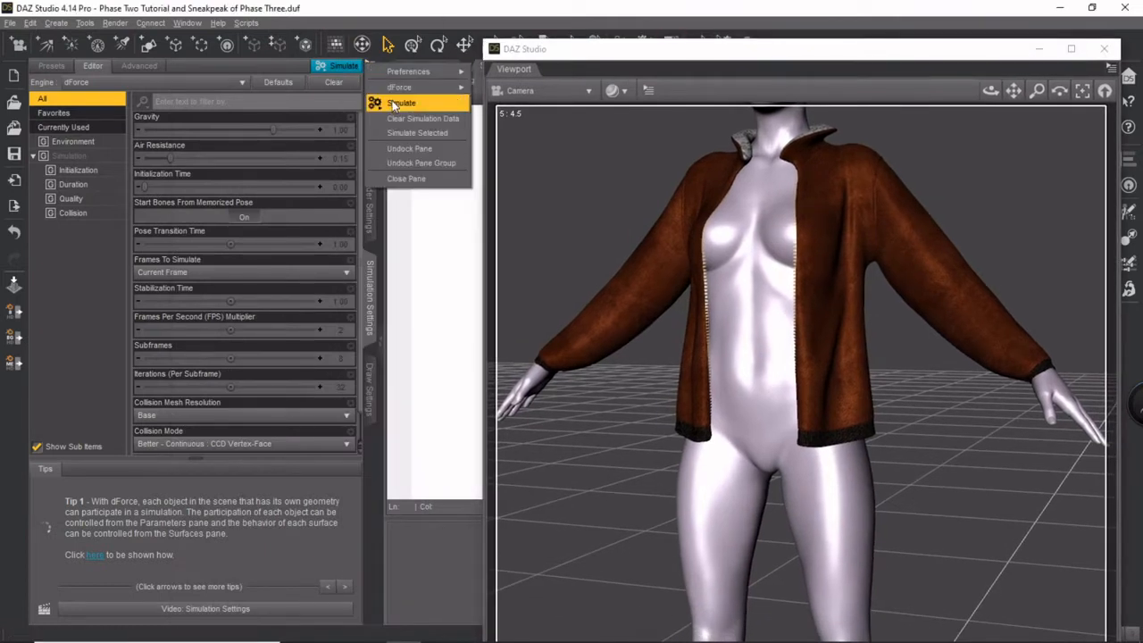
pyautogui.moveTo(397, 92)
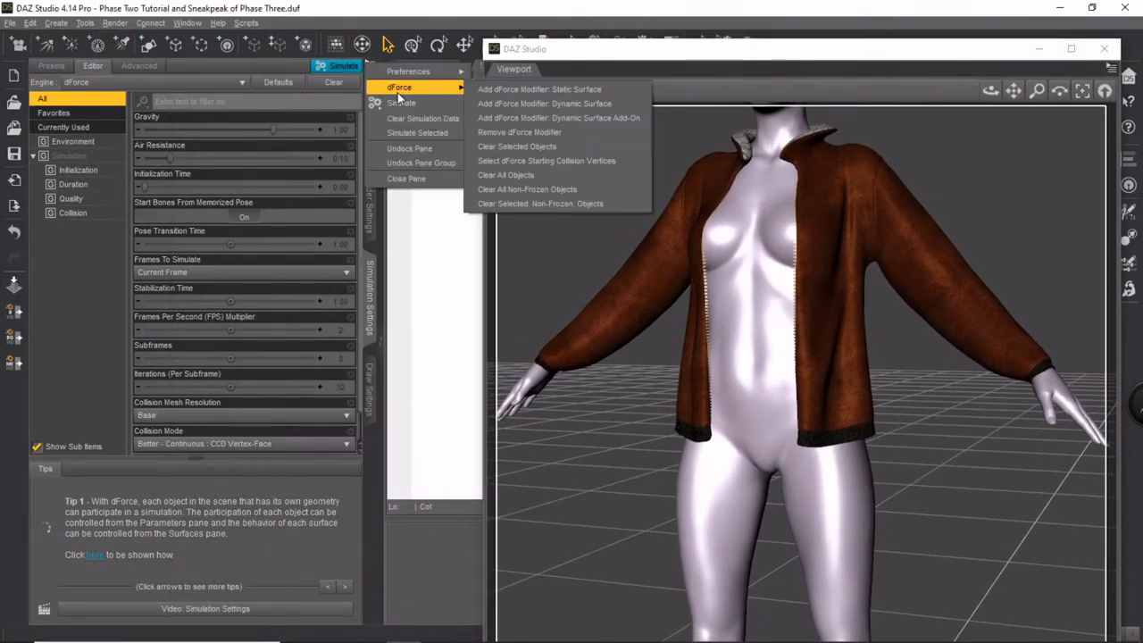
pyautogui.click(527, 147)
# Examine the fit and folds of Bomber Jacket G8 from the front and both sides
pyautogui.moveTo(844, 47); pyautogui.dragTo(492, 21)
pyautogui.moveTo(639, 65); pyautogui.dragTo(668, 102)
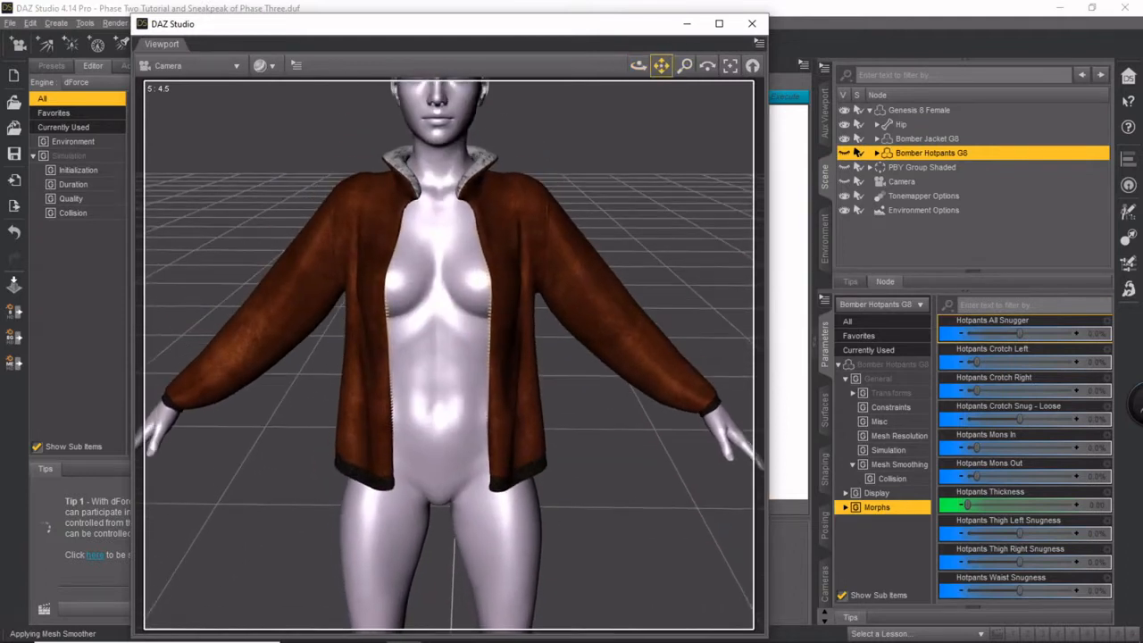
pyautogui.moveTo(638, 65); pyautogui.dragTo(566, 49)
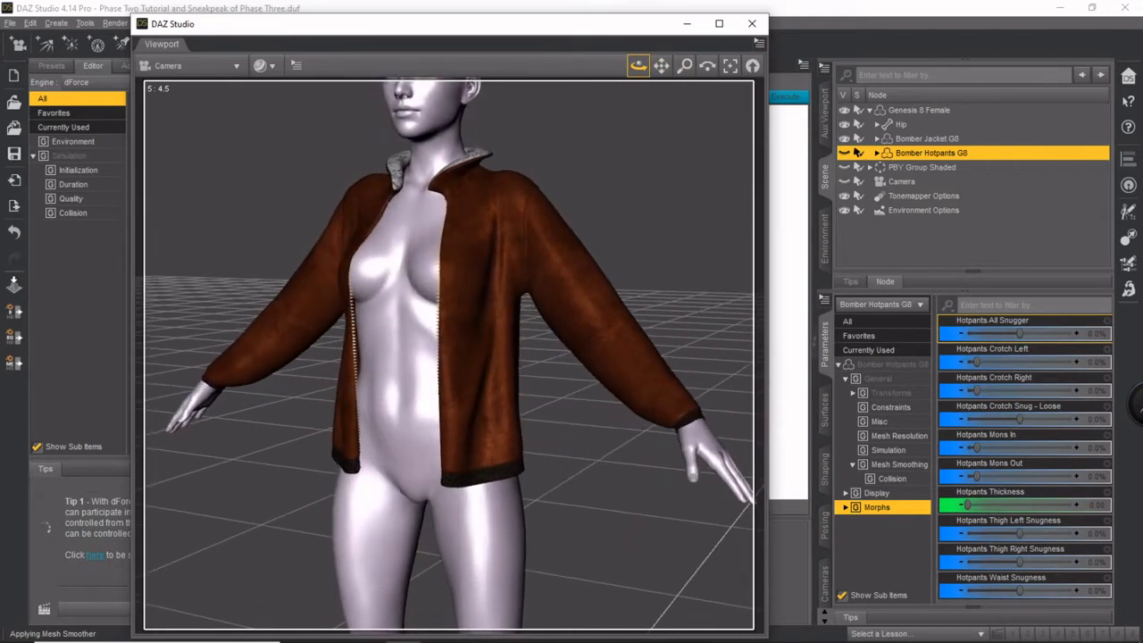
pyautogui.moveTo(662, 74); pyautogui.dragTo(663, 74)
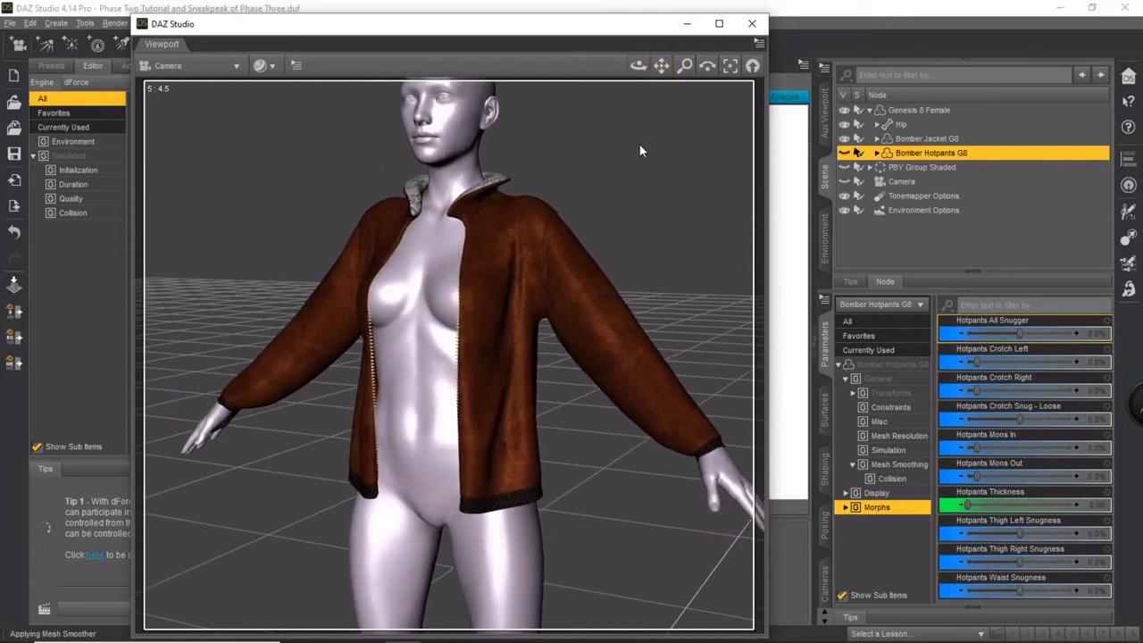
pyautogui.scroll(4, 630, 140)
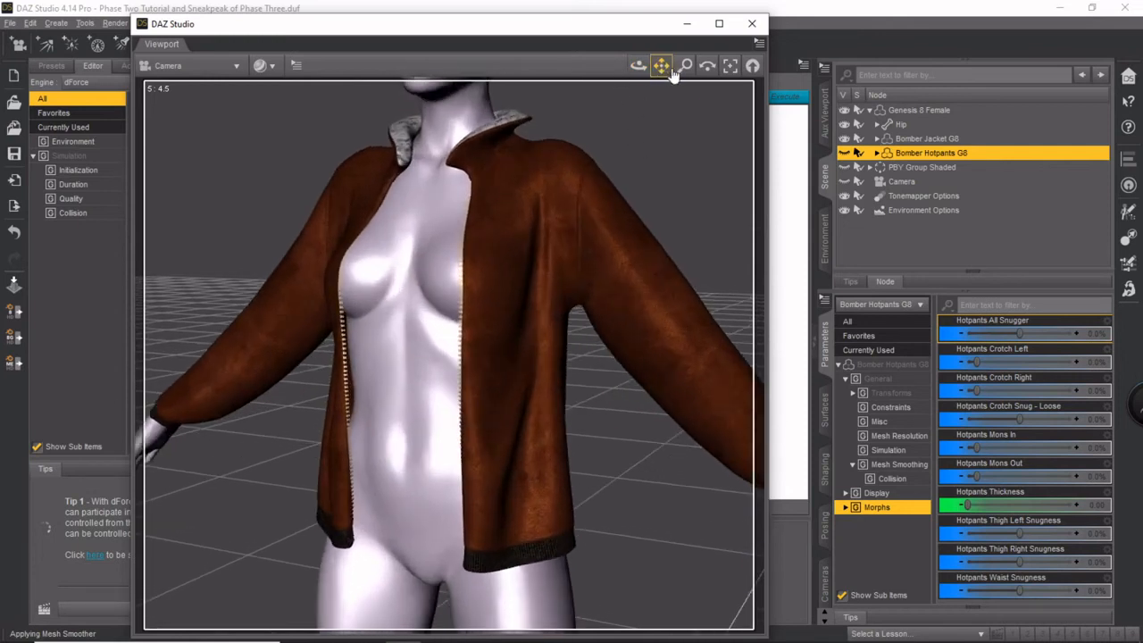
pyautogui.moveTo(637, 65); pyautogui.dragTo(665, 71)
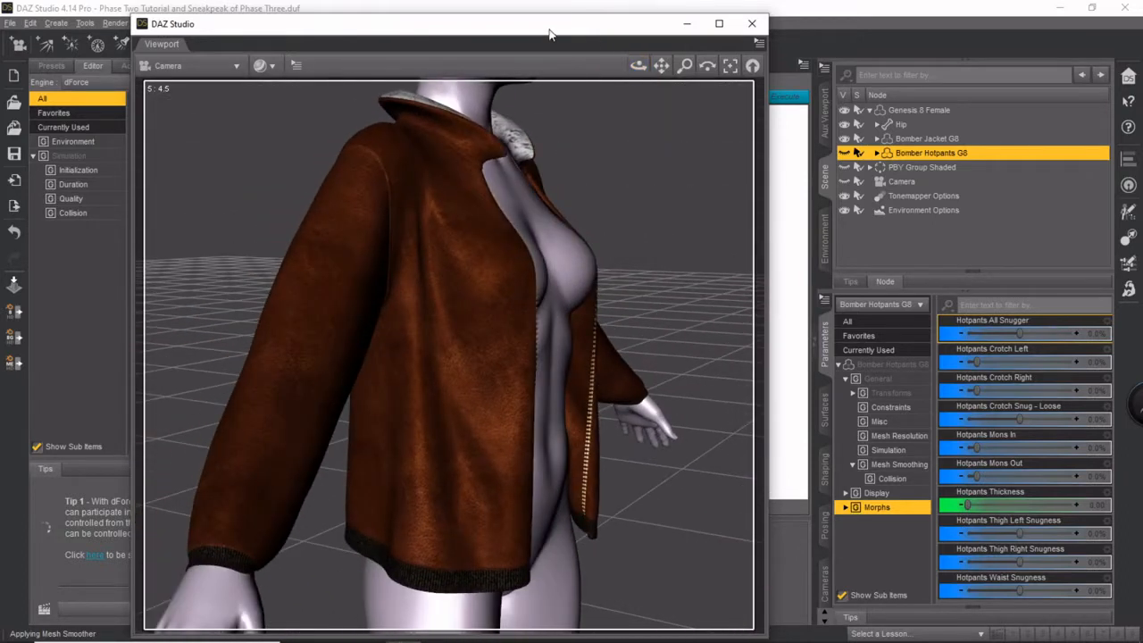
# Switch the viewport draw style to NVIDIA Iray and bring the scene list back into view
pyautogui.moveTo(550, 34); pyautogui.dragTo(677, 37)
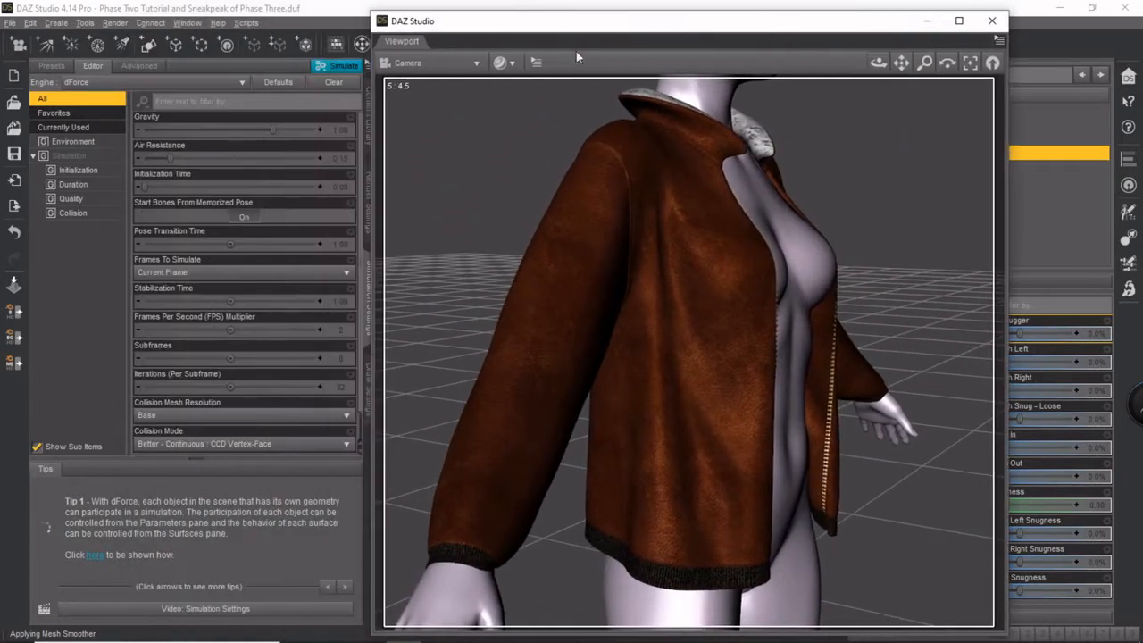
pyautogui.click(512, 68)
pyautogui.click(539, 247)
pyautogui.click(1128, 183)
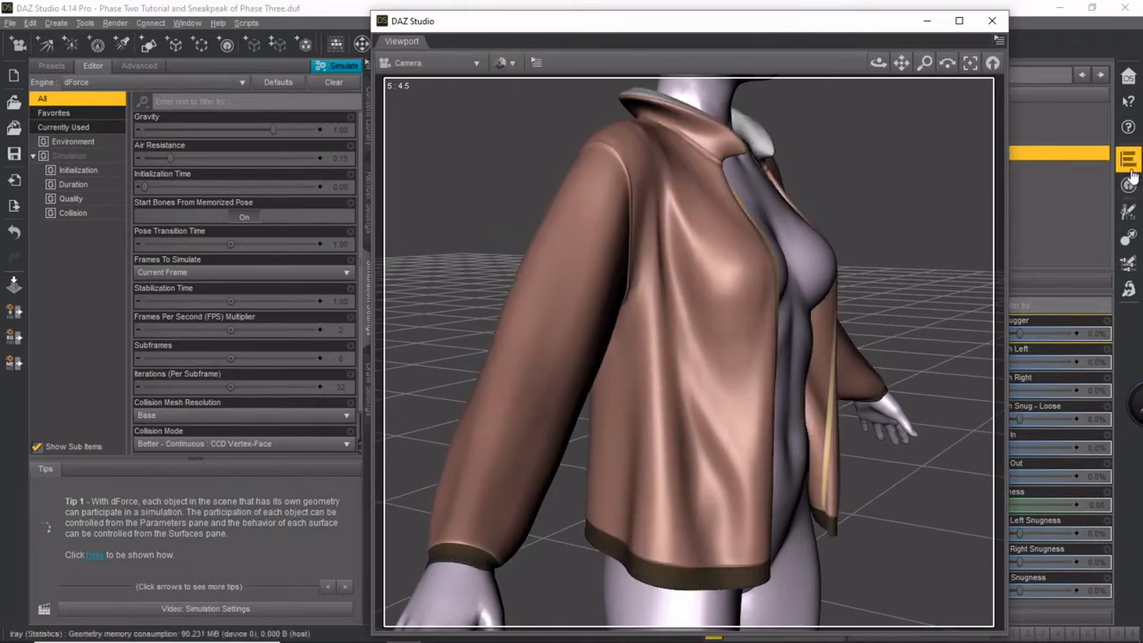
pyautogui.moveTo(842, 27); pyautogui.dragTo(601, 33)
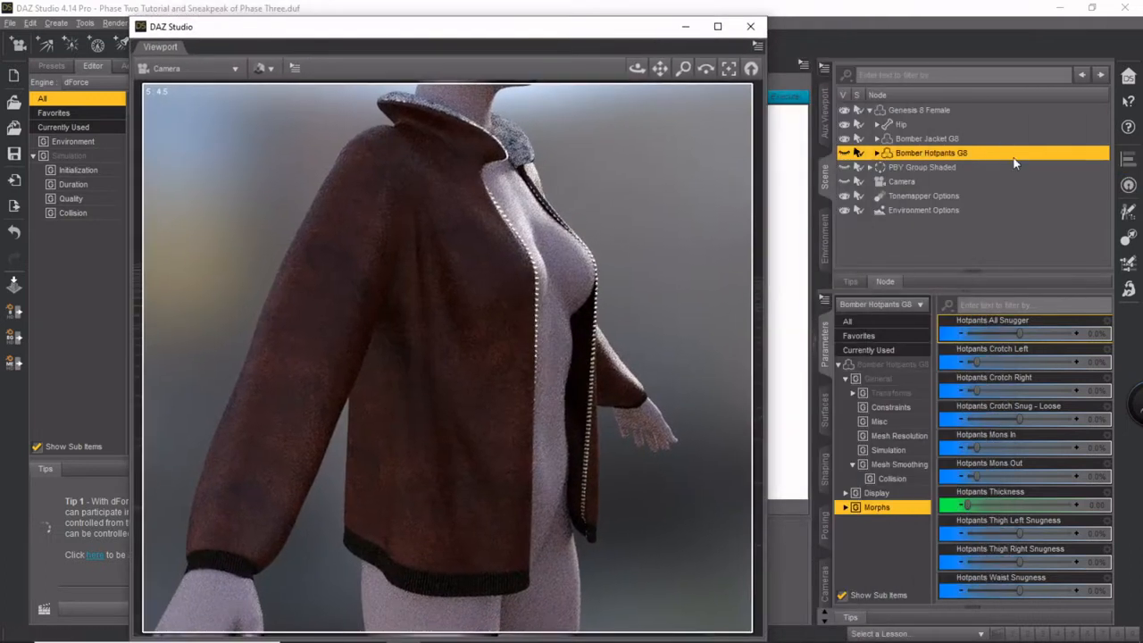
# Show Bomber Hotpants G8 again and examine it up close beneath the jacket's hem
pyautogui.click(845, 154)
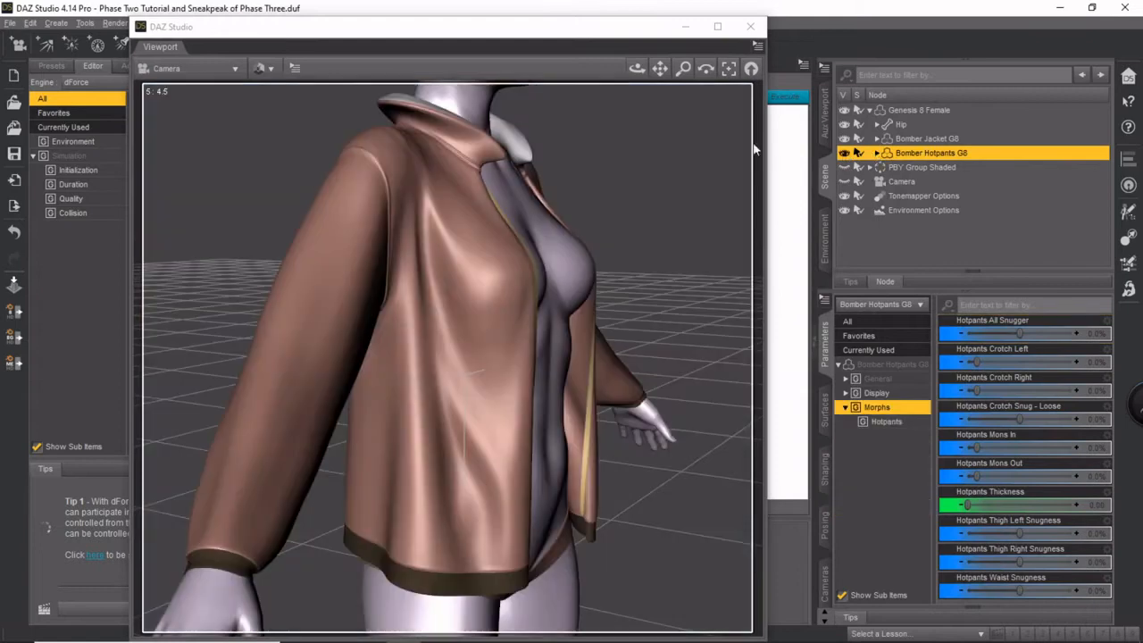
pyautogui.moveTo(660, 73); pyautogui.dragTo(630, 25)
pyautogui.scroll(5, 609, 331)
pyautogui.moveTo(637, 69); pyautogui.dragTo(560, 73)
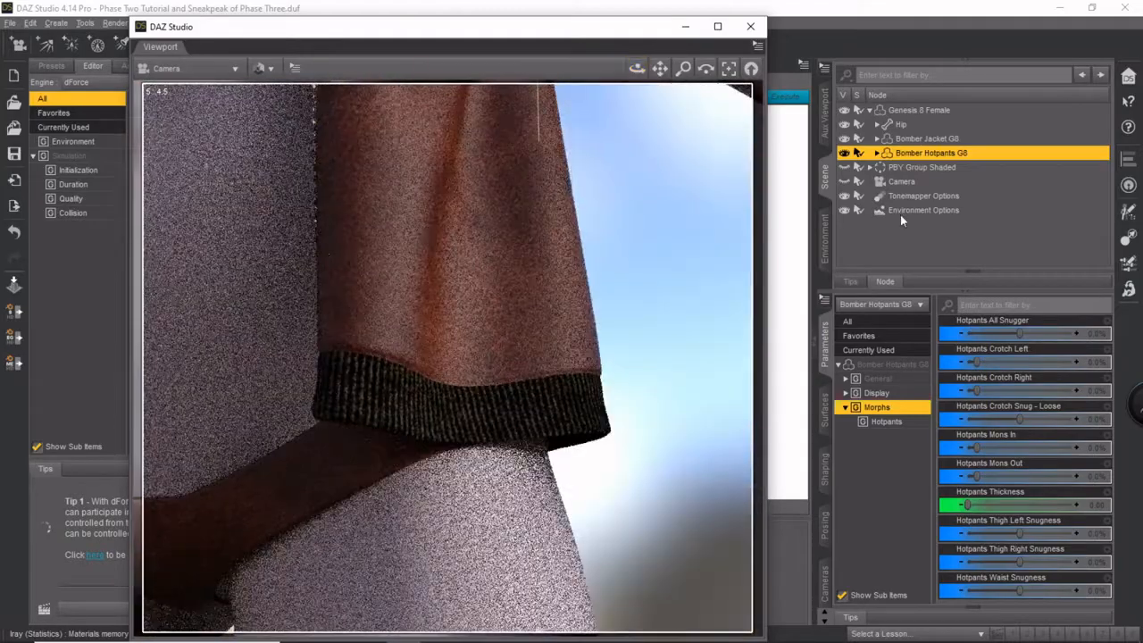
pyautogui.moveTo(636, 69); pyautogui.dragTo(530, 237)
pyautogui.scroll(-5, 525, 266)
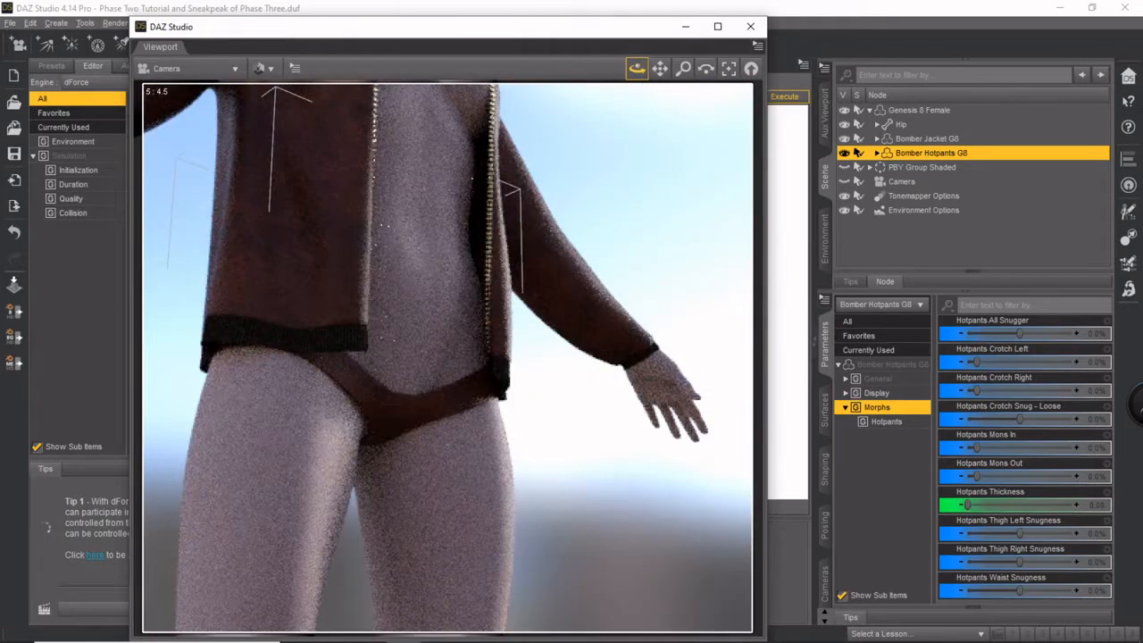
# Examine the jacket and hotpants together from the side and the front in the Iray preview
pyautogui.moveTo(637, 69); pyautogui.dragTo(637, 197)
pyautogui.scroll(-3, 625, 183)
pyautogui.moveTo(637, 69); pyautogui.dragTo(740, 204)
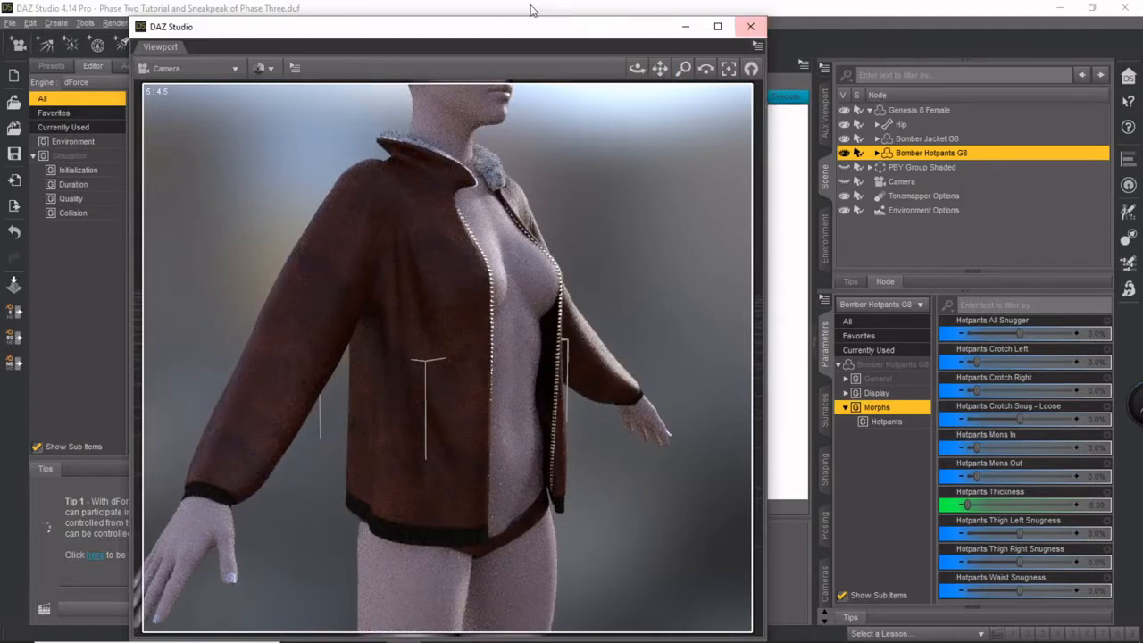
pyautogui.moveTo(467, 38); pyautogui.dragTo(423, 25)
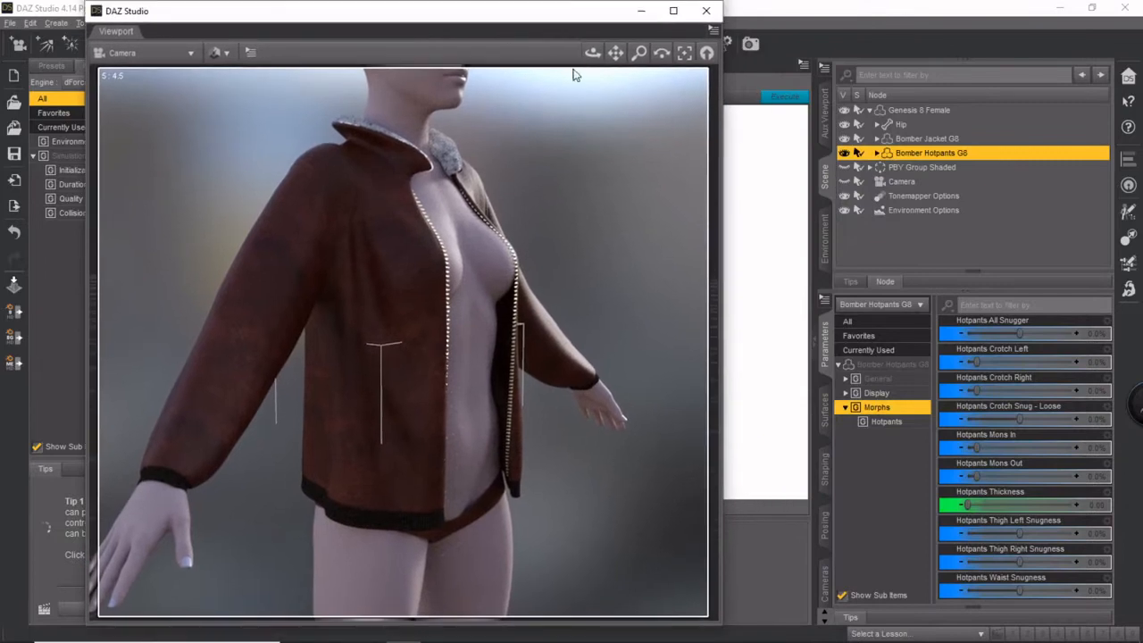
pyautogui.moveTo(593, 53); pyautogui.dragTo(536, 53)
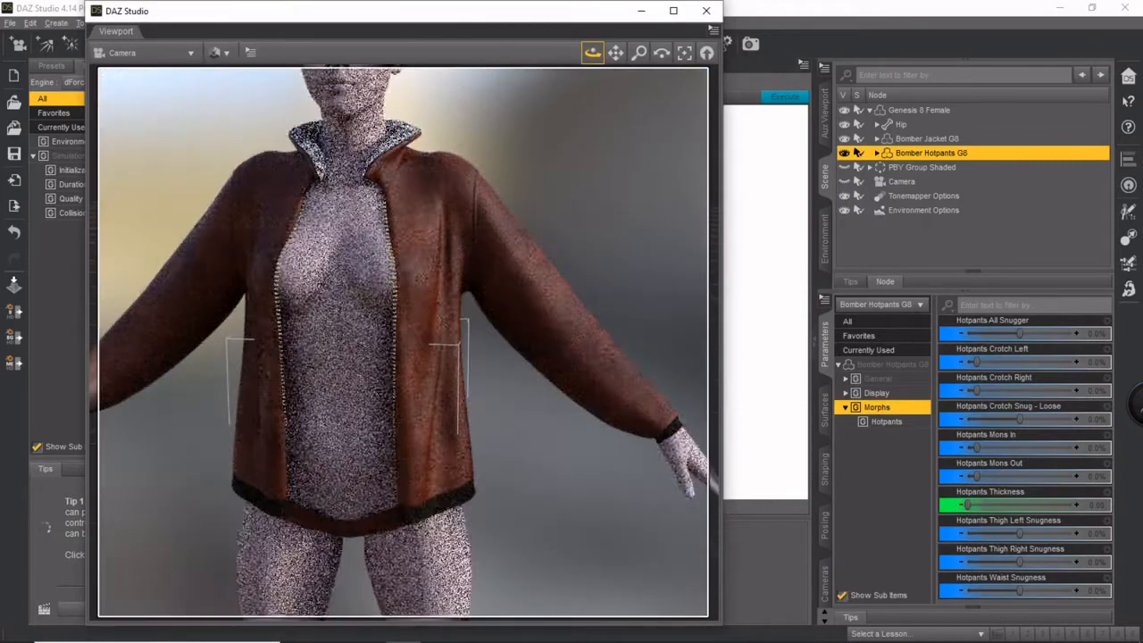
pyautogui.moveTo(611, 56); pyautogui.dragTo(647, 54)
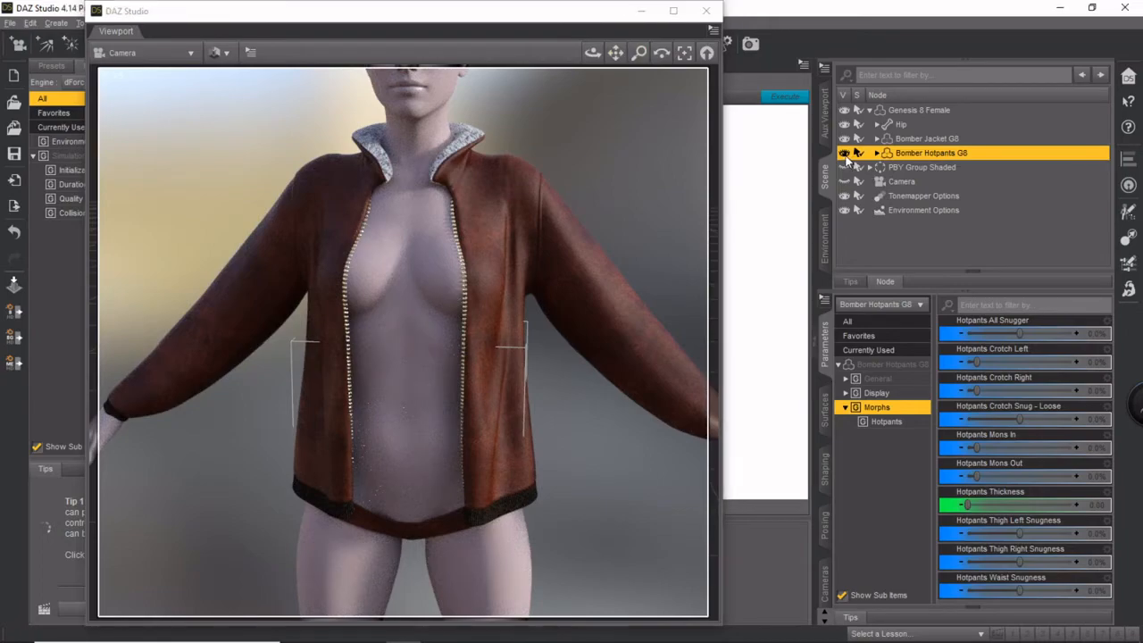
# Hide Bomber Hotpants G8 and view the jacket alone from an angle with the simulation settings accessible
pyautogui.click(844, 154)
pyautogui.moveTo(593, 53)
pyautogui.mouseDown()
pyautogui.moveTo(416, 53)
pyautogui.moveTo(593, 53)
pyautogui.mouseUp()
pyautogui.moveTo(498, 16); pyautogui.dragTo(826, 18)
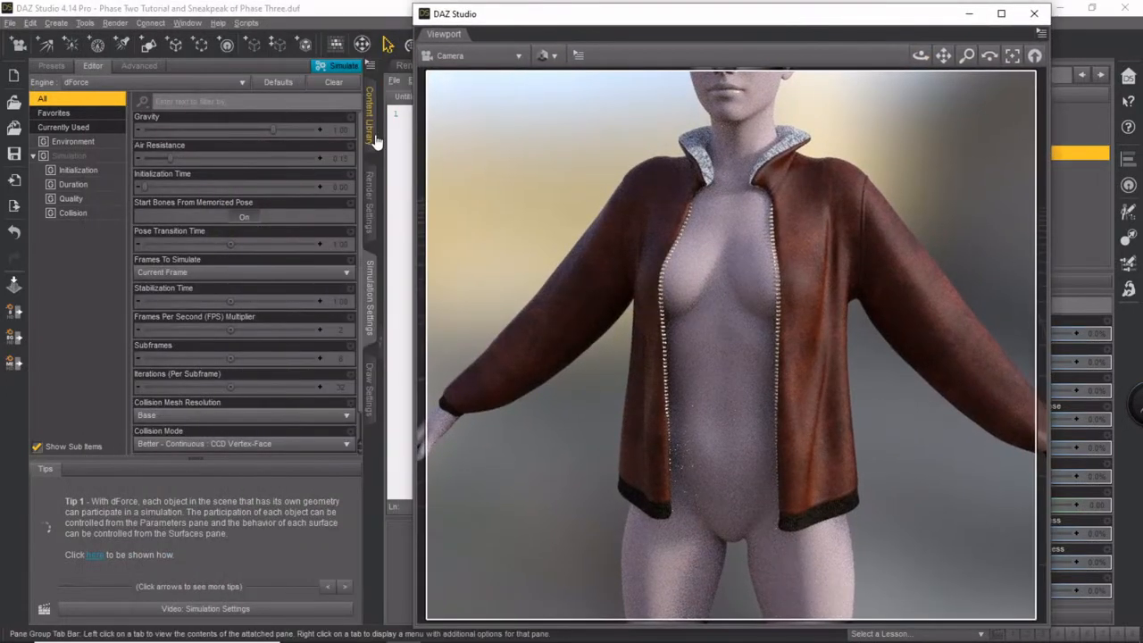
pyautogui.moveTo(782, 22); pyautogui.dragTo(794, 20)
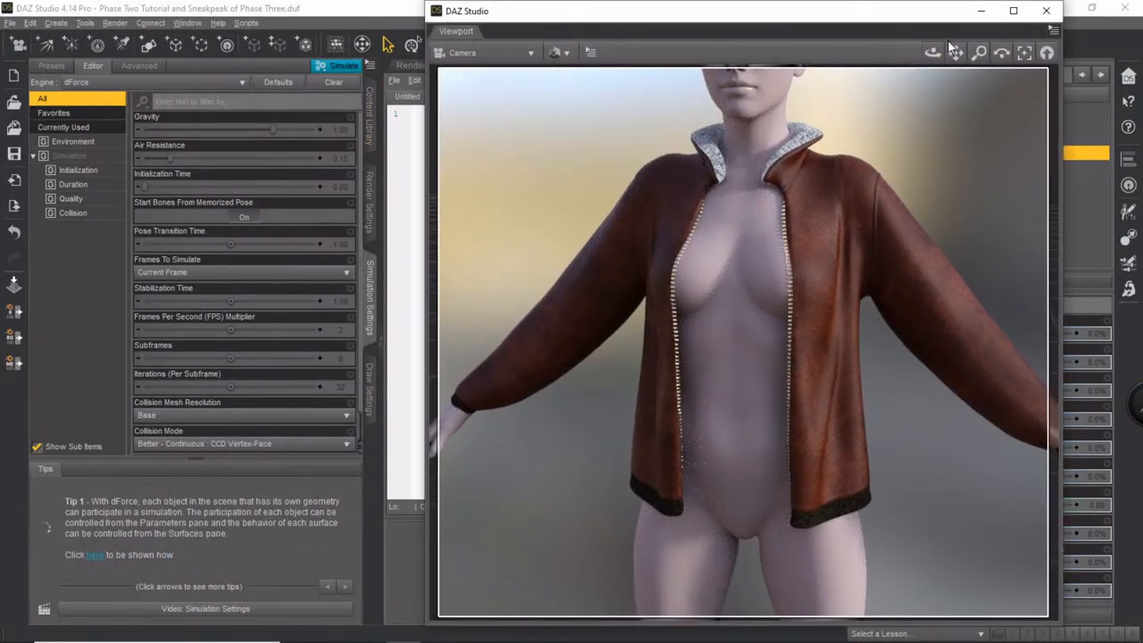
pyautogui.moveTo(933, 52); pyautogui.dragTo(881, 53)
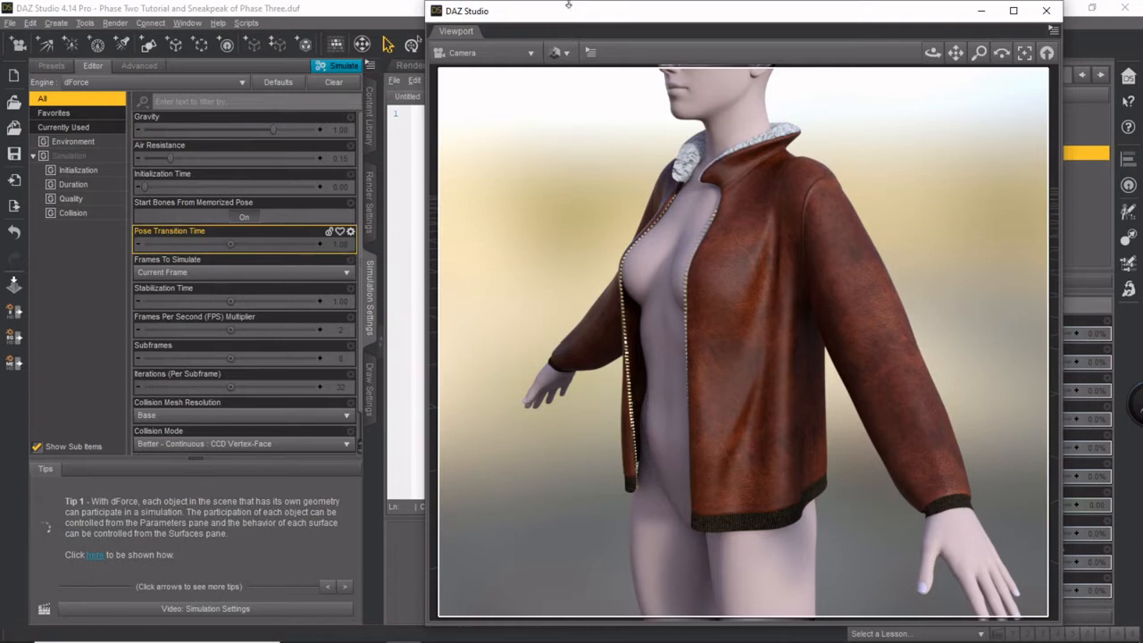
# Review the Stabilization Time and Pose Transition Time settings and run the dForce simulation on the jacket
pyautogui.moveTo(587, 12)
pyautogui.mouseDown()
pyautogui.moveTo(602, 16)
pyautogui.moveTo(587, 22)
pyautogui.mouseUp()
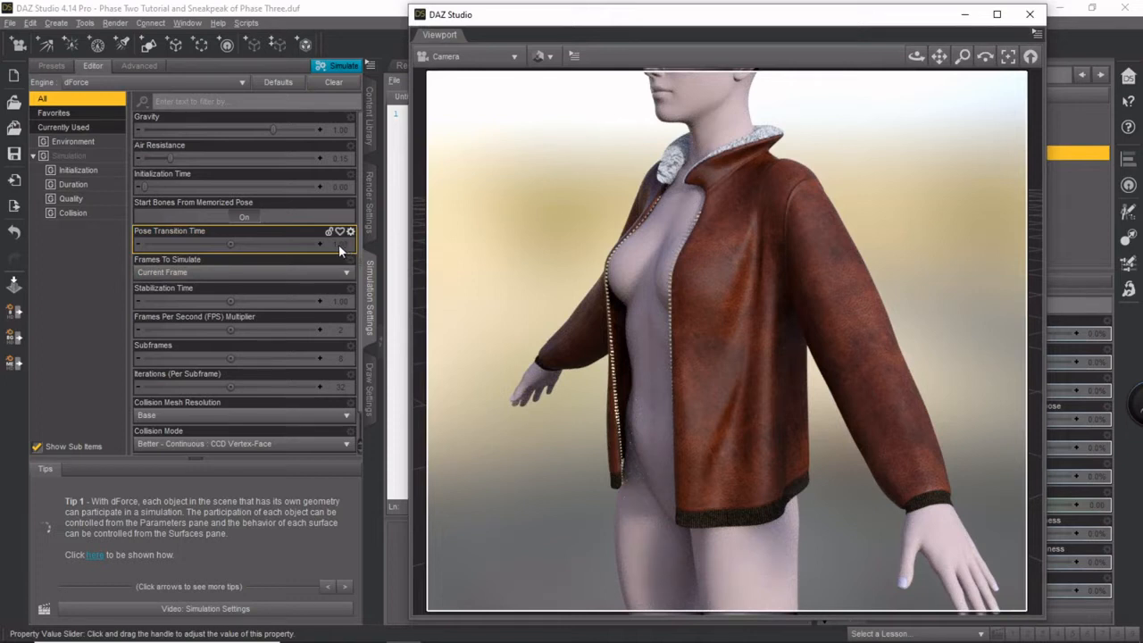
pyautogui.click(339, 300)
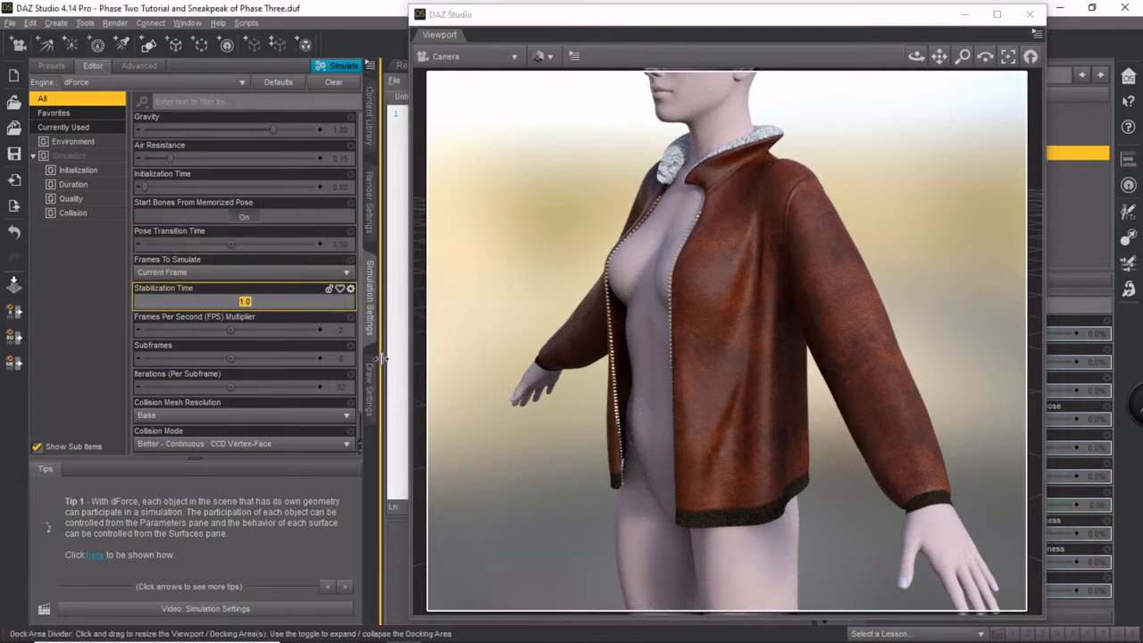
pyautogui.click(344, 243)
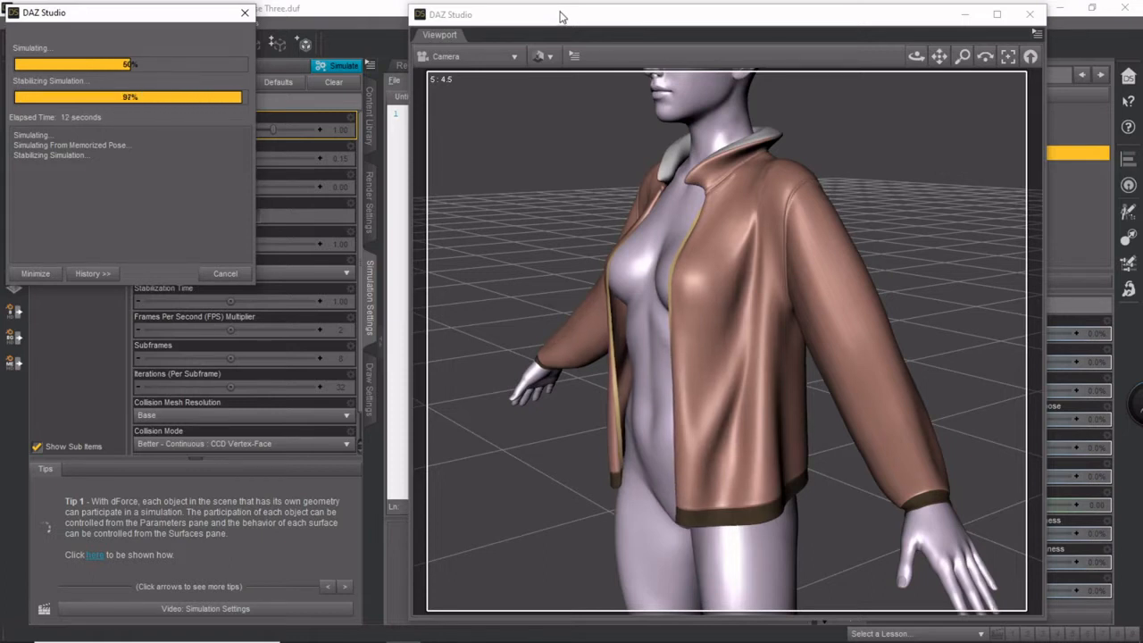
# Inspect the simulated jacket's drape in the Iray preview from the side and up close from the front
pyautogui.moveTo(651, 24); pyautogui.dragTo(494, 21)
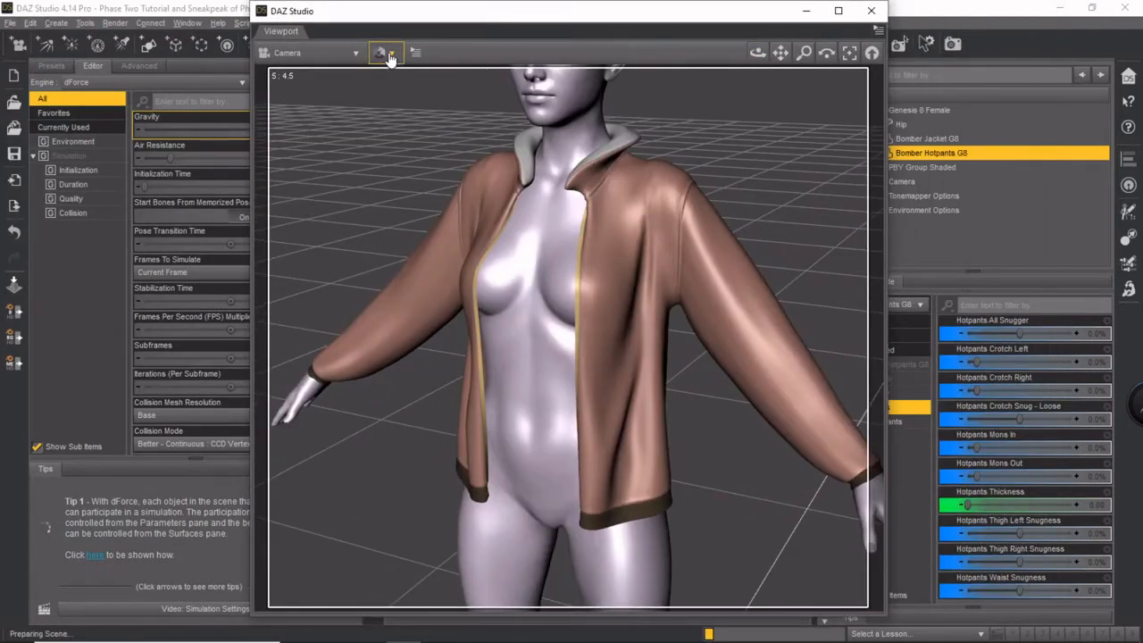
pyautogui.click(391, 53)
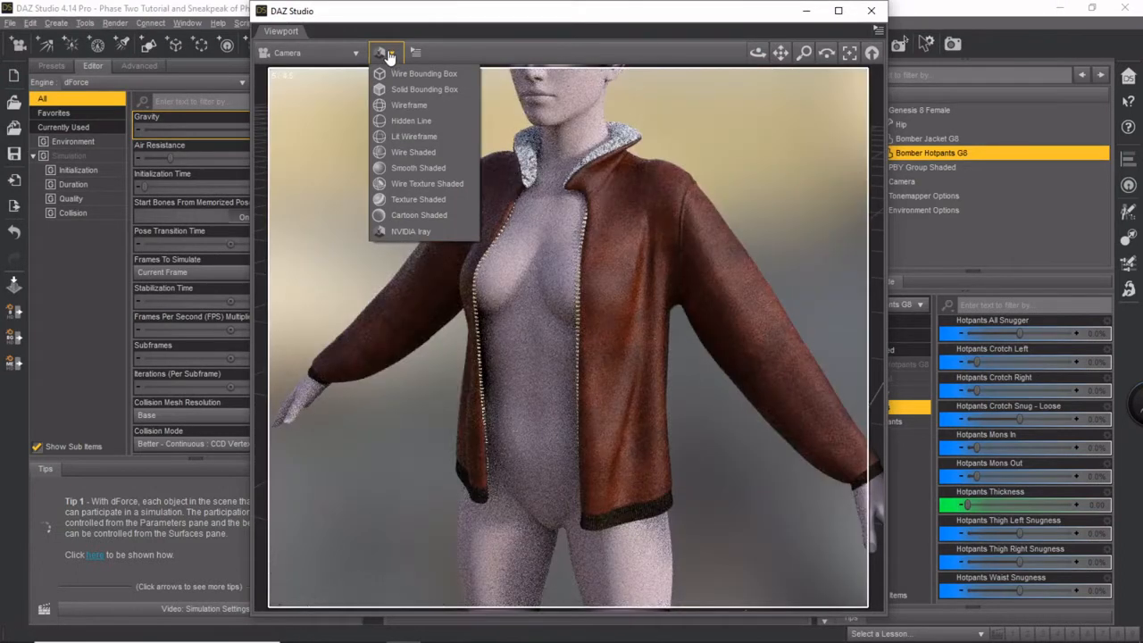
pyautogui.click(518, 16)
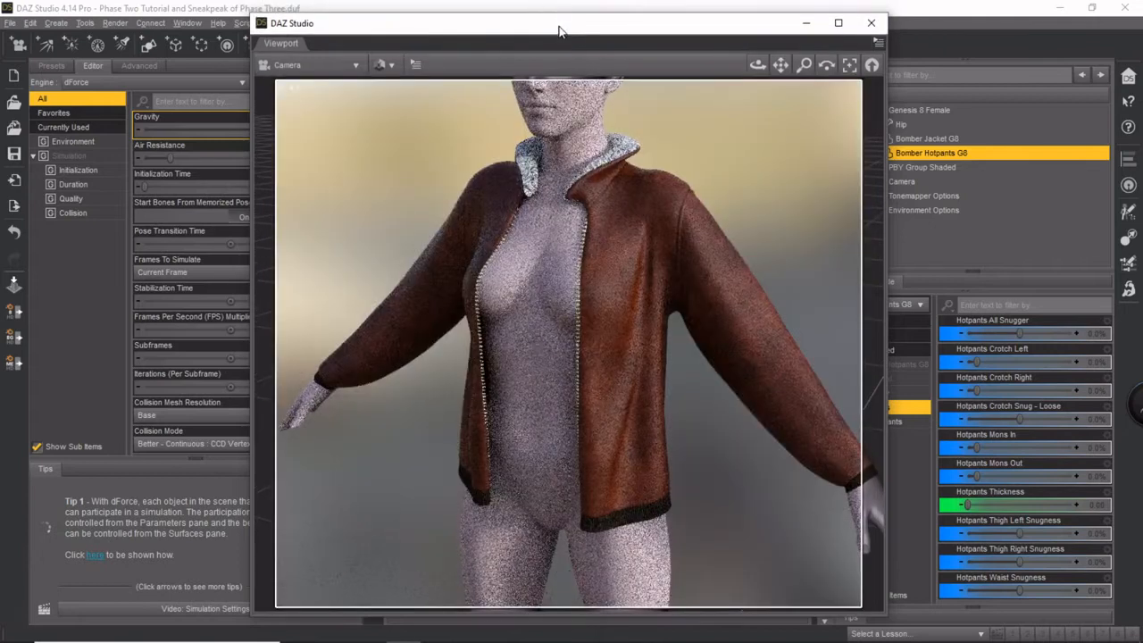
pyautogui.moveTo(545, 8); pyautogui.dragTo(405, 27)
pyautogui.moveTo(605, 61); pyautogui.dragTo(646, 92)
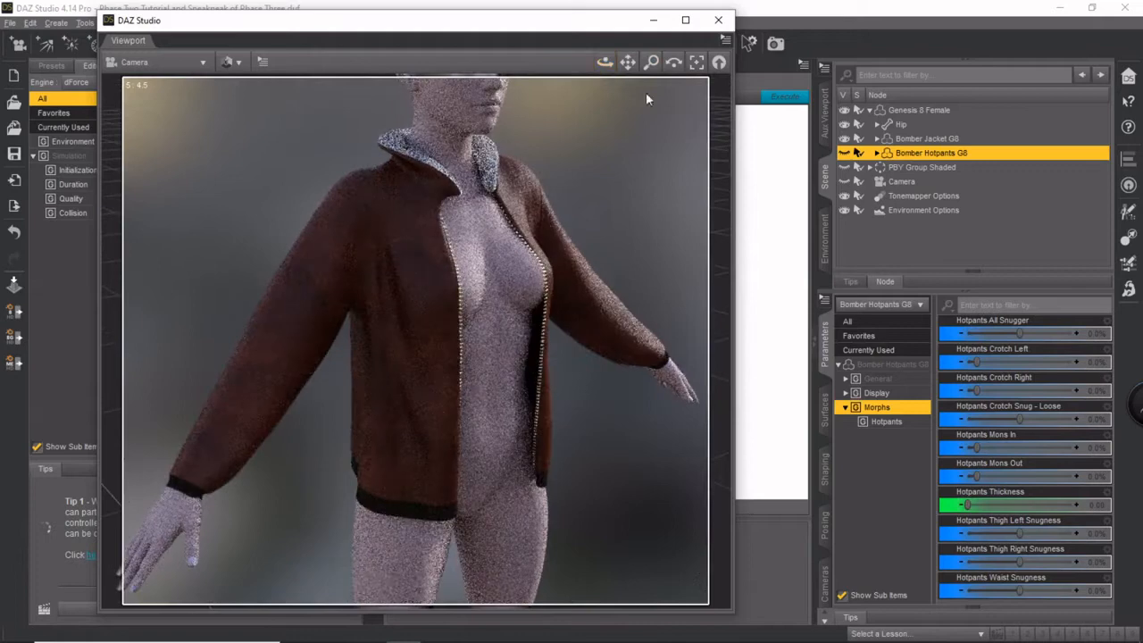
pyautogui.scroll(3, 628, 170)
pyautogui.moveTo(627, 65); pyautogui.dragTo(632, 108)
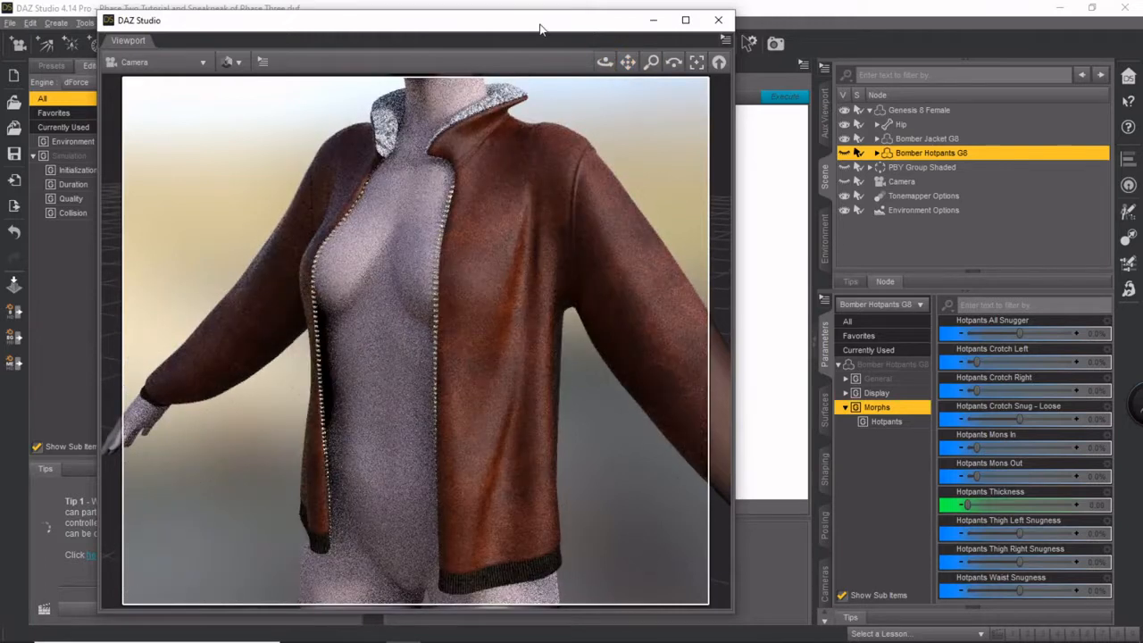
# Browse the Aviatrix Phase Two Iray Materials and dForce Presets folders, looking at the jacket's Product Default and Bomber Silky physics presets
pyautogui.moveTo(384, 30); pyautogui.dragTo(717, 38)
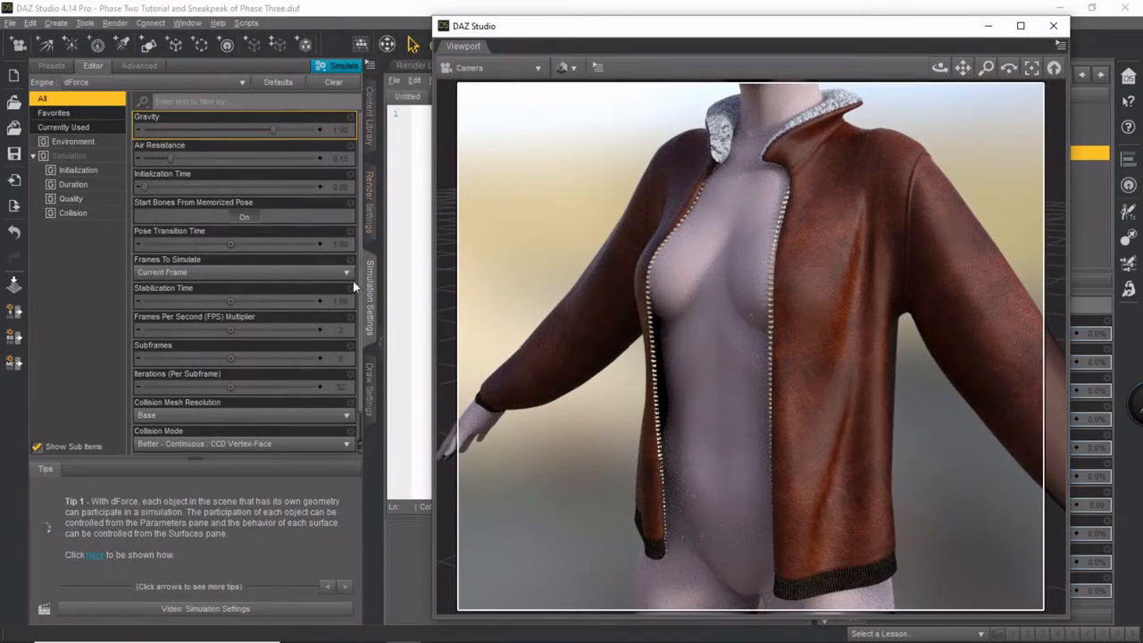
pyautogui.click(369, 129)
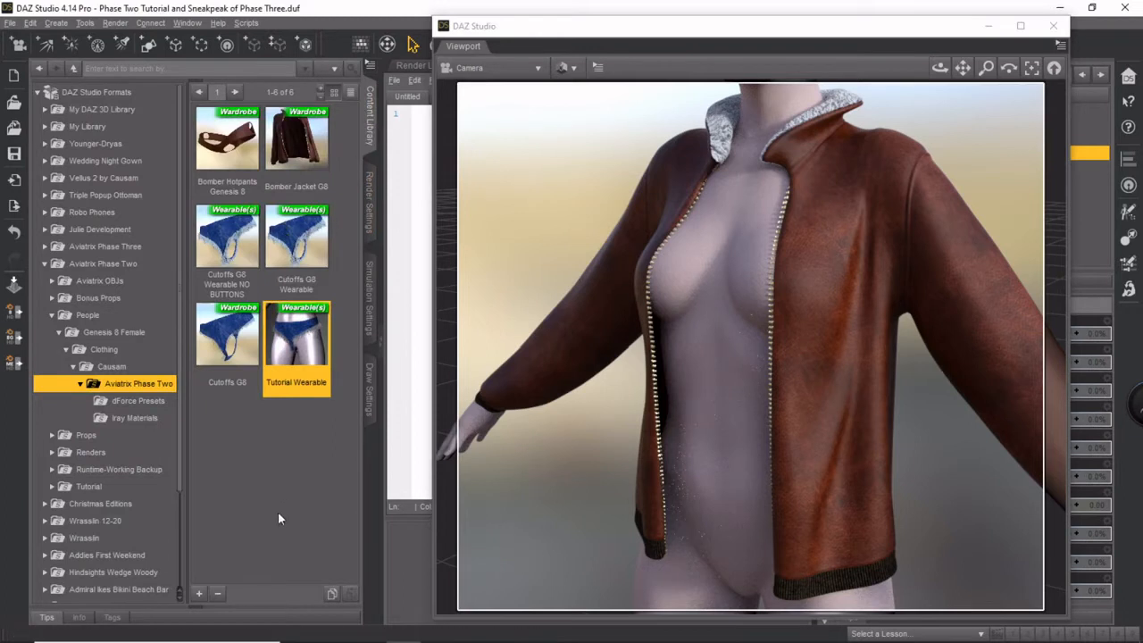
pyautogui.click(134, 418)
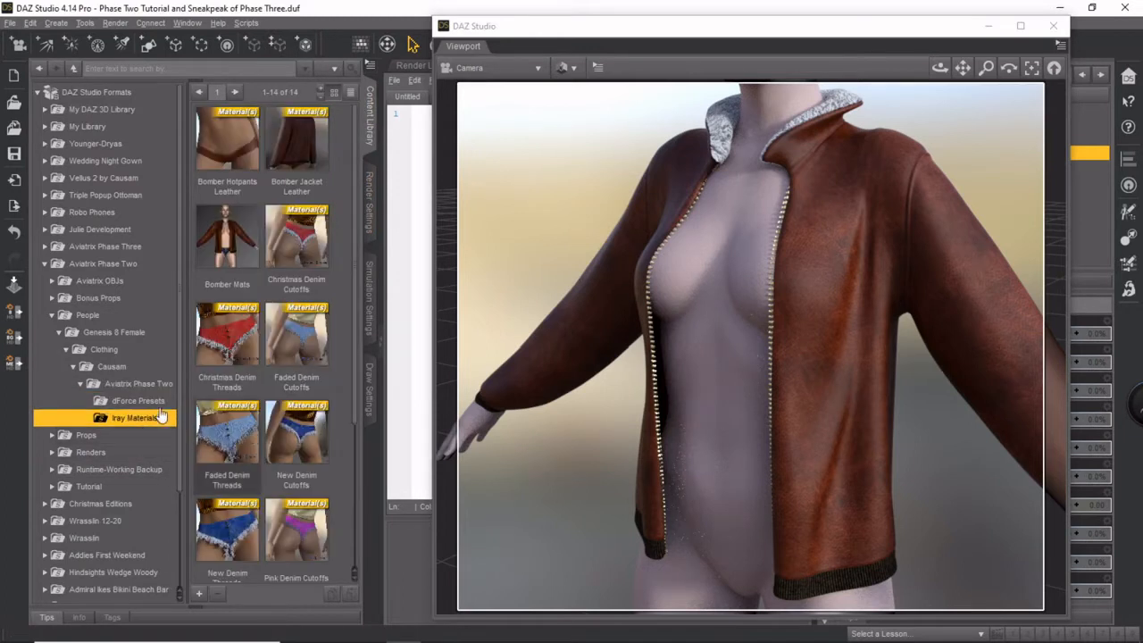
pyautogui.click(138, 403)
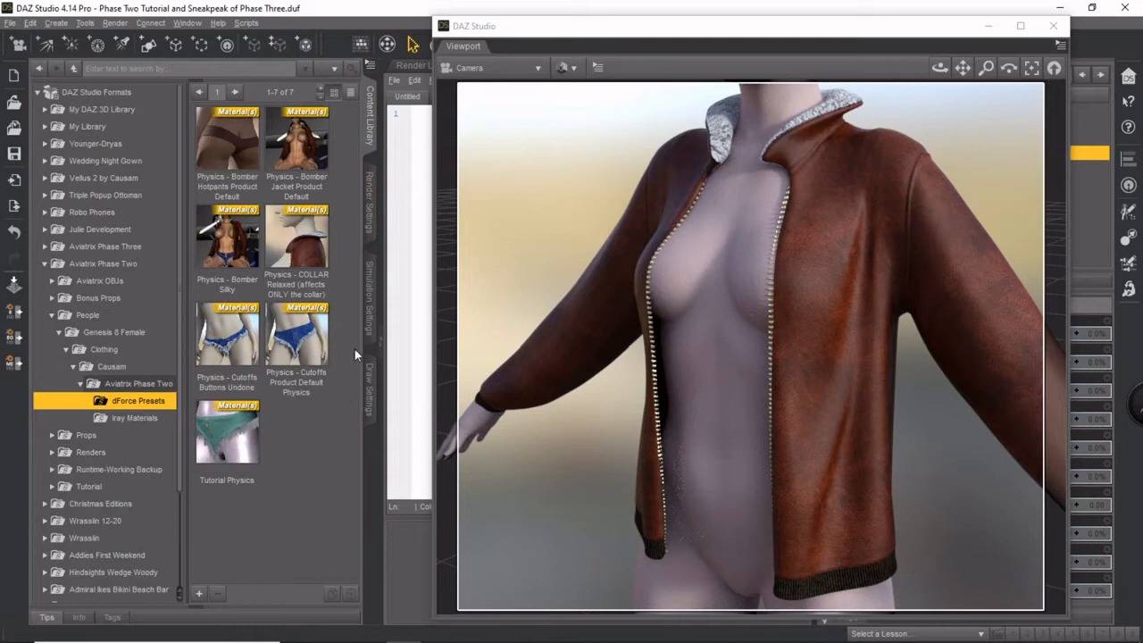
pyautogui.click(313, 185)
pyautogui.moveTo(319, 254)
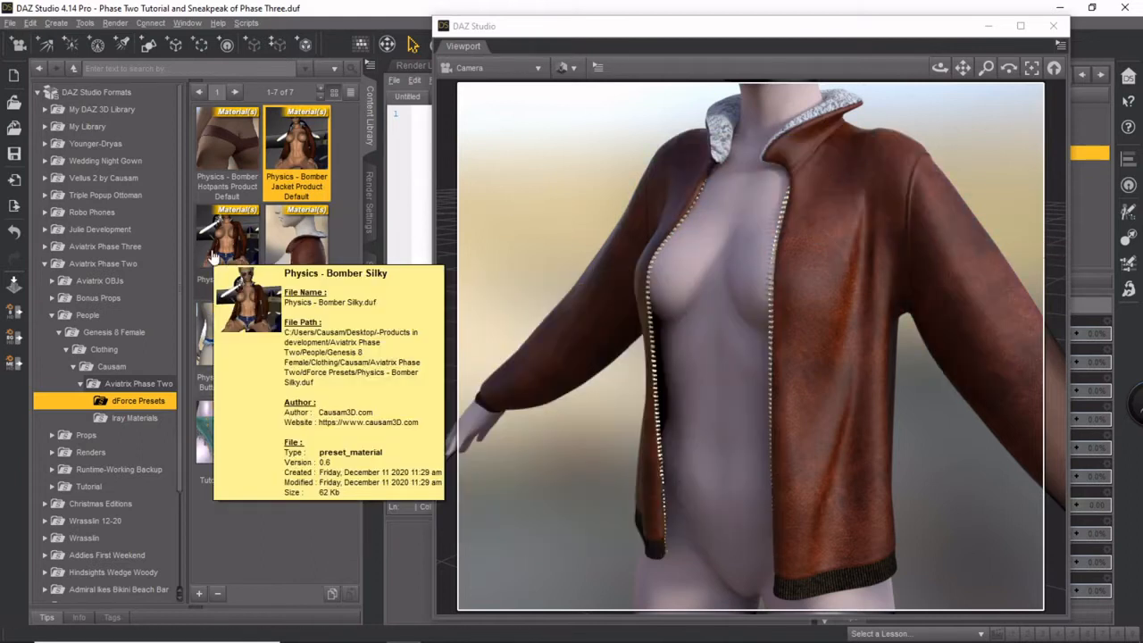
# Select Bomber Jacket G8 in the scene and apply the Physics - Bomber Silky dForce preset to it
pyautogui.click(791, 30)
pyautogui.moveTo(790, 33); pyautogui.dragTo(462, 32)
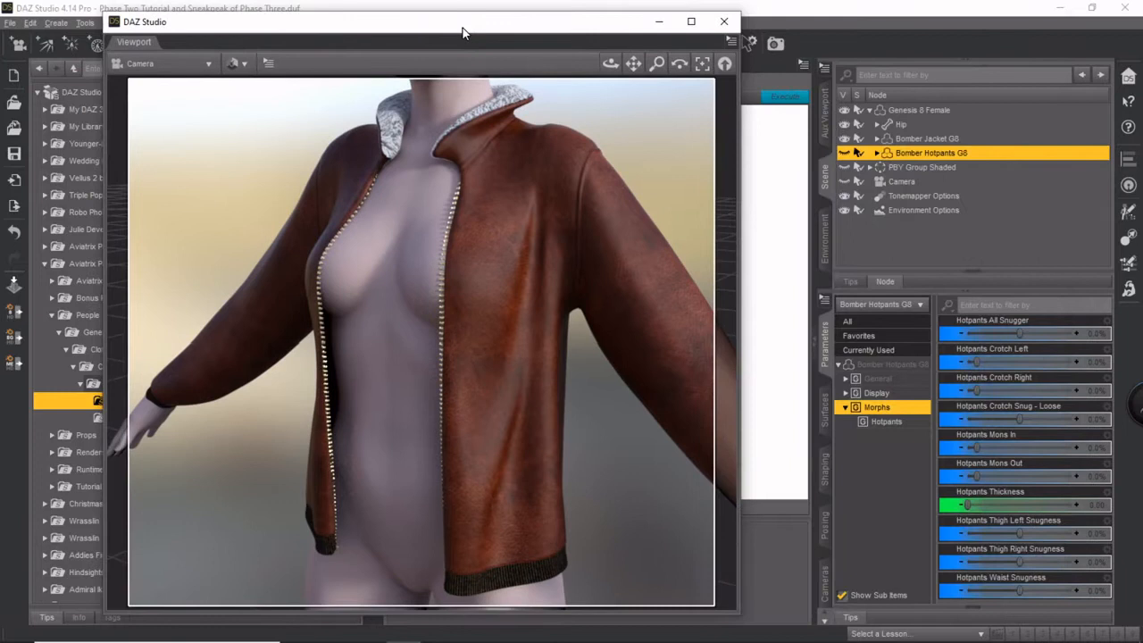
pyautogui.click(1020, 139)
pyautogui.moveTo(367, 31); pyautogui.dragTo(643, 32)
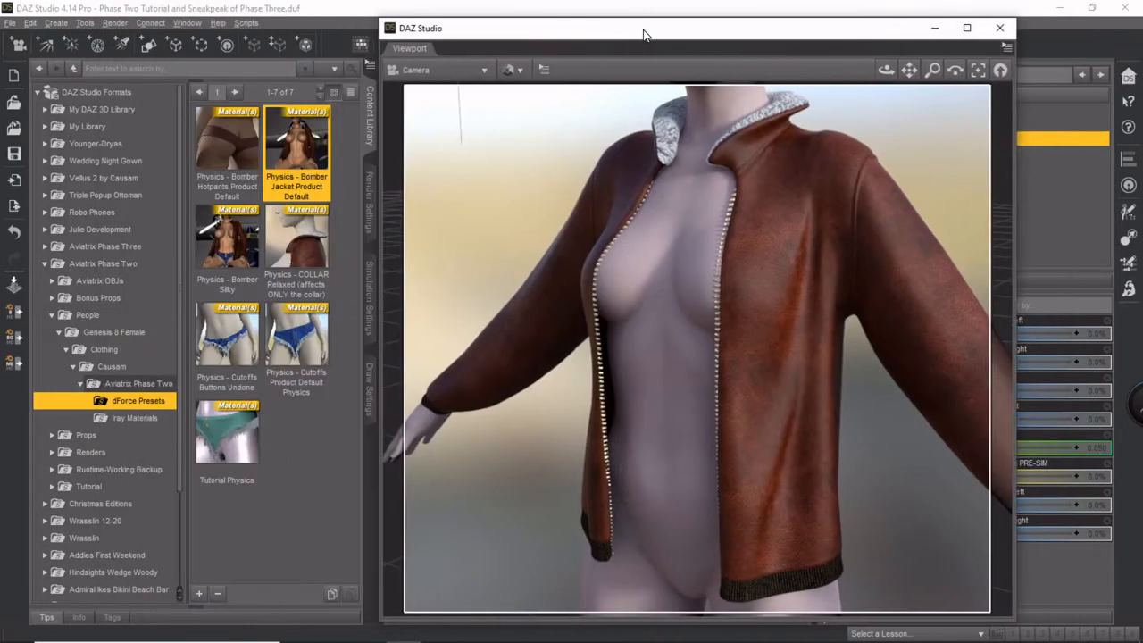
pyautogui.click(225, 258)
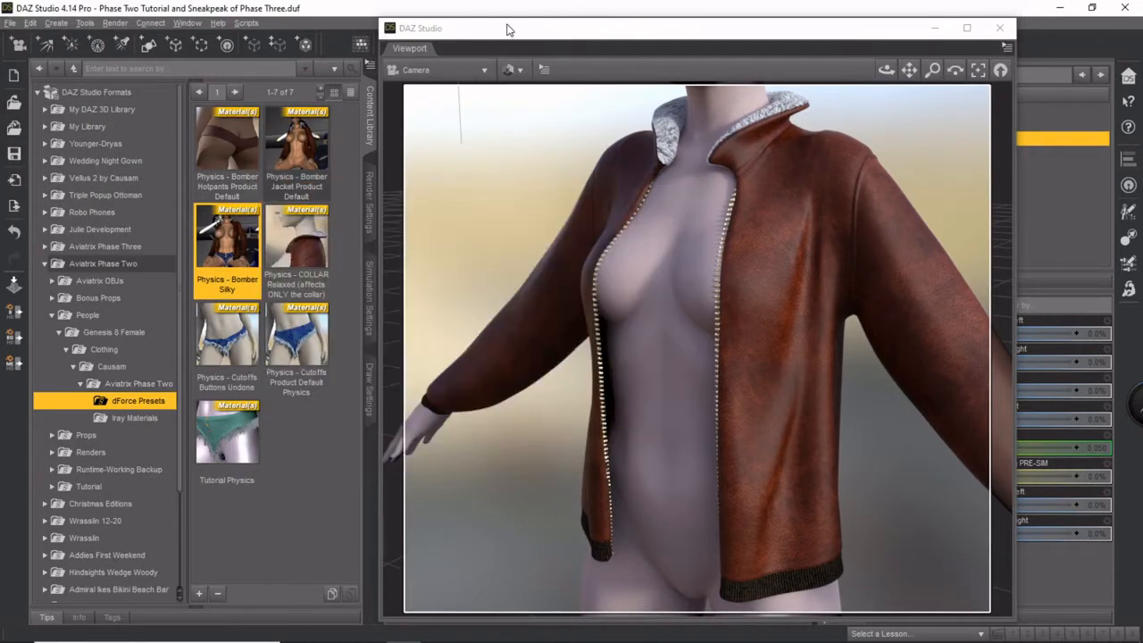
# Switch the viewport to Texture Shaded and run the dForce simulation on the jacket with the silky physics
pyautogui.moveTo(537, 32); pyautogui.dragTo(617, 40)
pyautogui.click(589, 78)
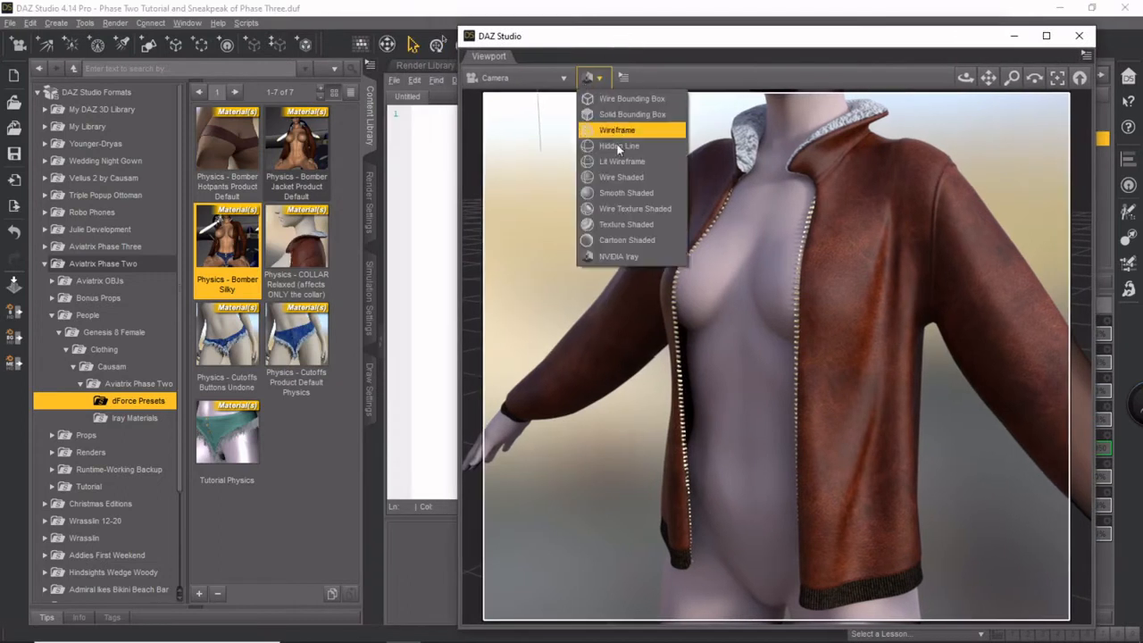
pyautogui.click(623, 241)
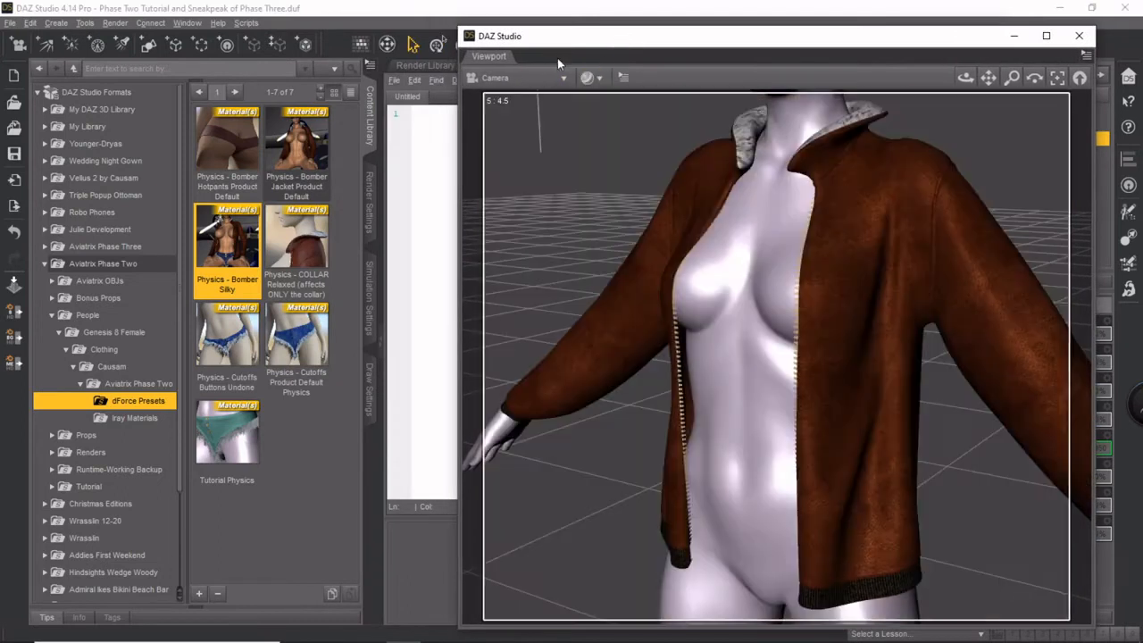
pyautogui.click(368, 299)
pyautogui.click(342, 64)
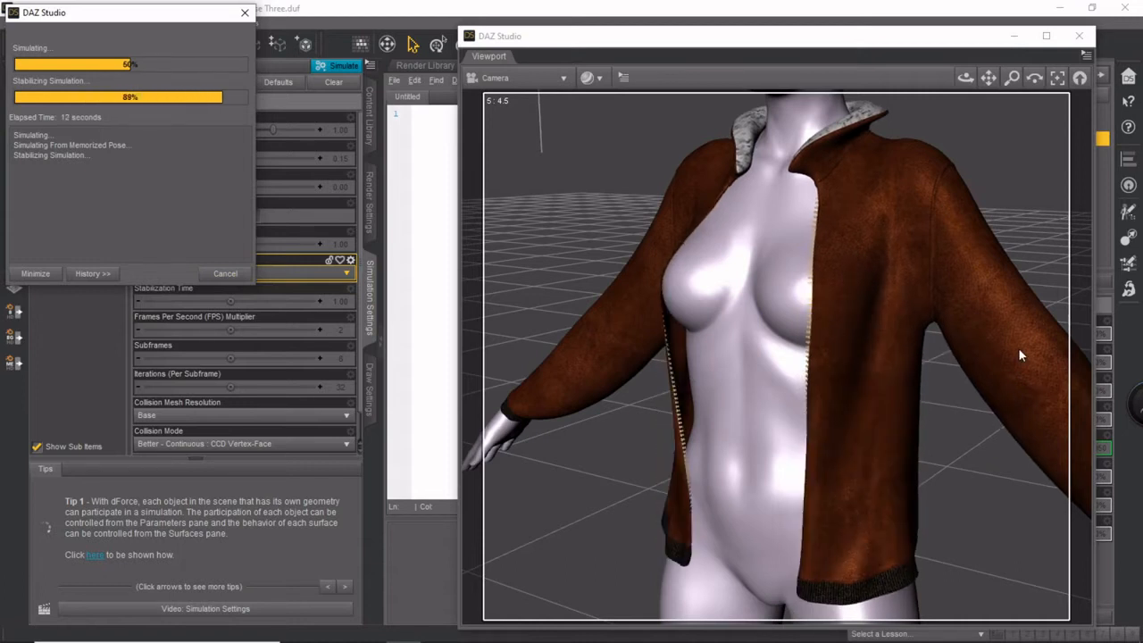
# Examine the drape of the silky simulated jacket from the front, up close and from an angle
pyautogui.moveTo(940, 38); pyautogui.dragTo(711, 23)
pyautogui.moveTo(739, 62); pyautogui.dragTo(791, 109)
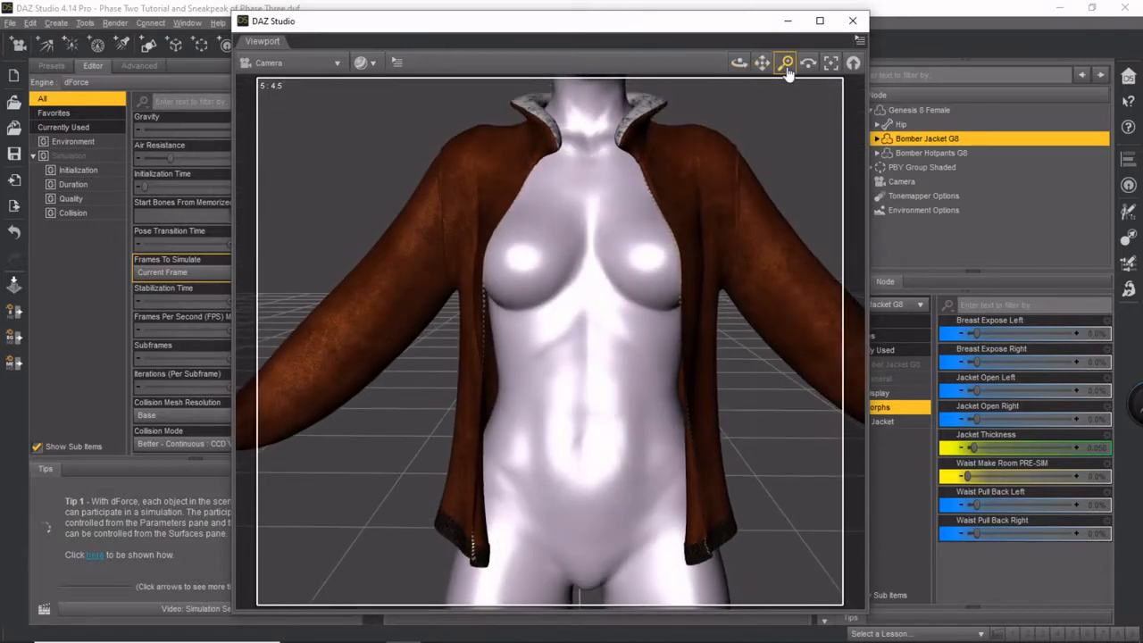
pyautogui.moveTo(764, 68); pyautogui.dragTo(728, 94)
pyautogui.moveTo(752, 158); pyautogui.dragTo(738, 170)
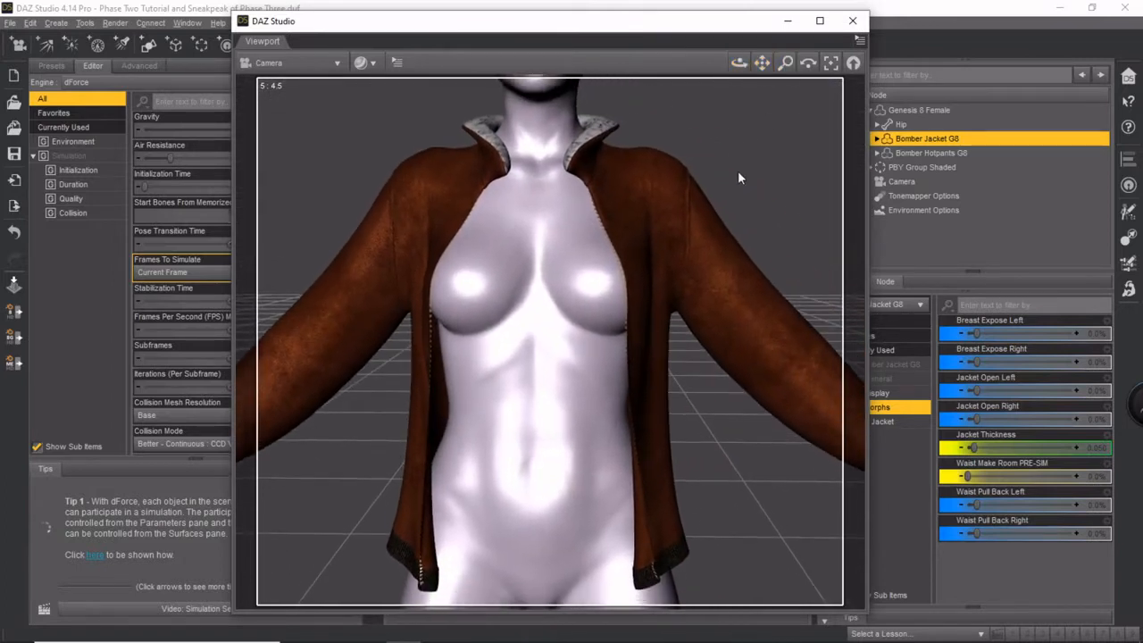
pyautogui.scroll(-4, 737, 170)
pyautogui.moveTo(739, 62); pyautogui.dragTo(850, 33)
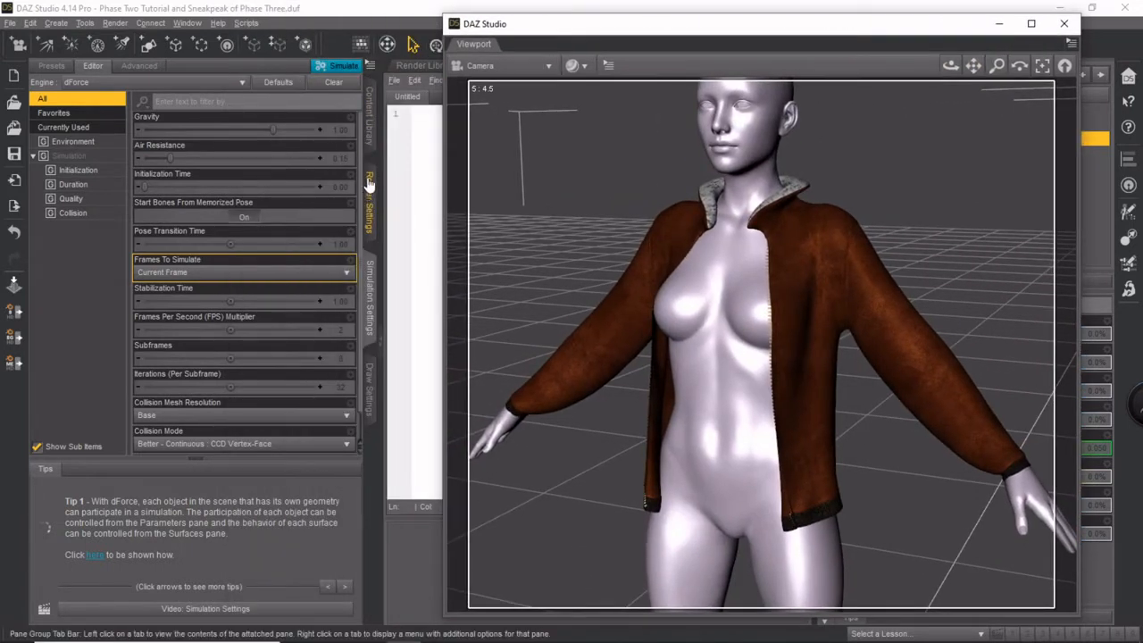
# Apply the Physics - COLLAR Relaxed (affects ONLY the collar) preset to the jacket and run the dForce simulation again
pyautogui.click(371, 132)
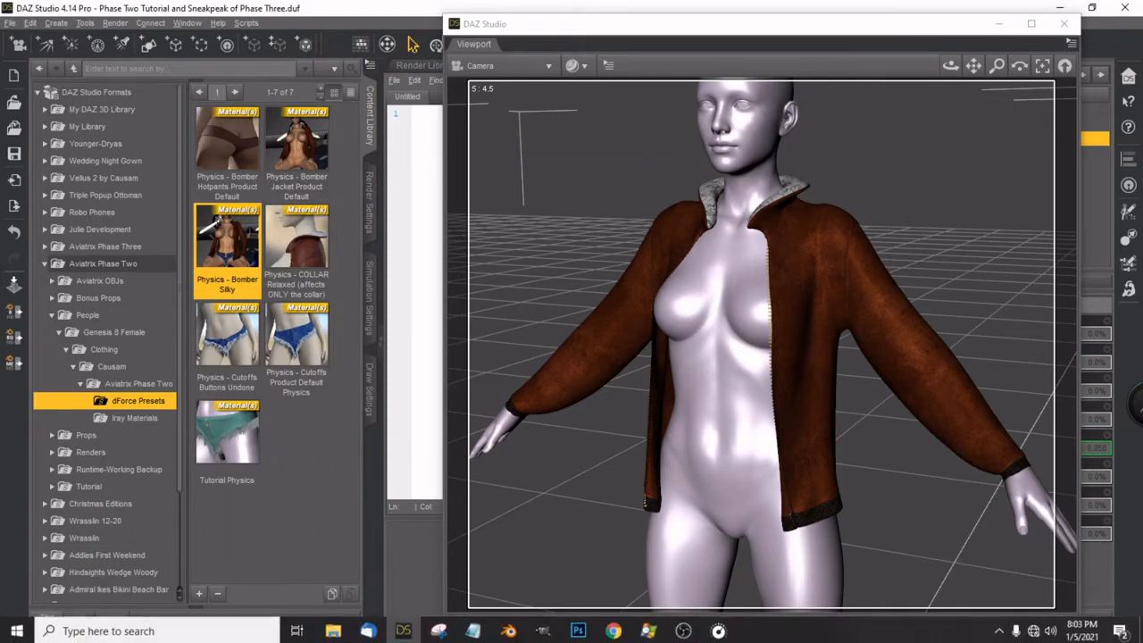
pyautogui.click(303, 450)
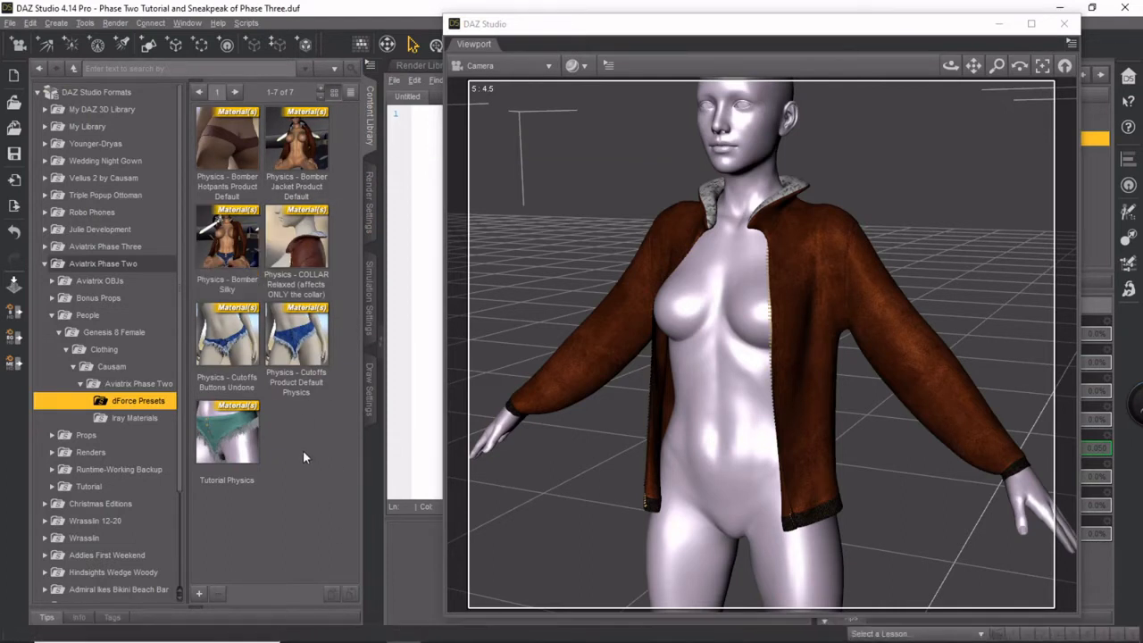
pyautogui.moveTo(671, 29); pyautogui.dragTo(615, 24)
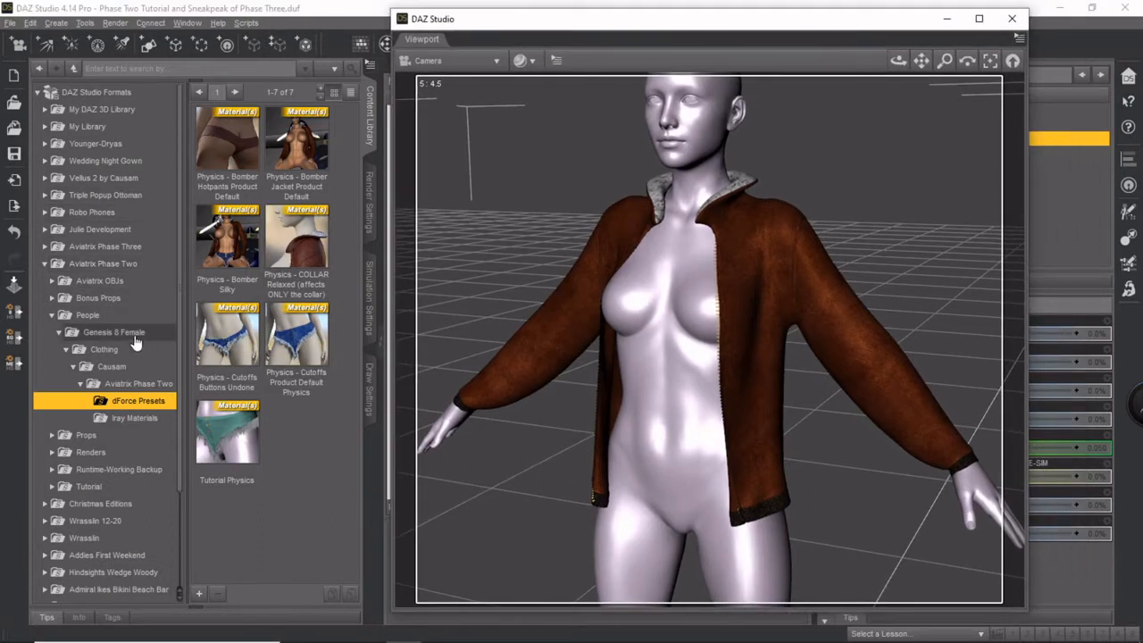
pyautogui.click(291, 279)
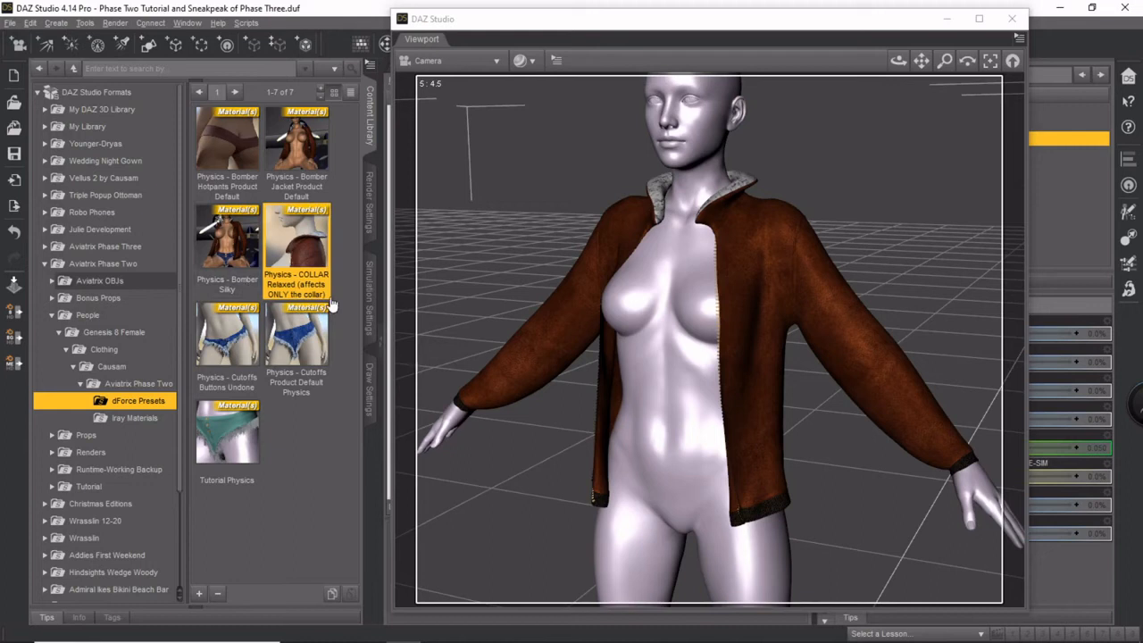
pyautogui.moveTo(289, 244)
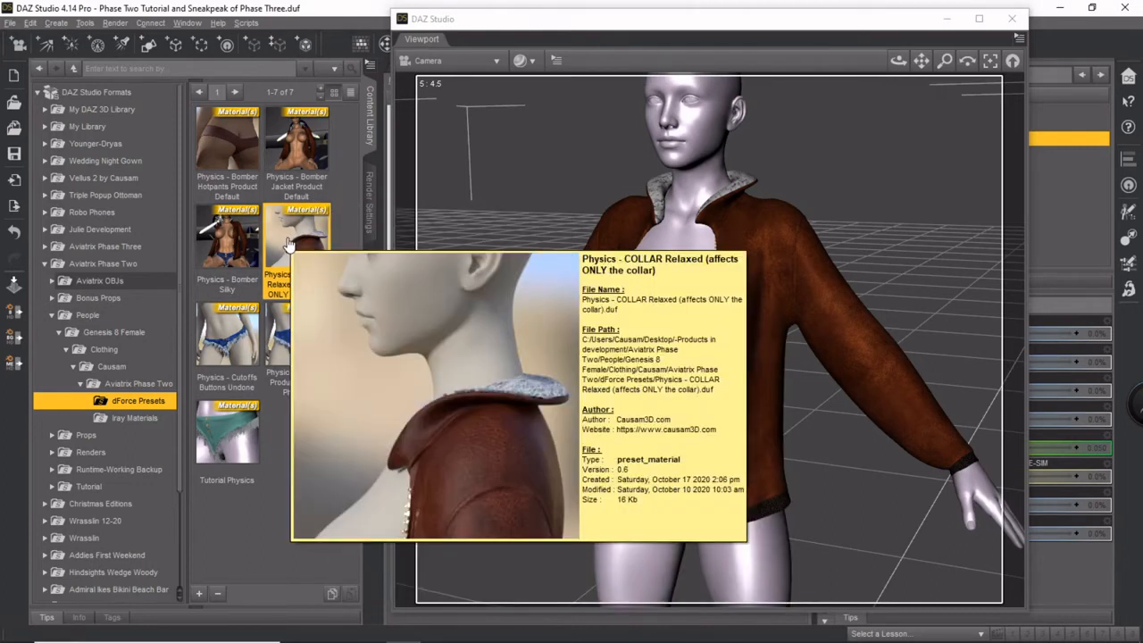
pyautogui.moveTo(701, 21); pyautogui.dragTo(690, 46)
pyautogui.doubleClick(319, 260)
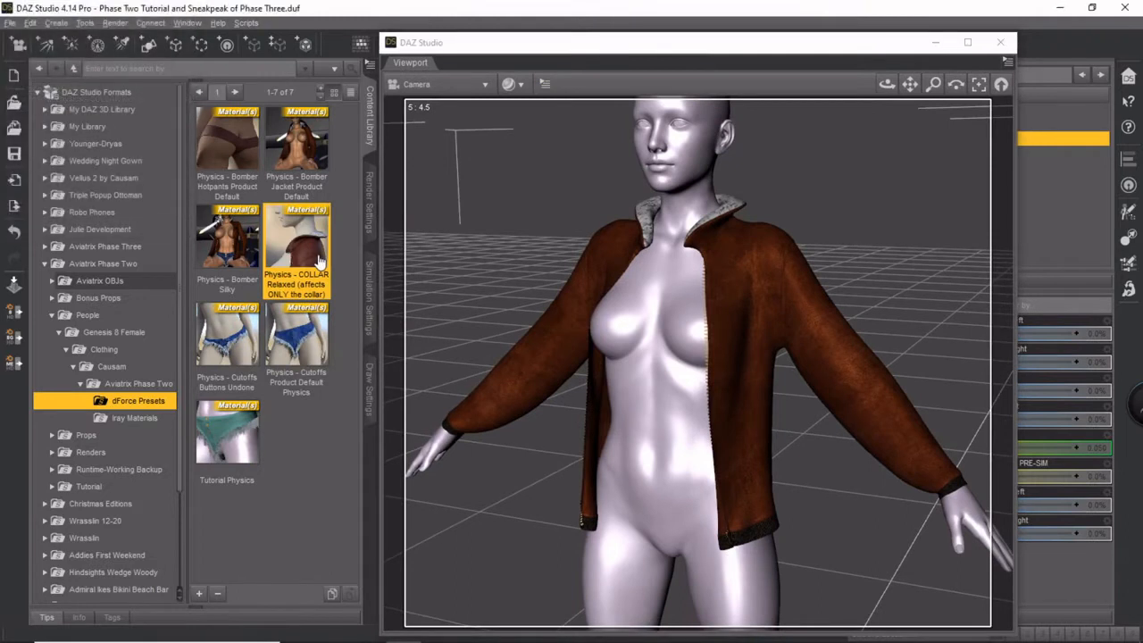
pyautogui.click(368, 284)
pyautogui.click(339, 66)
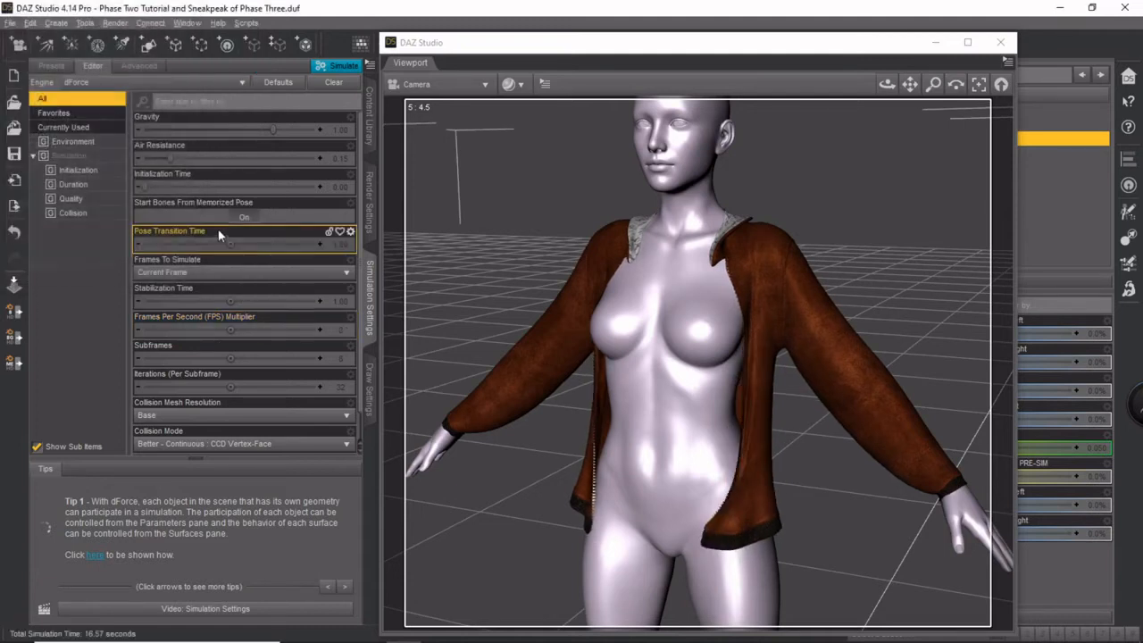
# Examine the relaxed collar and the draped jacket from above, up close, from the front and from the side
pyautogui.moveTo(695, 42); pyautogui.dragTo(500, 27)
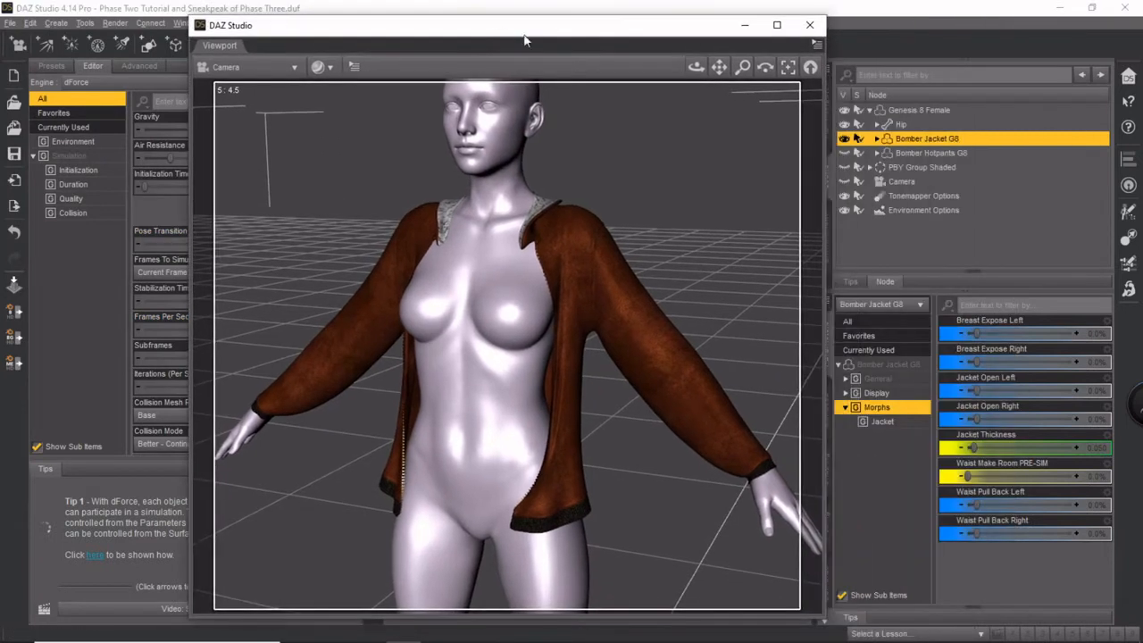
pyautogui.moveTo(697, 67); pyautogui.dragTo(731, 101)
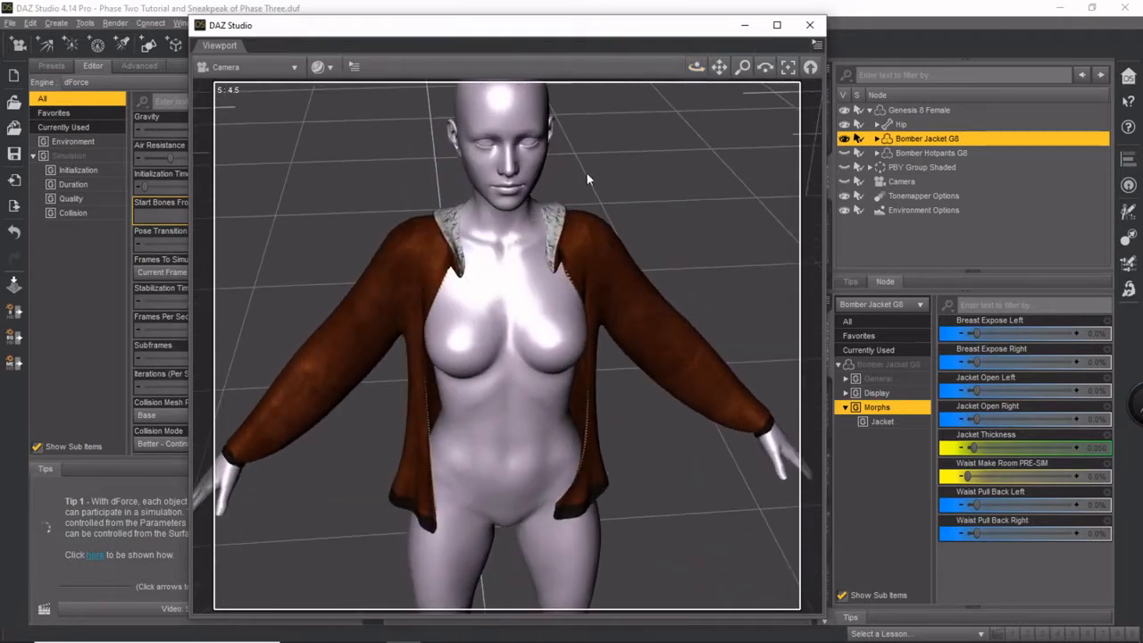
pyautogui.scroll(5, 585, 178)
pyautogui.moveTo(719, 67); pyautogui.dragTo(702, 98)
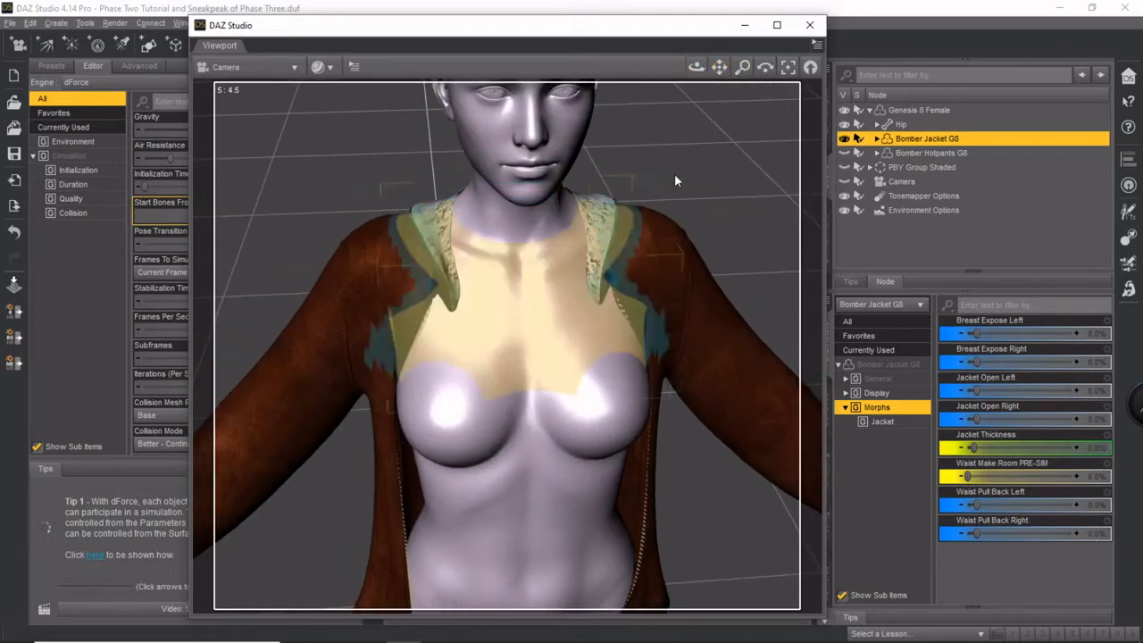
pyautogui.scroll(-5, 690, 203)
pyautogui.moveTo(696, 67); pyautogui.dragTo(451, 71)
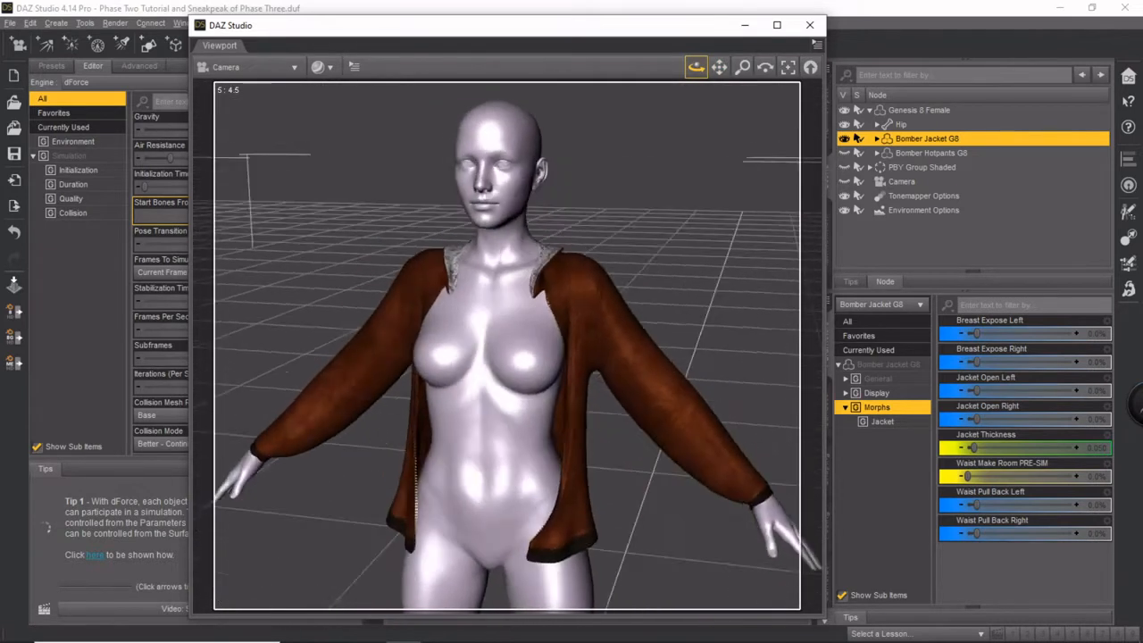
pyautogui.moveTo(719, 67); pyautogui.dragTo(710, 15)
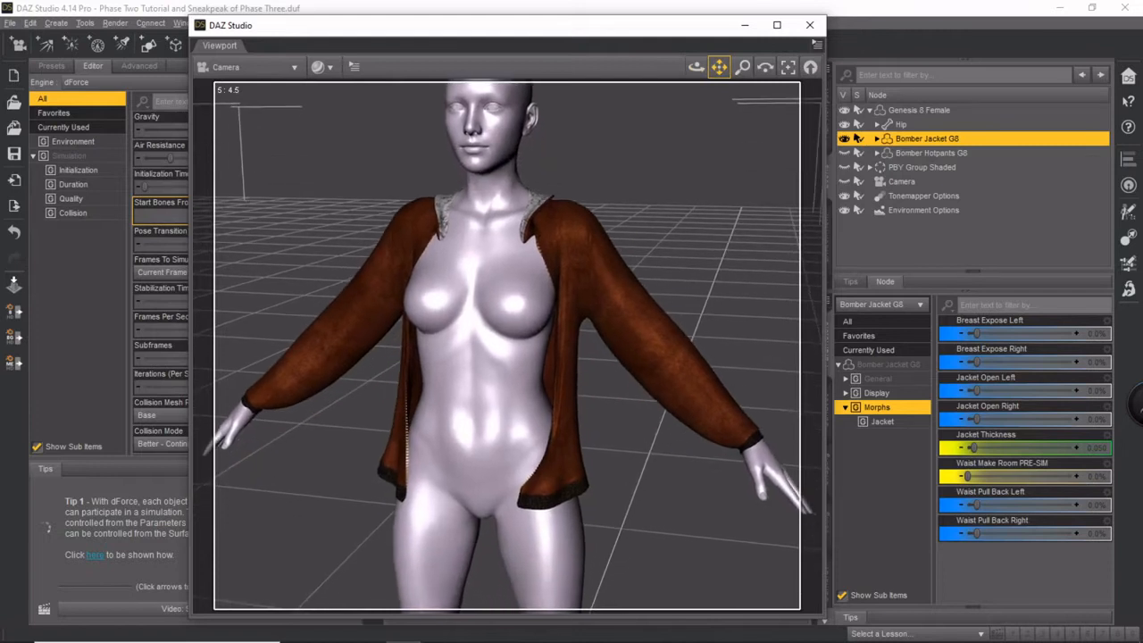
pyautogui.moveTo(697, 67); pyautogui.dragTo(629, 78)
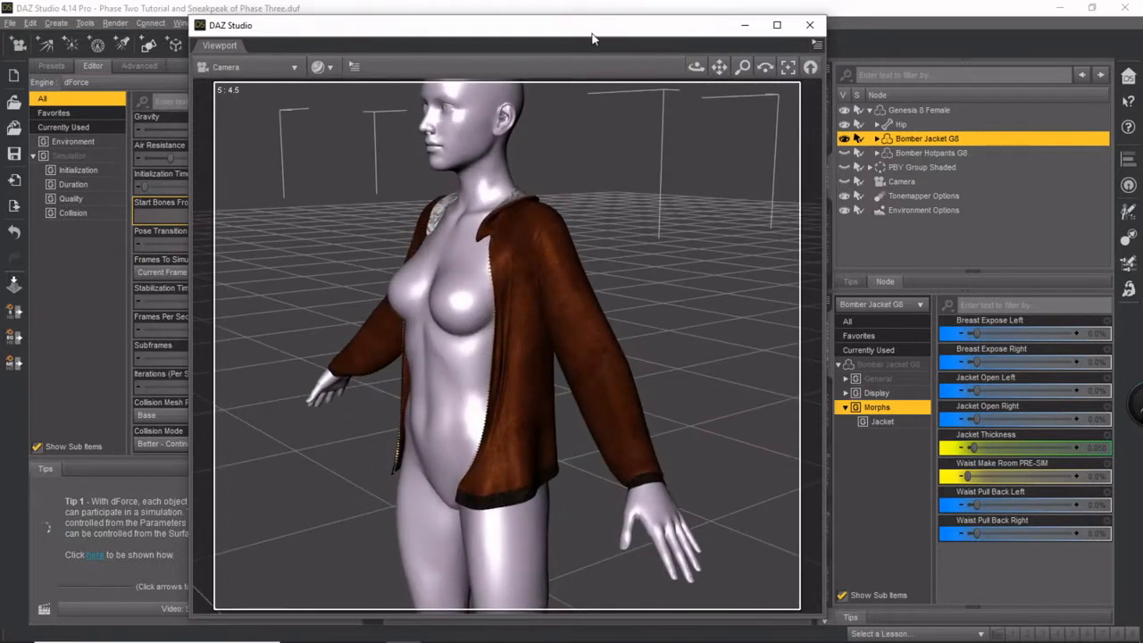
# Apply the Physics - Bomber Jacket Product Default preset to the jacket, followed by the Physics - COLLAR Relaxed preset
pyautogui.moveTo(592, 38); pyautogui.dragTo(806, 47)
pyautogui.click(370, 125)
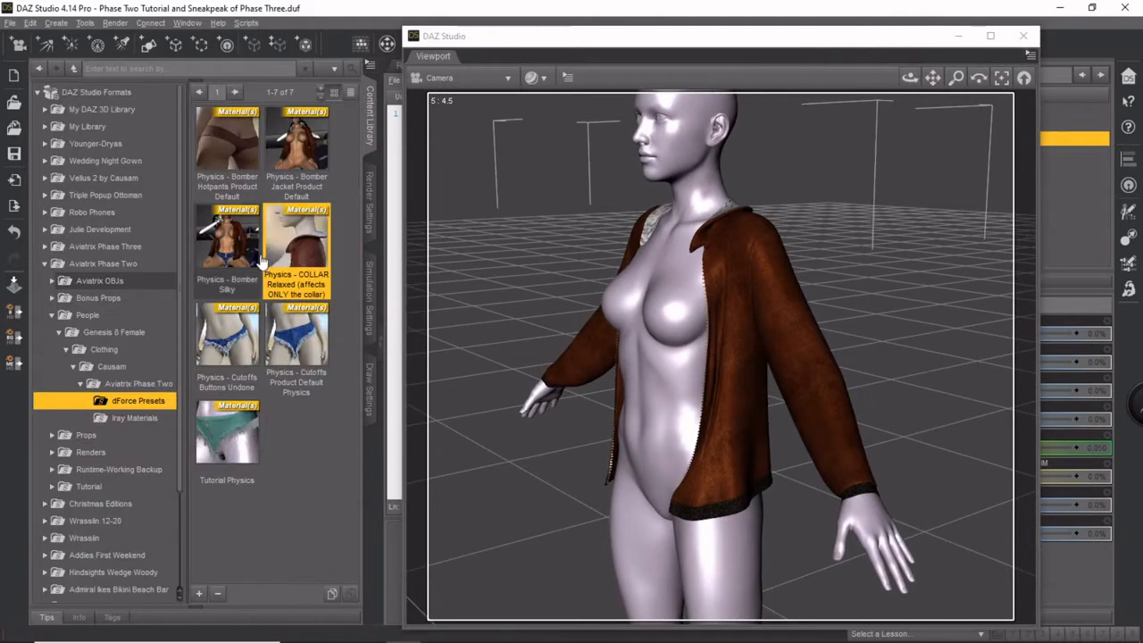
pyautogui.moveTo(761, 48)
pyautogui.mouseDown()
pyautogui.moveTo(590, 37)
pyautogui.moveTo(750, 39)
pyautogui.mouseUp()
pyautogui.click(284, 183)
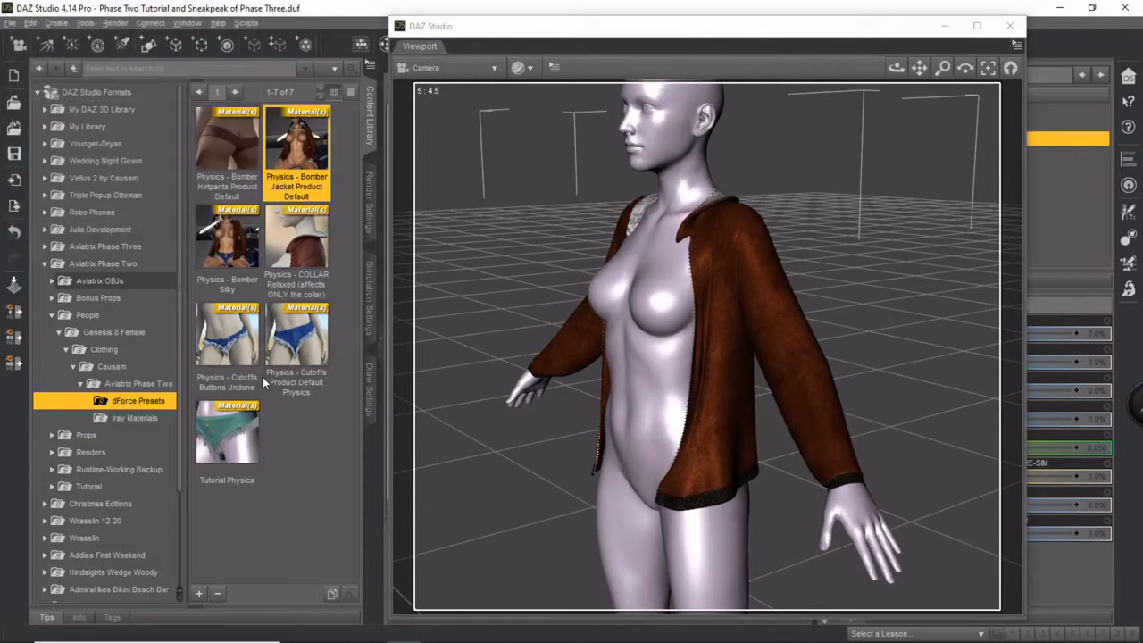
pyautogui.click(306, 255)
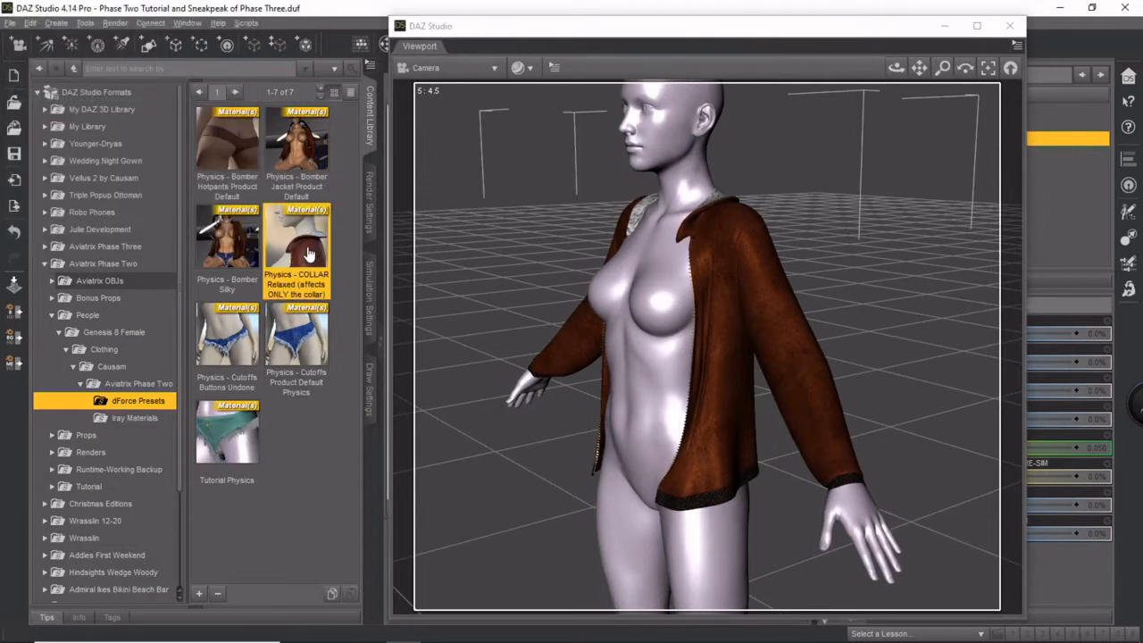
# Run the dForce simulation with the default jacket and relaxed collar physics, cancel it during stabilization and view the drape from the front
pyautogui.click(370, 320)
pyautogui.click(338, 65)
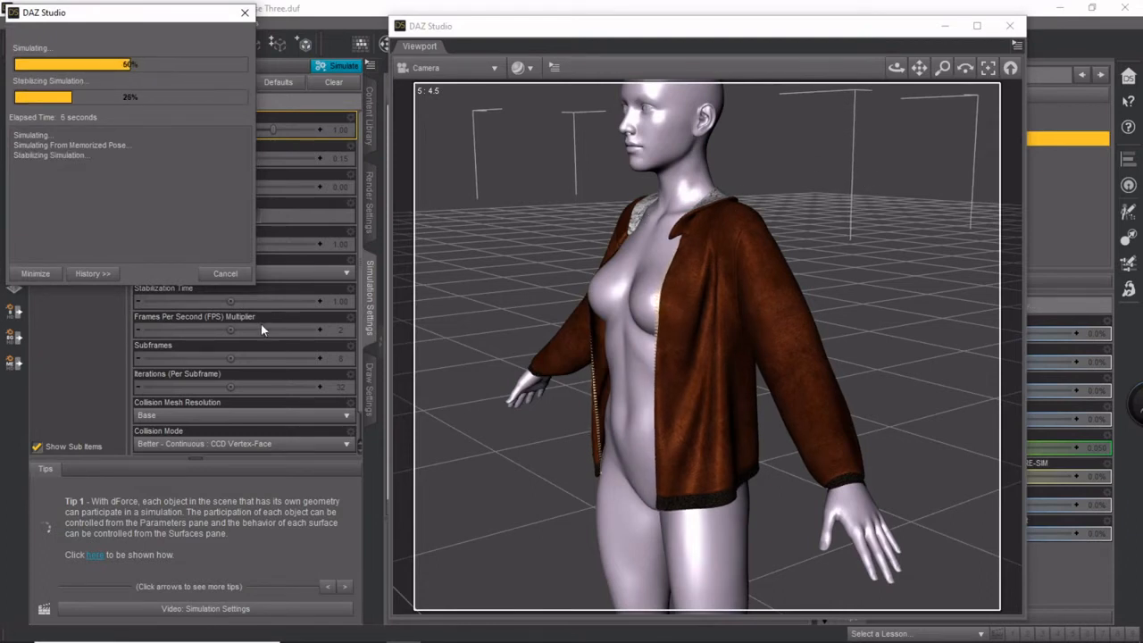
pyautogui.click(226, 273)
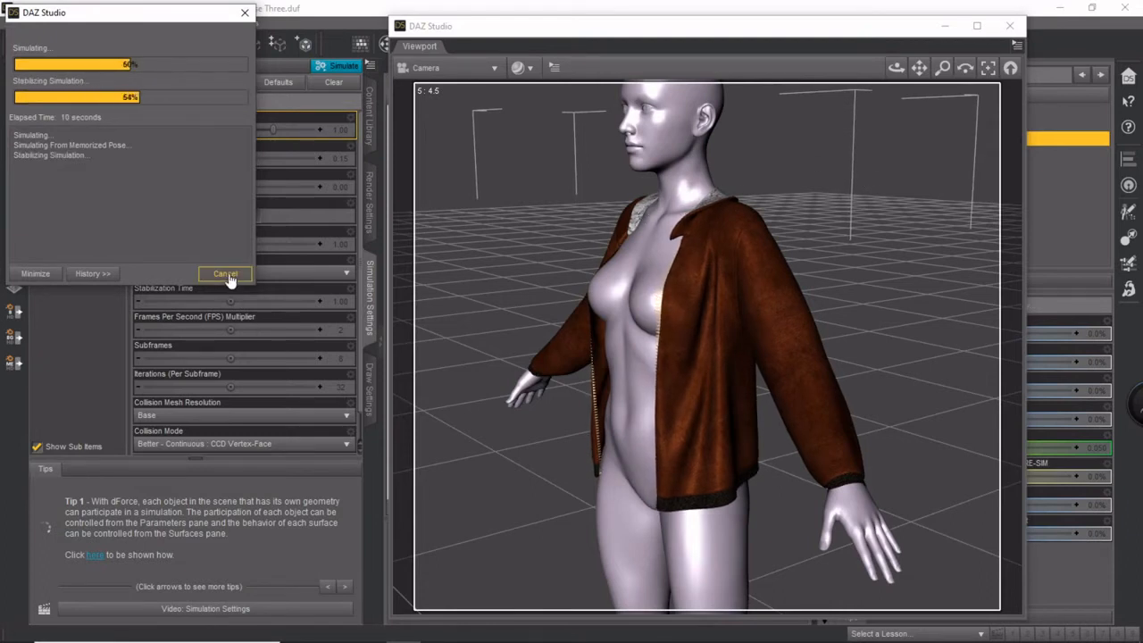
pyautogui.moveTo(634, 33); pyautogui.dragTo(576, 29)
pyautogui.moveTo(838, 63); pyautogui.dragTo(946, 97)
pyautogui.moveTo(838, 63); pyautogui.dragTo(897, 28)
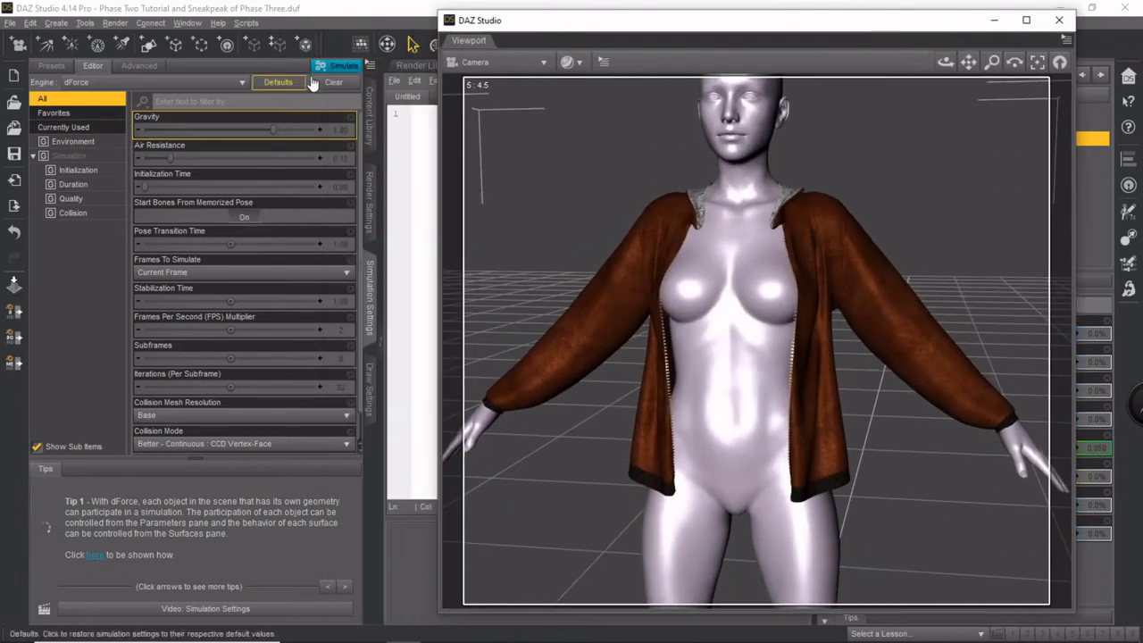
# Clear the dForce simulation from the selected Bomber Jacket G8
pyautogui.click(368, 65)
pyautogui.moveTo(404, 90)
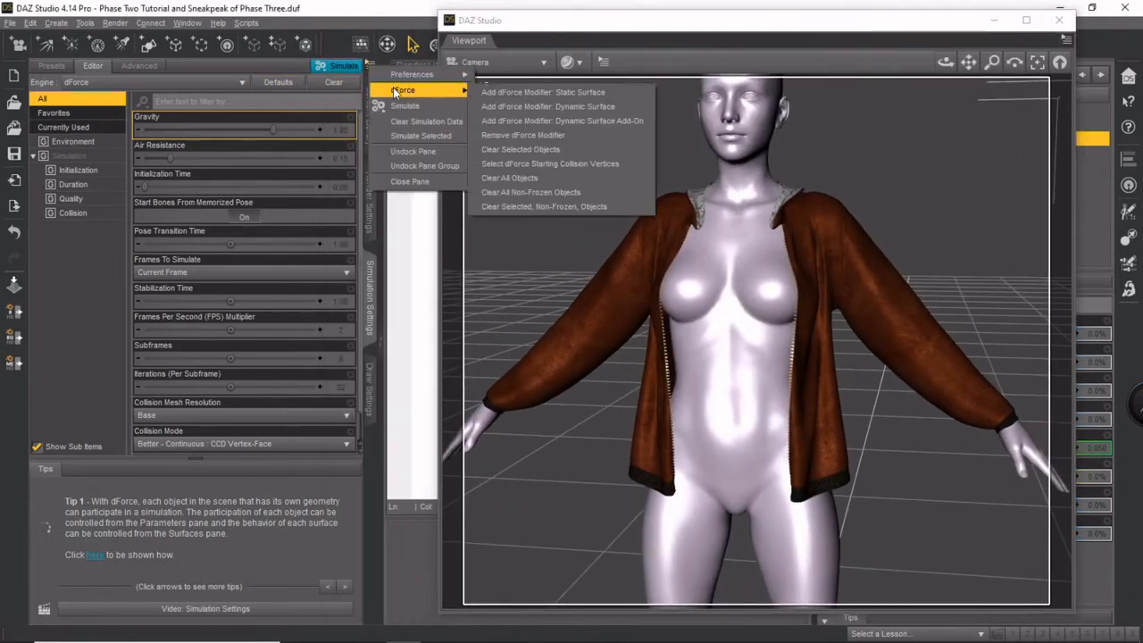
pyautogui.click(519, 152)
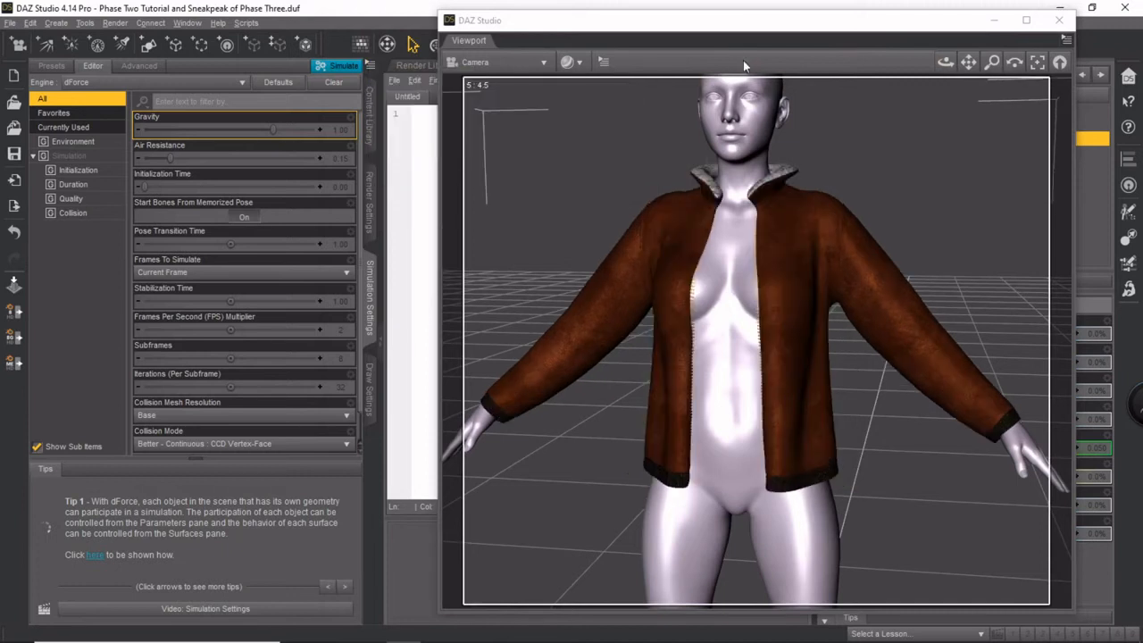
# Try the jacket's Breast Expose Left morph at 107.3% and Breast Expose Right at 113.6%, and undo both changes
pyautogui.moveTo(728, 29); pyautogui.dragTo(313, 31)
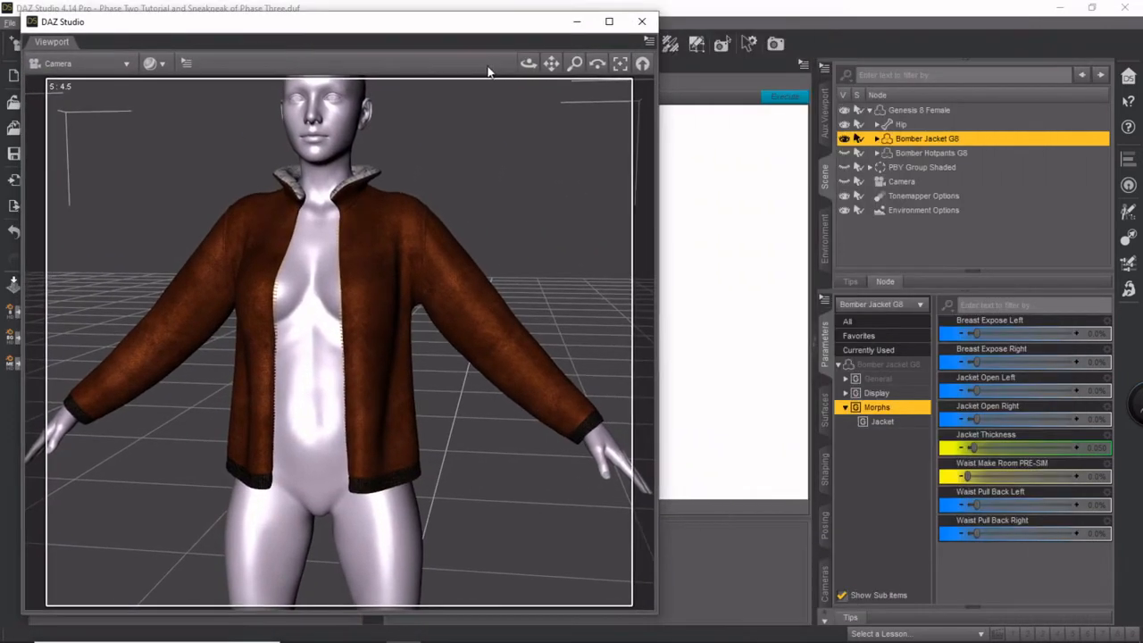
pyautogui.moveTo(529, 64); pyautogui.dragTo(478, 70)
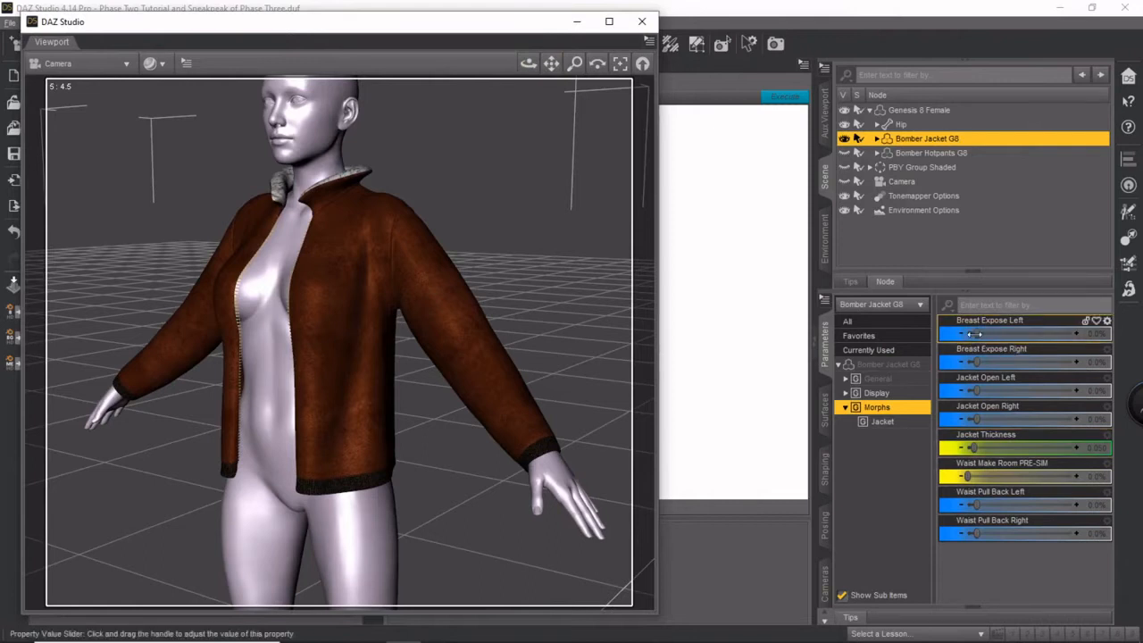
pyautogui.moveTo(976, 333); pyautogui.dragTo(1046, 334)
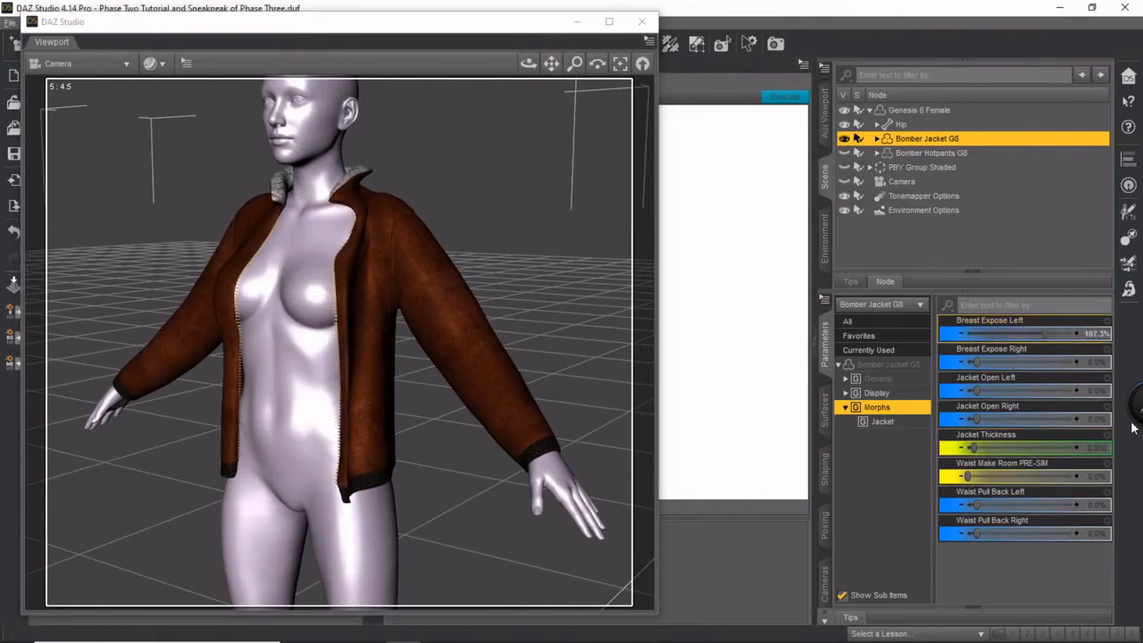
pyautogui.moveTo(983, 362); pyautogui.dragTo(1049, 362)
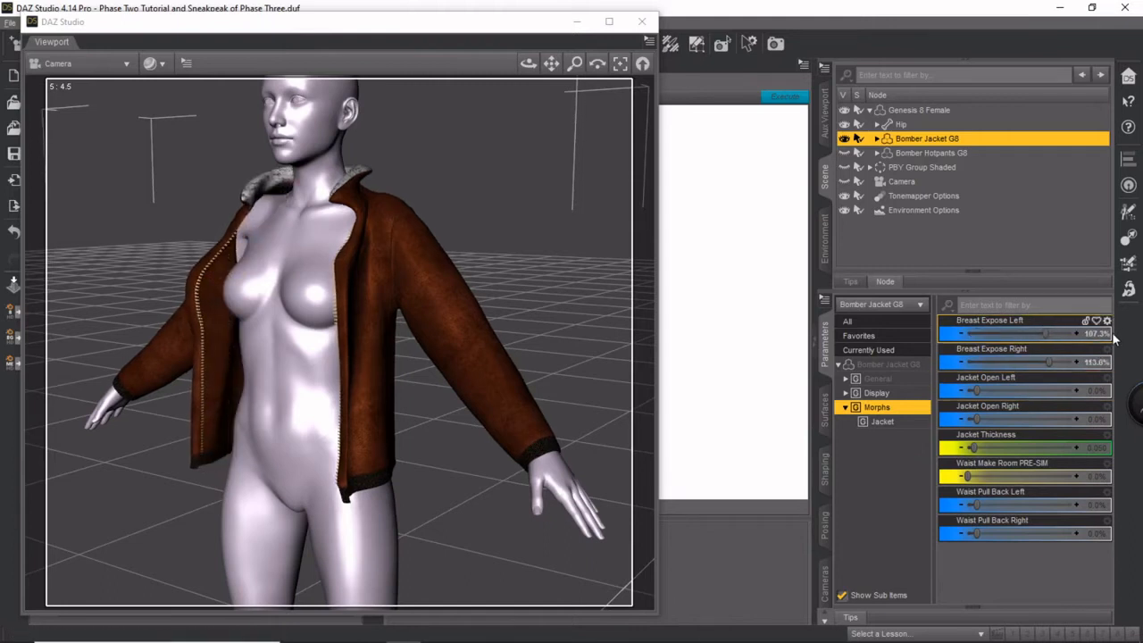
pyautogui.hotkey('ctrl', 'z')
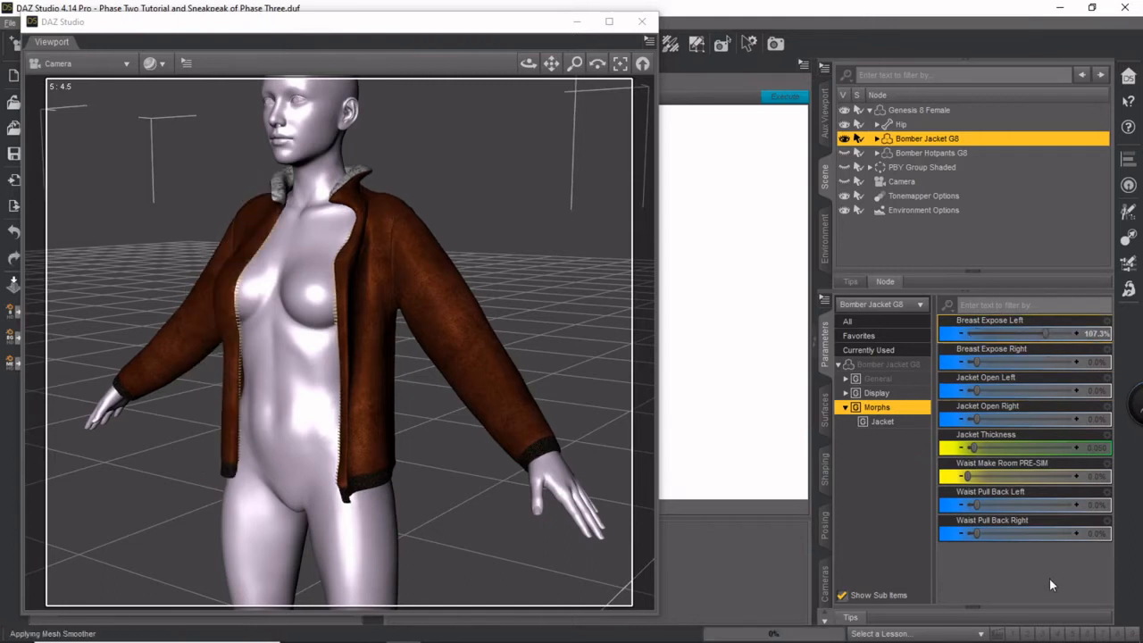
pyautogui.hotkey('ctrl', 'z')
# Set the jacket's Jacket Open Left morph to 95.0% and inspect the opened panel from the side and the front
pyautogui.moveTo(976, 392); pyautogui.dragTo(1037, 392)
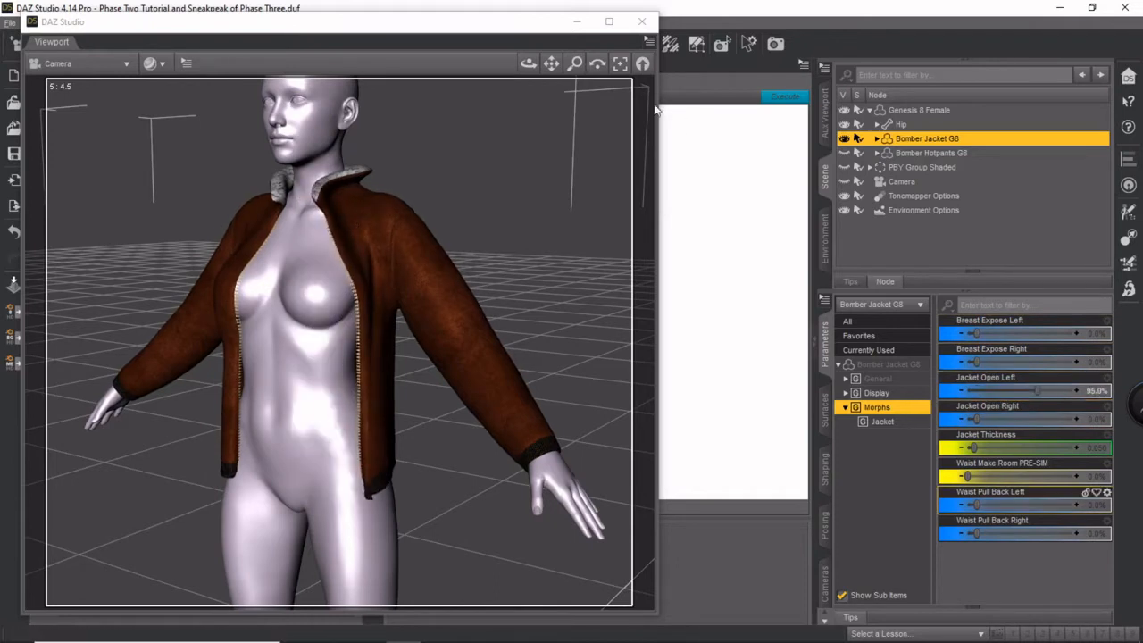
pyautogui.moveTo(528, 64); pyautogui.dragTo(501, 88)
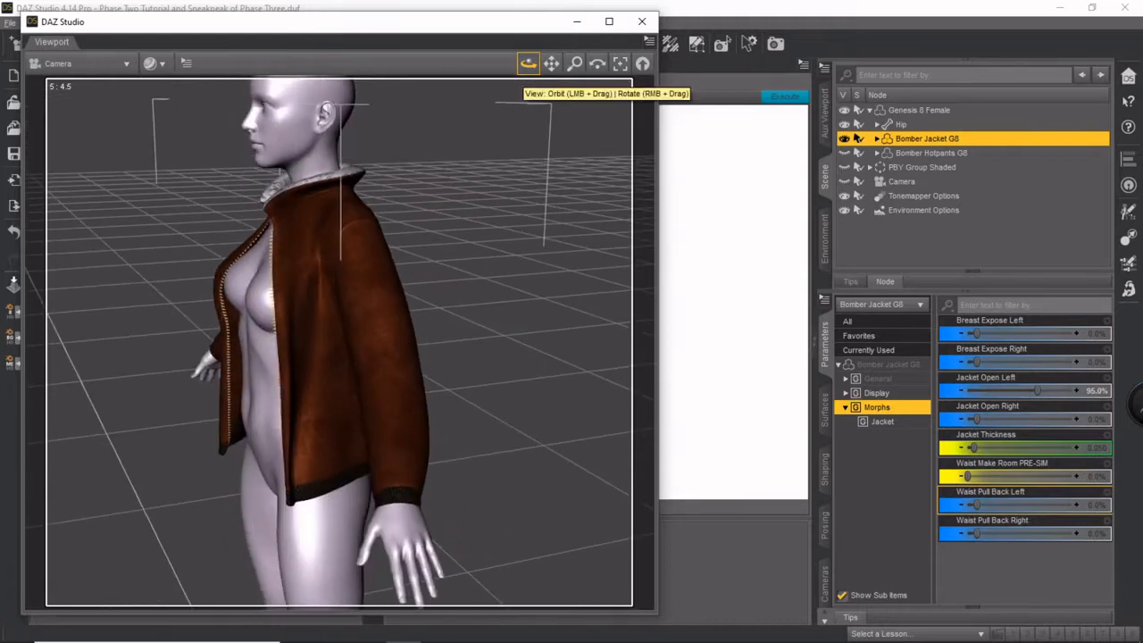
pyautogui.moveTo(551, 63); pyautogui.dragTo(555, 183)
pyautogui.scroll(2, 554, 183)
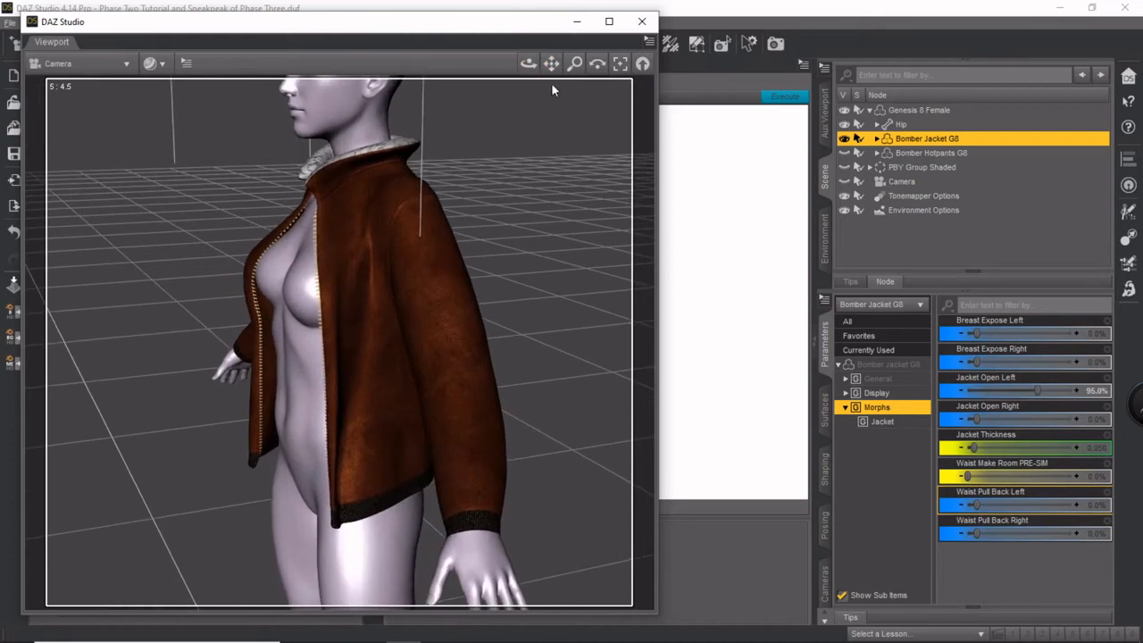
pyautogui.moveTo(527, 63)
pyautogui.mouseDown()
pyautogui.moveTo(393, 100)
pyautogui.moveTo(509, 100)
pyautogui.moveTo(604, 60)
pyautogui.moveTo(631, 68)
pyautogui.moveTo(587, 61)
pyautogui.moveTo(543, 84)
pyautogui.moveTo(526, 69)
pyautogui.moveTo(496, 82)
pyautogui.moveTo(525, 80)
pyautogui.moveTo(507, 91)
pyautogui.moveTo(525, 73)
pyautogui.mouseUp()
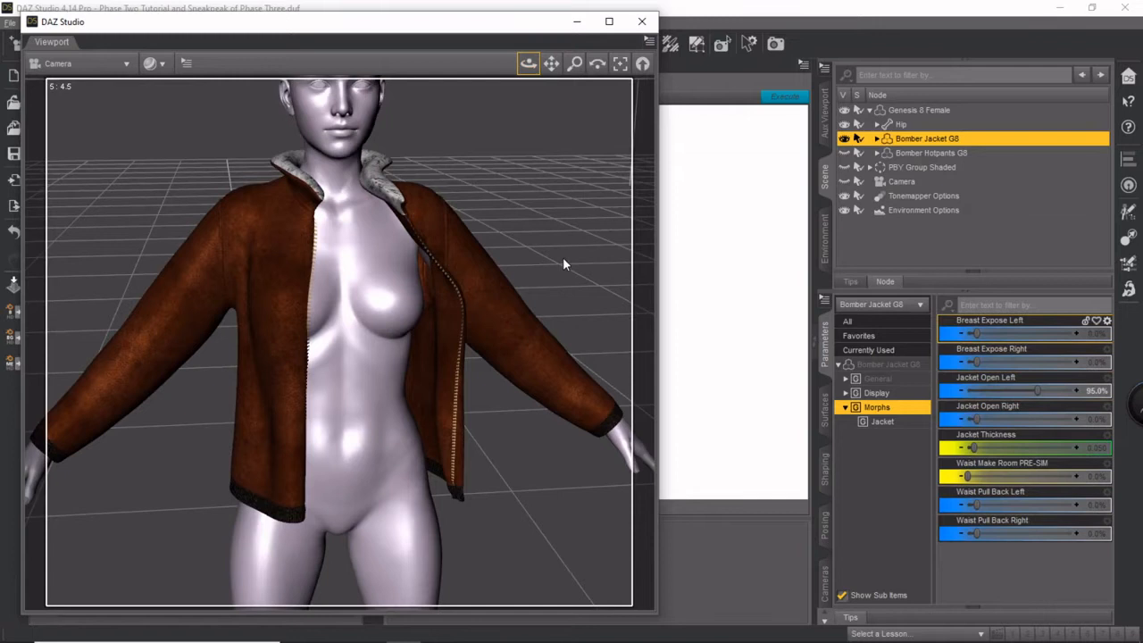
# Switch the viewport from the camera to Perspective View and reset the Jacket Open Left morph to its default
pyautogui.hotkey('ctrl', 'z')
pyautogui.hotkey('ctrl', 'z')
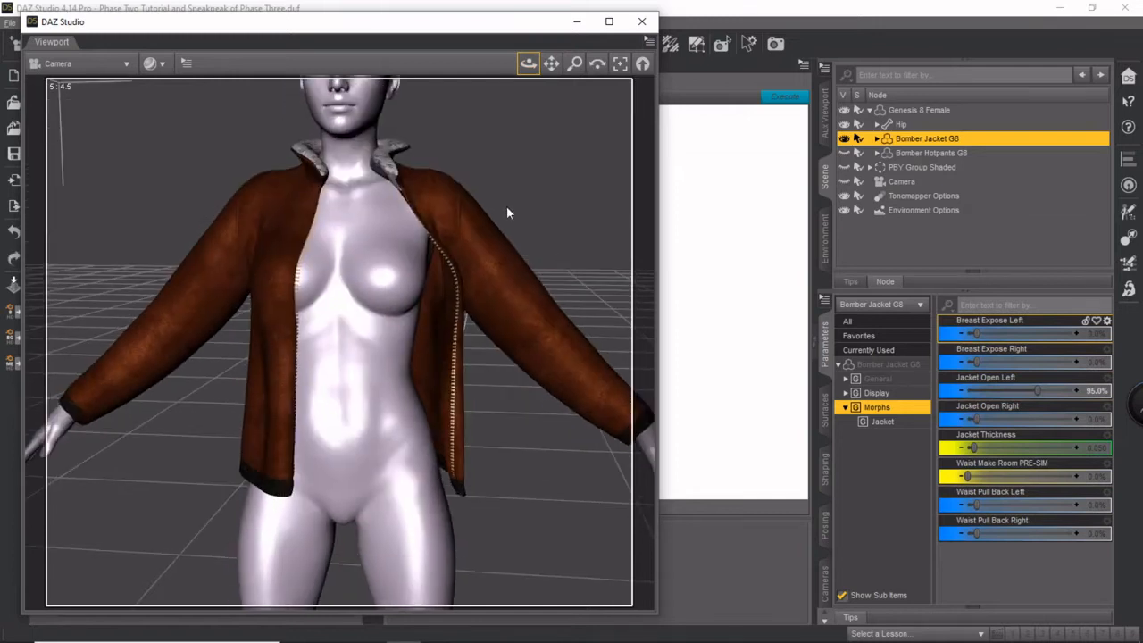
pyautogui.click(79, 64)
pyautogui.click(77, 84)
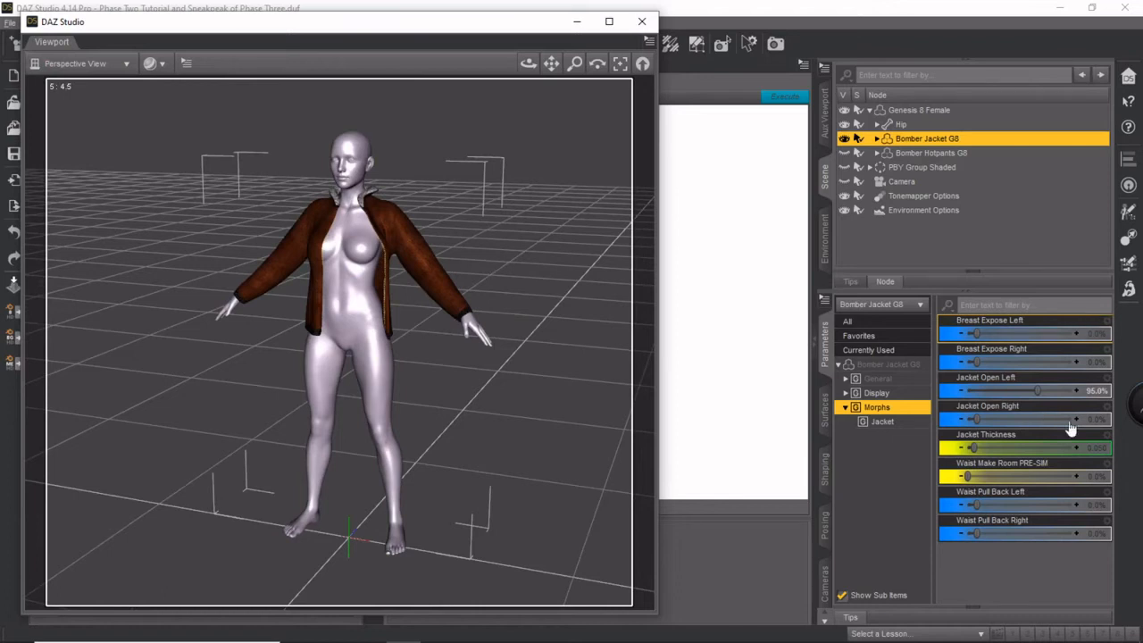
pyautogui.click(1106, 377)
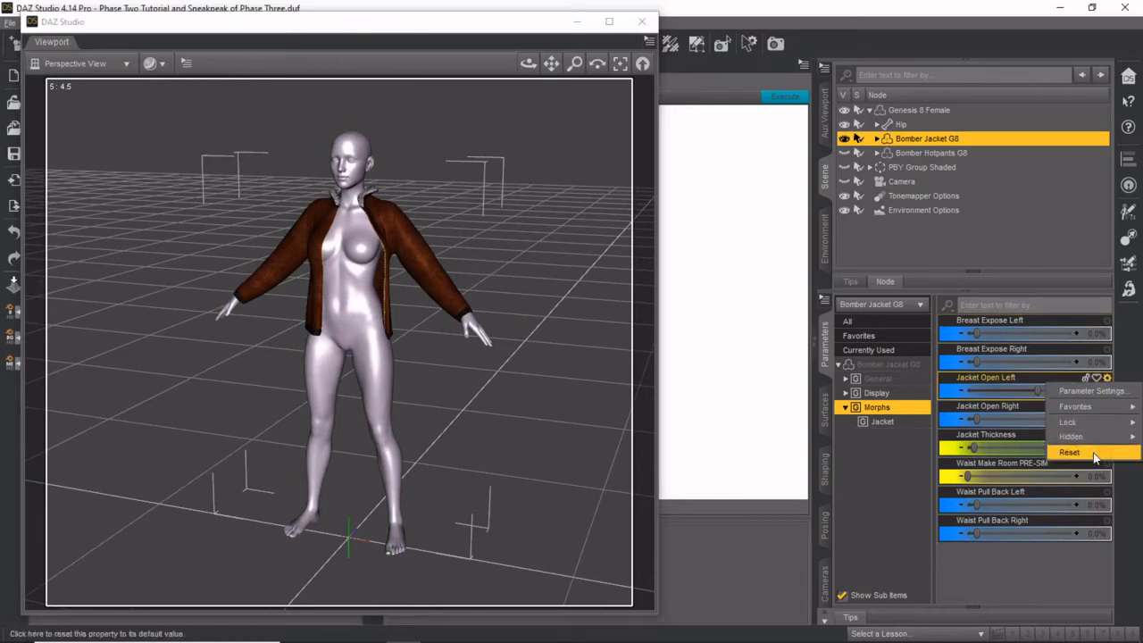
pyautogui.click(1095, 453)
# Try increasing the Jacket Thickness morph while viewing the jacket from the side and the front, and revert it
pyautogui.scroll(10, 404, 236)
pyautogui.moveTo(551, 63); pyautogui.dragTo(577, 82)
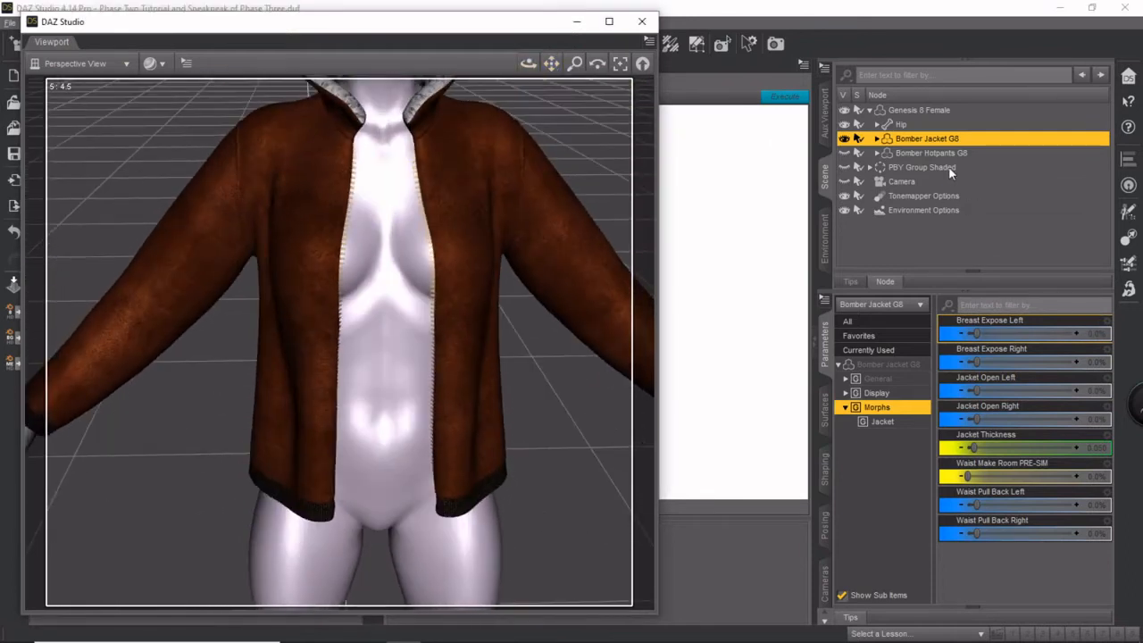
pyautogui.moveTo(552, 64); pyautogui.dragTo(539, 111)
pyautogui.scroll(-4, 513, 159)
pyautogui.moveTo(528, 64); pyautogui.dragTo(856, 198)
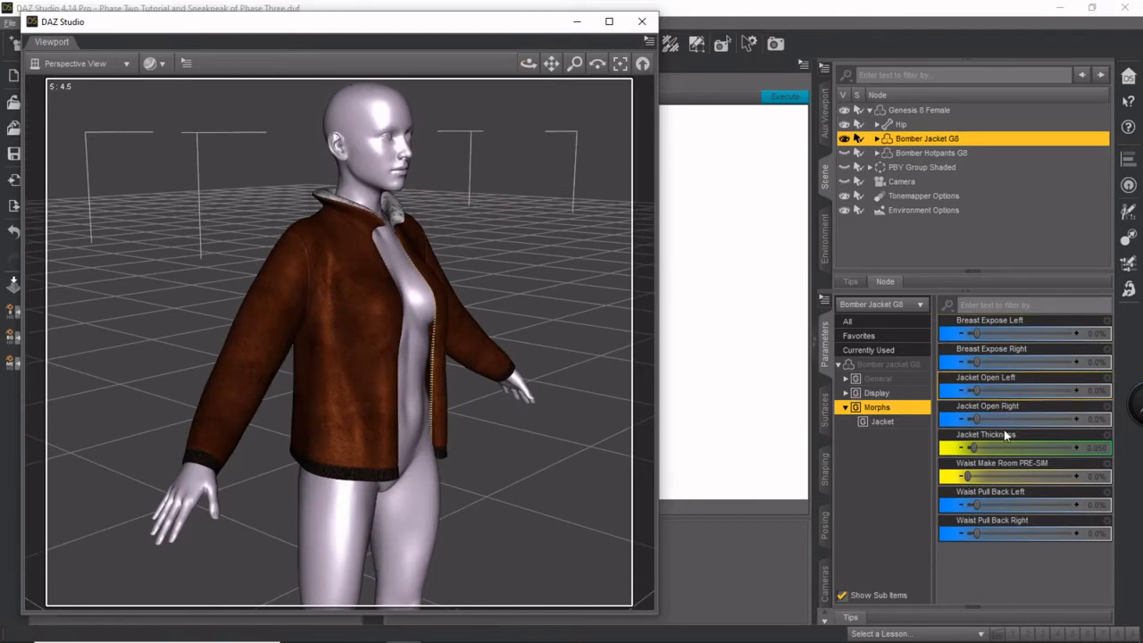
pyautogui.moveTo(974, 449); pyautogui.dragTo(1015, 439)
pyautogui.hotkey('ctrl', 'z')
pyautogui.moveTo(529, 63); pyautogui.dragTo(562, 87)
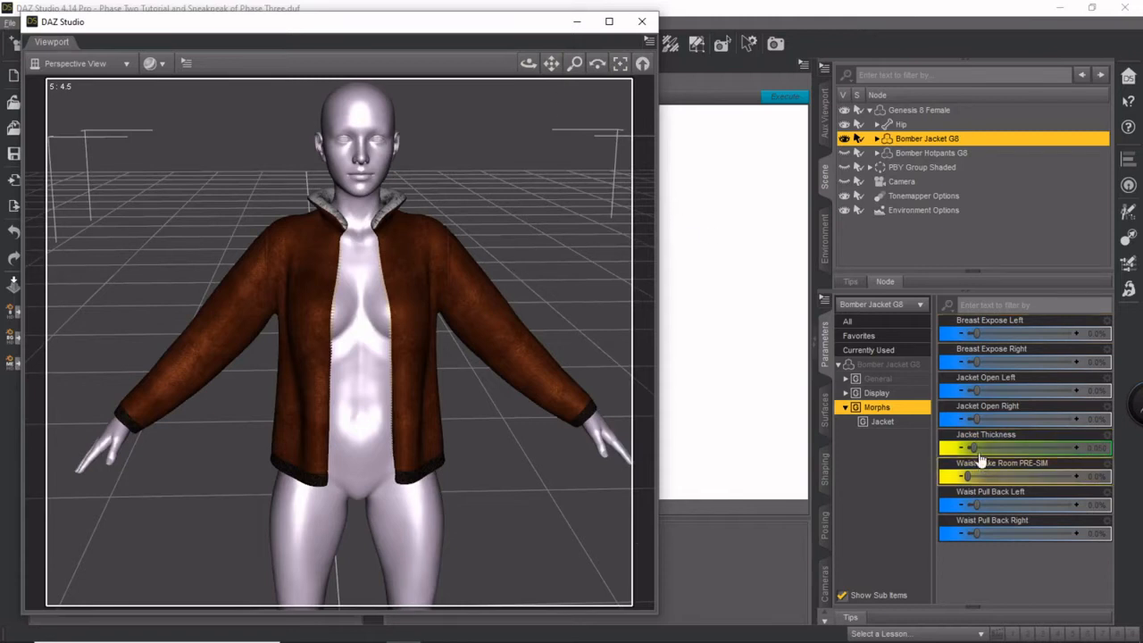
pyautogui.moveTo(972, 447); pyautogui.dragTo(1010, 444)
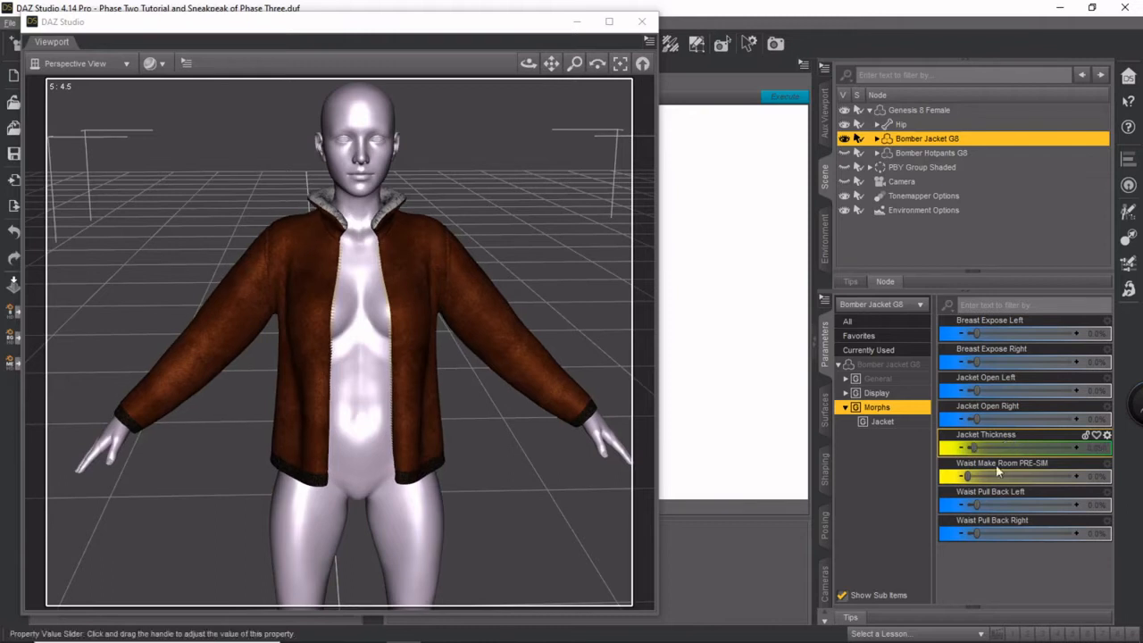
# Try the Waist Make Room PRE-SIM morph at 64.6%, inspect the jacket's waist up close, and reset the morph
pyautogui.moveTo(969, 475); pyautogui.dragTo(1037, 476)
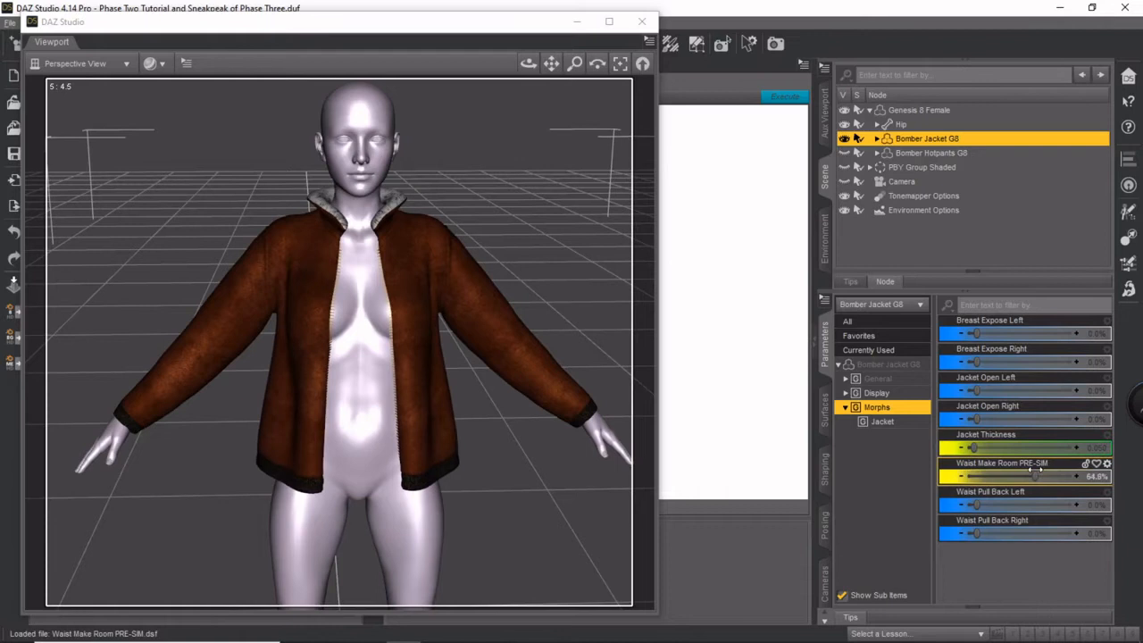
pyautogui.moveTo(529, 63); pyautogui.dragTo(504, 176)
pyautogui.scroll(4, 504, 180)
pyautogui.moveTo(550, 63); pyautogui.dragTo(549, 103)
pyautogui.moveTo(529, 63); pyautogui.dragTo(616, 119)
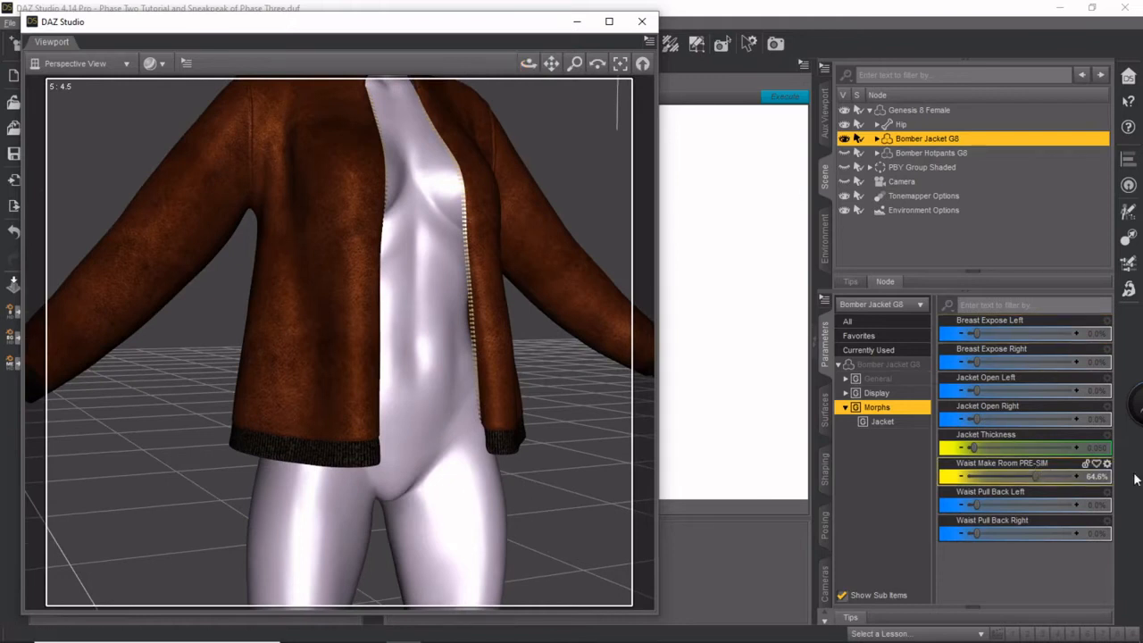
pyautogui.click(1107, 466)
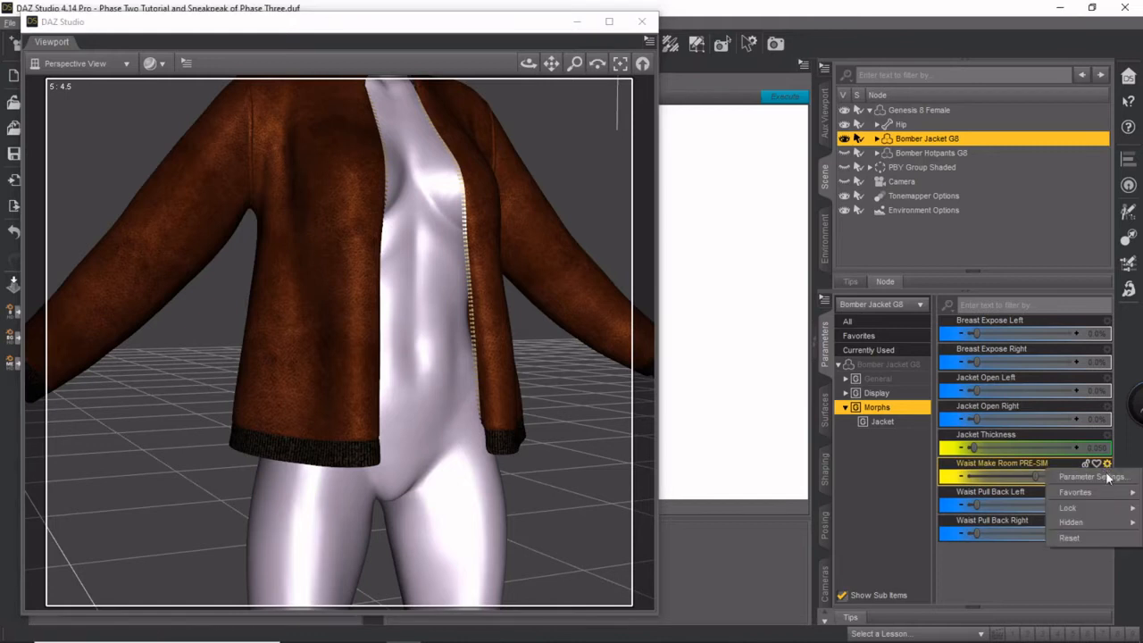
pyautogui.click(1098, 534)
# Try a slight Waist Make Room PRE-SIM adjustment of 13.6%, inspect the jacket from the side, and reset it
pyautogui.moveTo(529, 64)
pyautogui.mouseDown()
pyautogui.moveTo(521, 87)
pyautogui.moveTo(513, 63)
pyautogui.moveTo(438, 41)
pyautogui.moveTo(308, 32)
pyautogui.moveTo(525, 49)
pyautogui.mouseUp()
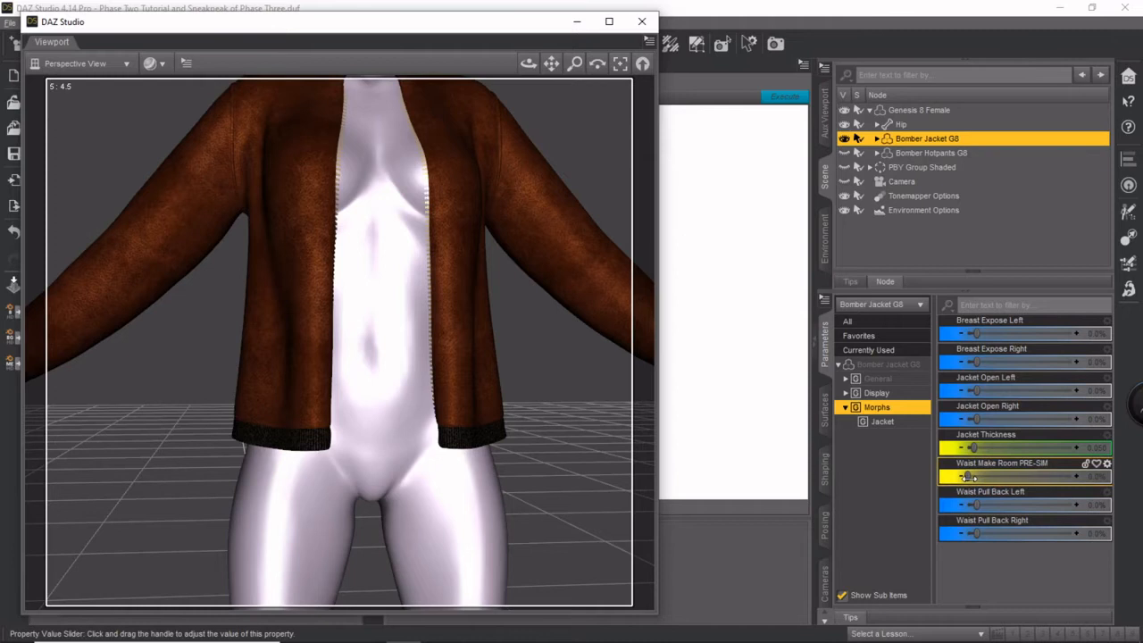
pyautogui.moveTo(968, 476); pyautogui.dragTo(985, 478)
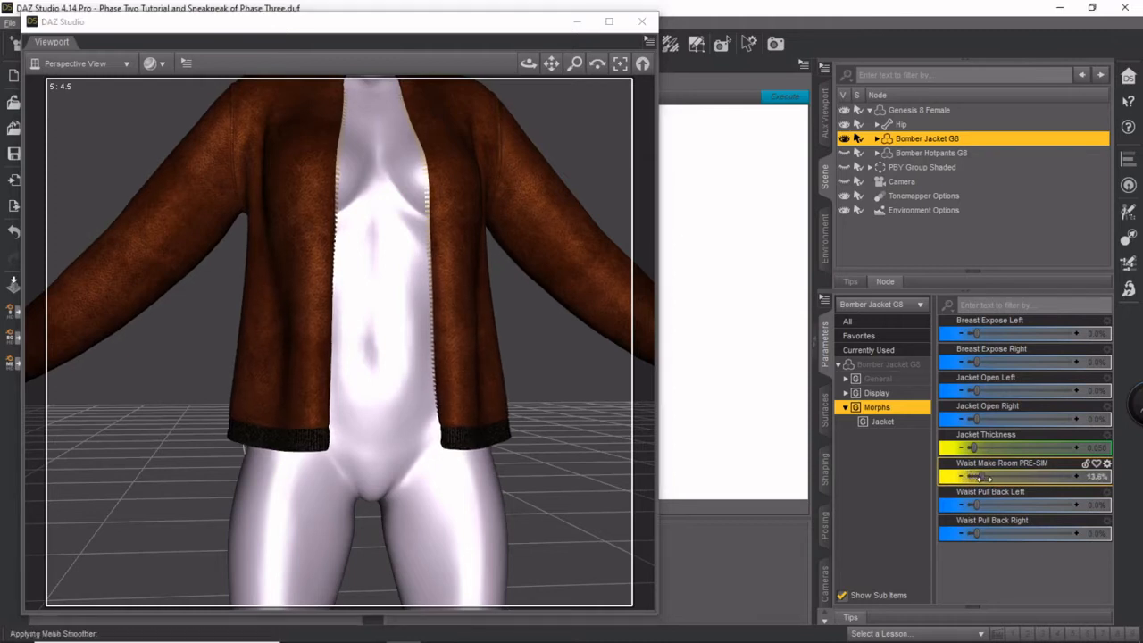
pyautogui.moveTo(529, 64); pyautogui.dragTo(446, 82)
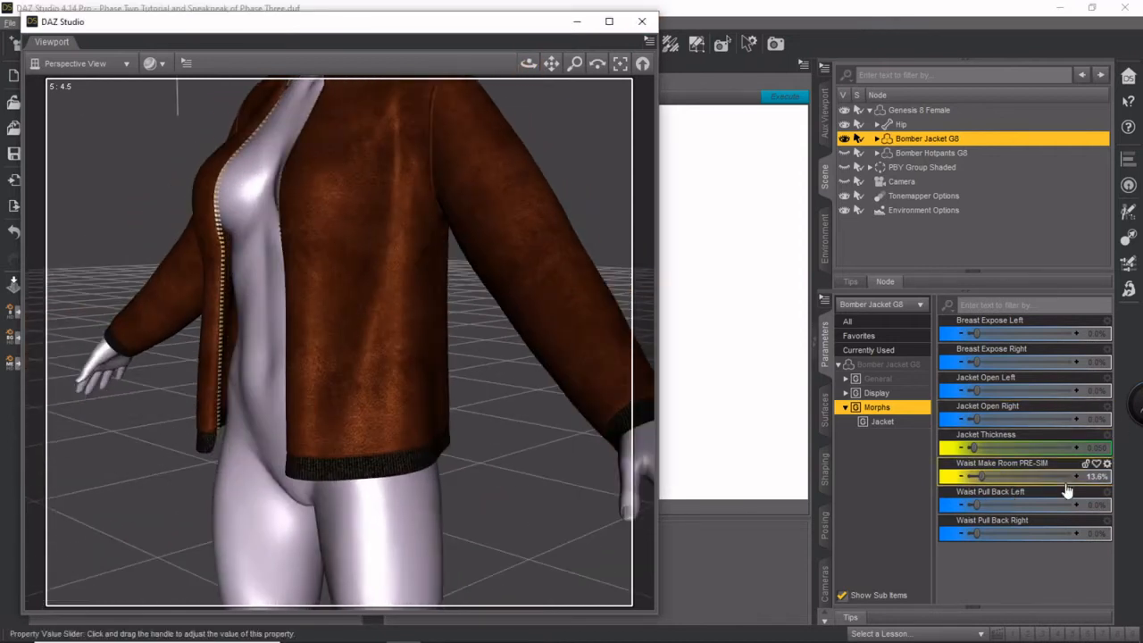
pyautogui.click(1107, 463)
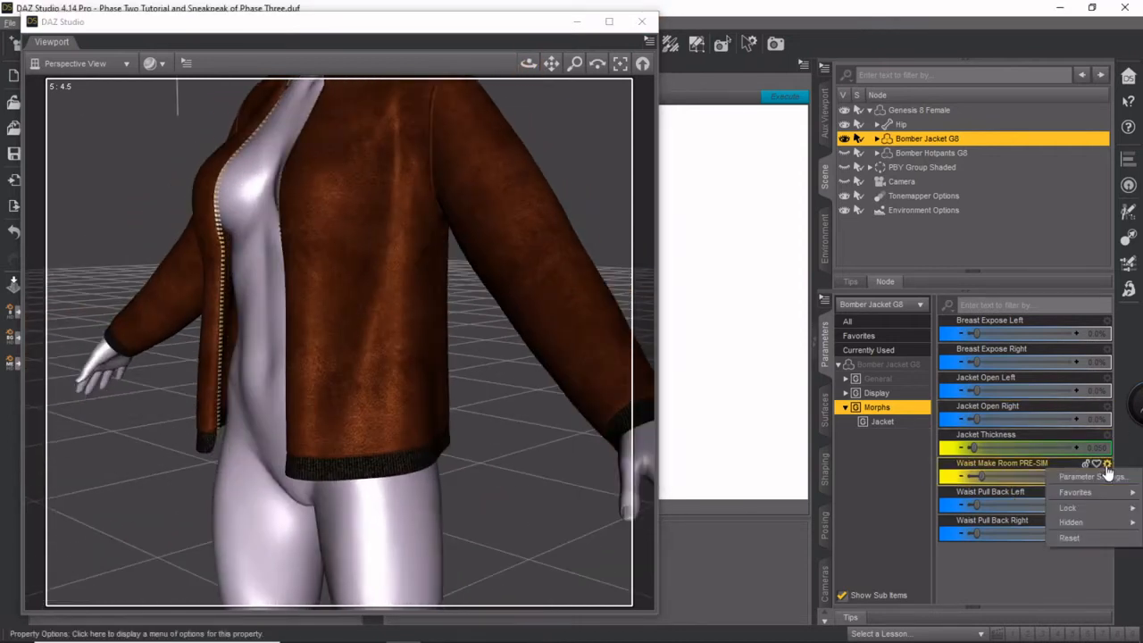
pyautogui.click(1116, 539)
# Set Waist Pull Back Left and Waist Pull Back Right to 100% and inspect the jacket from both sides
pyautogui.moveTo(977, 505); pyautogui.dragTo(1026, 592)
pyautogui.moveTo(979, 535); pyautogui.dragTo(1079, 536)
pyautogui.moveTo(529, 63); pyautogui.dragTo(630, 47)
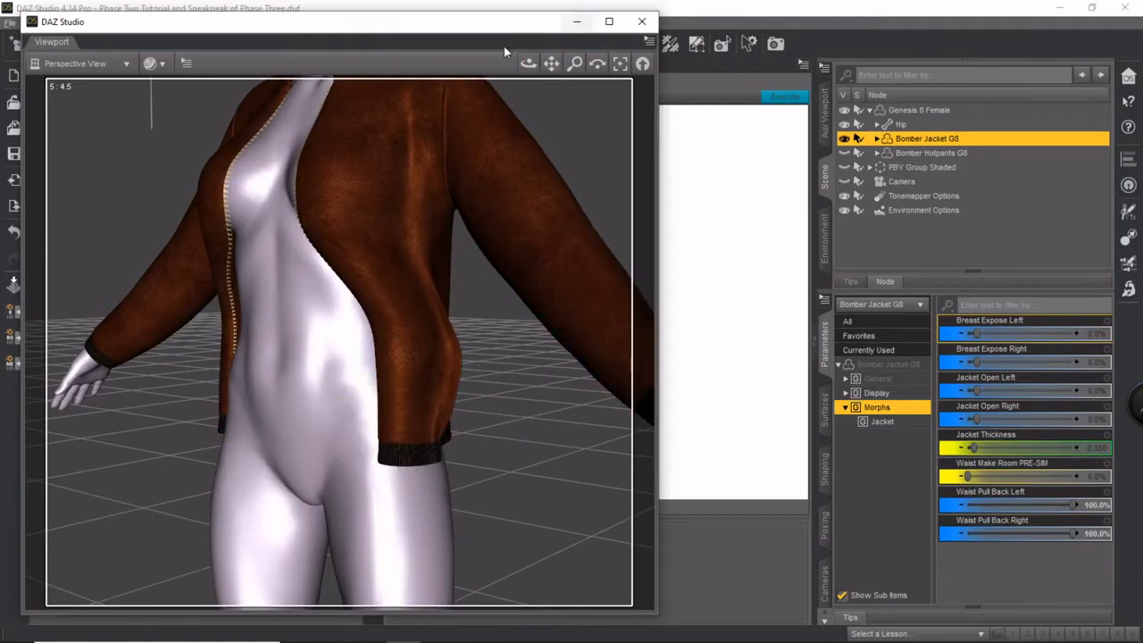
pyautogui.moveTo(529, 63); pyautogui.dragTo(580, 66)
pyautogui.scroll(-1, 586, 265)
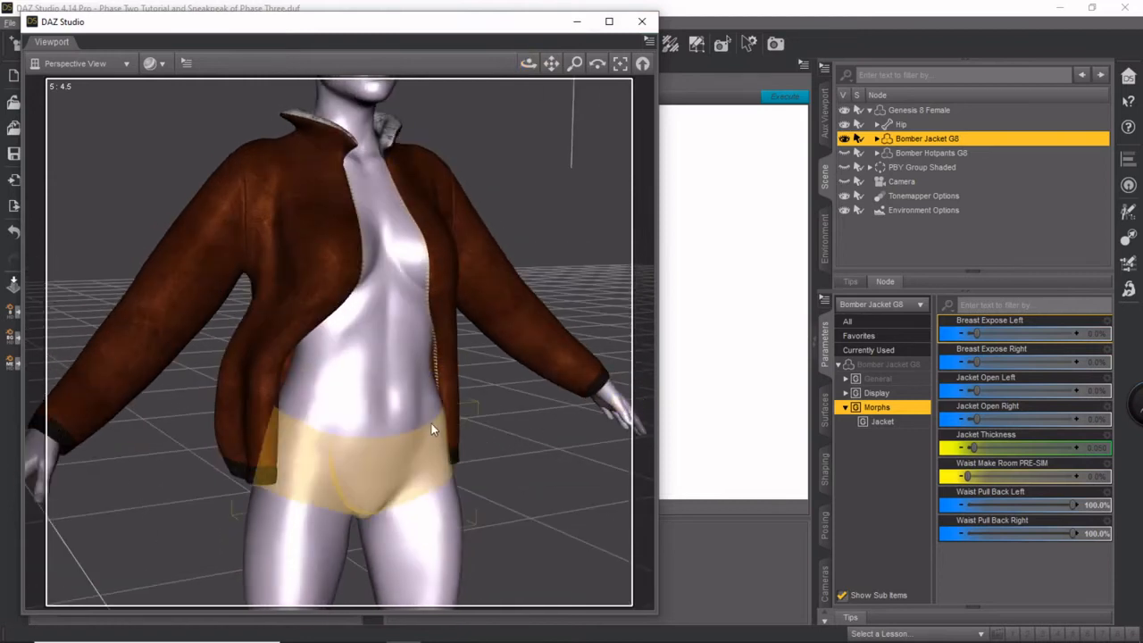
pyautogui.moveTo(529, 63); pyautogui.dragTo(568, 64)
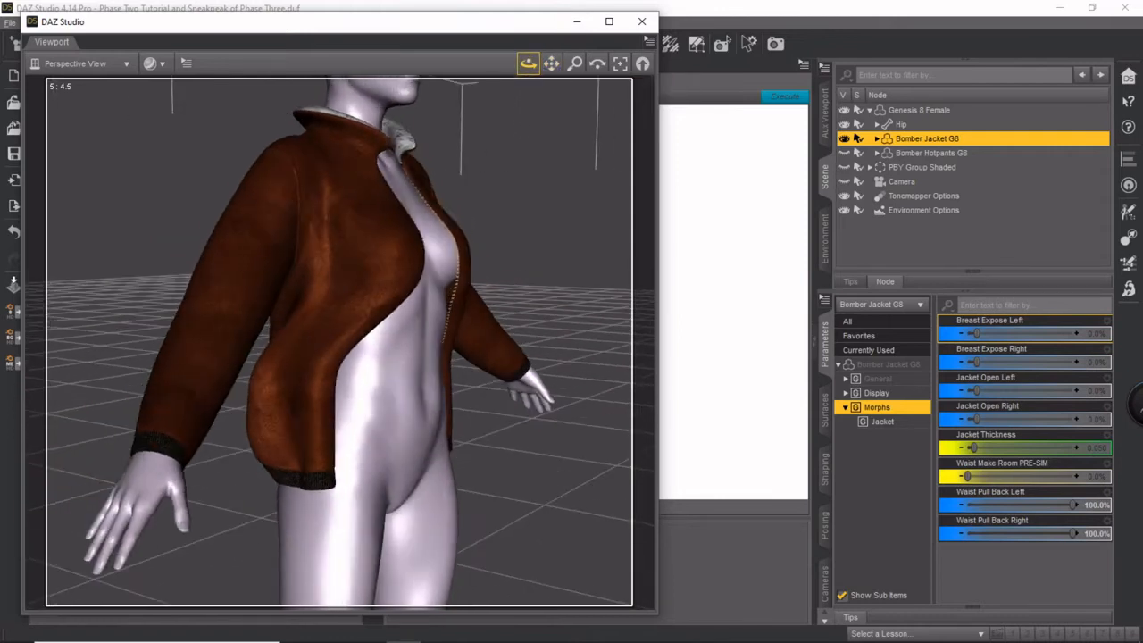
pyautogui.moveTo(568, 64); pyautogui.dragTo(548, 77)
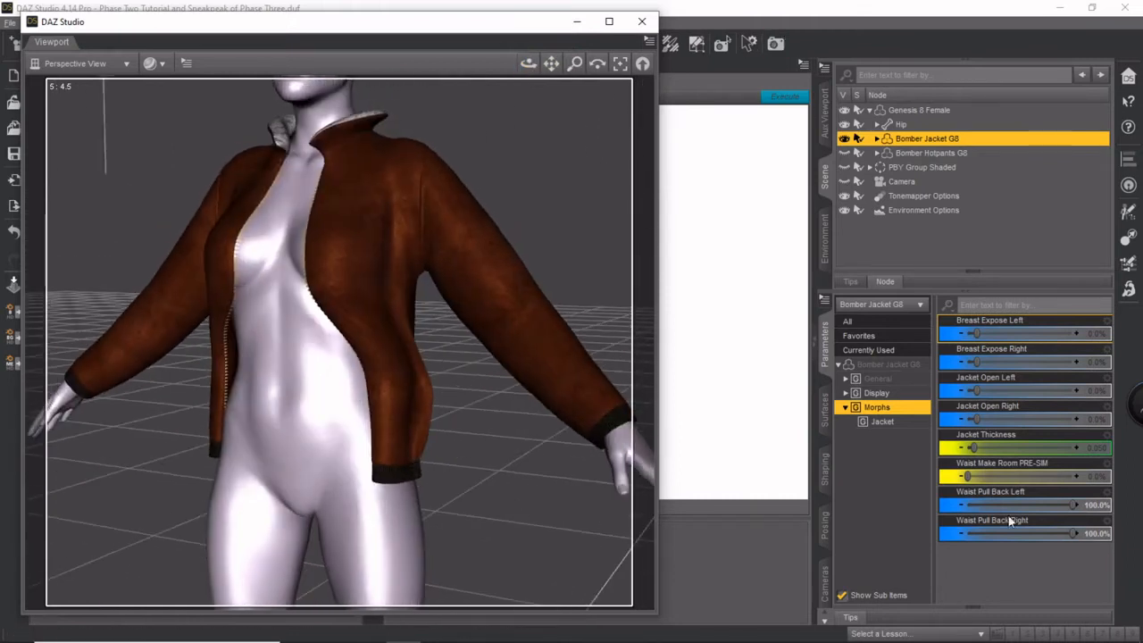
# Set both Waist Pull Back Left and Waist Pull Back Right back to 0%
pyautogui.click(1096, 506)
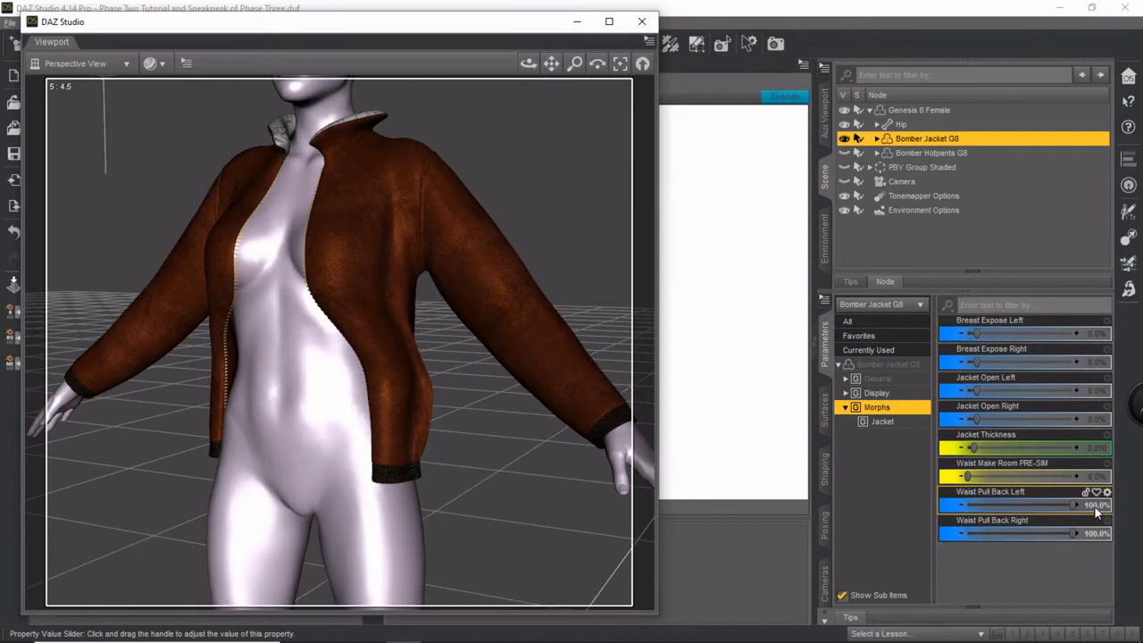
pyautogui.write('0')
pyautogui.press('Return')
pyautogui.click(1095, 533)
pyautogui.write('0')
pyautogui.press('Return')
# Combine the jacket's left-side morphs by setting Waist Pull Back Left to 100% and Jacket Open Left to 150%
pyautogui.moveTo(980, 505); pyautogui.dragTo(1072, 506)
pyautogui.moveTo(390, 24); pyautogui.dragTo(308, 36)
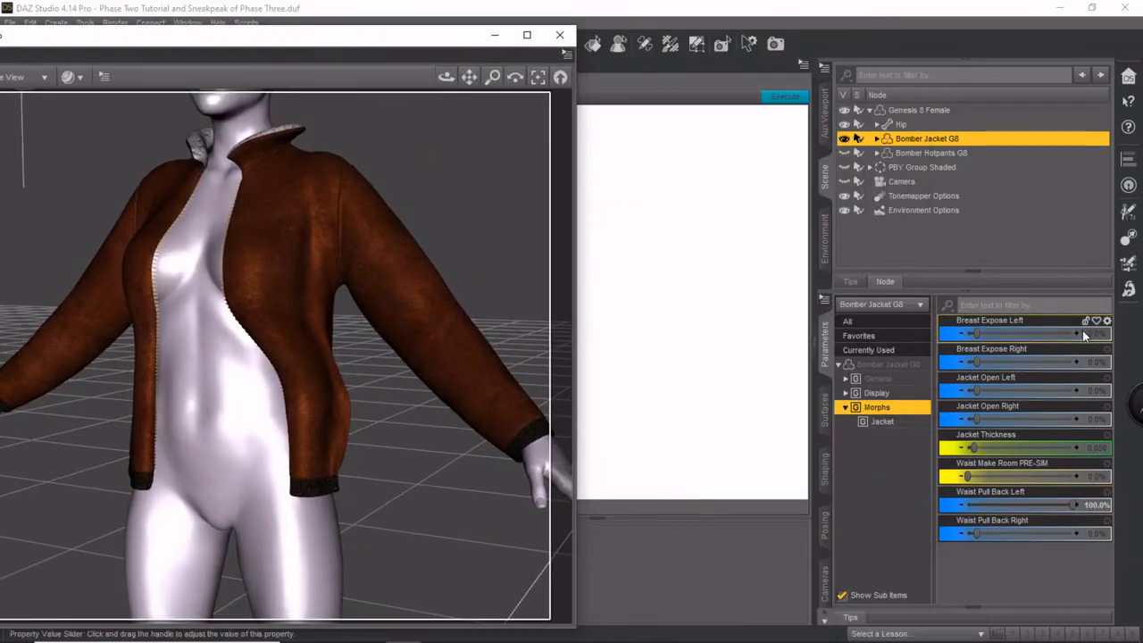
pyautogui.moveTo(975, 390); pyautogui.dragTo(1132, 391)
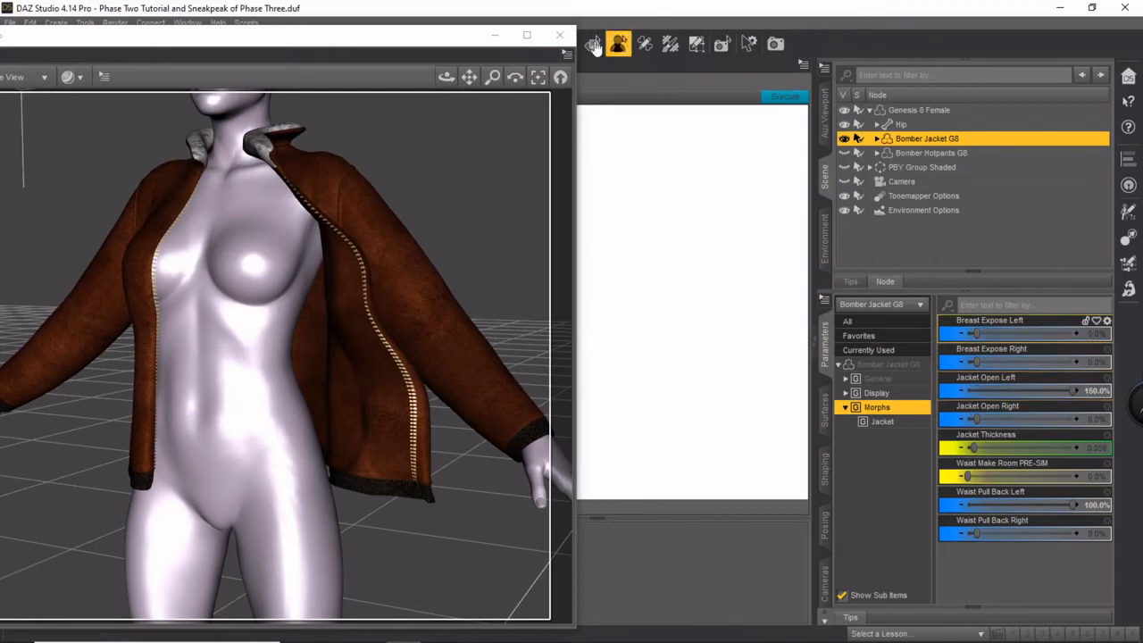
# Run the dForce simulation on the jacket with the combined left-side open and waist pull-back morphs
pyautogui.moveTo(402, 40); pyautogui.dragTo(750, 45)
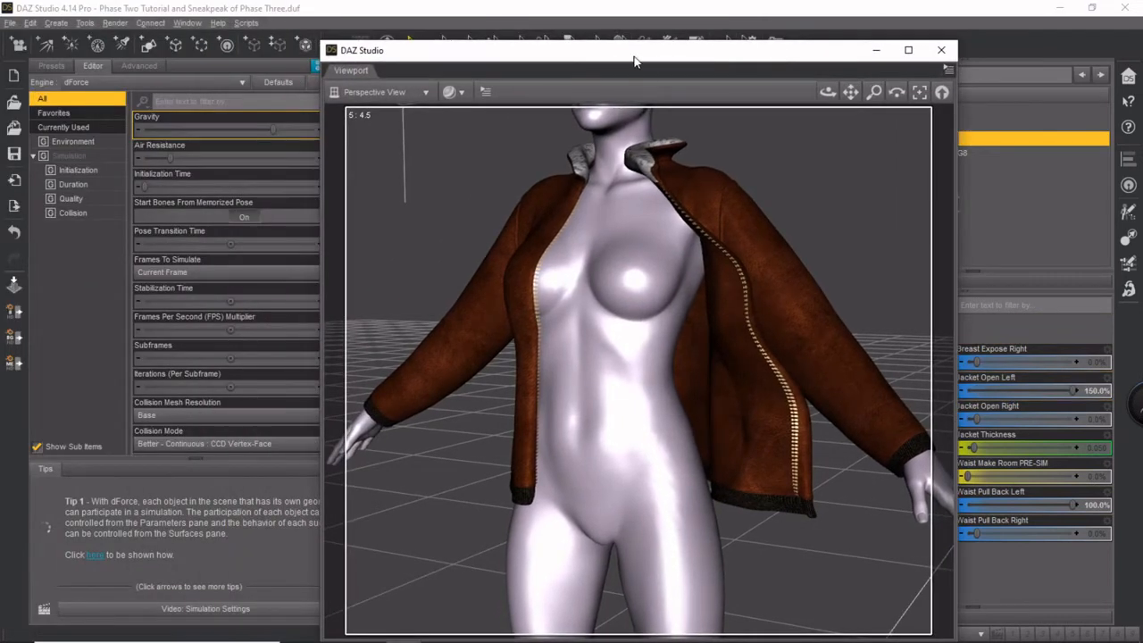
pyautogui.moveTo(635, 61); pyautogui.dragTo(739, 44)
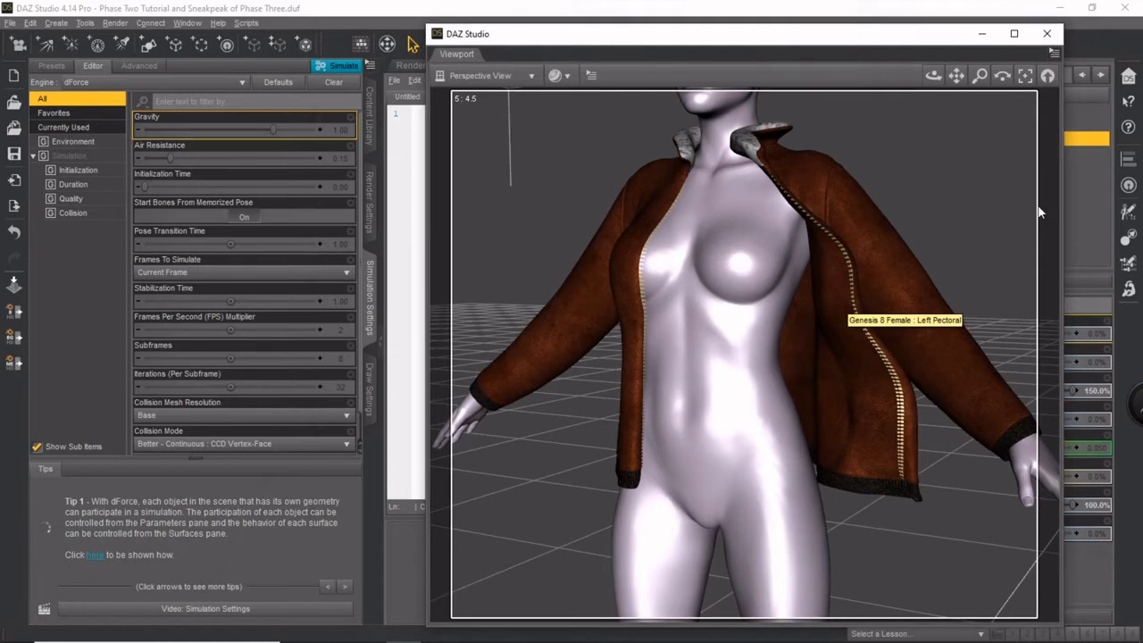
pyautogui.click(342, 69)
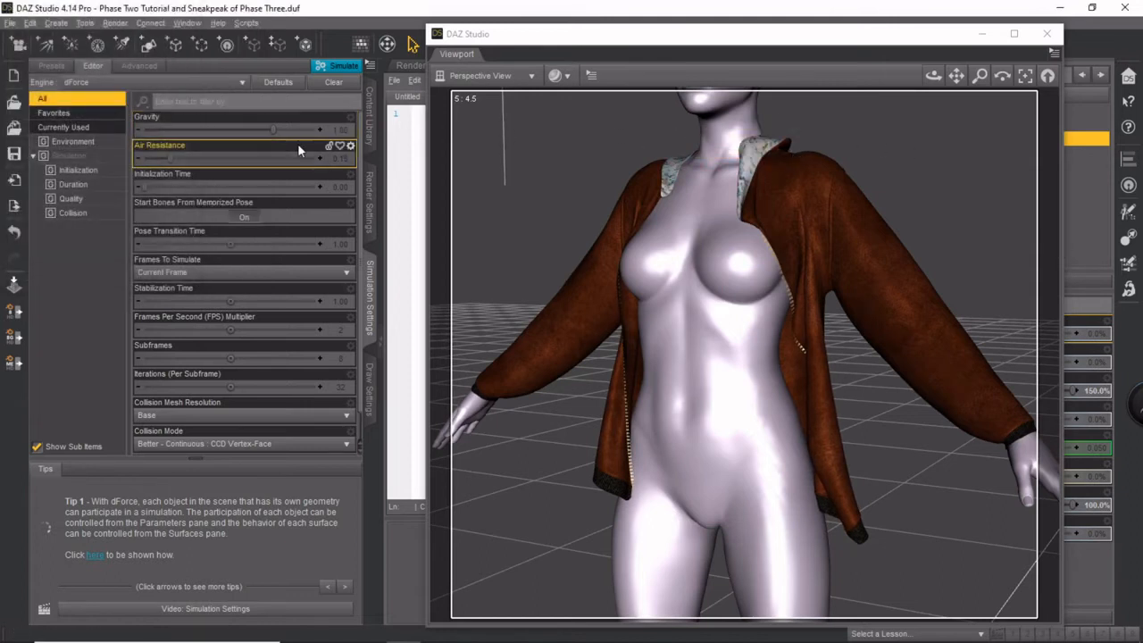
# Apply the Physics - Bomber Jacket Product Default preset from the dForce Presets folder to the jacket
pyautogui.click(370, 116)
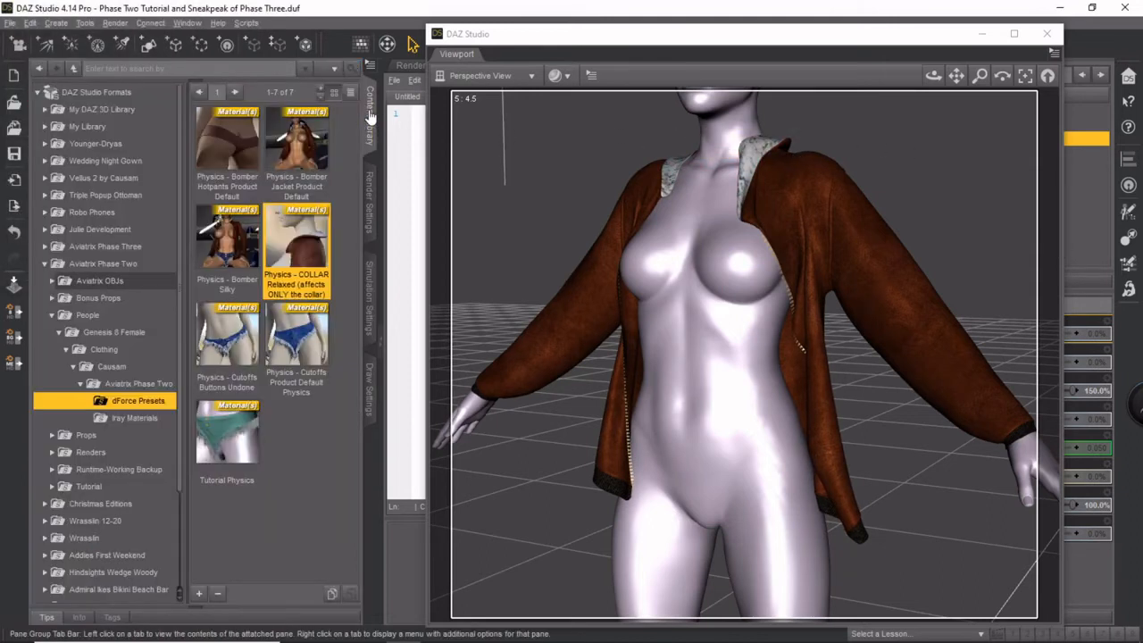
pyautogui.doubleClick(297, 143)
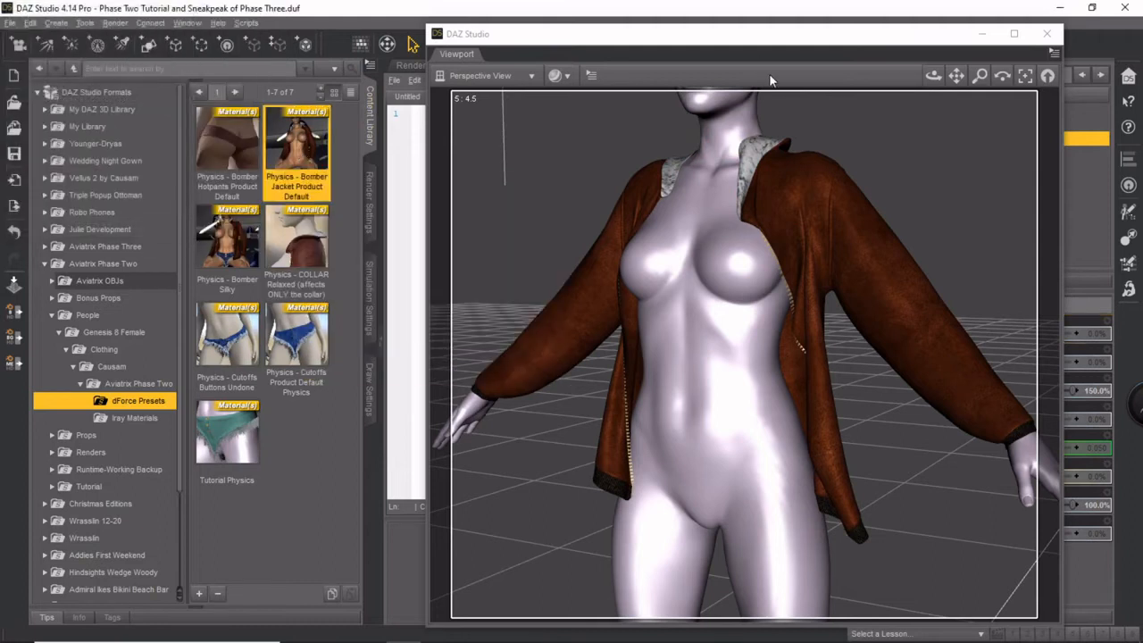
# Run the dForce simulation on the jacket with the product default physics preset applied
pyautogui.moveTo(752, 45); pyautogui.dragTo(719, 60)
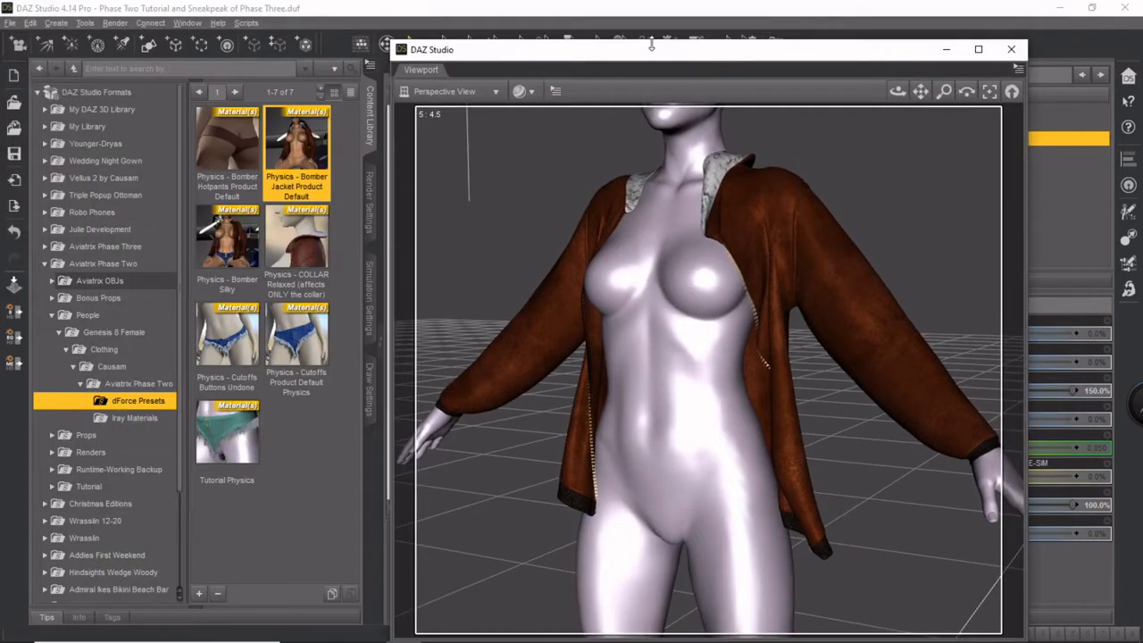
pyautogui.click(372, 305)
pyautogui.click(337, 66)
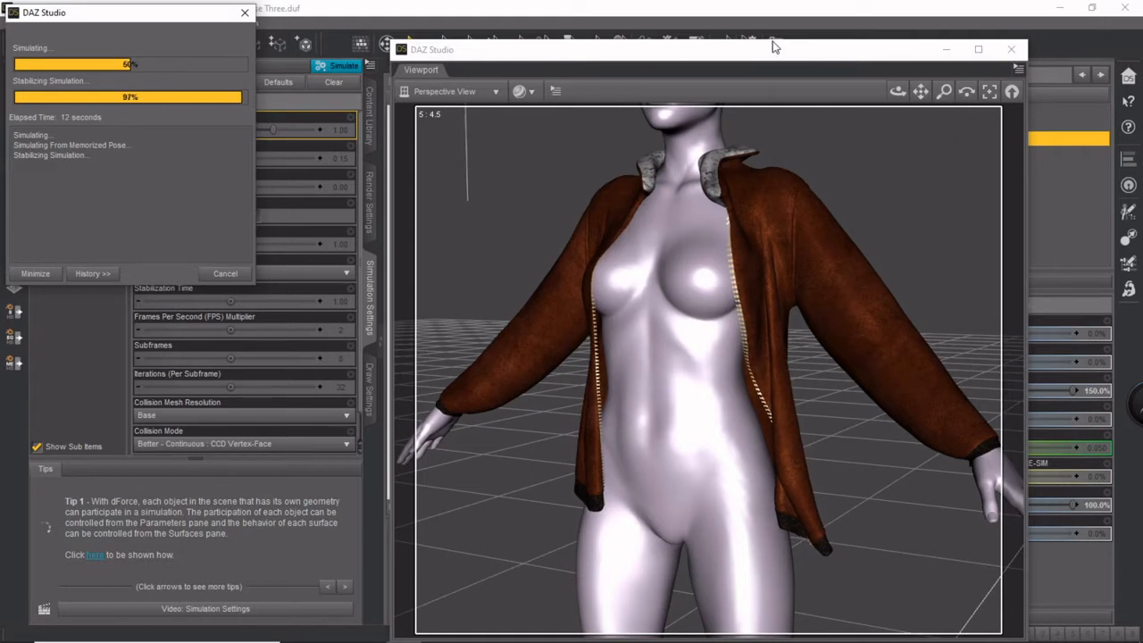
pyautogui.moveTo(770, 56); pyautogui.dragTo(512, 24)
pyautogui.moveTo(640, 60)
pyautogui.mouseDown()
pyautogui.moveTo(402, 85)
pyautogui.moveTo(641, 72)
pyautogui.mouseUp()
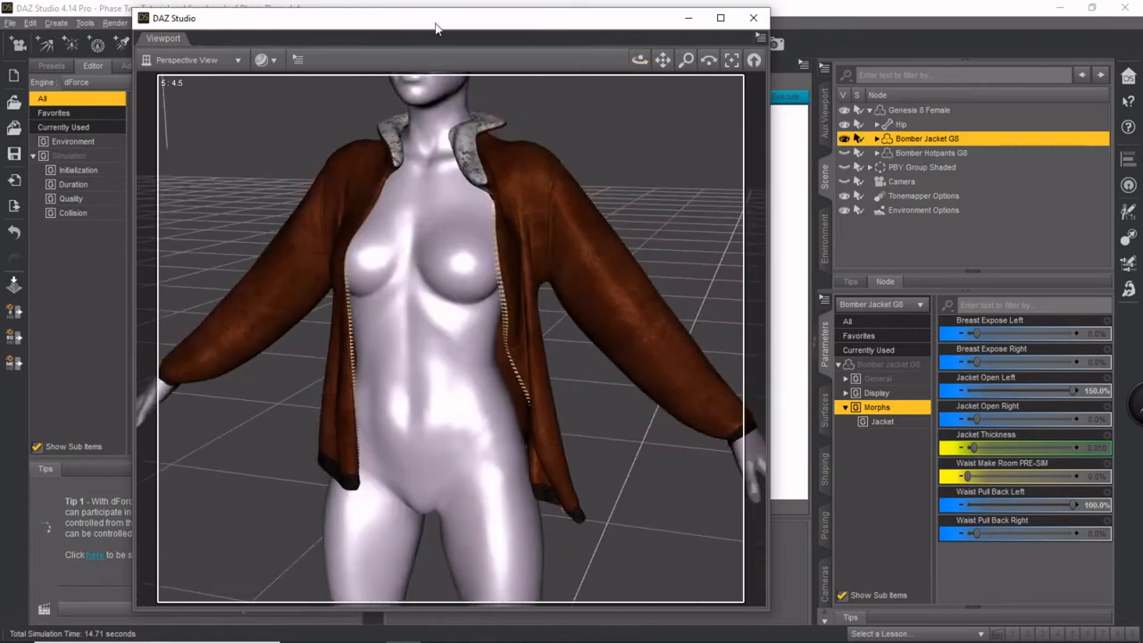
pyautogui.moveTo(415, 27)
pyautogui.mouseDown()
pyautogui.moveTo(602, 26)
pyautogui.moveTo(409, 27)
pyautogui.mouseUp()
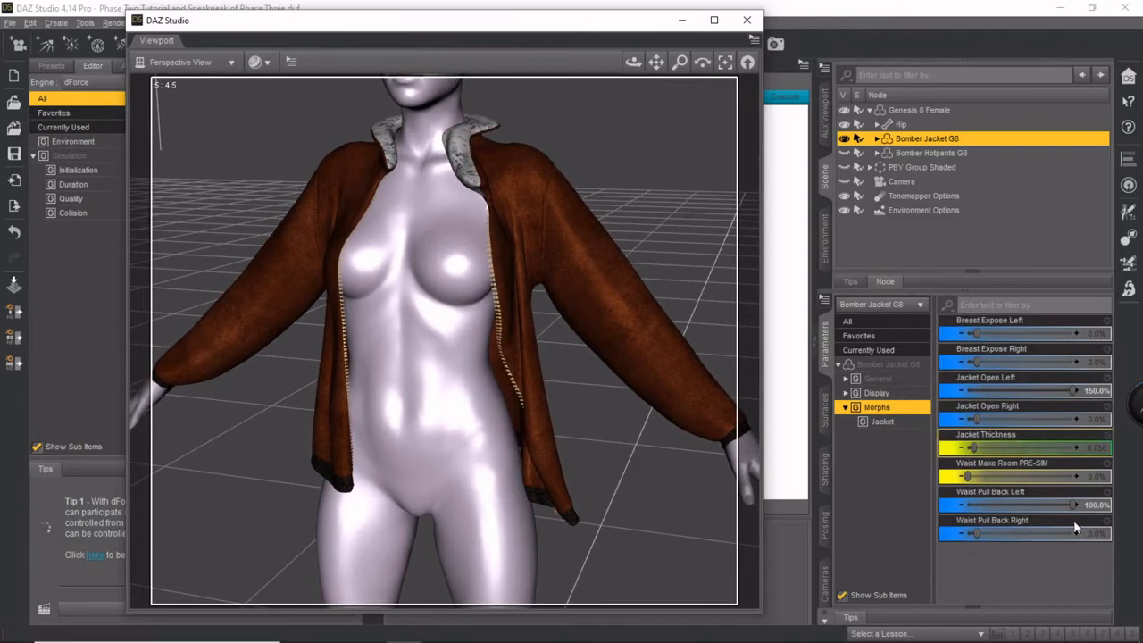
# Reset the jacket's Waist Pull Back Left and Jacket Open Left morphs to their default values
pyautogui.click(1107, 493)
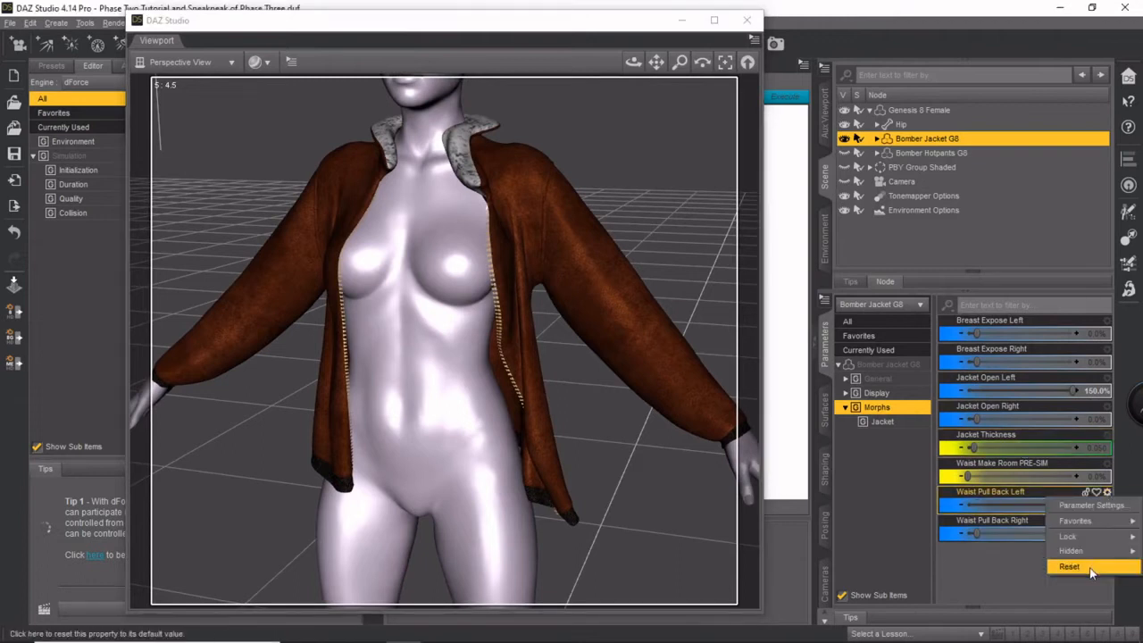
pyautogui.click(1089, 568)
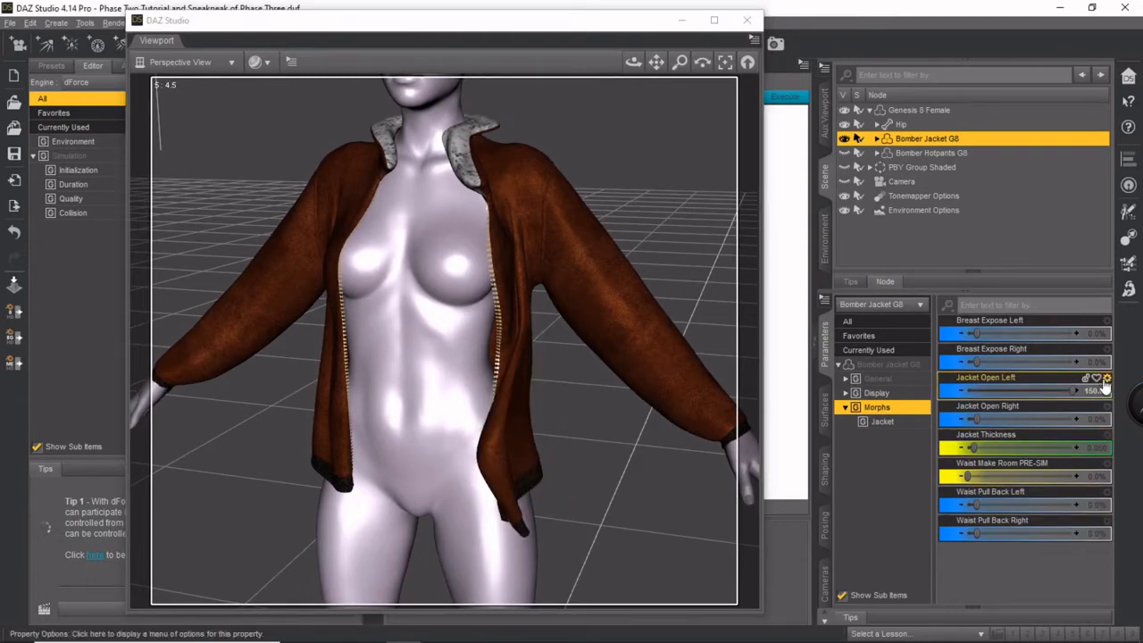
pyautogui.click(1106, 380)
pyautogui.click(1091, 453)
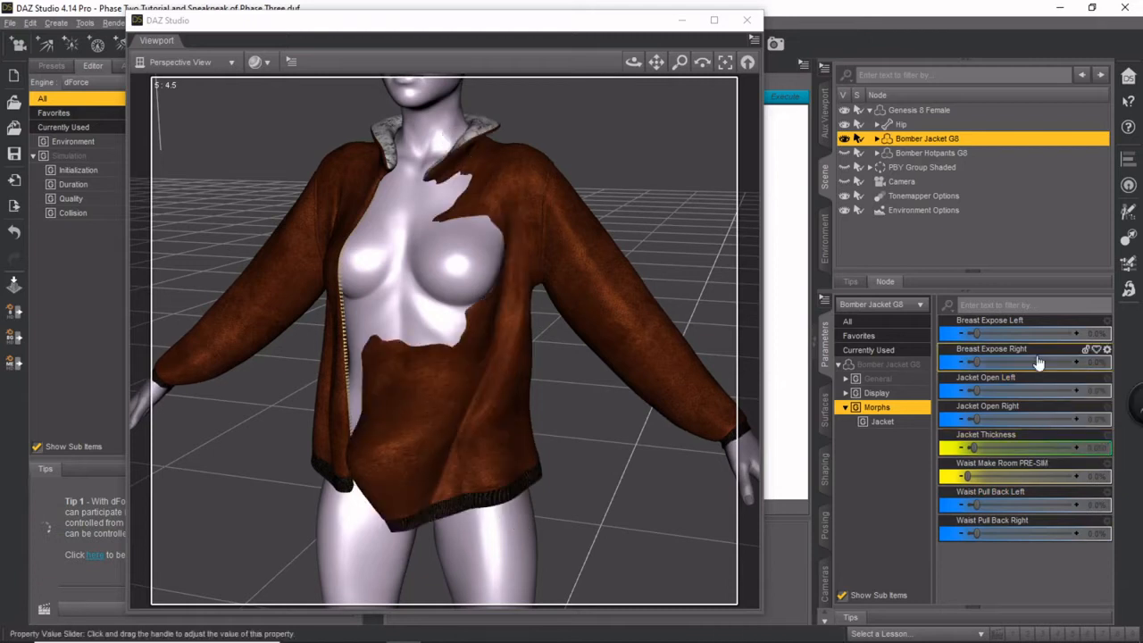
# Clear the dForce simulation data from the scene so the jacket returns to its unsimulated shape
pyautogui.moveTo(437, 20); pyautogui.dragTo(783, 39)
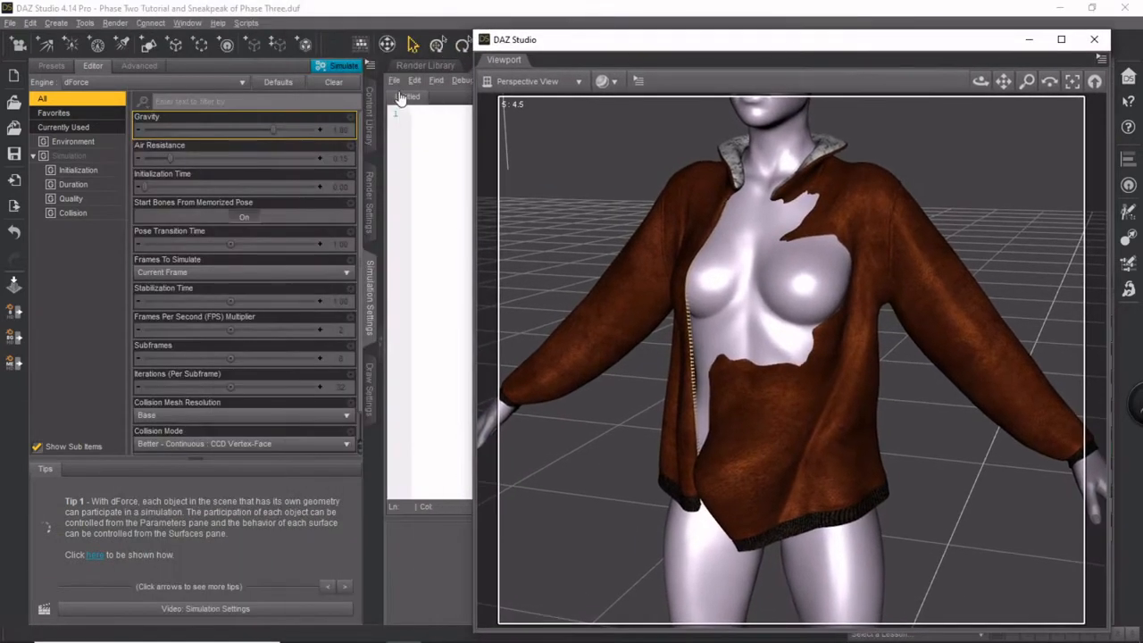
pyautogui.click(366, 66)
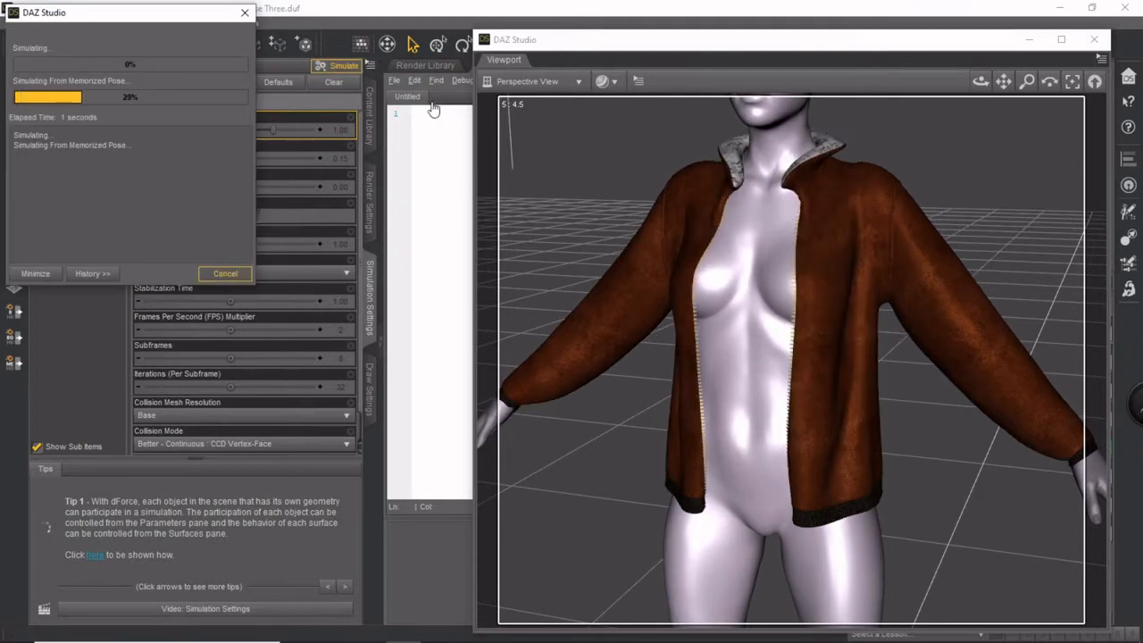
pyautogui.click(370, 66)
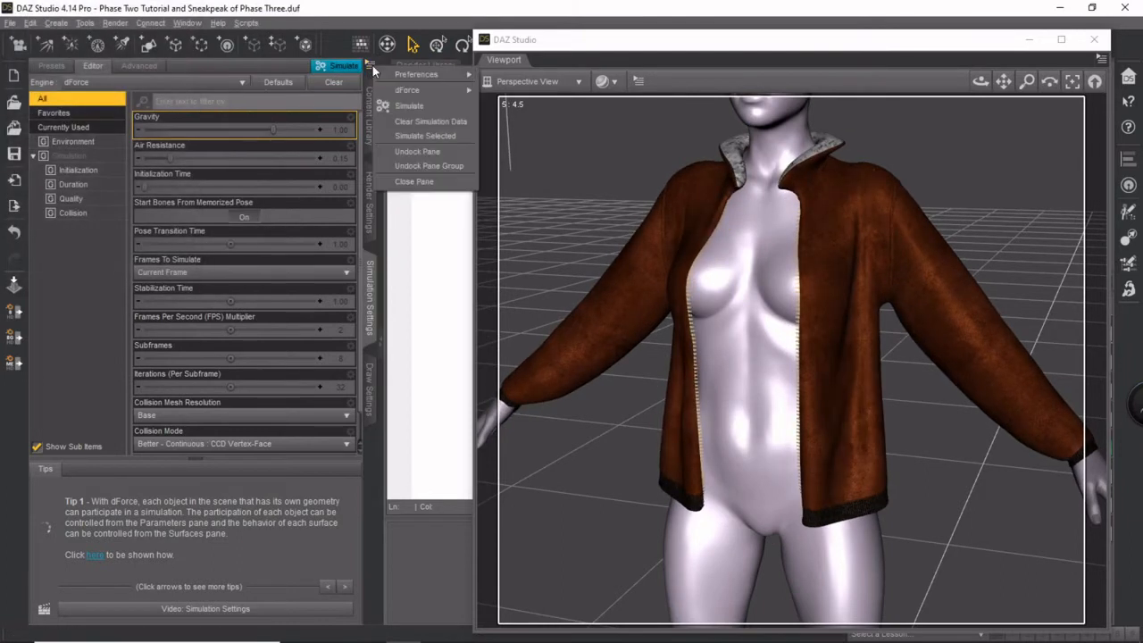
pyautogui.click(431, 121)
pyautogui.moveTo(893, 36); pyautogui.dragTo(604, 30)
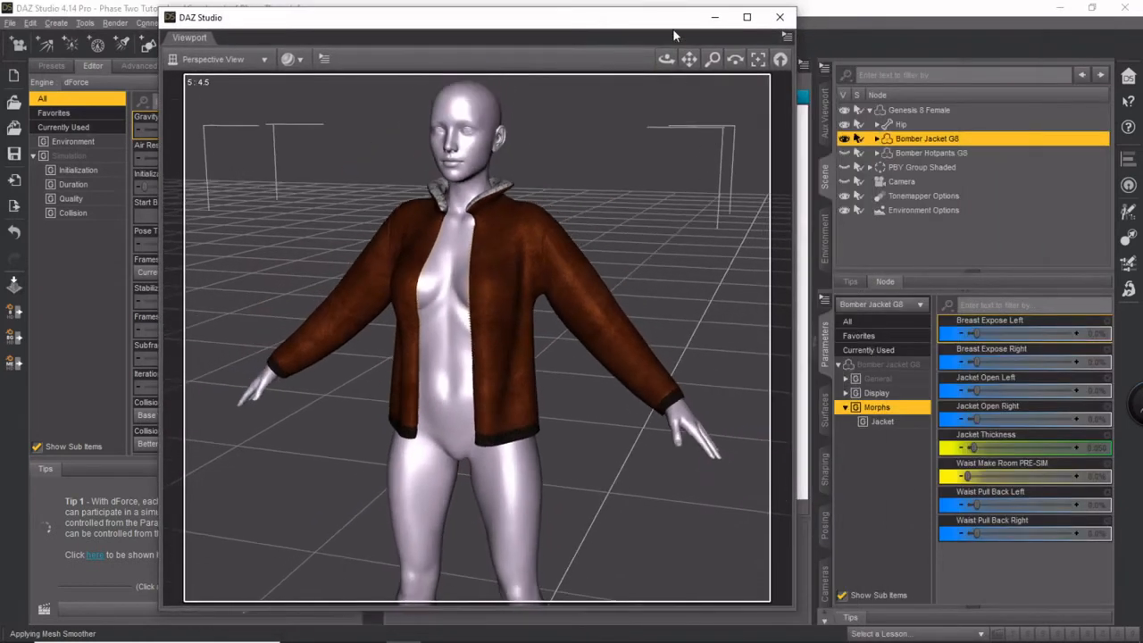
# Examine the unsimulated jacket from the front and sides, and show the Bomber Hotpants G8 with it to inspect the full outfit
pyautogui.moveTo(666, 59); pyautogui.dragTo(818, 72)
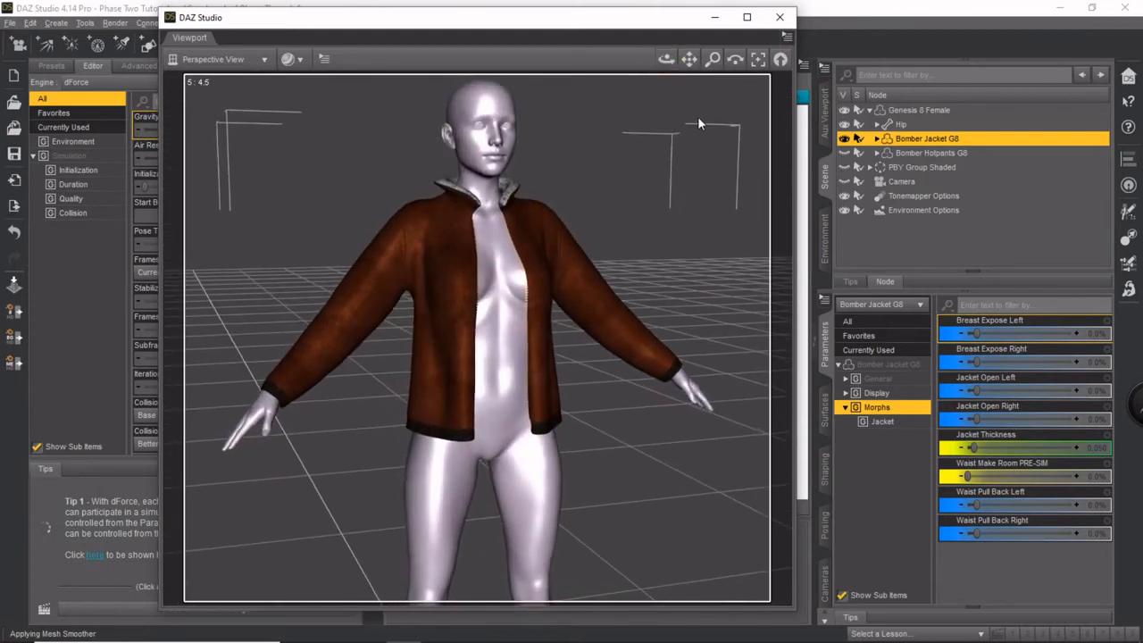
pyautogui.scroll(2, 701, 123)
pyautogui.moveTo(690, 62); pyautogui.dragTo(649, 71)
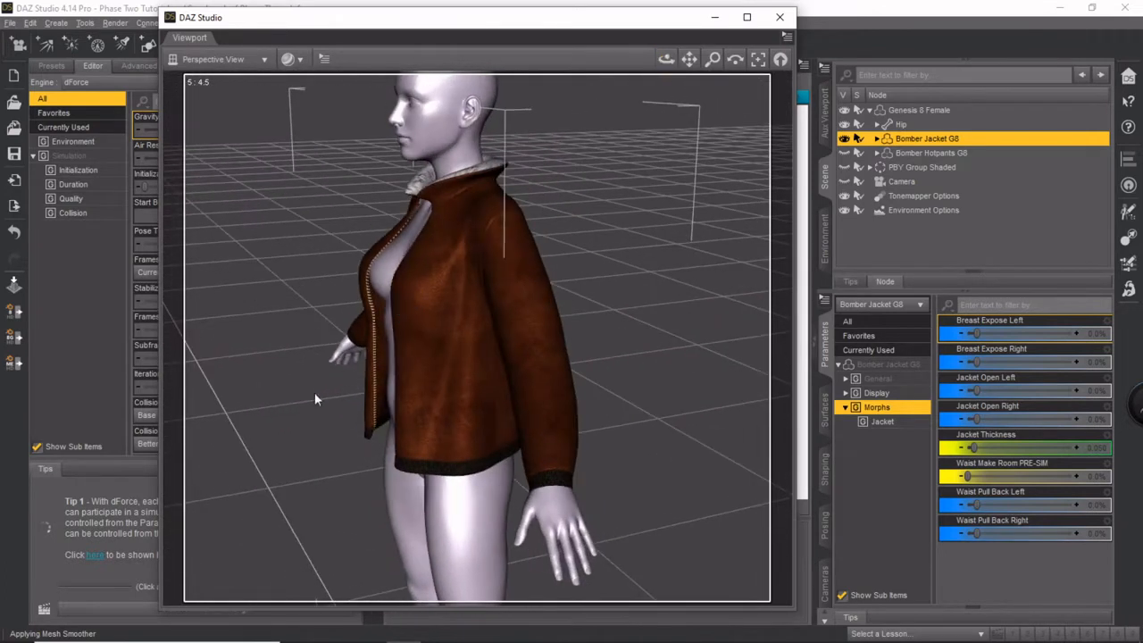
pyautogui.moveTo(666, 59); pyautogui.dragTo(690, 79)
pyautogui.moveTo(688, 63); pyautogui.dragTo(585, 59)
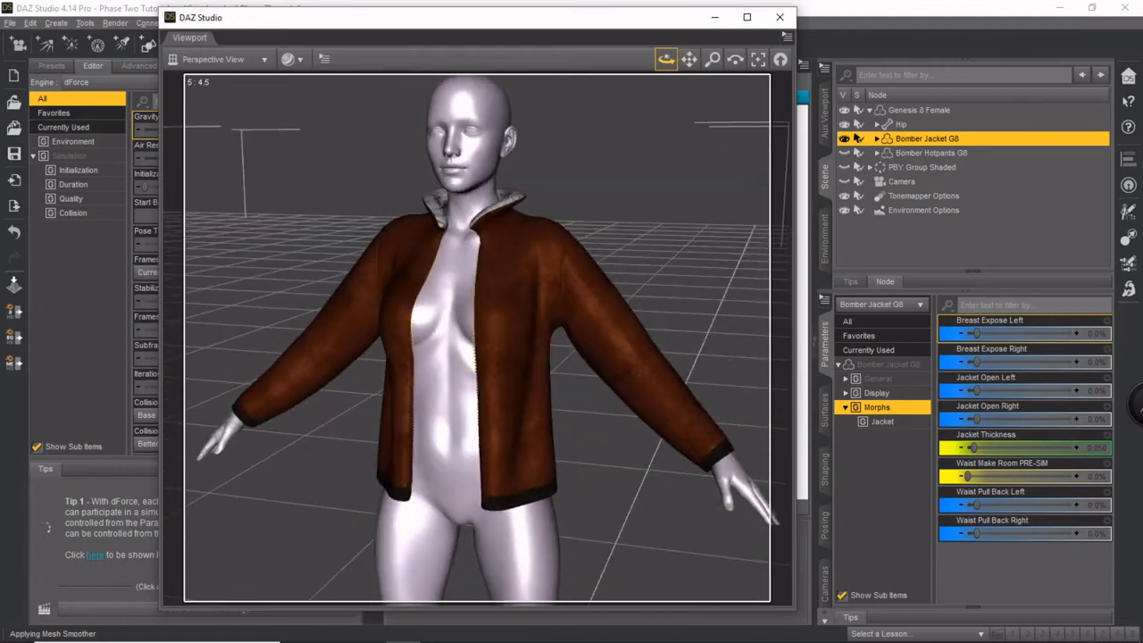
pyautogui.moveTo(624, 18); pyautogui.dragTo(561, 36)
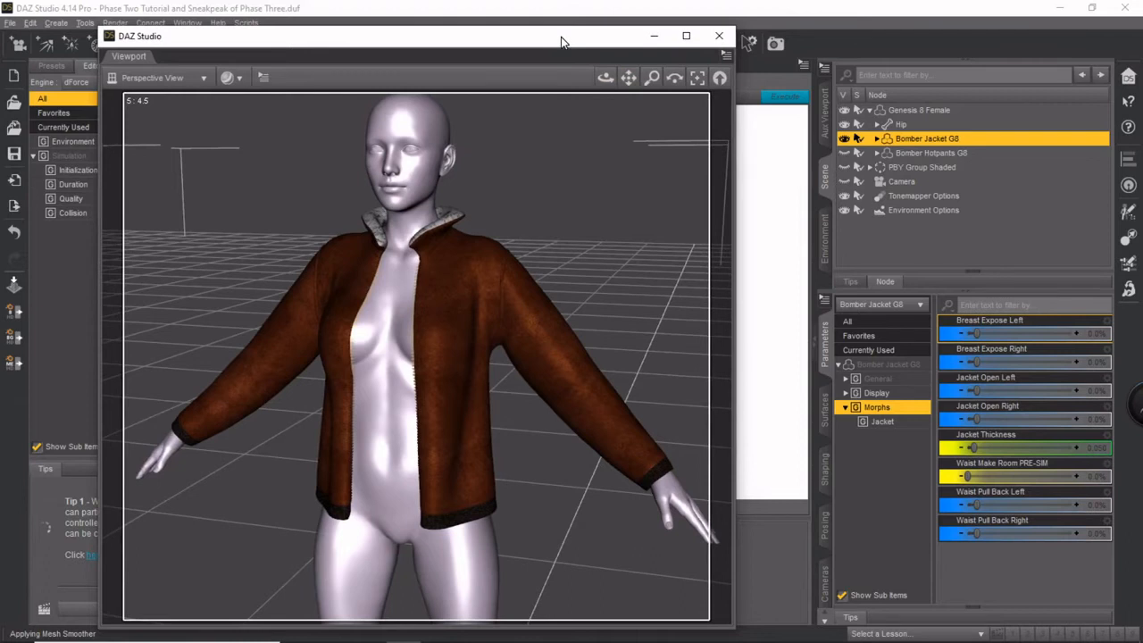
pyautogui.click(845, 152)
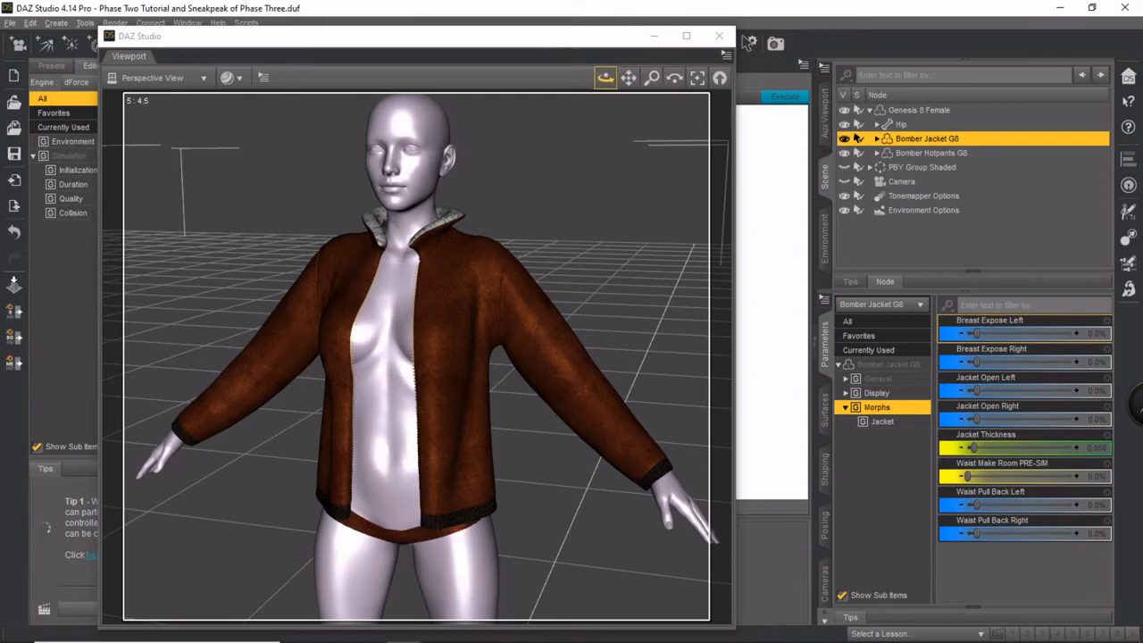
pyautogui.moveTo(605, 78); pyautogui.dragTo(631, 86)
pyautogui.moveTo(529, 38); pyautogui.dragTo(737, 17)
pyautogui.moveTo(809, 53); pyautogui.dragTo(585, 22)
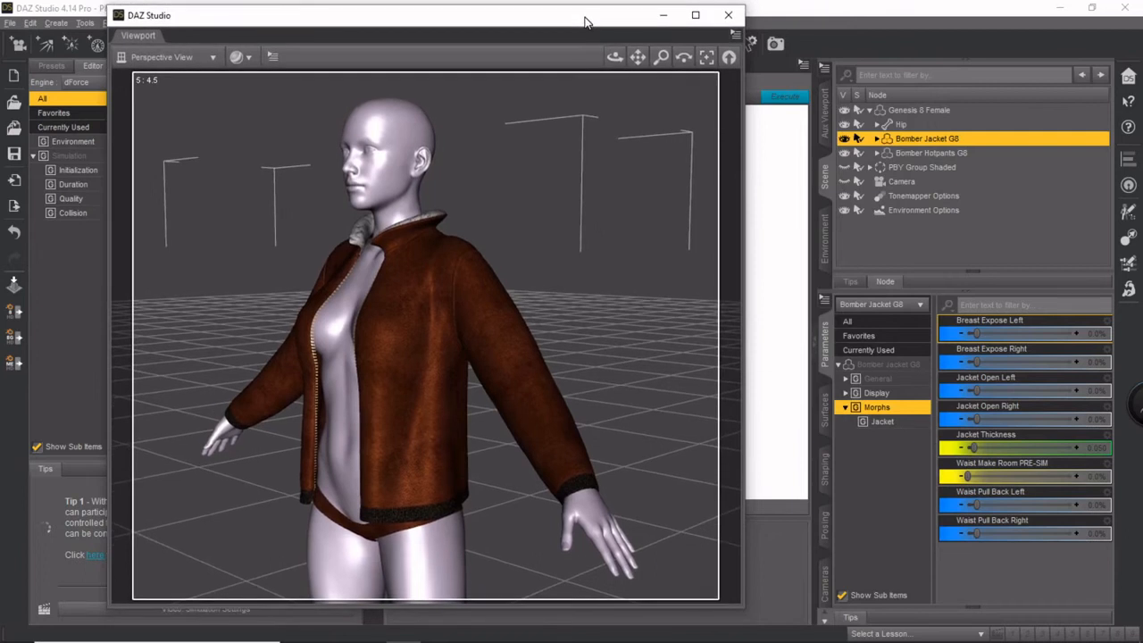
pyautogui.moveTo(585, 22); pyautogui.dragTo(565, 20)
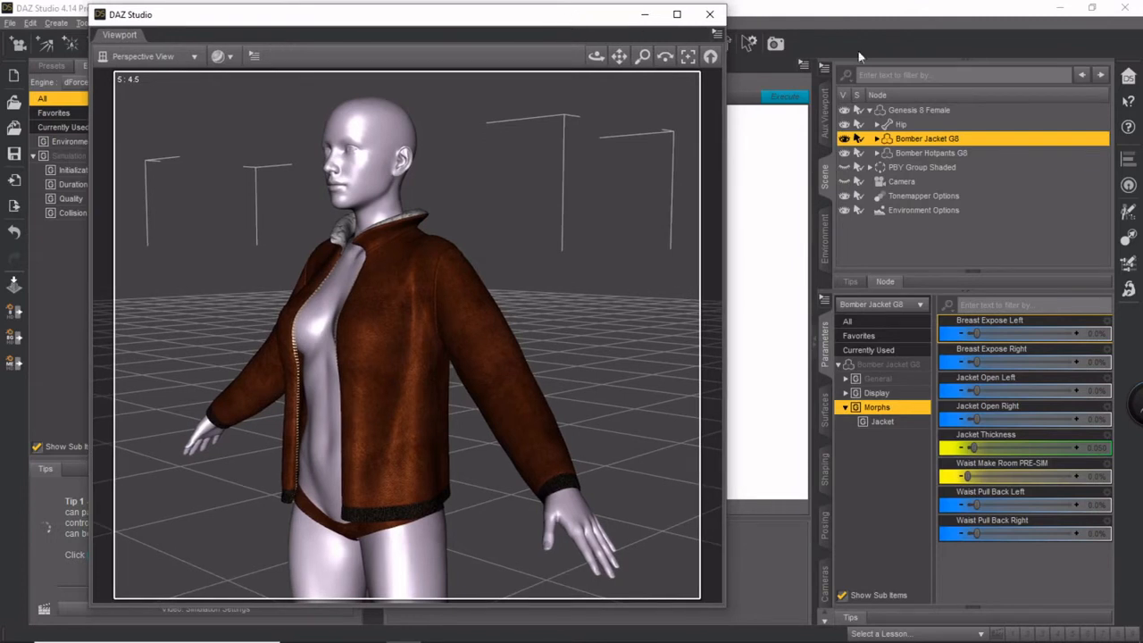
# Hide the Bomber Jacket G8 and Bomber Hotpants G8, and switch the viewport to the Camera view
pyautogui.click(844, 138)
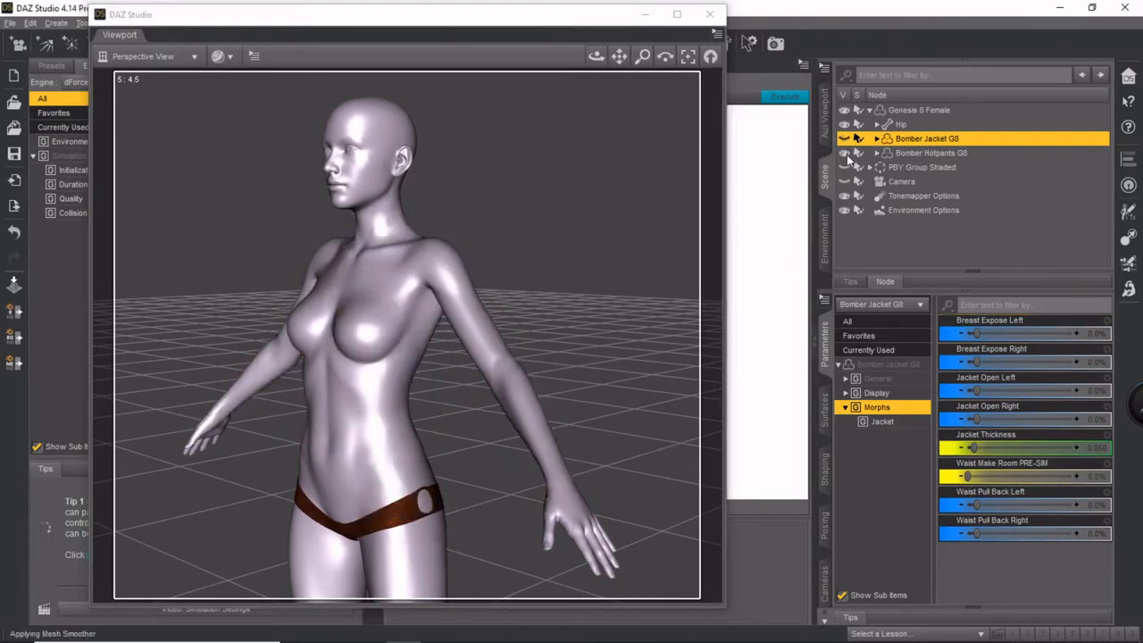
pyautogui.click(845, 152)
pyautogui.click(152, 59)
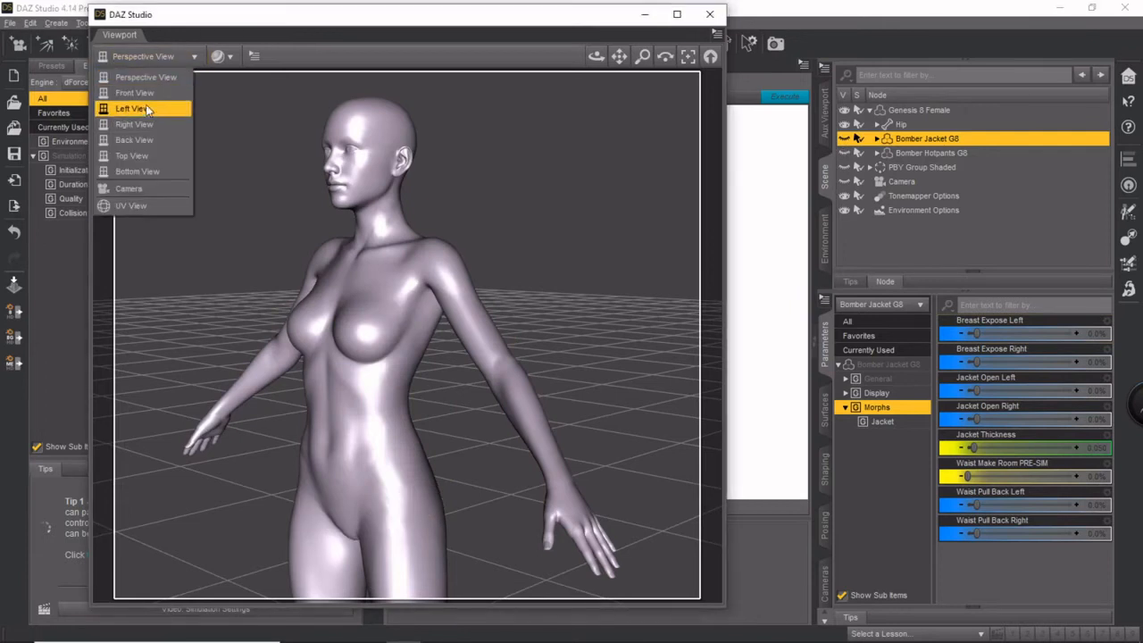
pyautogui.click(147, 187)
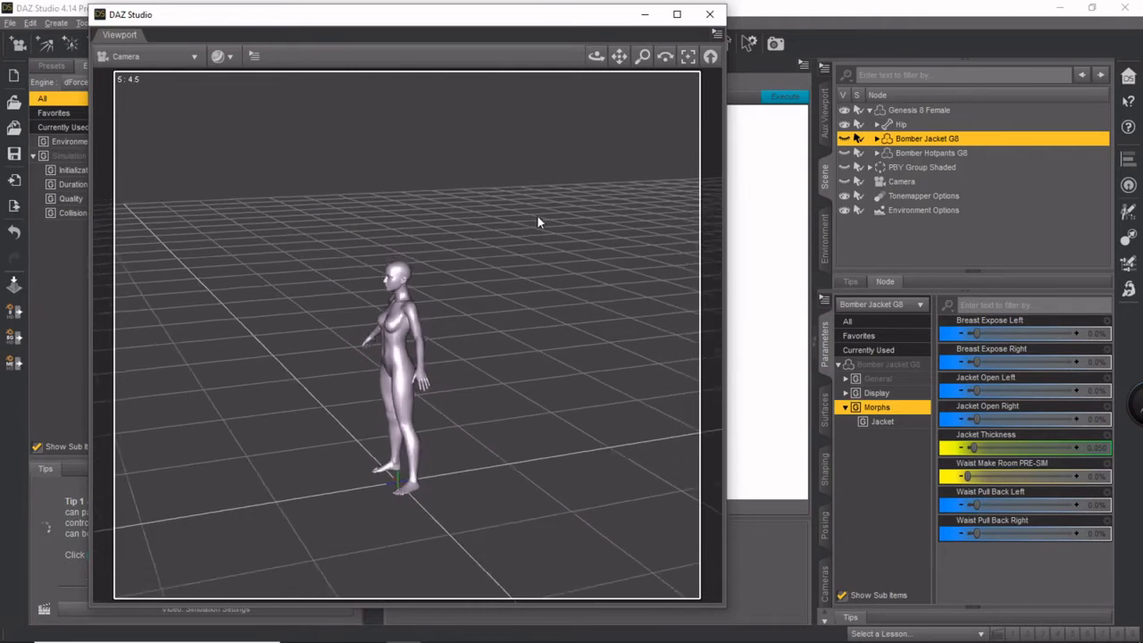
# Show PBY Group Shaded, framed on its Fuselage, and set the viewport draw style to NVIDIA Iray
pyautogui.click(845, 167)
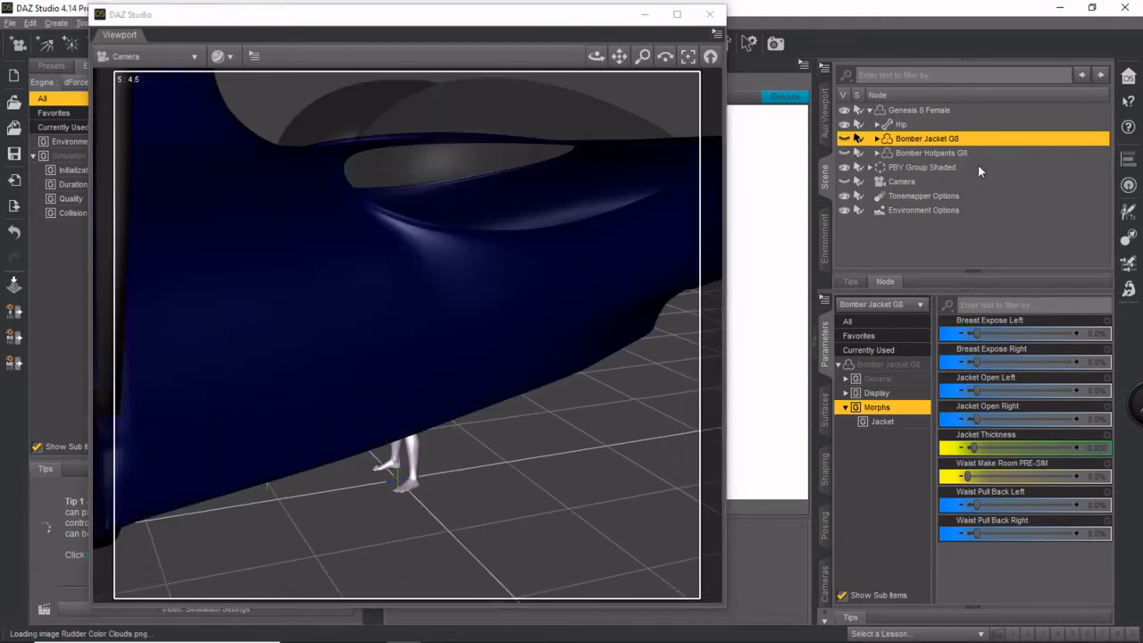
pyautogui.click(591, 310)
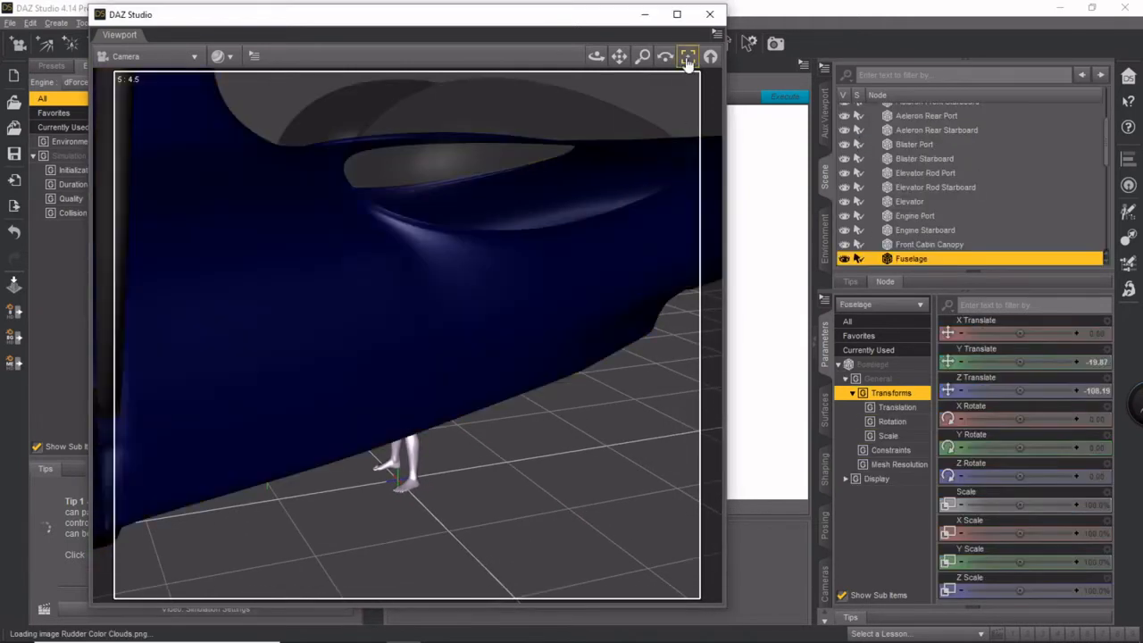
pyautogui.click(686, 57)
pyautogui.moveTo(595, 56); pyautogui.dragTo(197, 79)
pyautogui.click(215, 59)
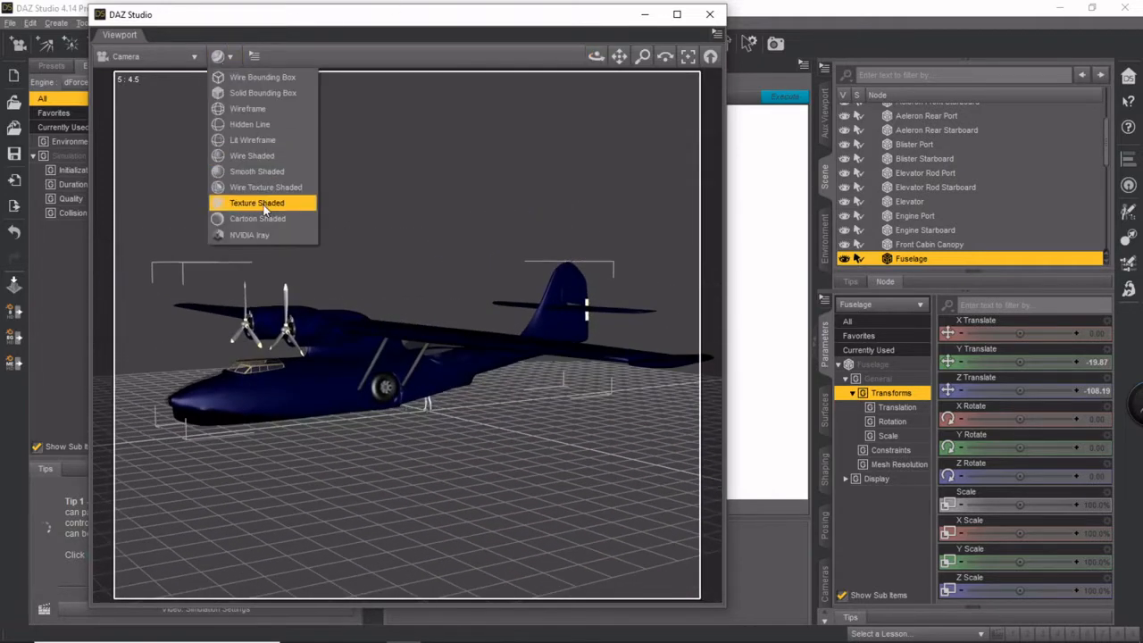
pyautogui.click(259, 234)
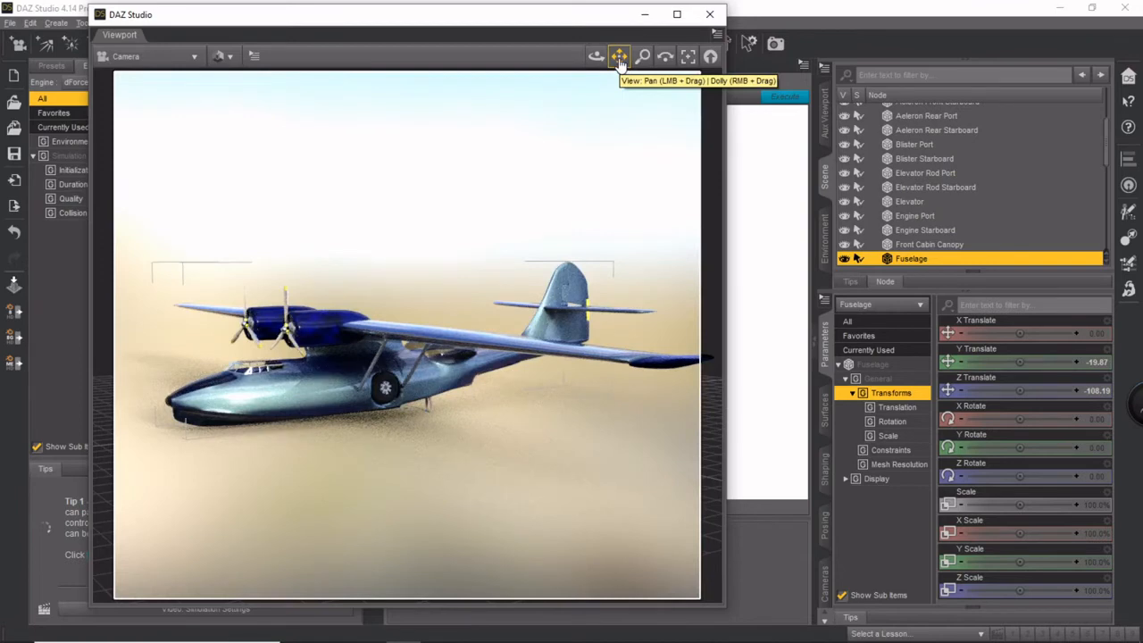
# Examine the PBY aircraft in the Iray preview from the nose, from above and from both sides
pyautogui.click(620, 62)
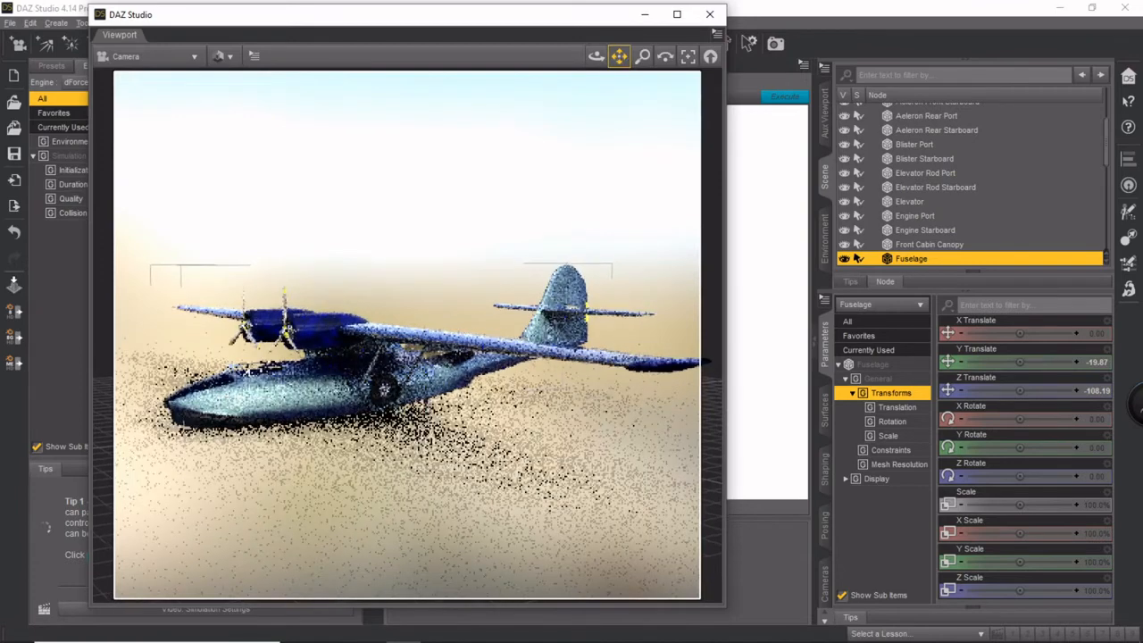
pyautogui.moveTo(596, 59); pyautogui.dragTo(596, 34)
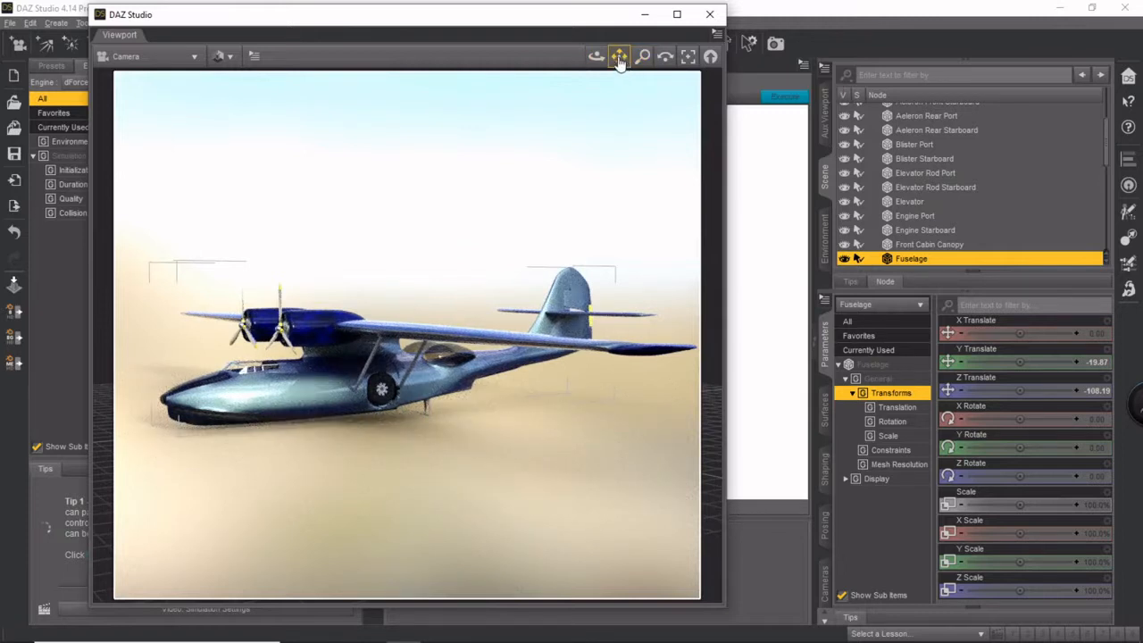
pyautogui.moveTo(615, 58); pyautogui.dragTo(608, 63)
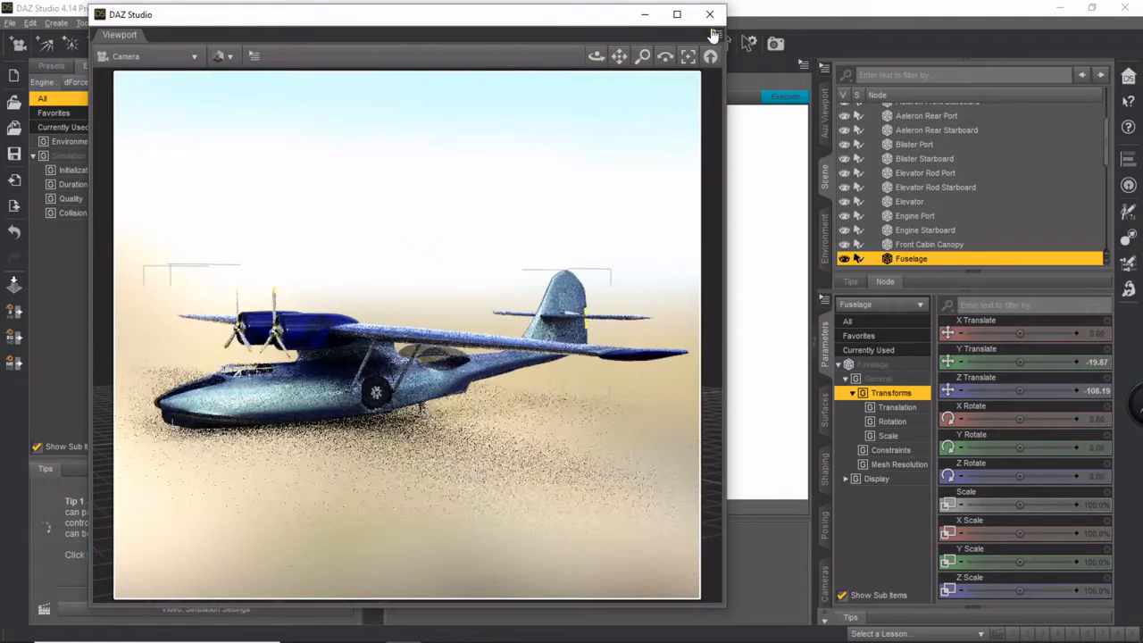
pyautogui.moveTo(598, 58)
pyautogui.mouseDown()
pyautogui.moveTo(601, 68)
pyautogui.moveTo(604, 59)
pyautogui.mouseUp()
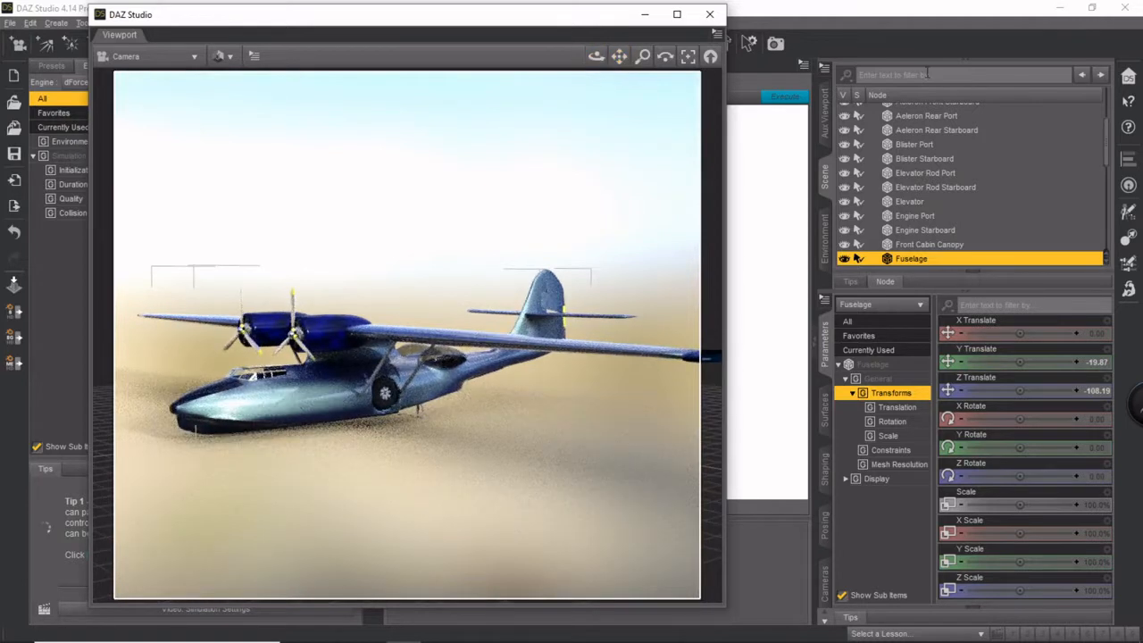
pyautogui.moveTo(619, 57); pyautogui.dragTo(600, 58)
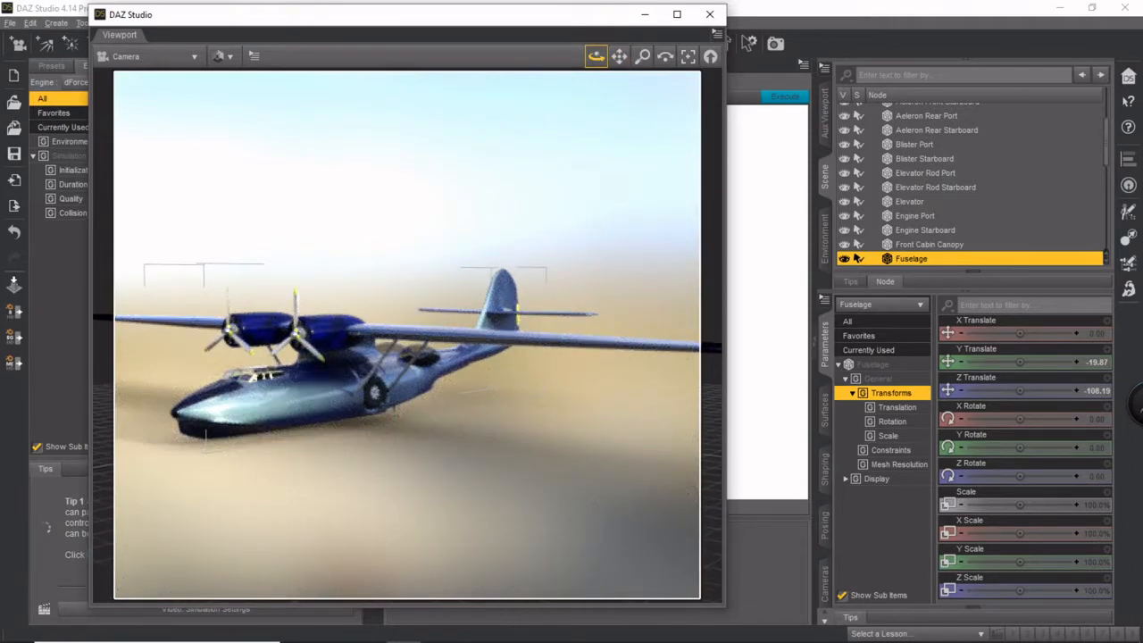
pyautogui.moveTo(599, 57); pyautogui.dragTo(599, 57)
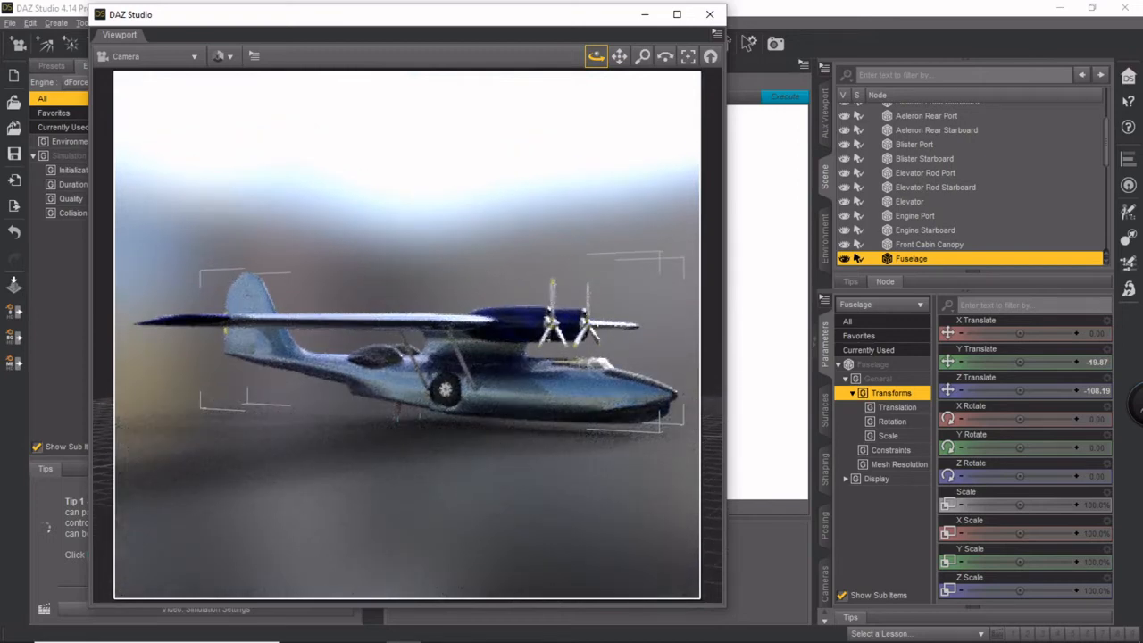
pyautogui.moveTo(599, 57); pyautogui.dragTo(600, 57)
pyautogui.moveTo(375, 23); pyautogui.dragTo(677, 22)
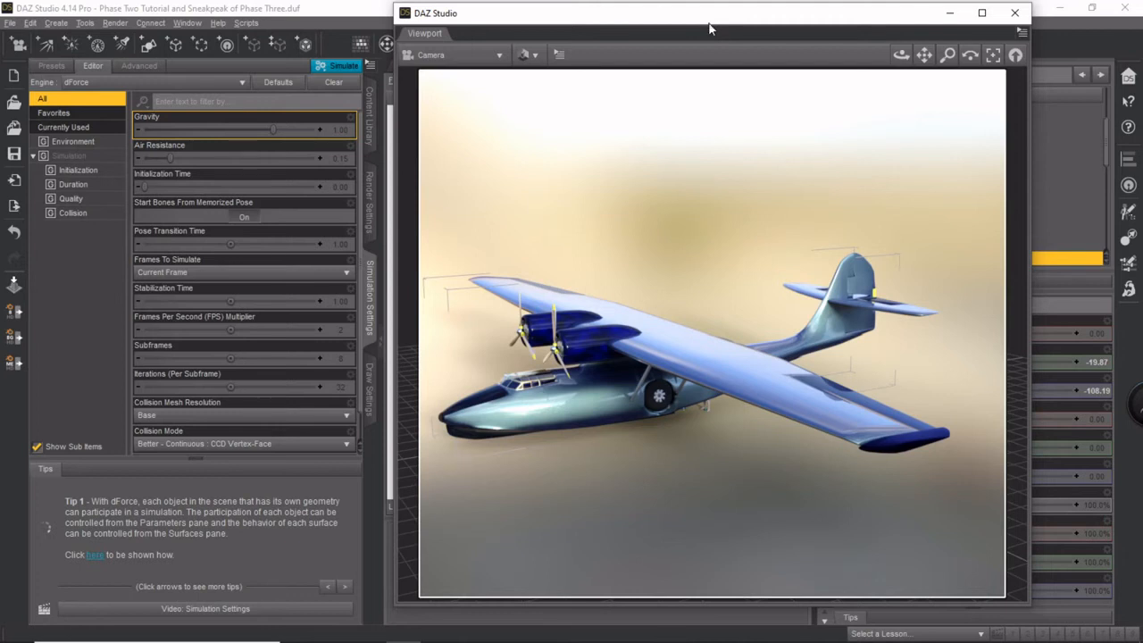
pyautogui.moveTo(901, 55)
pyautogui.mouseDown()
pyautogui.moveTo(933, 55)
pyautogui.moveTo(907, 54)
pyautogui.moveTo(941, 66)
pyautogui.moveTo(905, 63)
pyautogui.moveTo(937, 75)
pyautogui.moveTo(906, 56)
pyautogui.moveTo(930, 32)
pyautogui.moveTo(904, 34)
pyautogui.mouseUp()
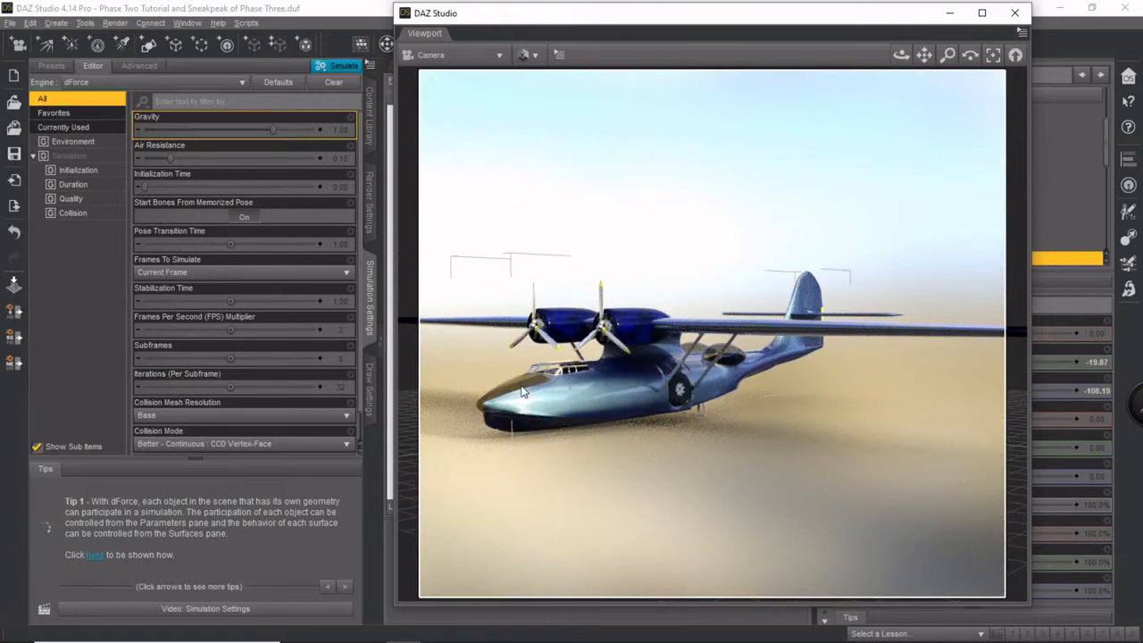
pyautogui.moveTo(869, 21); pyautogui.dragTo(546, 45)
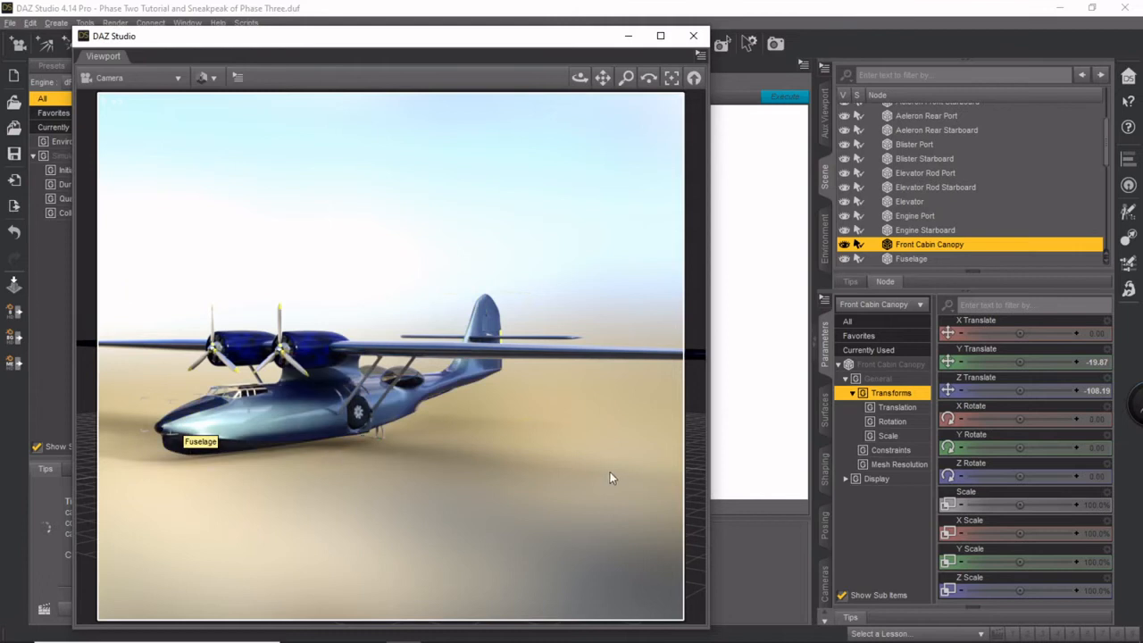
pyautogui.moveTo(579, 77); pyautogui.dragTo(569, 278)
pyautogui.moveTo(605, 82); pyautogui.dragTo(600, 73)
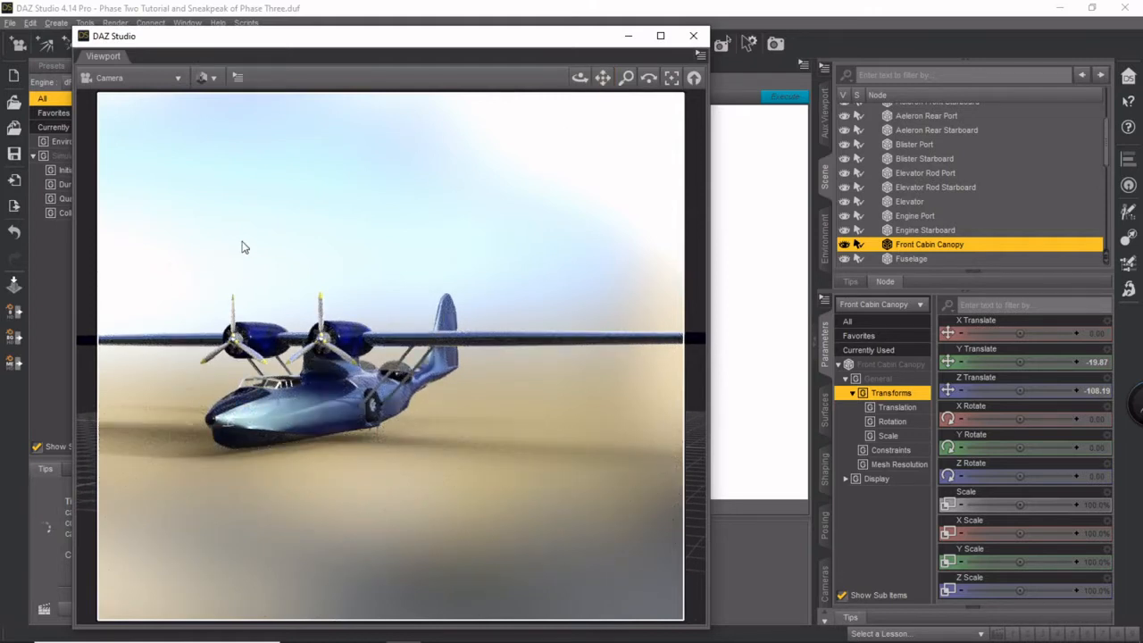
# Examine the PBY aircraft's wing and tail from the port side, from above, from the rear and close to the nose
pyautogui.moveTo(580, 78); pyautogui.dragTo(581, 77)
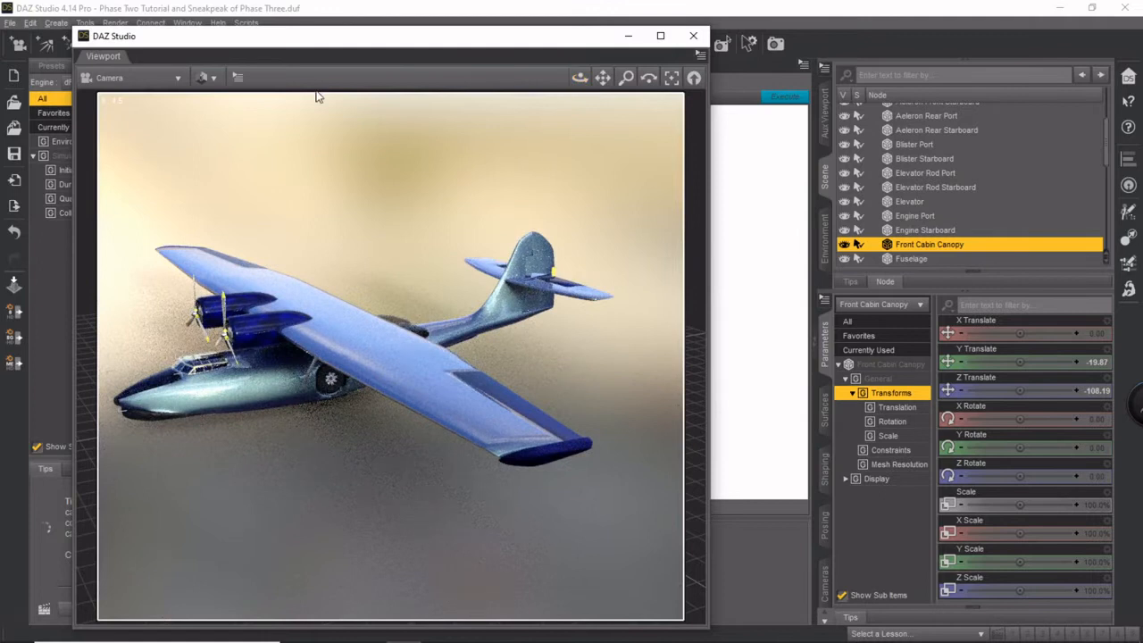
pyautogui.moveTo(369, 48); pyautogui.dragTo(604, 51)
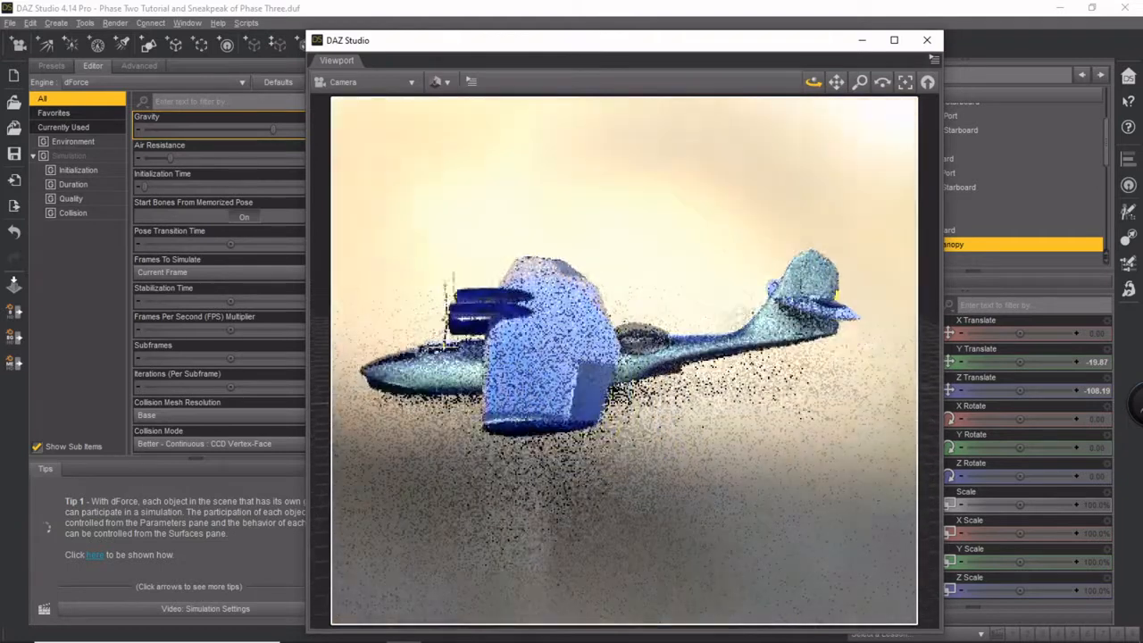
pyautogui.moveTo(813, 82); pyautogui.dragTo(816, 127)
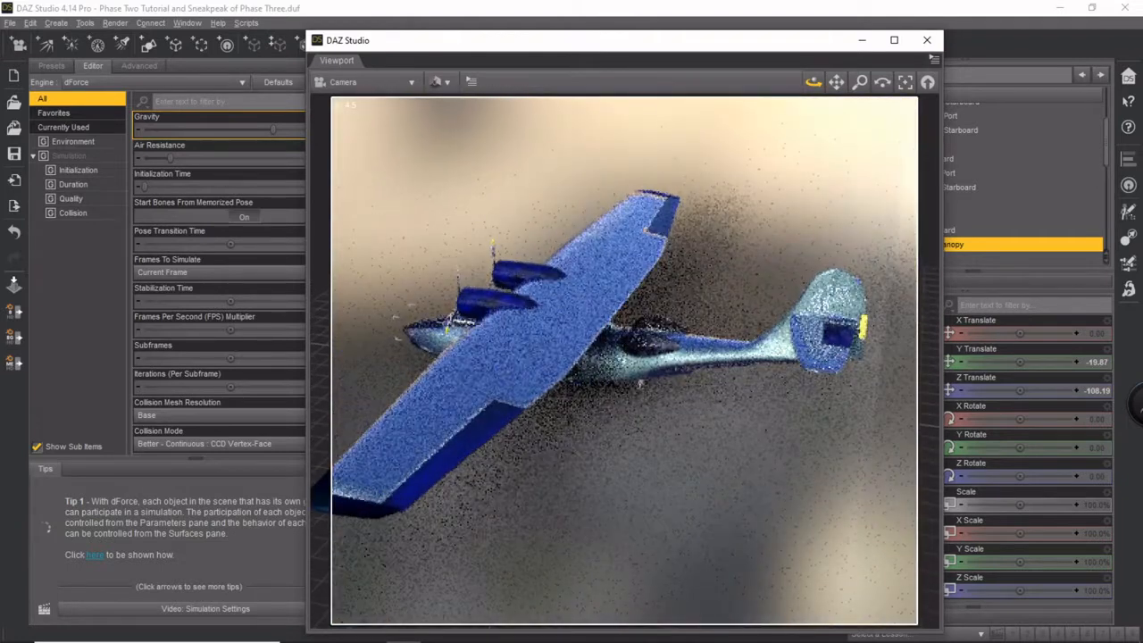
pyautogui.moveTo(813, 82)
pyautogui.mouseDown()
pyautogui.moveTo(798, 60)
pyautogui.moveTo(813, 75)
pyautogui.mouseUp()
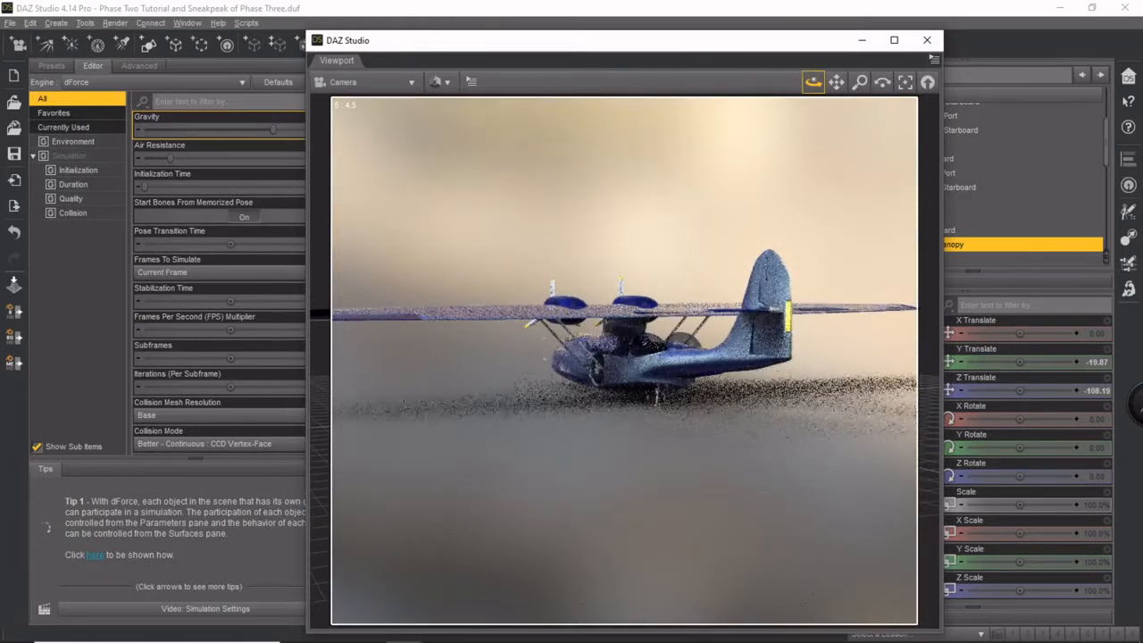
pyautogui.moveTo(814, 82); pyautogui.dragTo(490, 21)
pyautogui.scroll(6, 490, 201)
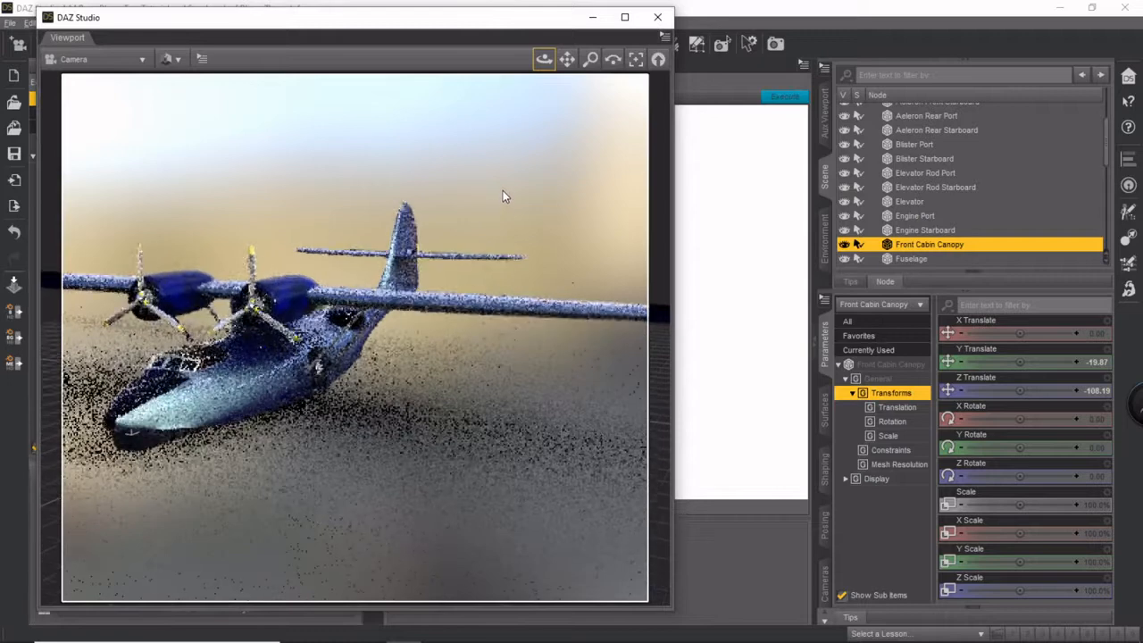
pyautogui.scroll(2, 503, 192)
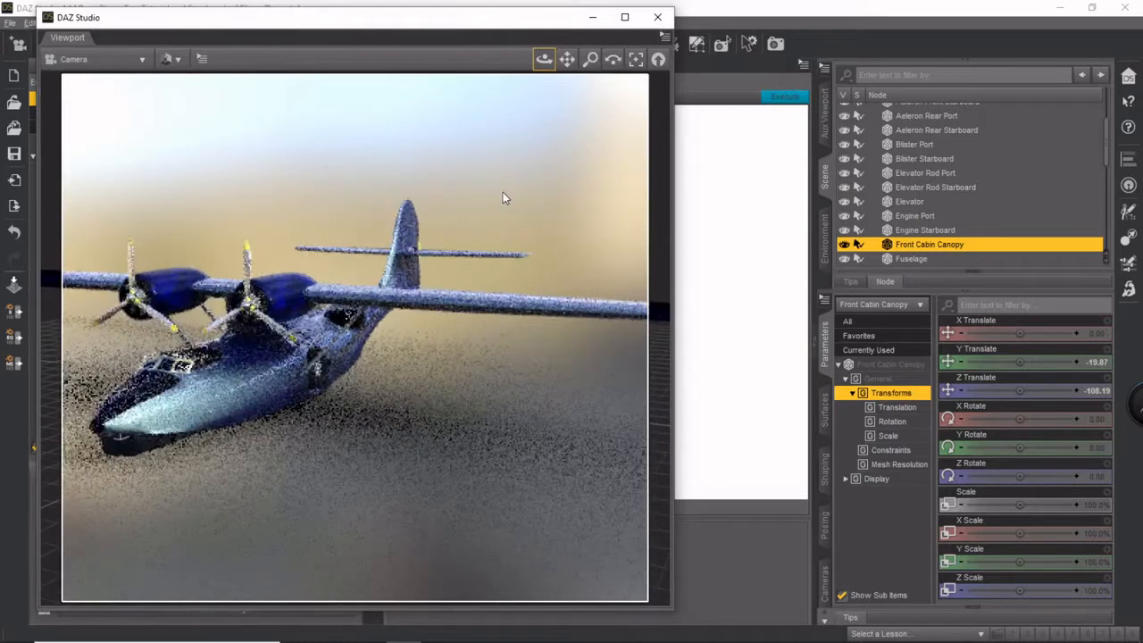
# Examine the PBY's nose, propellers and tail up close, circling from the port side to the starboard side
pyautogui.moveTo(568, 67); pyautogui.dragTo(532, 52)
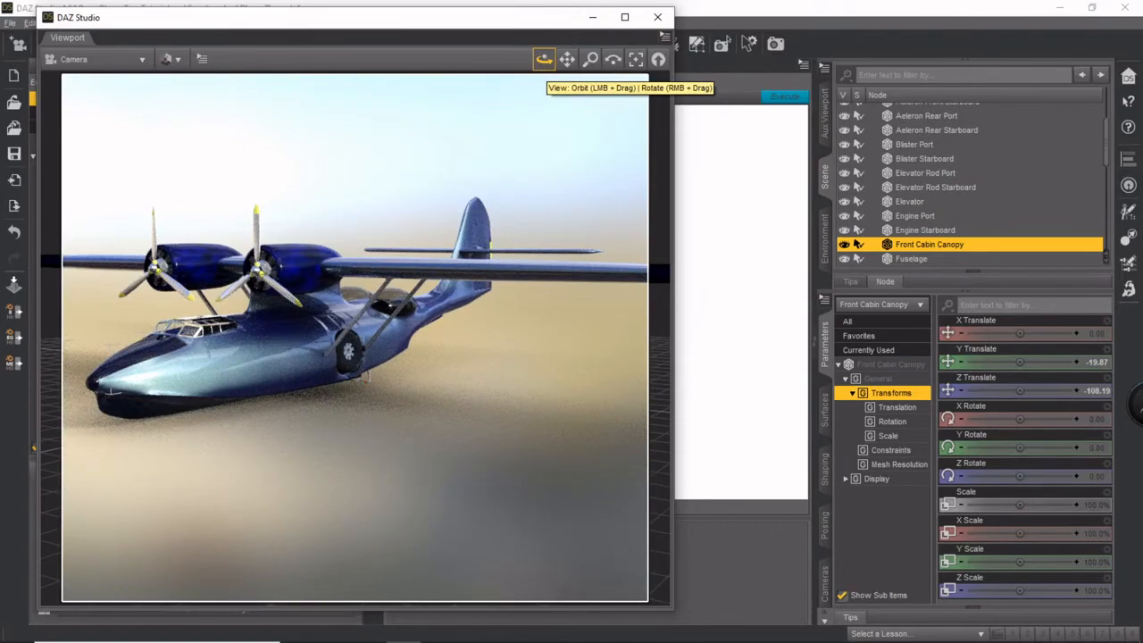
pyautogui.moveTo(545, 59); pyautogui.dragTo(466, 53)
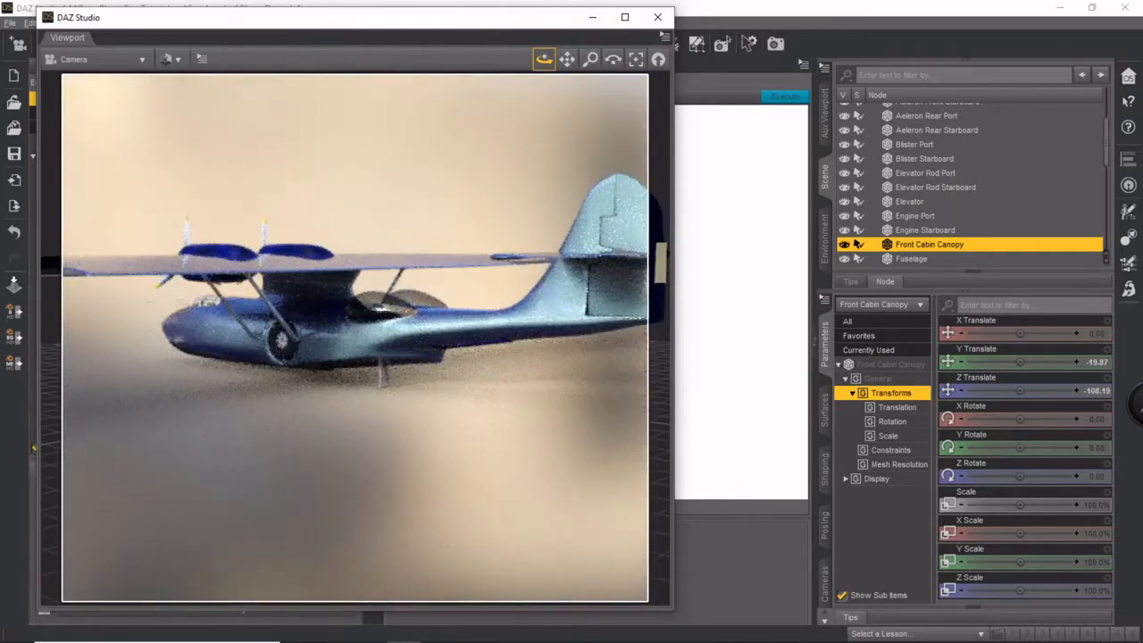
pyautogui.moveTo(543, 58); pyautogui.dragTo(579, 60)
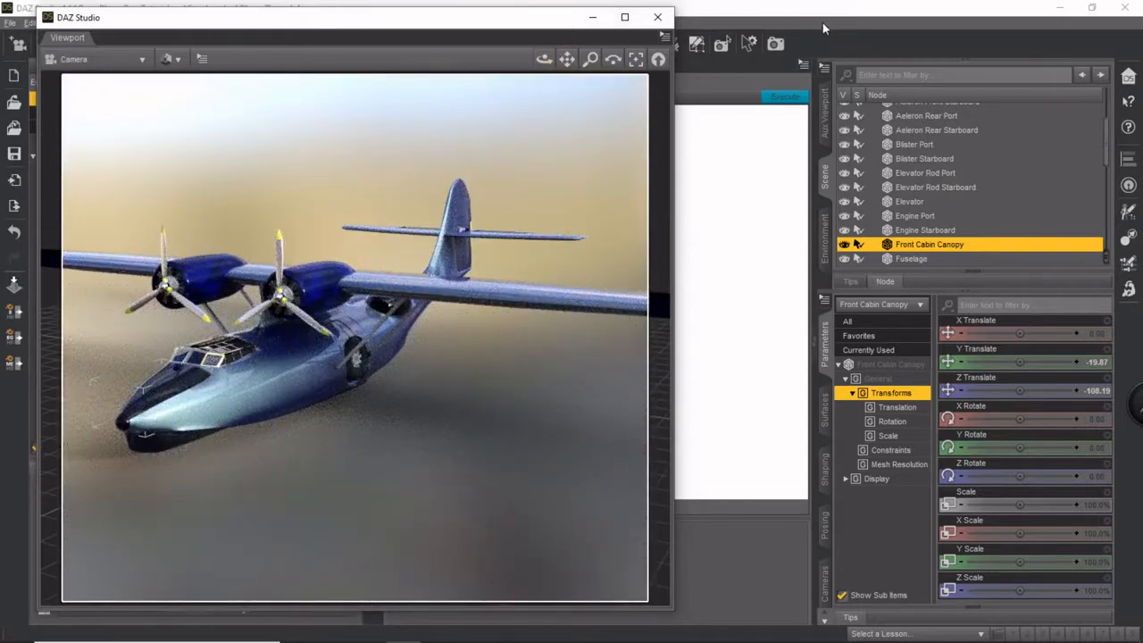
pyautogui.moveTo(527, 21); pyautogui.dragTo(507, 23)
pyautogui.moveTo(556, 59); pyautogui.dragTo(521, 52)
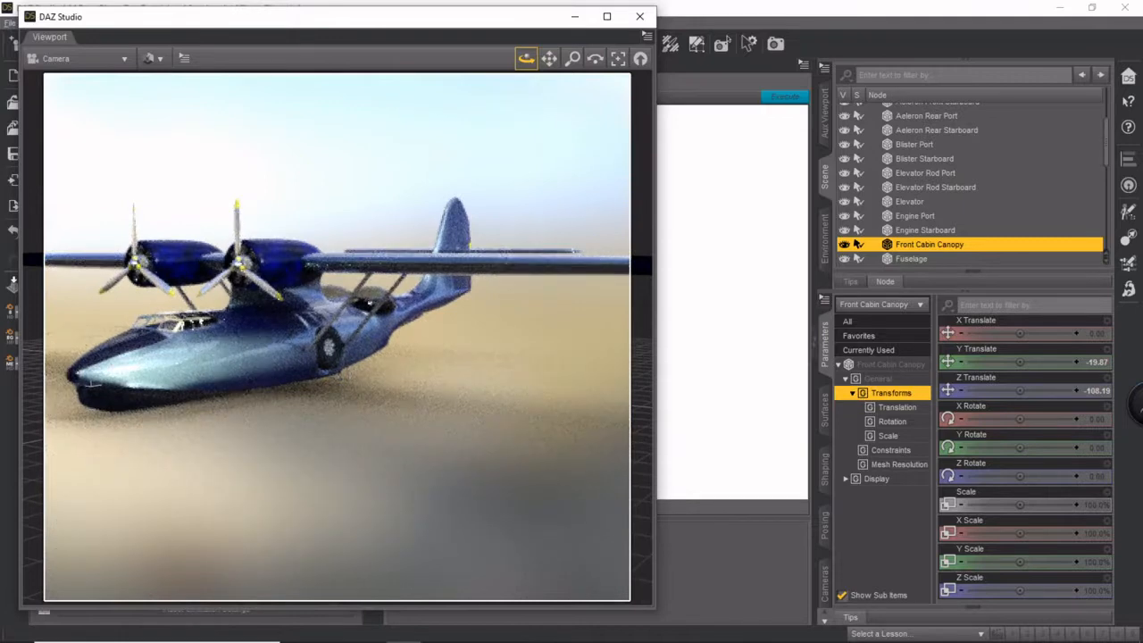
pyautogui.moveTo(527, 59); pyautogui.dragTo(591, 55)
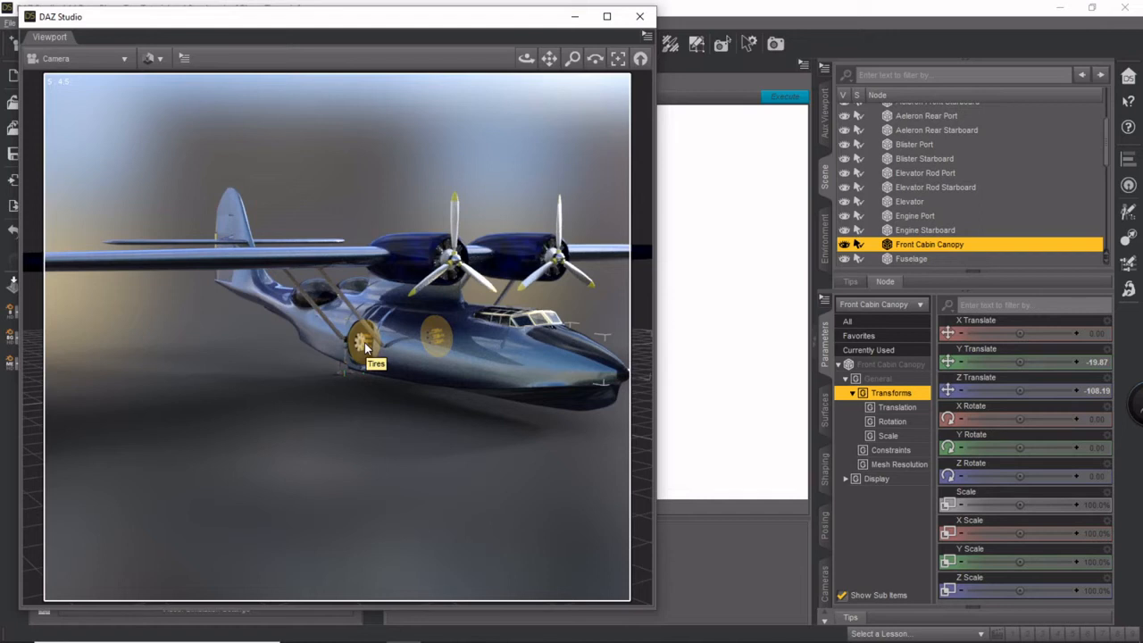
# Select the Tires and inspect the landing gear from the starboard side, then the wing's underside and top
pyautogui.click(365, 348)
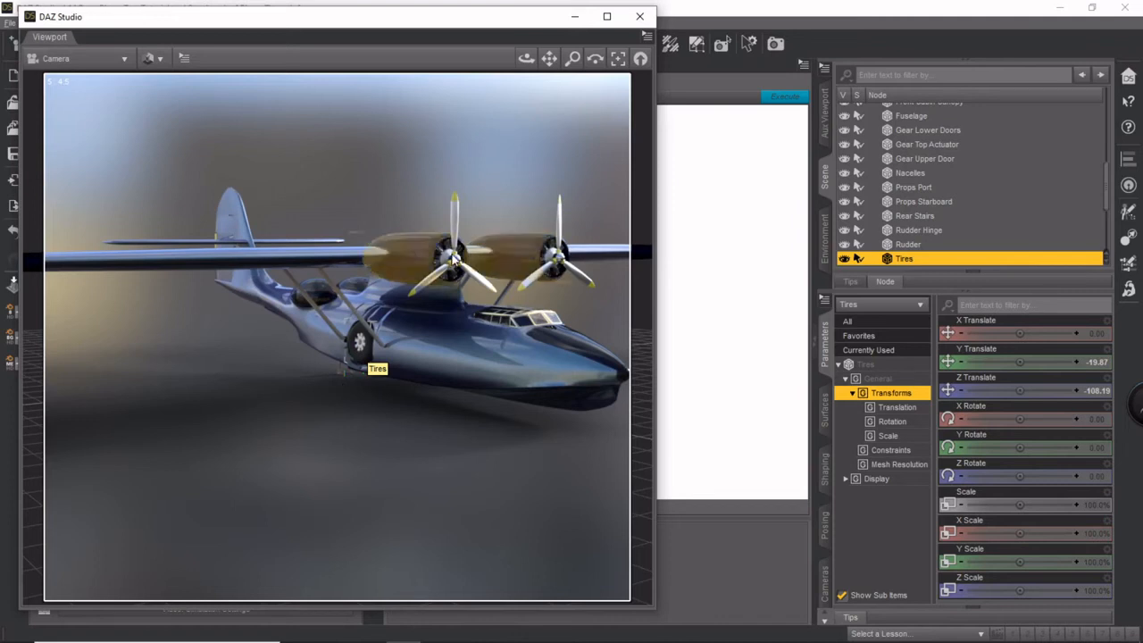
pyautogui.scroll(-3, 450, 254)
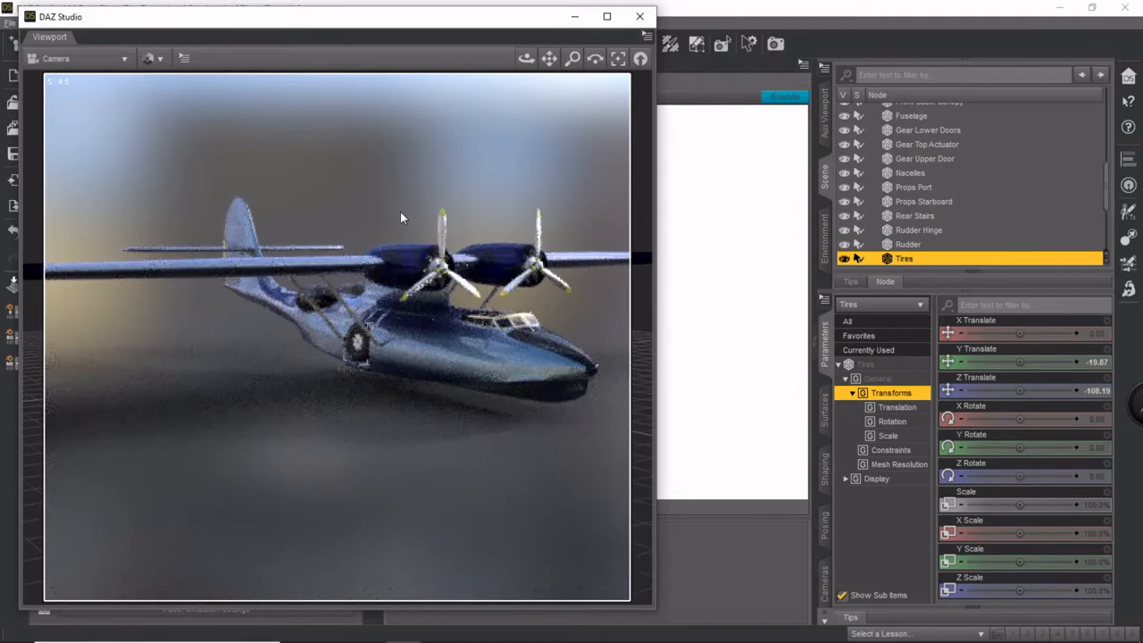
pyautogui.moveTo(527, 59); pyautogui.dragTo(615, 61)
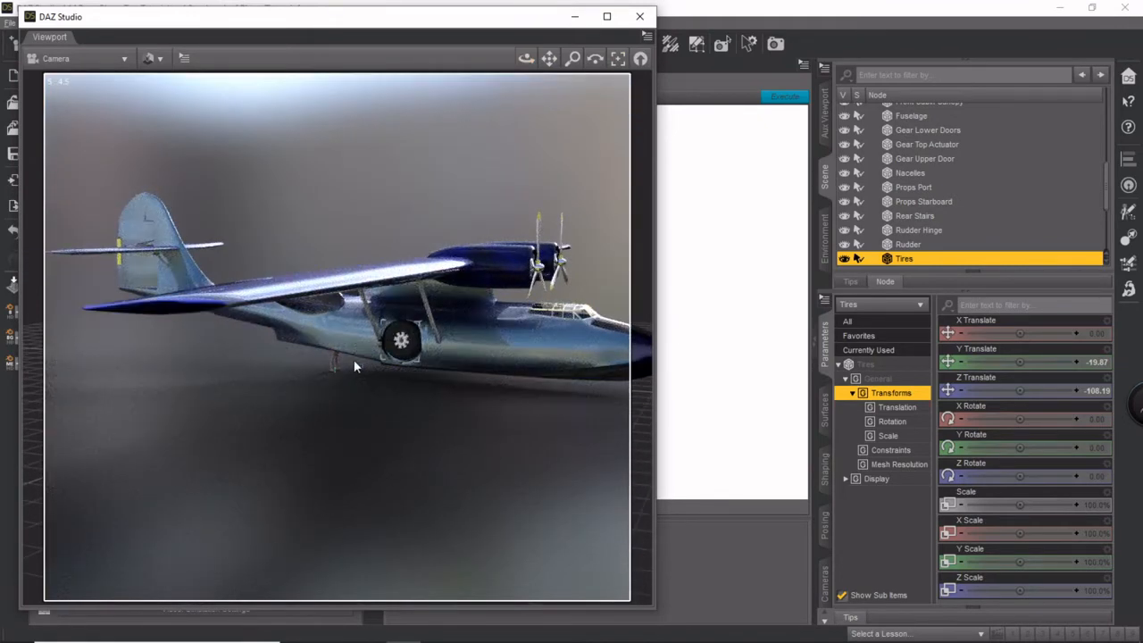
pyautogui.moveTo(526, 59); pyautogui.dragTo(527, 32)
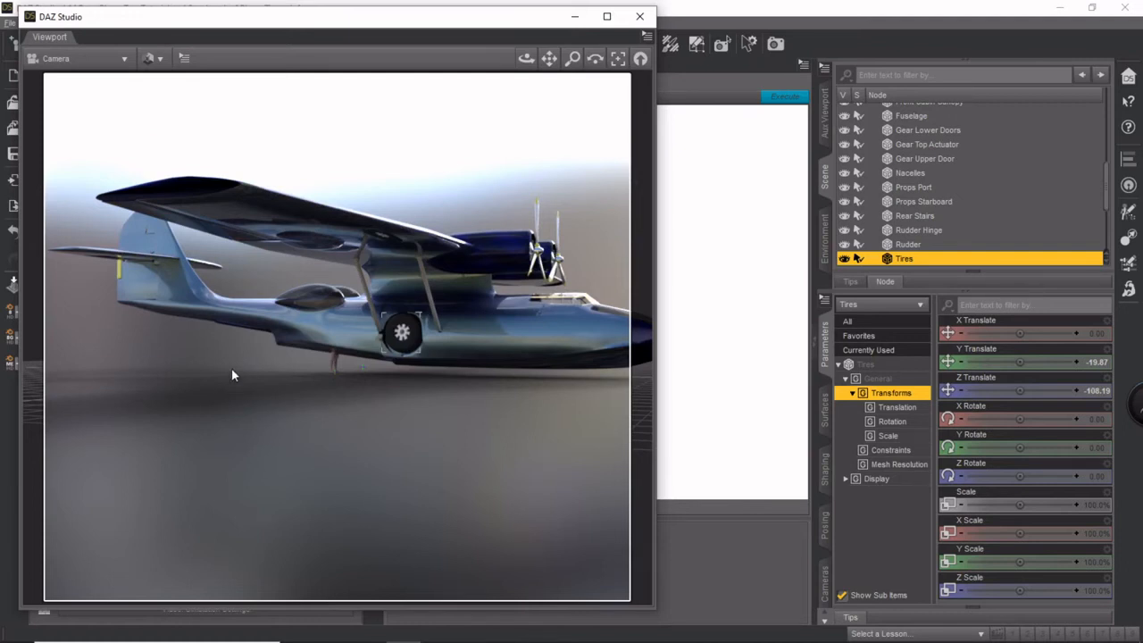
pyautogui.moveTo(504, 199); pyautogui.dragTo(384, 199, button='middle')
pyautogui.moveTo(505, 199); pyautogui.dragTo(292, 271, button='middle')
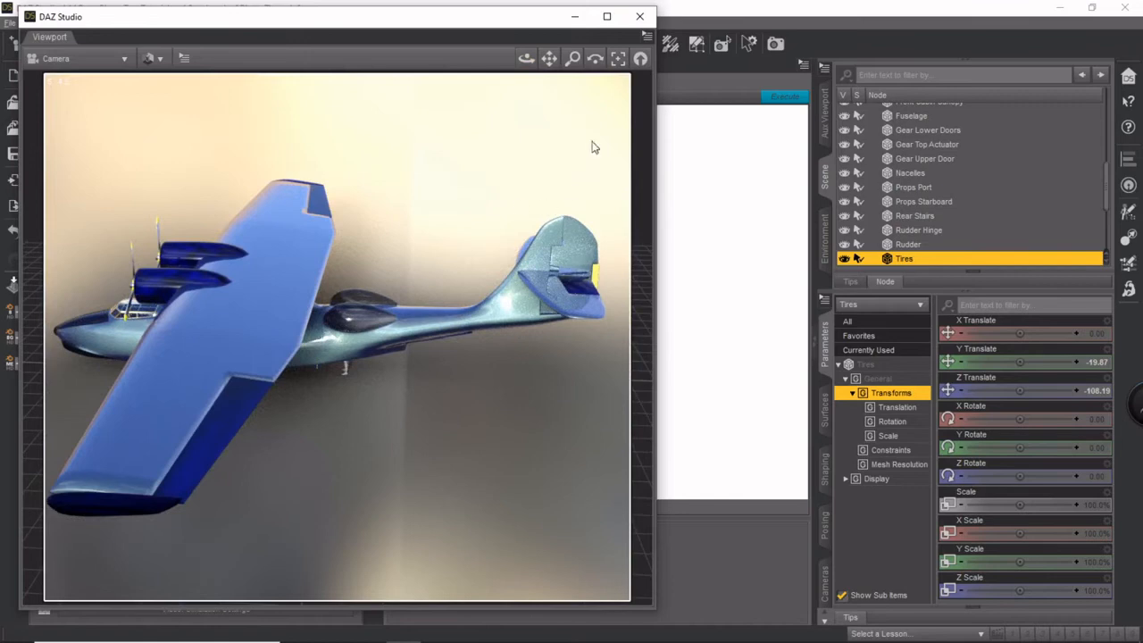
# Select the Nacelles and inspect the engine housings and wing from above and behind
pyautogui.moveTo(527, 58); pyautogui.dragTo(627, 34)
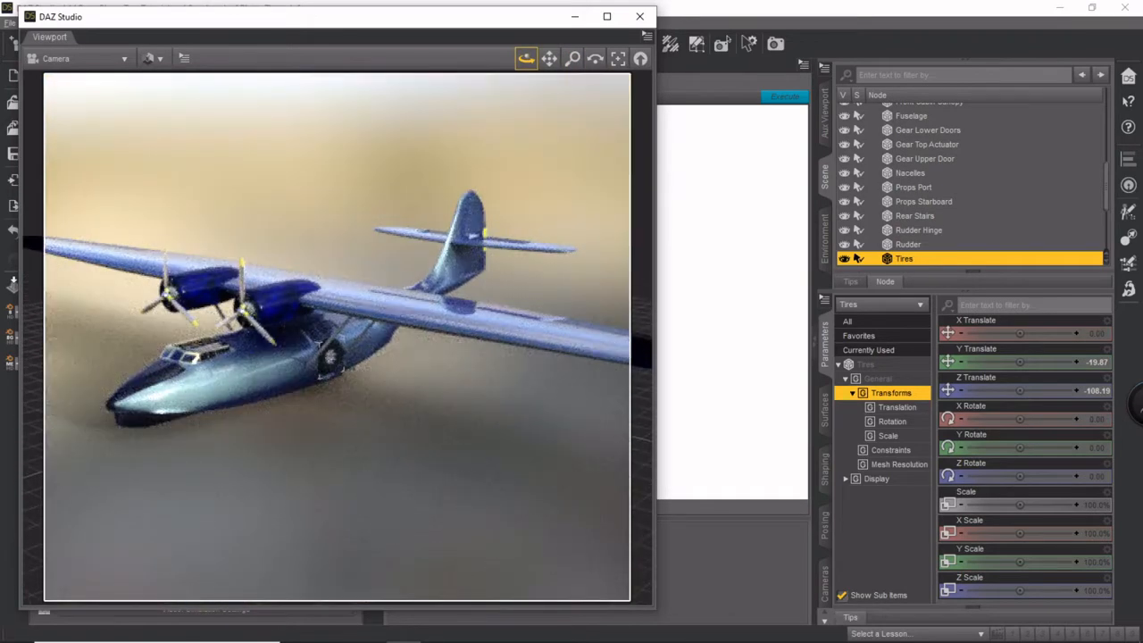
pyautogui.moveTo(527, 58); pyautogui.dragTo(262, 67)
pyautogui.moveTo(546, 63); pyautogui.dragTo(520, 53)
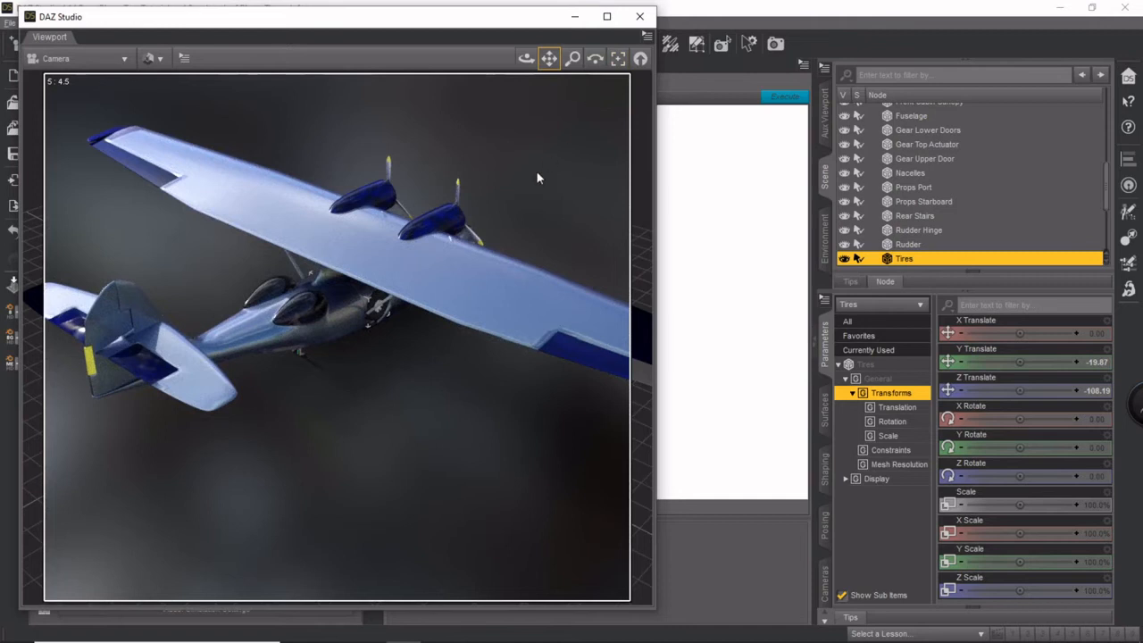
pyautogui.click(432, 215)
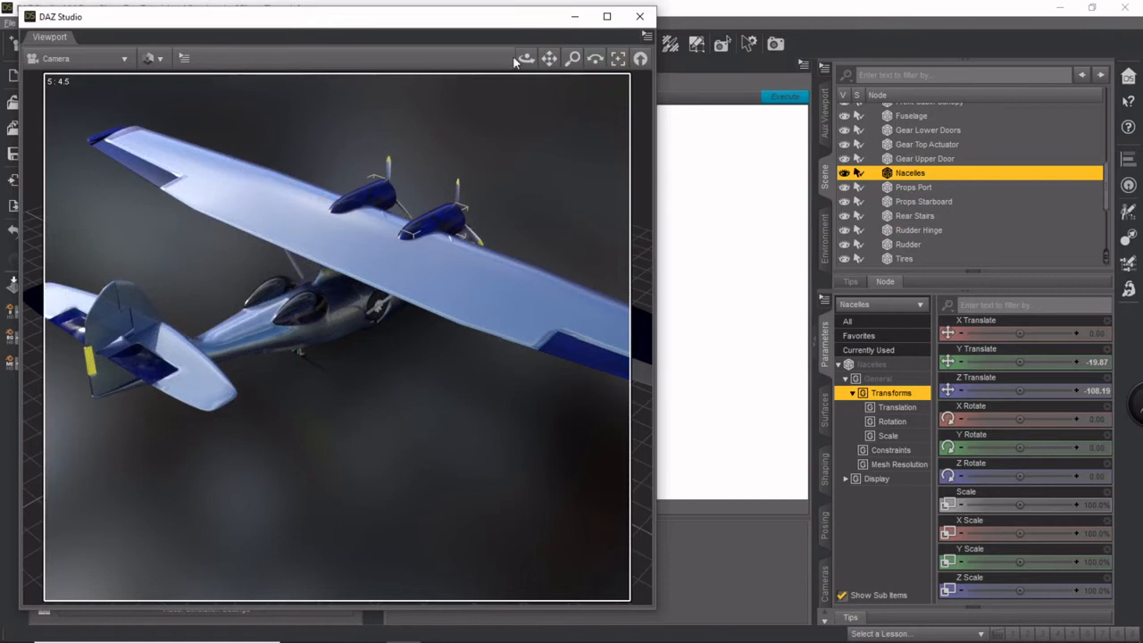
pyautogui.moveTo(527, 59); pyautogui.dragTo(500, 65)
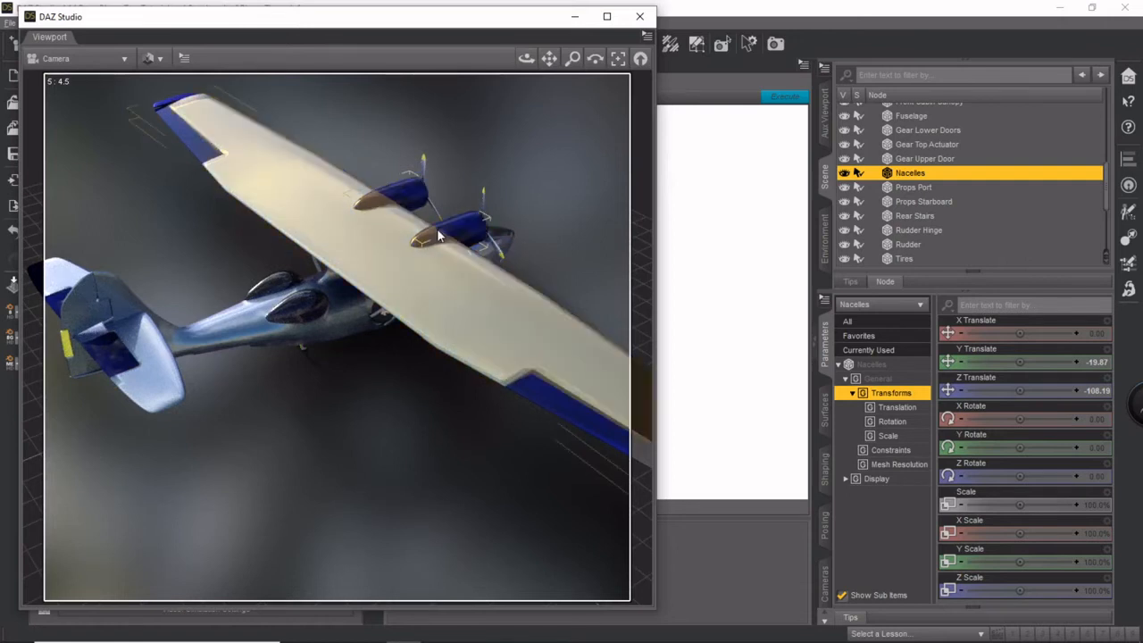
pyautogui.moveTo(527, 58); pyautogui.dragTo(550, 23)
pyautogui.moveTo(550, 67); pyautogui.dragTo(493, 65)
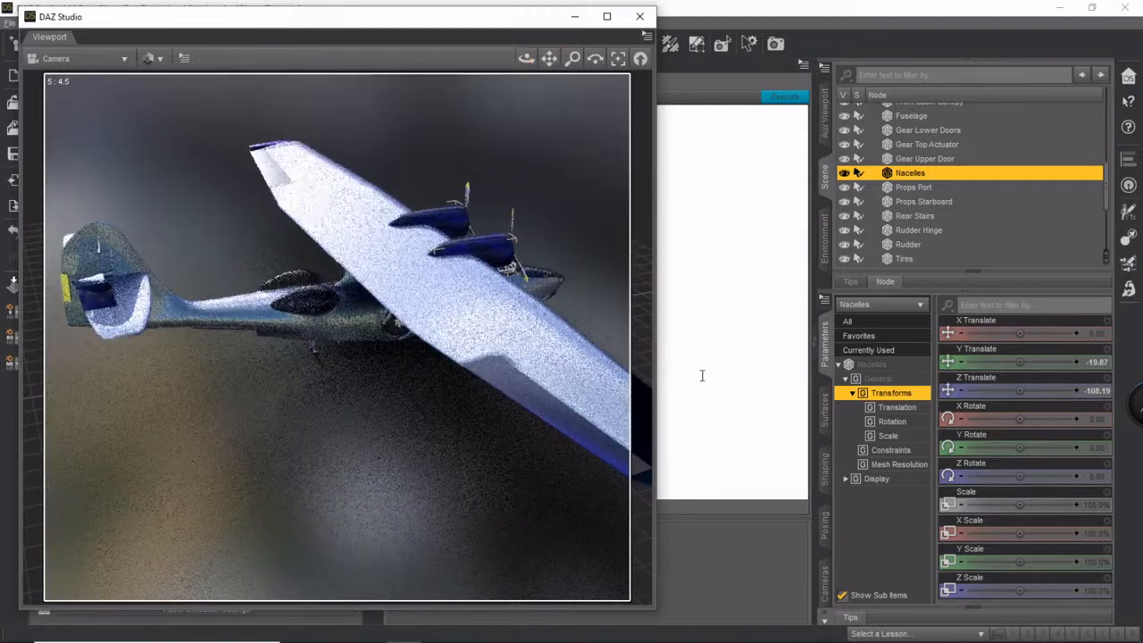
# Identify the control surfaces by selecting Aeleron Front Starboard, Aeleron Rear Port, Vertical Aeleron and Rudder in turn, viewed from behind
pyautogui.click(529, 401)
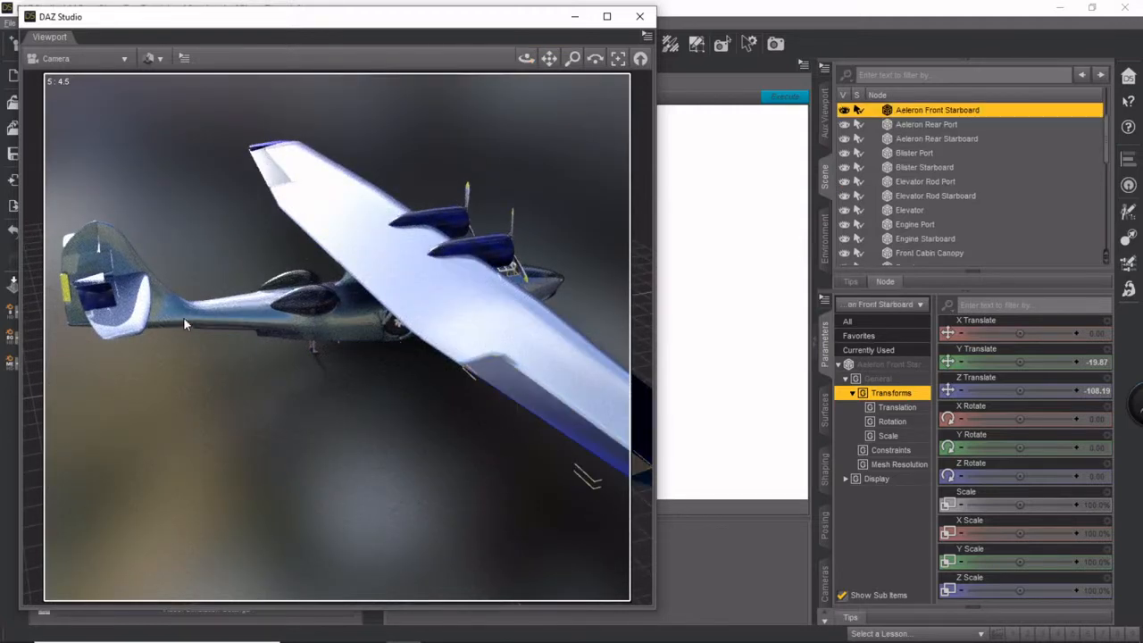
pyautogui.moveTo(526, 59); pyautogui.dragTo(513, 67)
pyautogui.click(288, 409)
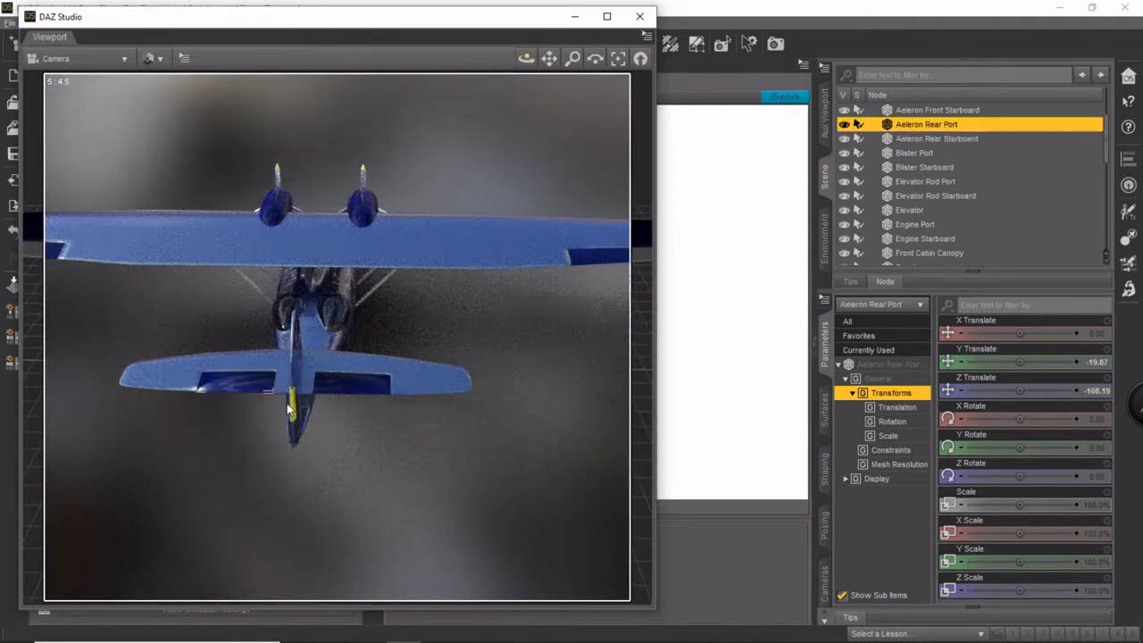
pyautogui.click(287, 406)
pyautogui.moveTo(526, 58); pyautogui.dragTo(133, 244)
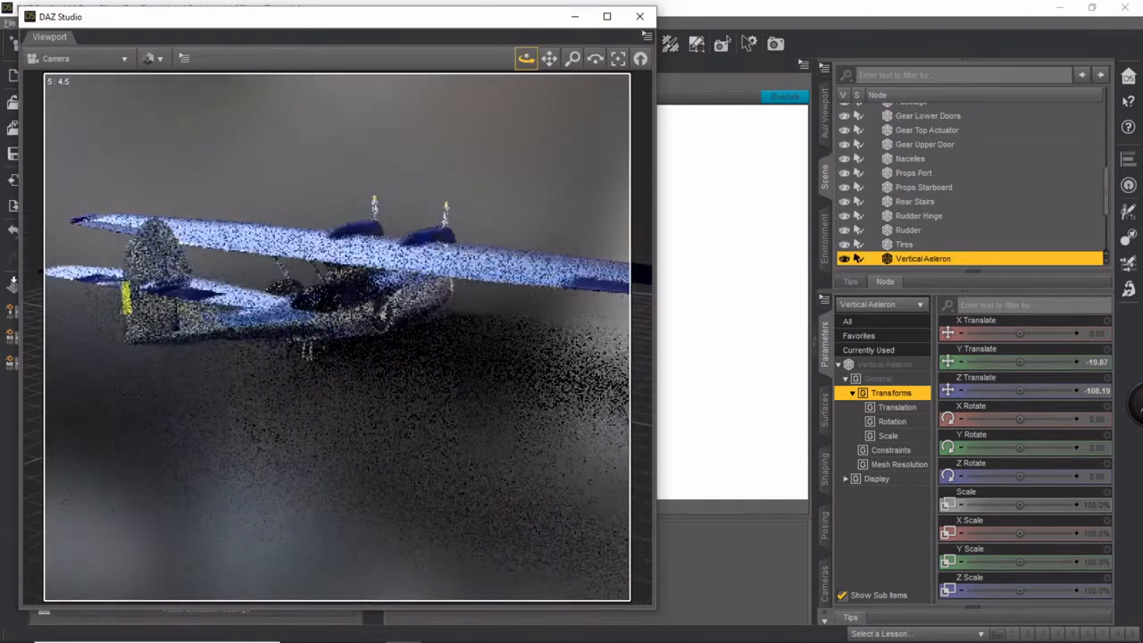
pyautogui.click(135, 256)
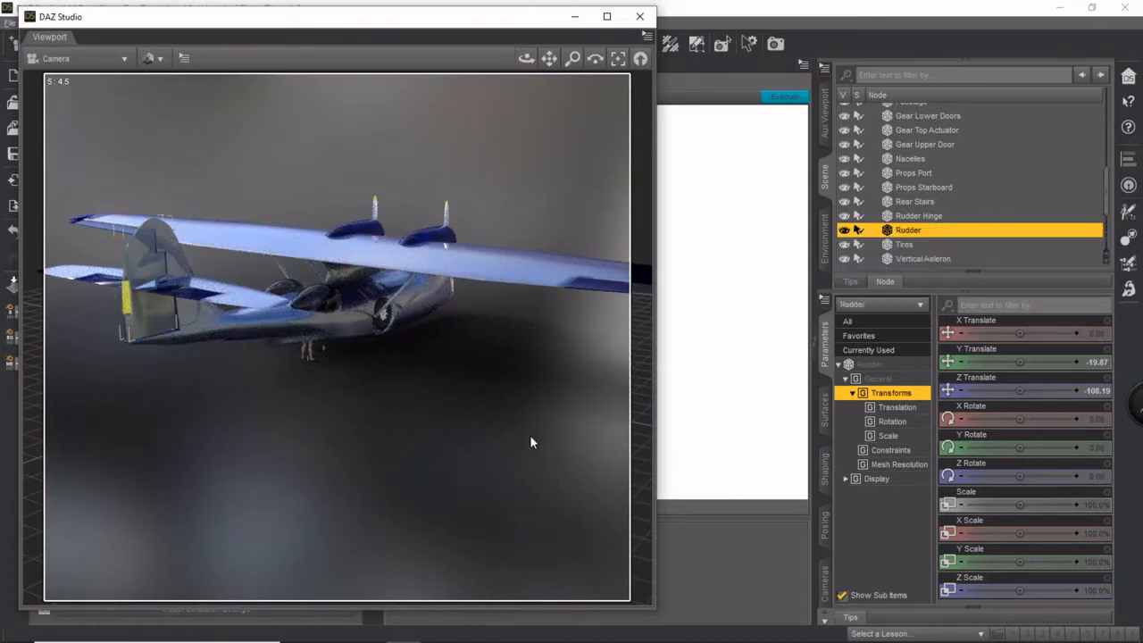
# Examine the whole PBY aircraft head-on and from the front port quarter
pyautogui.moveTo(526, 59); pyautogui.dragTo(214, 53)
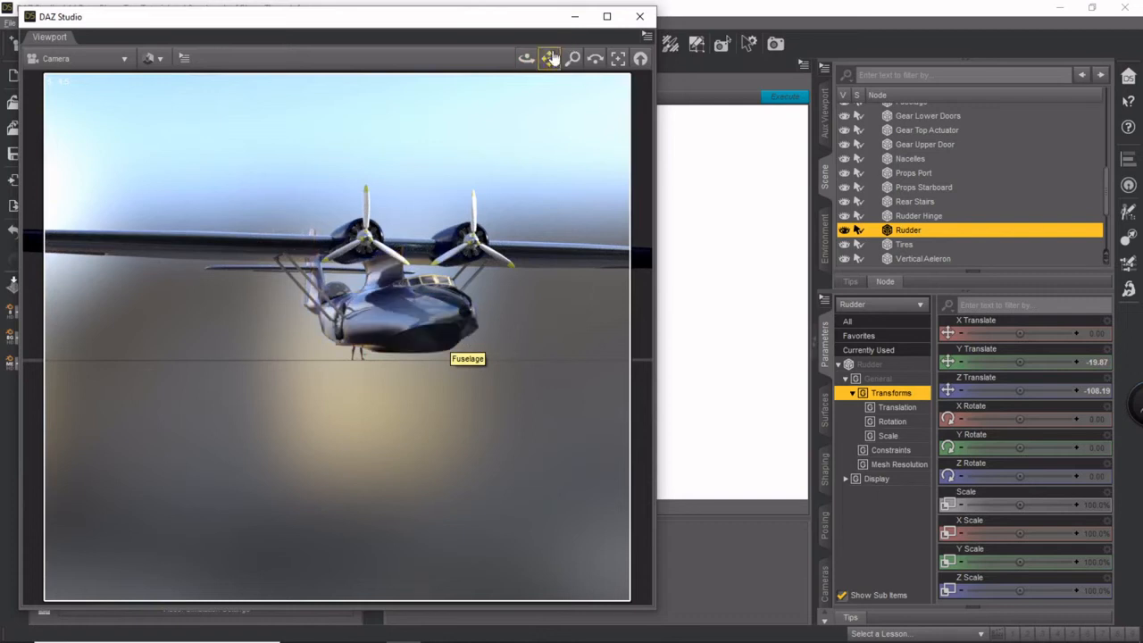
pyautogui.moveTo(526, 58); pyautogui.dragTo(526, 67)
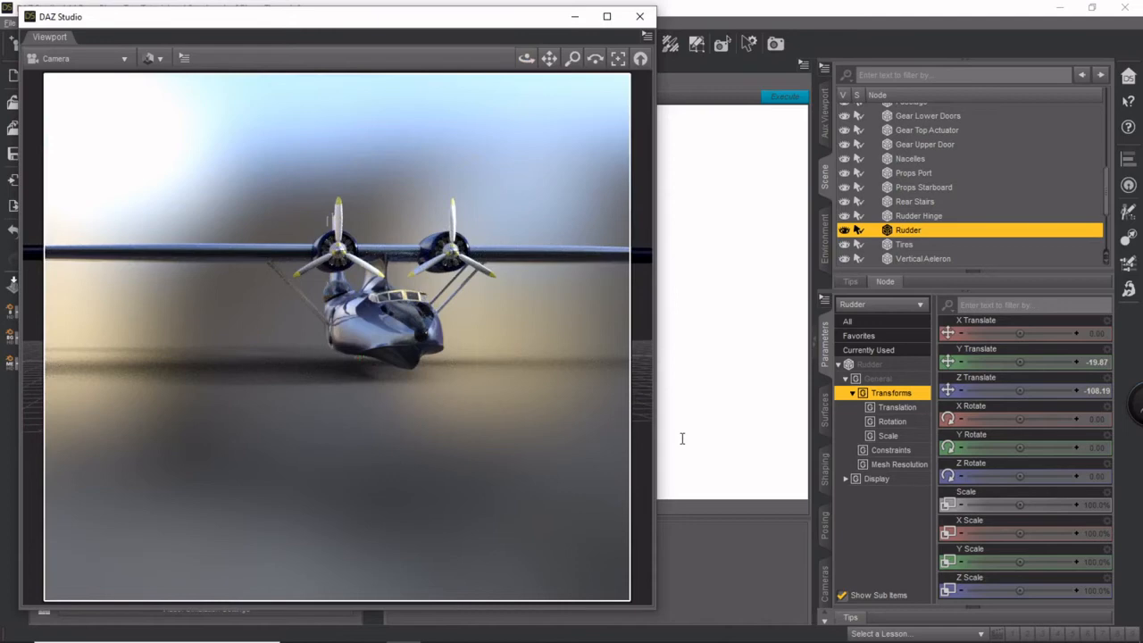
pyautogui.moveTo(527, 59); pyautogui.dragTo(645, 46)
pyautogui.moveTo(527, 59); pyautogui.dragTo(458, 59)
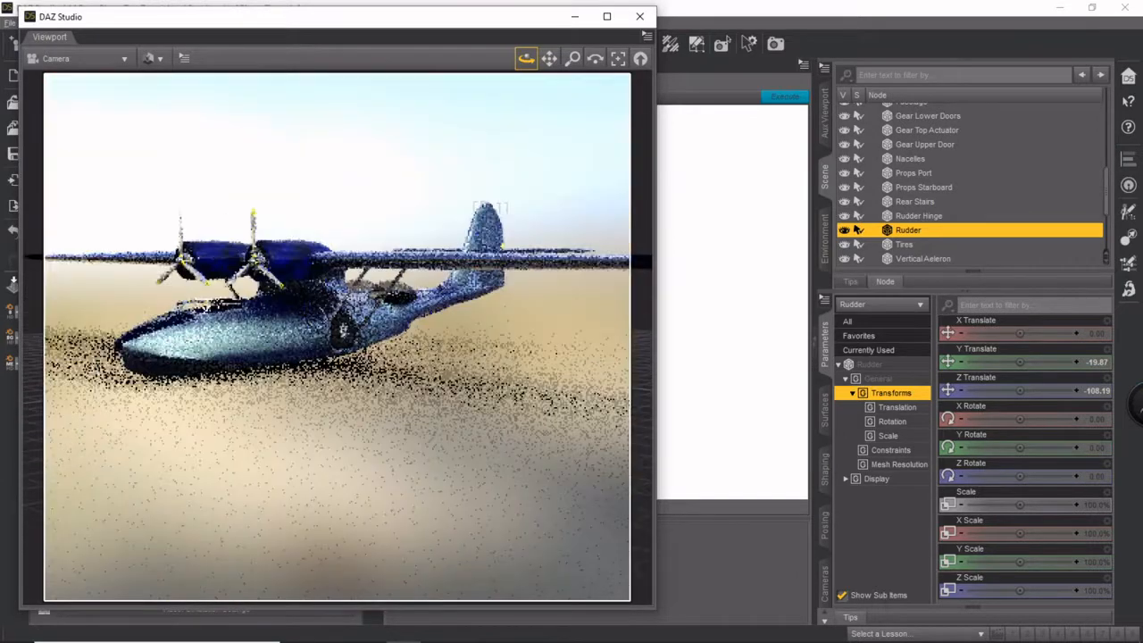
pyautogui.moveTo(549, 59); pyautogui.dragTo(572, 64)
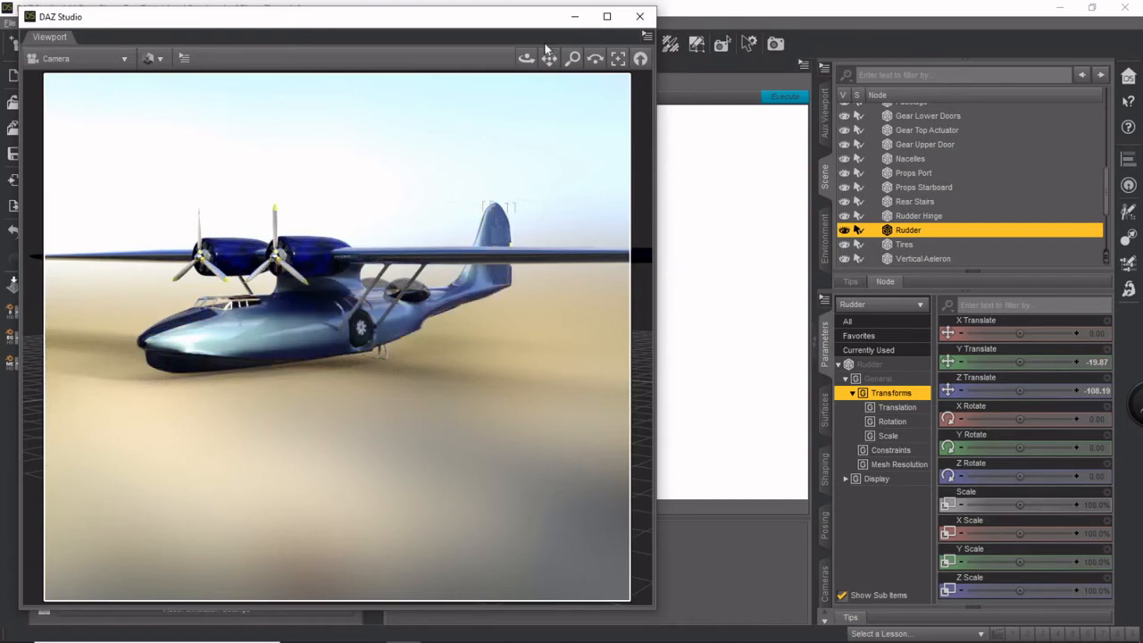
# Select Blister Port and Rear Stairs in turn, and inspect the rear fuselage from the port and starboard sides
pyautogui.moveTo(527, 59); pyautogui.dragTo(538, 168)
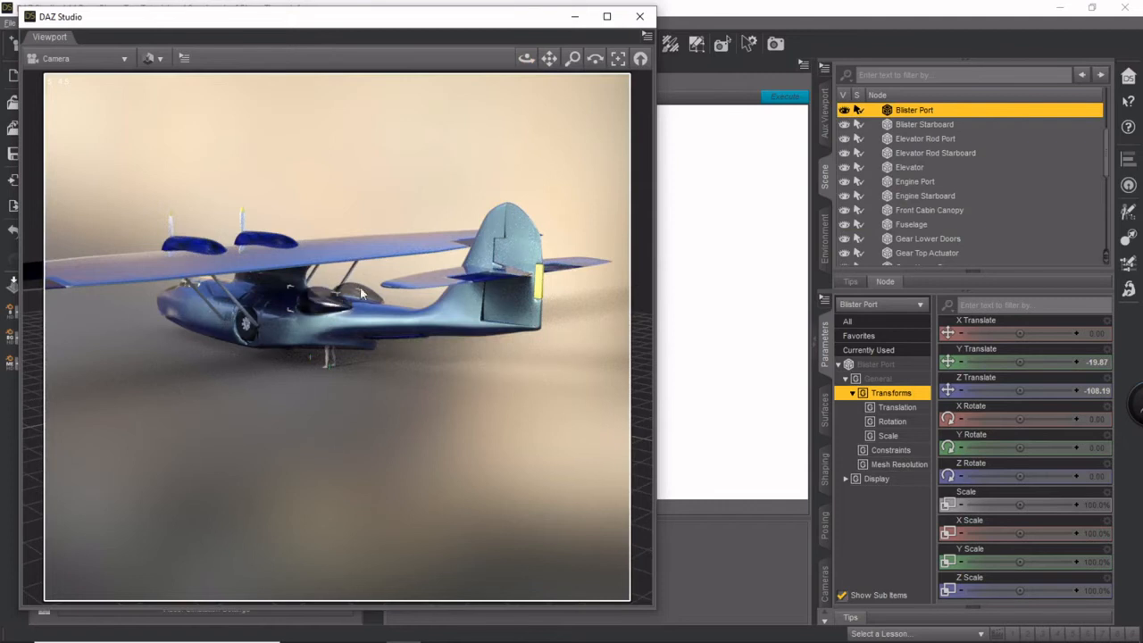
pyautogui.moveTo(526, 59)
pyautogui.mouseDown()
pyautogui.moveTo(527, 29)
pyautogui.moveTo(527, 40)
pyautogui.mouseUp()
pyautogui.scroll(5, 498, 283)
pyautogui.scroll(1, 497, 284)
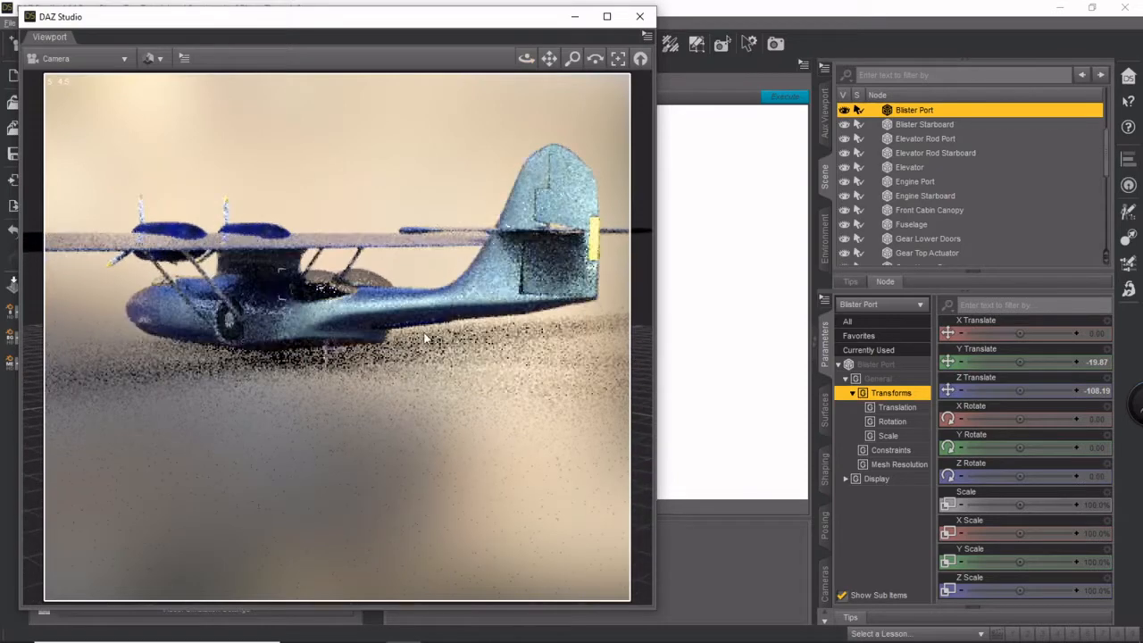
pyautogui.click(425, 324)
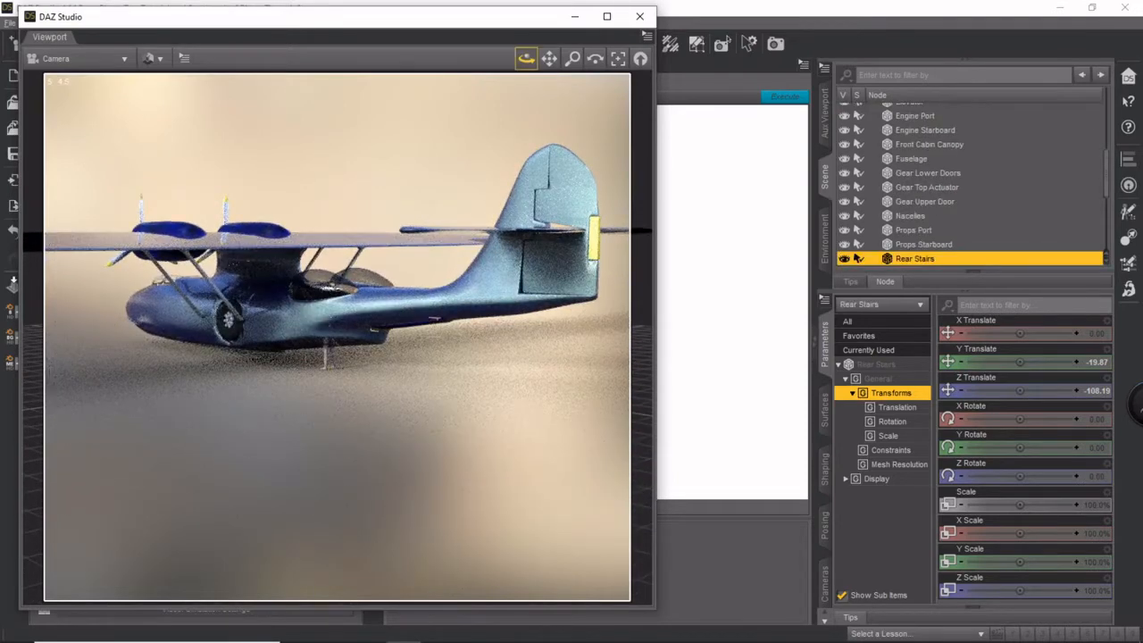
pyautogui.moveTo(527, 59); pyautogui.dragTo(468, 57)
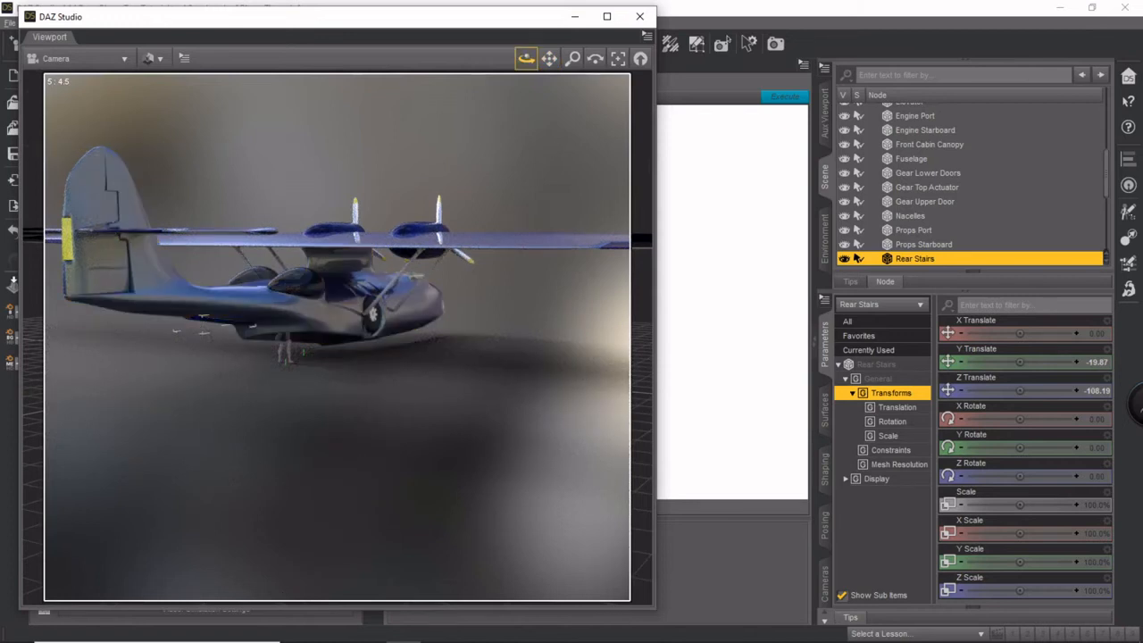
# Select the Nacelles, frame the view on them and inspect the engines and wing struts from beneath the wing
pyautogui.click(345, 255)
pyautogui.click(338, 229)
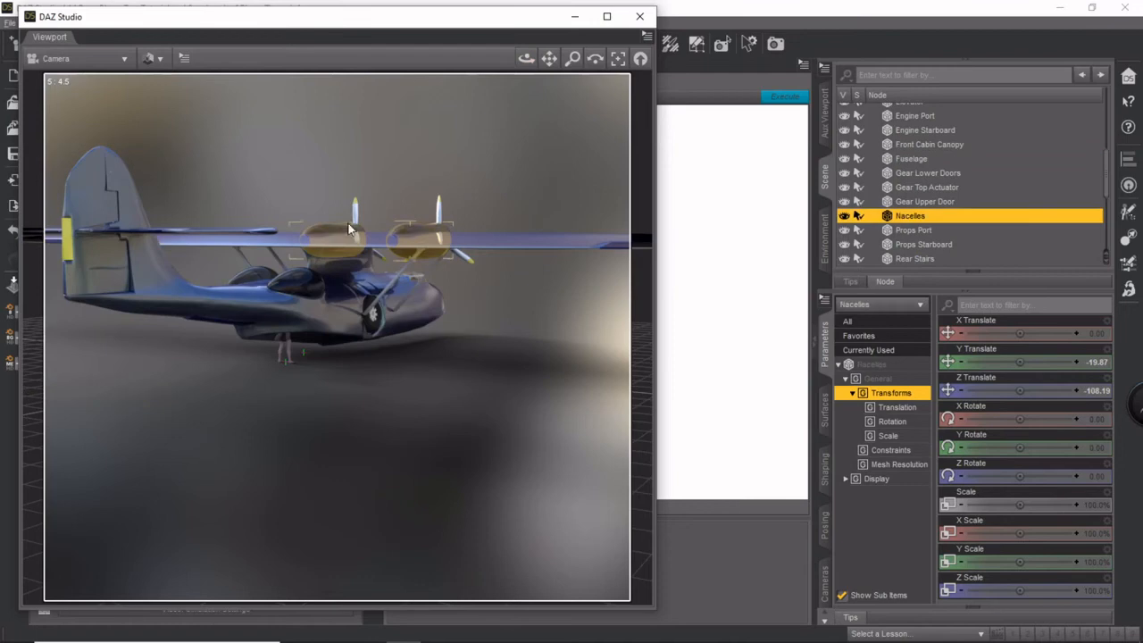
pyautogui.click(619, 60)
pyautogui.moveTo(527, 58); pyautogui.dragTo(527, 20)
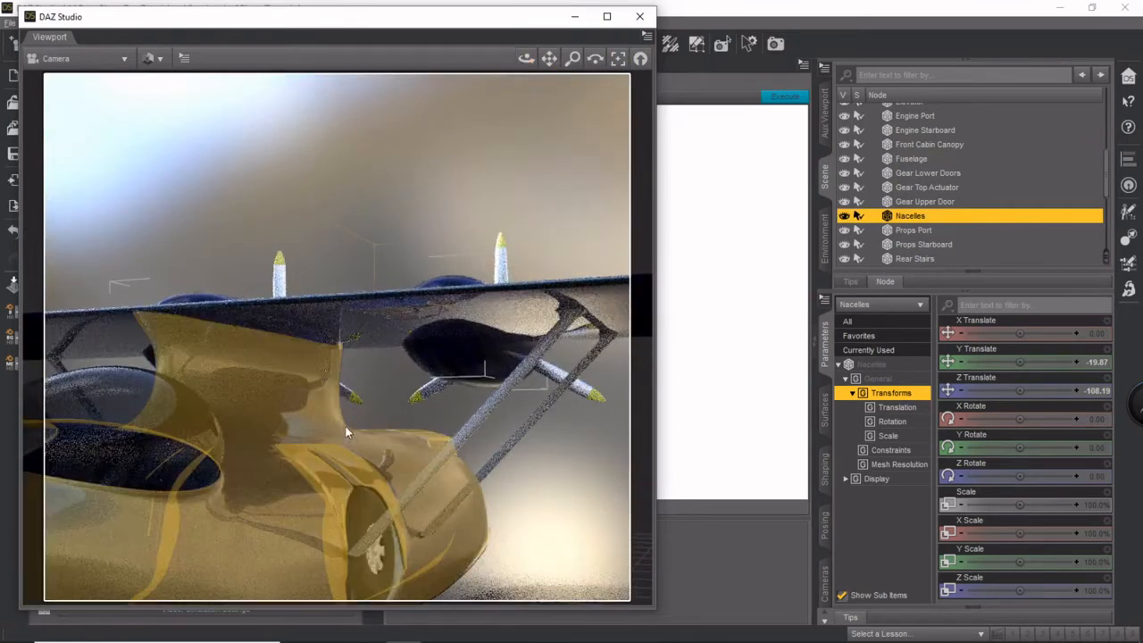
# Inspect the blisters, wing pylon and engines from both rear quarters, and select the Fuselage
pyautogui.moveTo(527, 58); pyautogui.dragTo(618, 50)
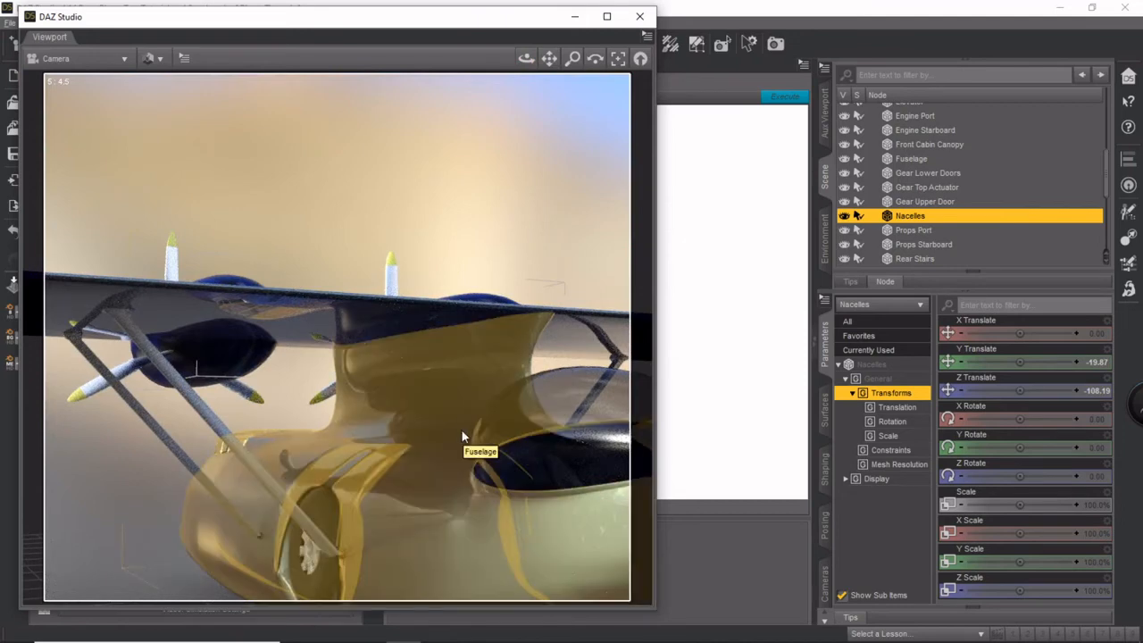
pyautogui.moveTo(526, 59); pyautogui.dragTo(573, 39)
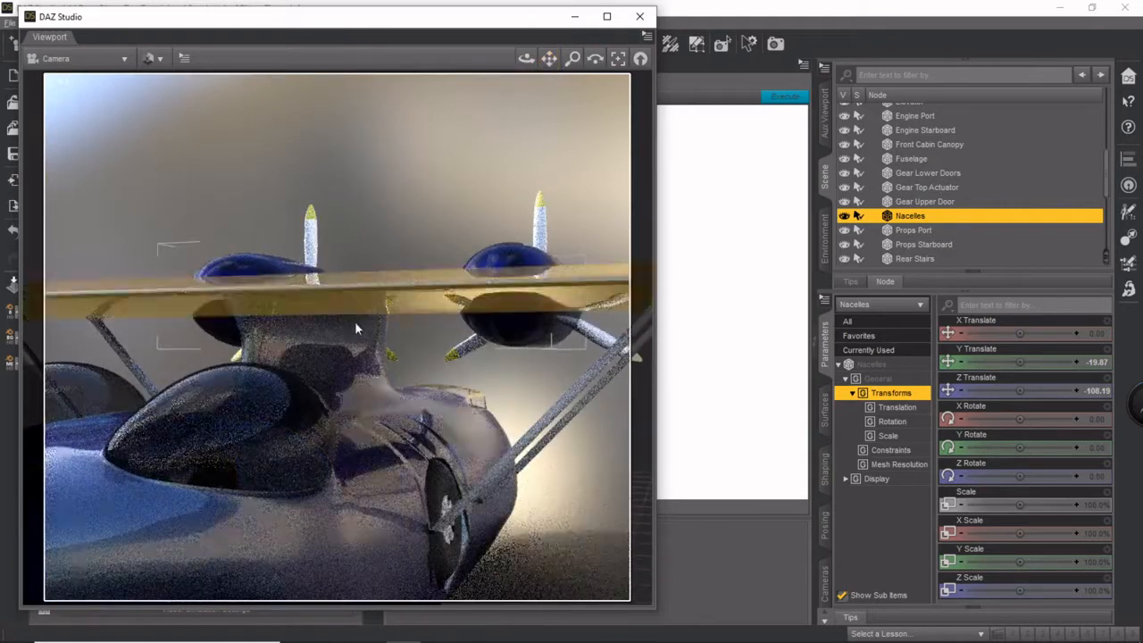
pyautogui.click(324, 329)
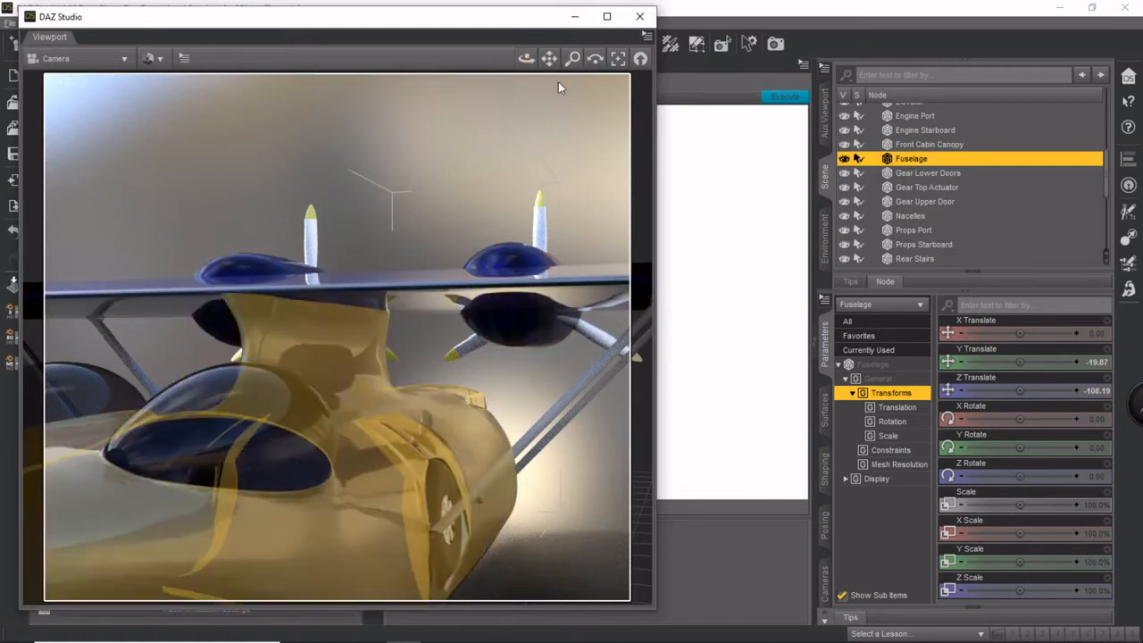
# Examine the propellers, engines and nose from the front port quarter, at low level and from above
pyautogui.moveTo(526, 58); pyautogui.dragTo(492, 68)
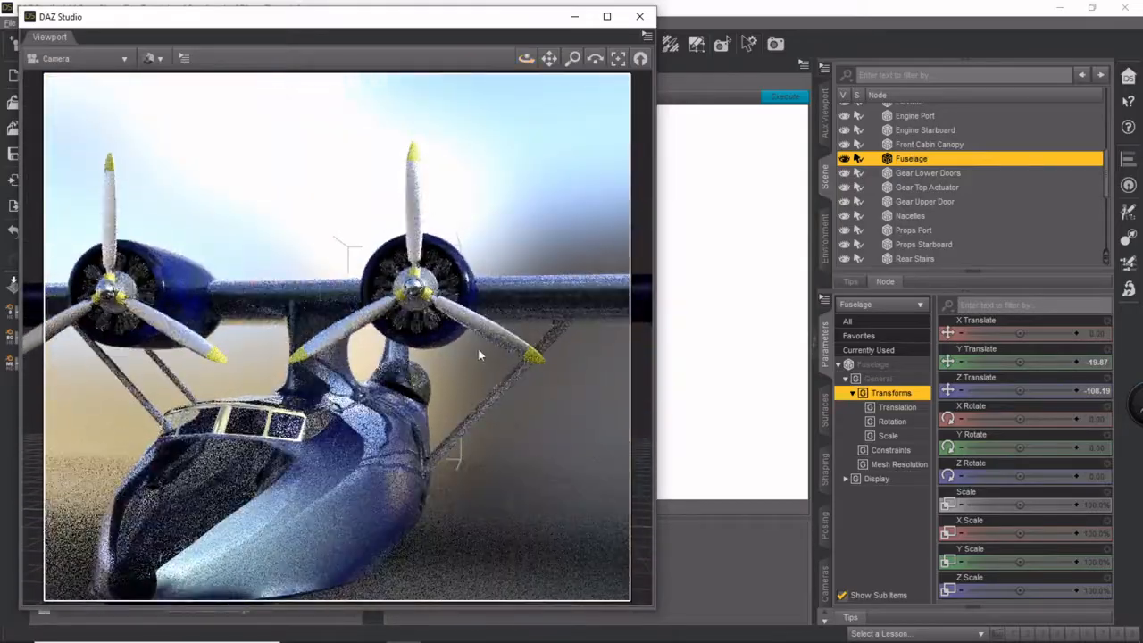
pyautogui.scroll(-5, 477, 350)
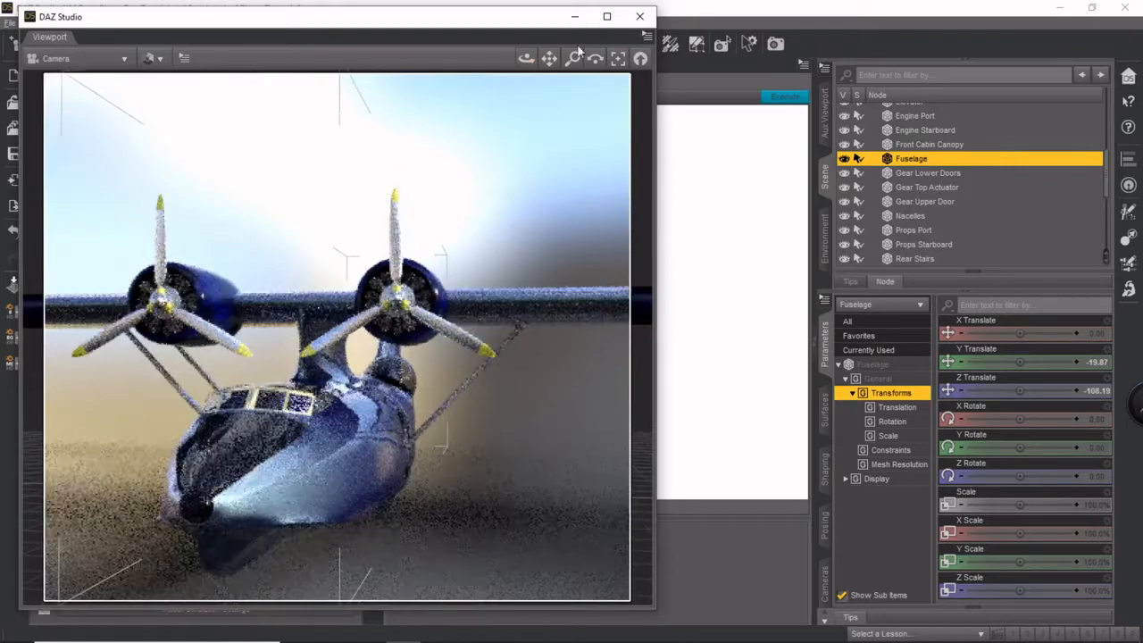
pyautogui.moveTo(547, 66); pyautogui.dragTo(491, 179)
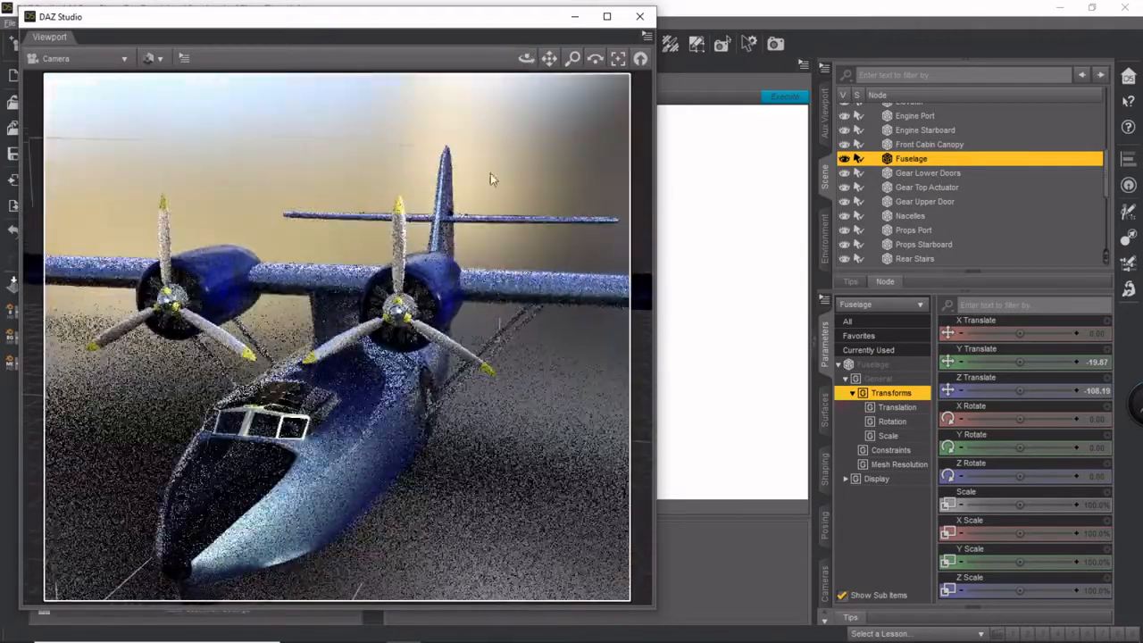
pyautogui.scroll(5, 347, 464)
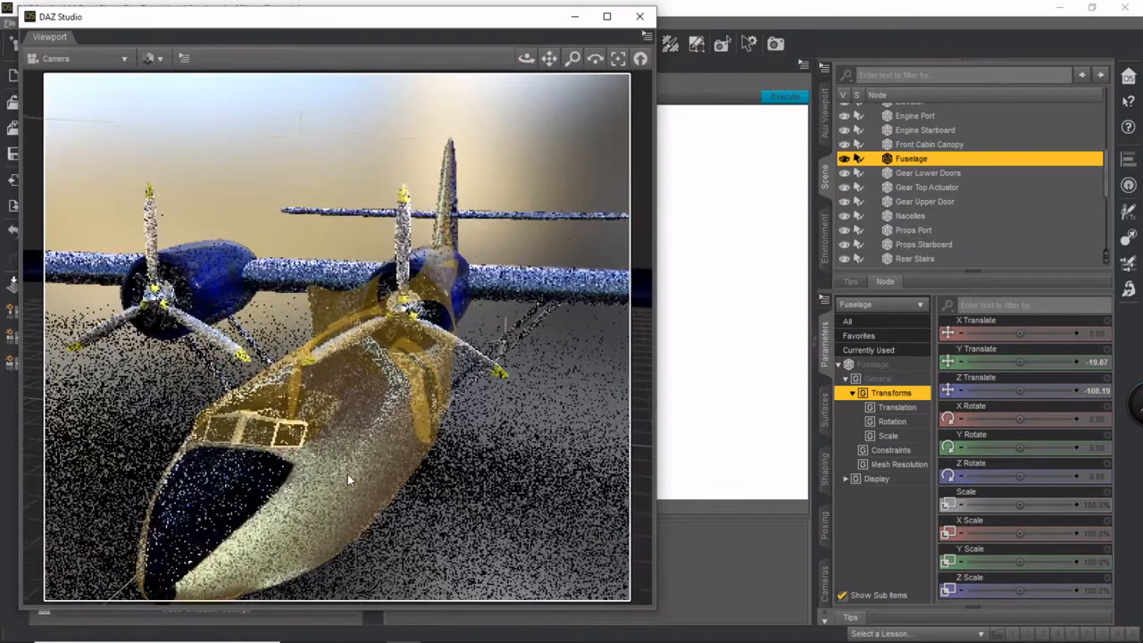
# Inspect the cockpit windows and nose up close, and select the Front Cabin Canopy from the front starboard quarter
pyautogui.scroll(5, 347, 478)
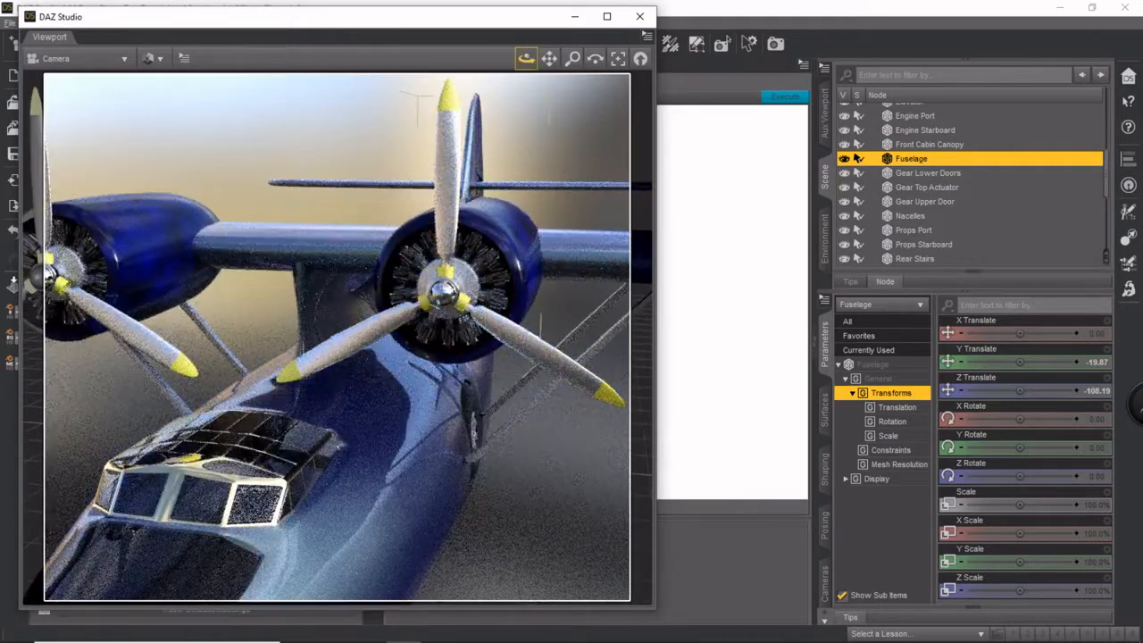
pyautogui.moveTo(548, 64); pyautogui.dragTo(610, 6)
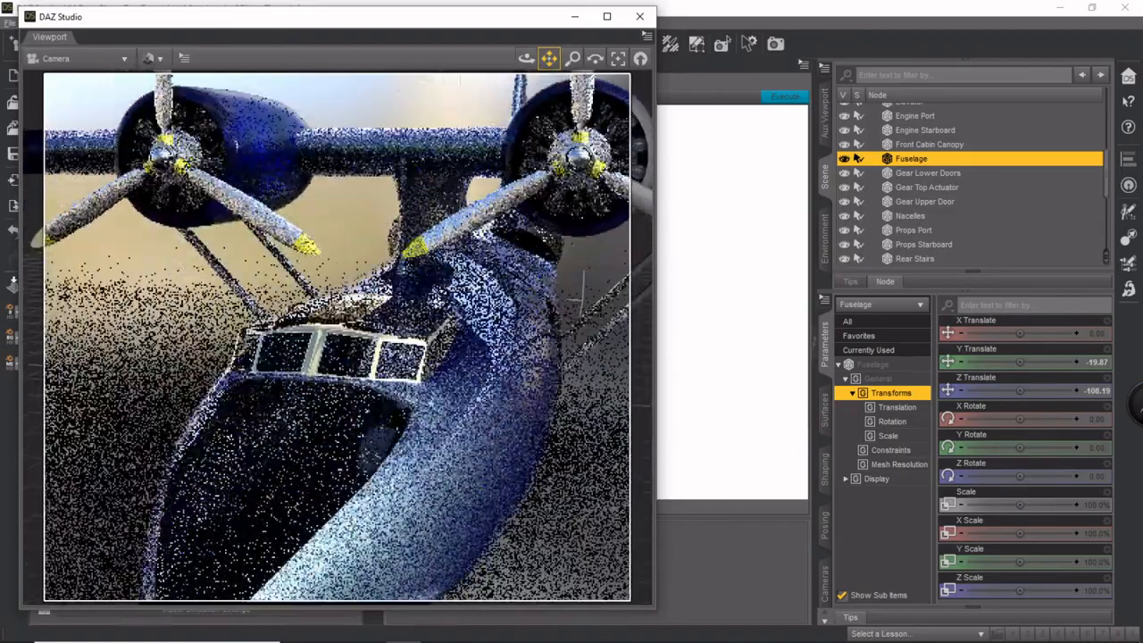
pyautogui.scroll(6, 509, 373)
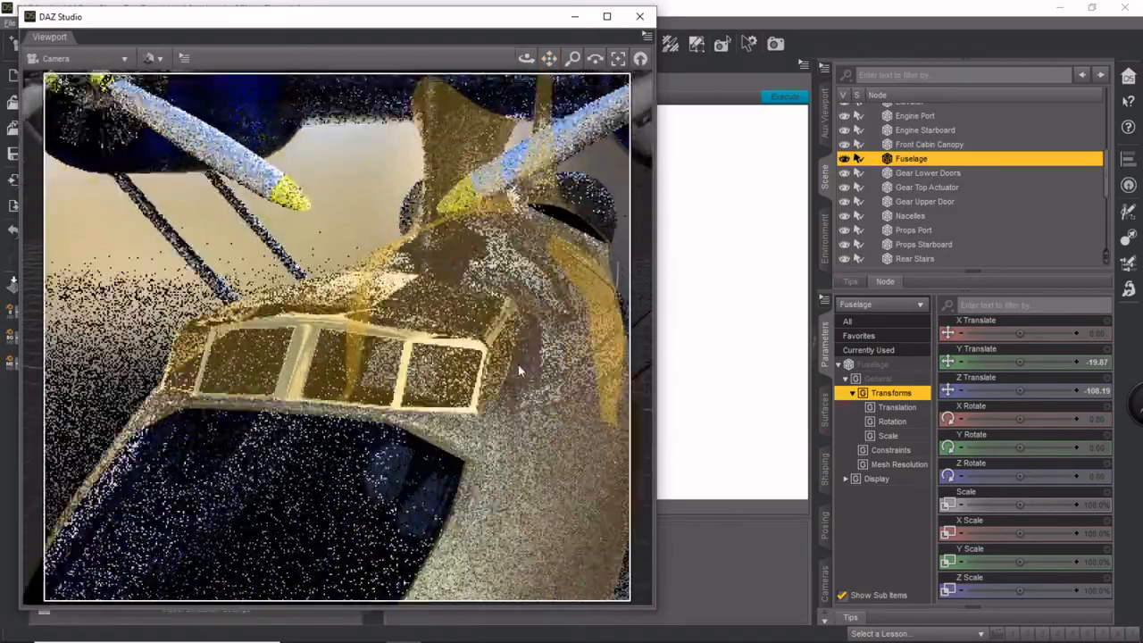
pyautogui.scroll(2, 521, 366)
pyautogui.moveTo(527, 59); pyautogui.dragTo(476, 58)
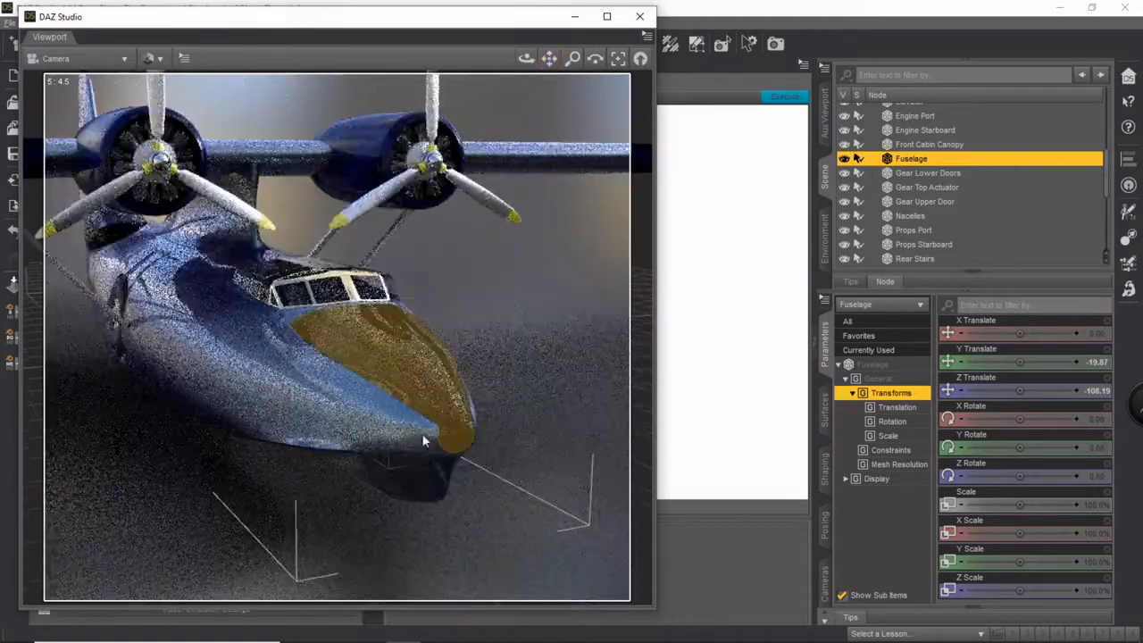
pyautogui.click(423, 372)
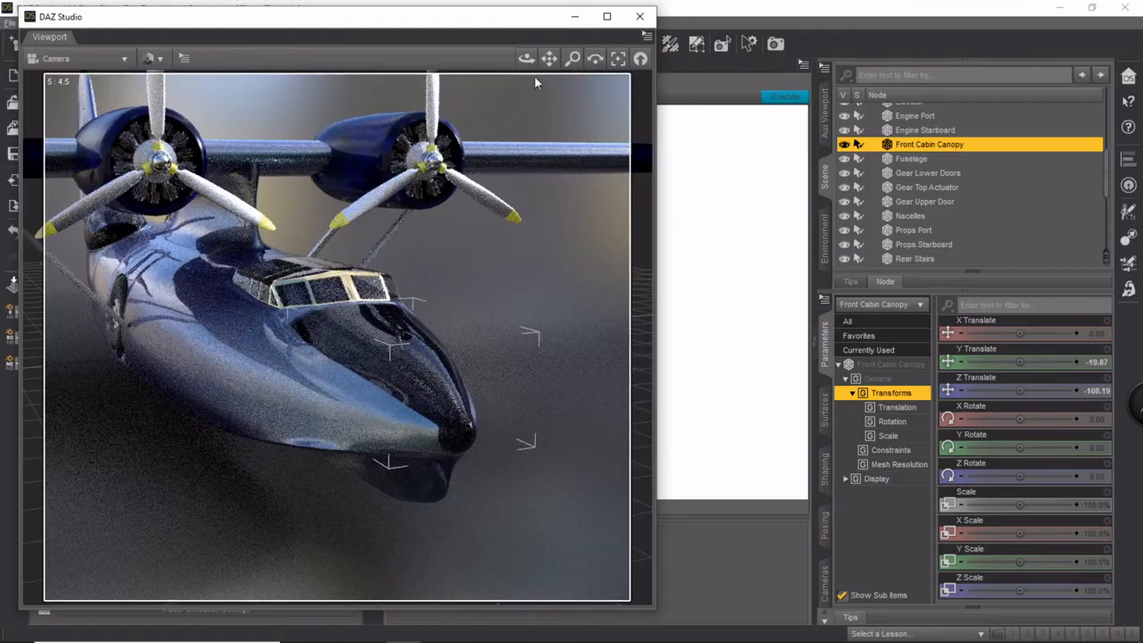
# Select Blister Starboard and inspect both blisters from the starboard rear side, level and from above
pyautogui.moveTo(527, 58); pyautogui.dragTo(609, 48)
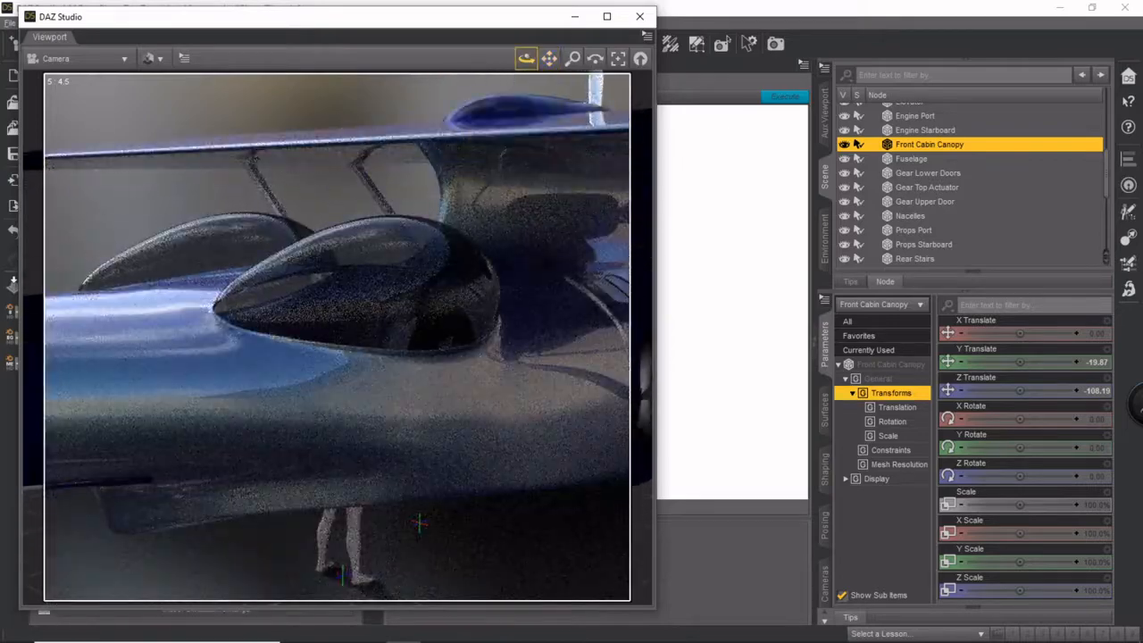
pyautogui.moveTo(527, 58); pyautogui.dragTo(530, 47)
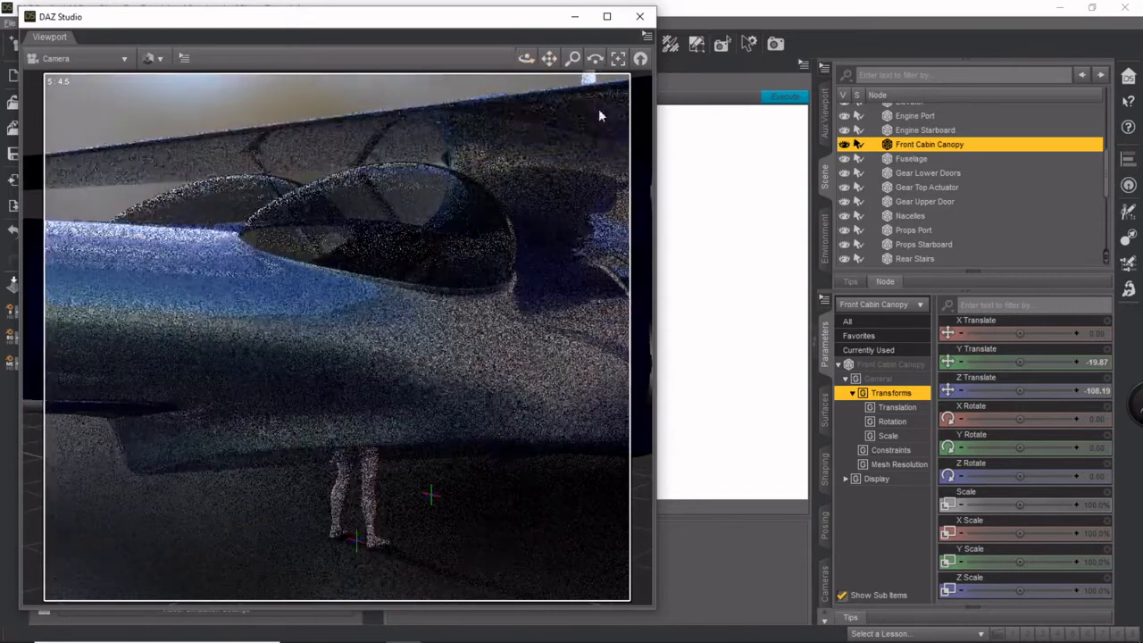
pyautogui.click(431, 238)
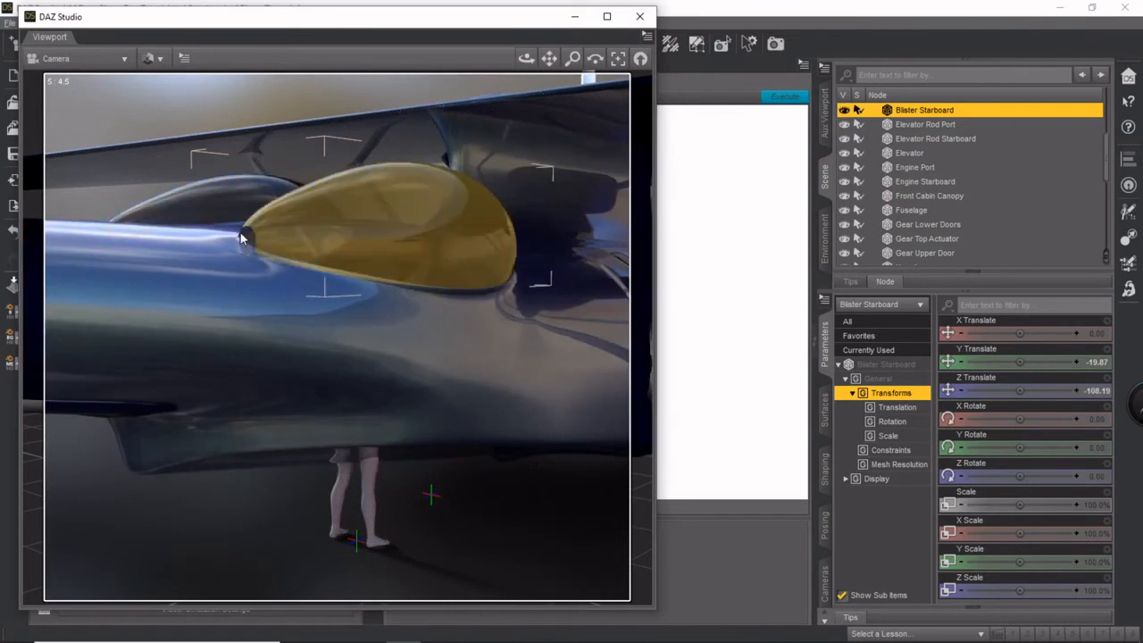
pyautogui.moveTo(527, 59); pyautogui.dragTo(638, 75)
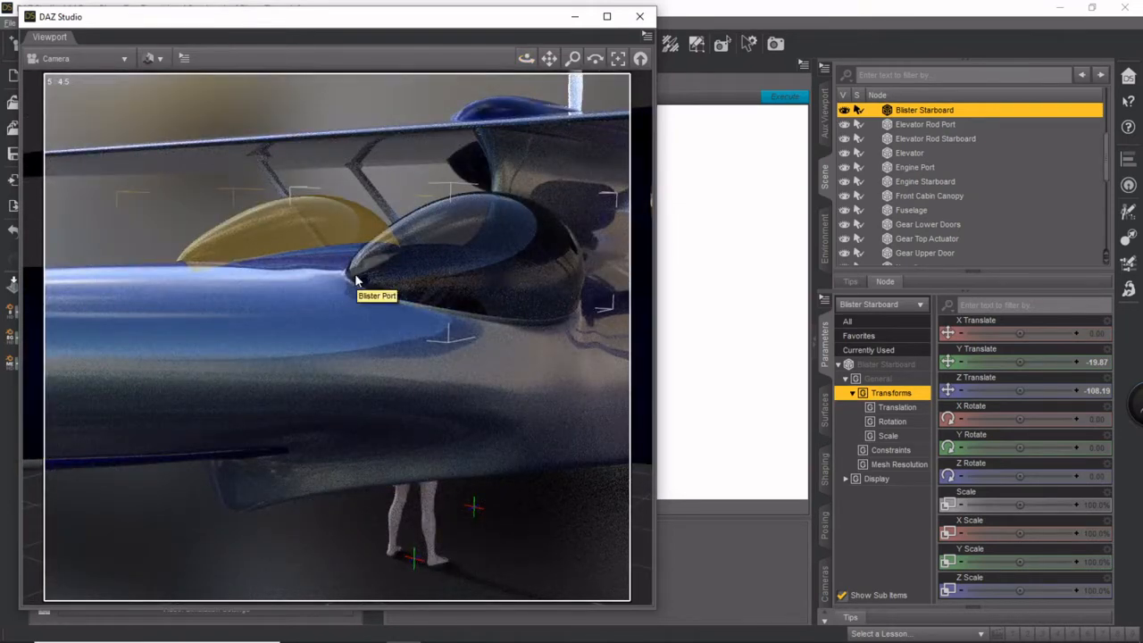
pyautogui.scroll(-3, 503, 340)
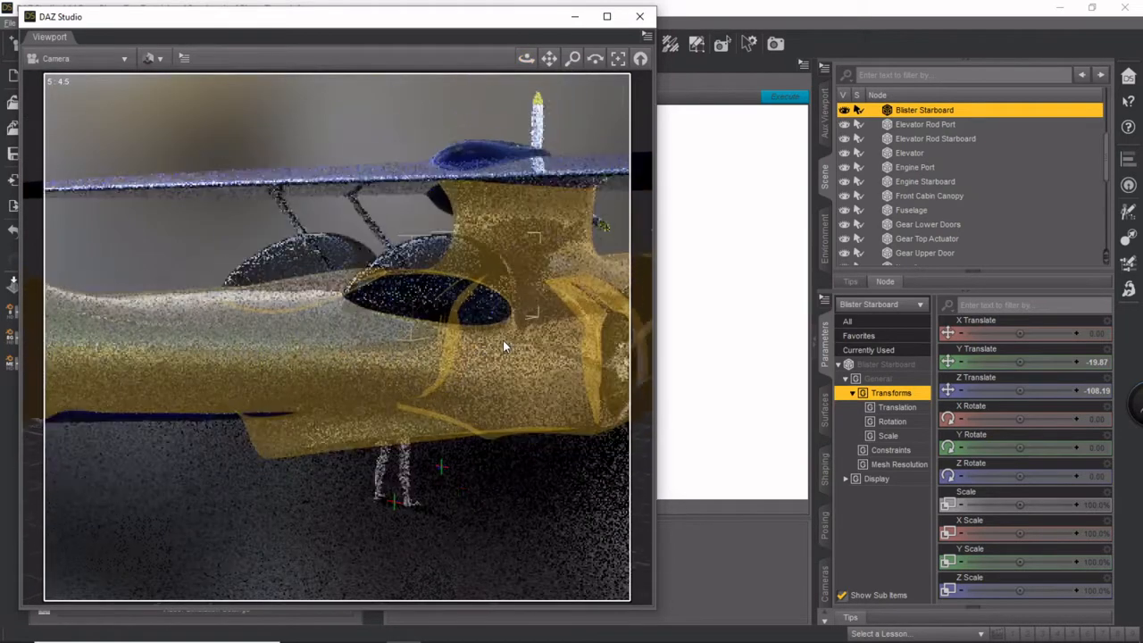
pyautogui.moveTo(527, 59); pyautogui.dragTo(534, 93)
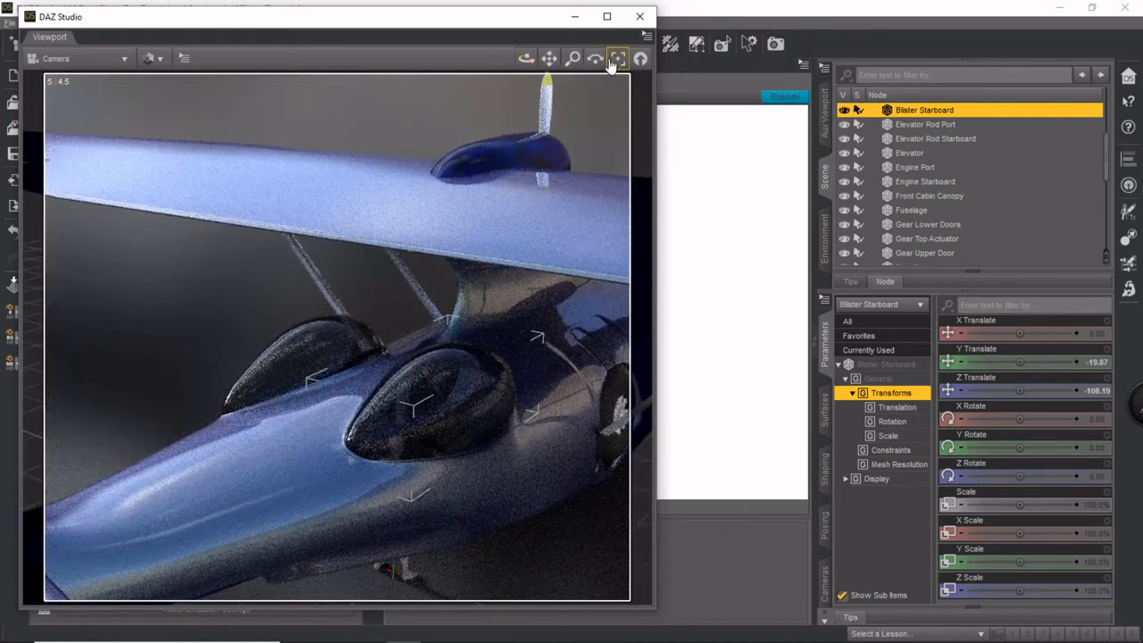
# Frame the view on Blister Starboard and examine its glazing up close from behind
pyautogui.click(619, 62)
pyautogui.moveTo(527, 59); pyautogui.dragTo(600, 60)
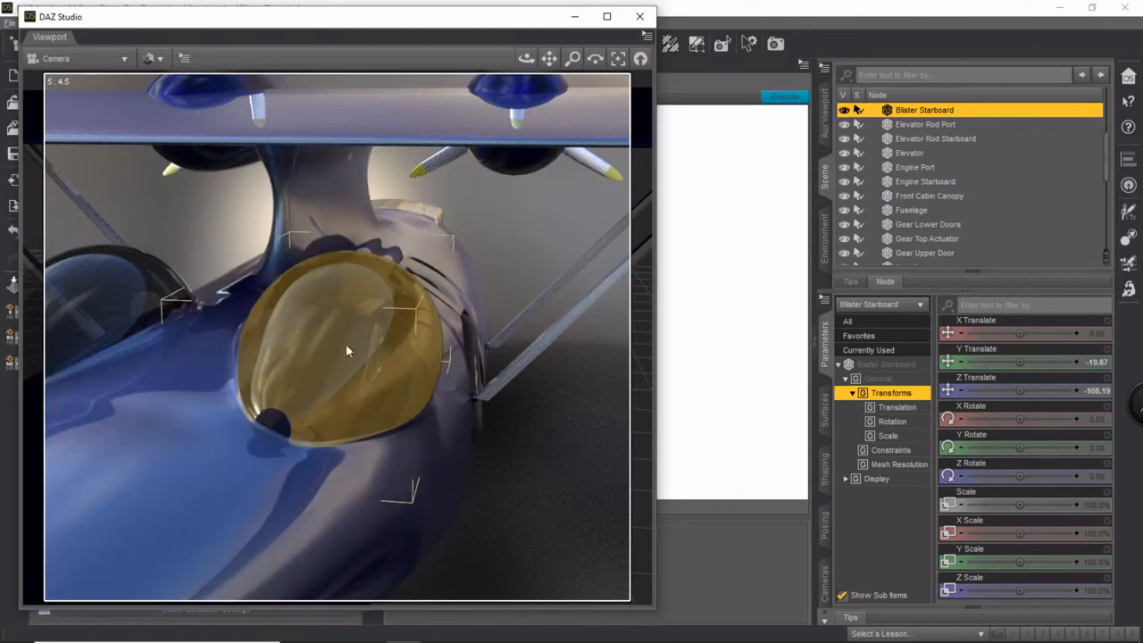
pyautogui.scroll(3, 316, 475)
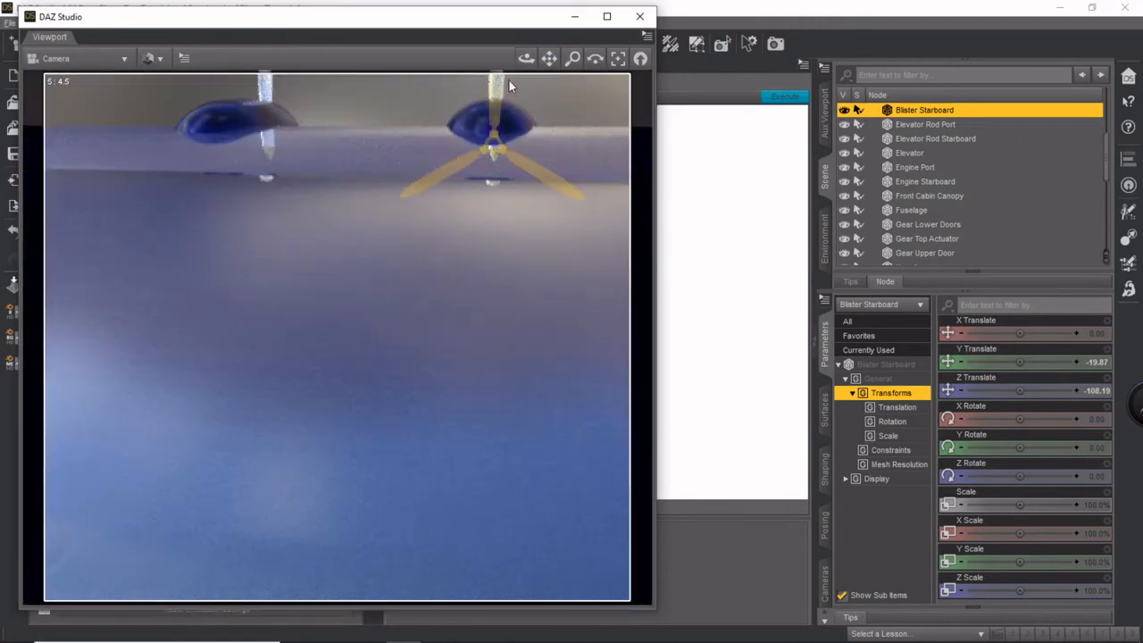
pyautogui.moveTo(527, 58); pyautogui.dragTo(555, 62)
pyautogui.moveTo(527, 58); pyautogui.dragTo(563, 116)
# Select Blister Port and Blister Starboard in turn, viewing both from the port side and from behind
pyautogui.click(383, 321)
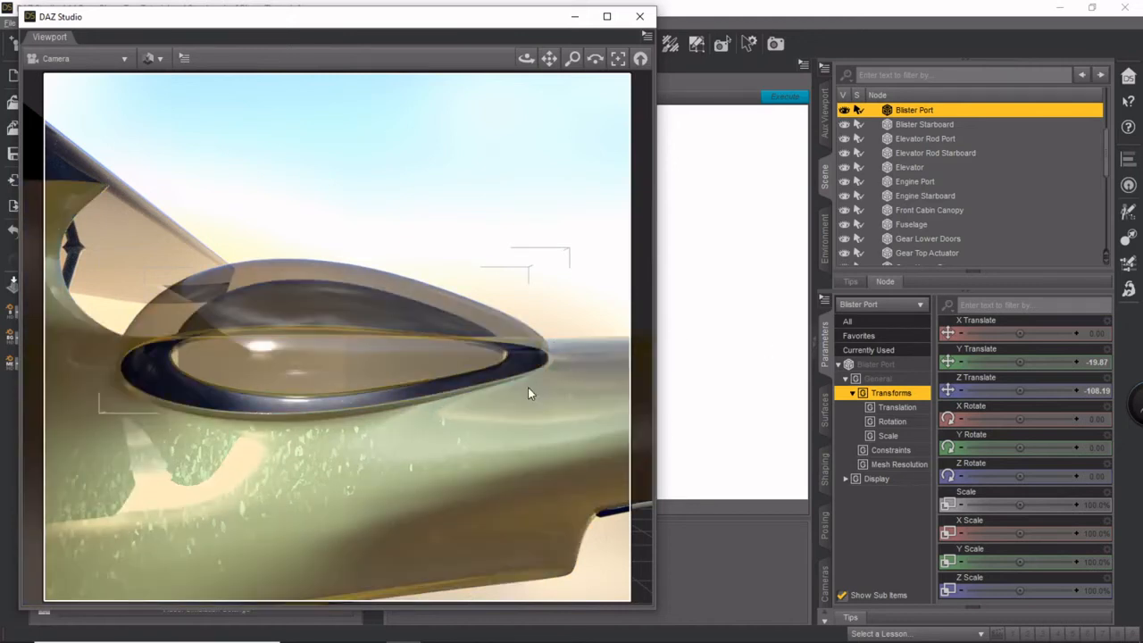
pyautogui.scroll(-3, 528, 388)
pyautogui.moveTo(527, 59)
pyautogui.mouseDown()
pyautogui.moveTo(534, 45)
pyautogui.moveTo(528, 78)
pyautogui.mouseUp()
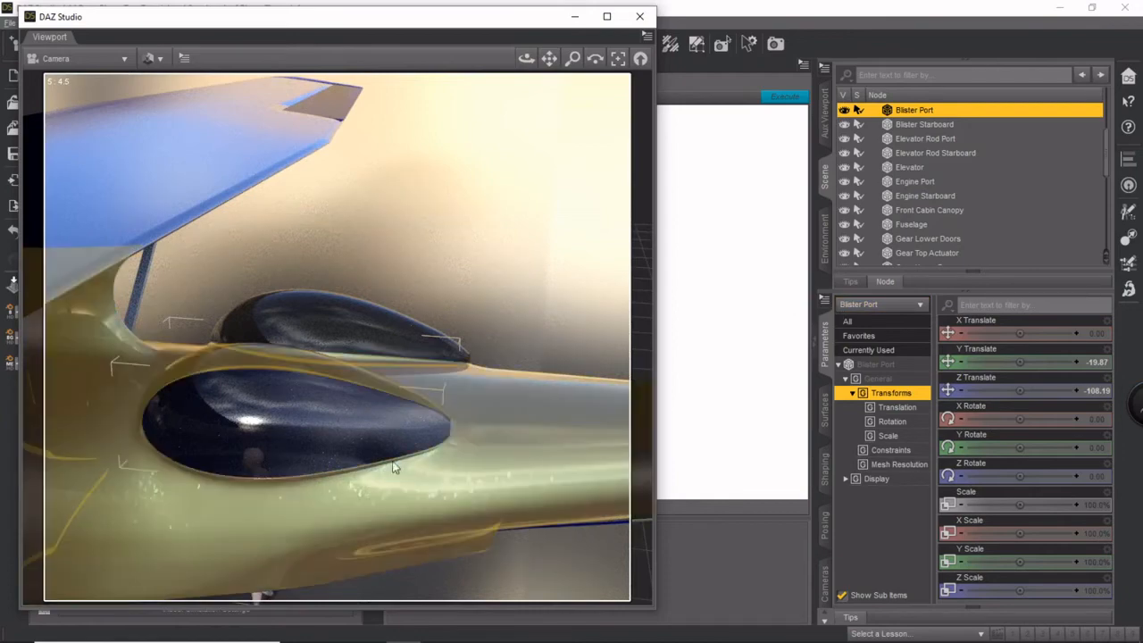
pyautogui.scroll(-2, 366, 462)
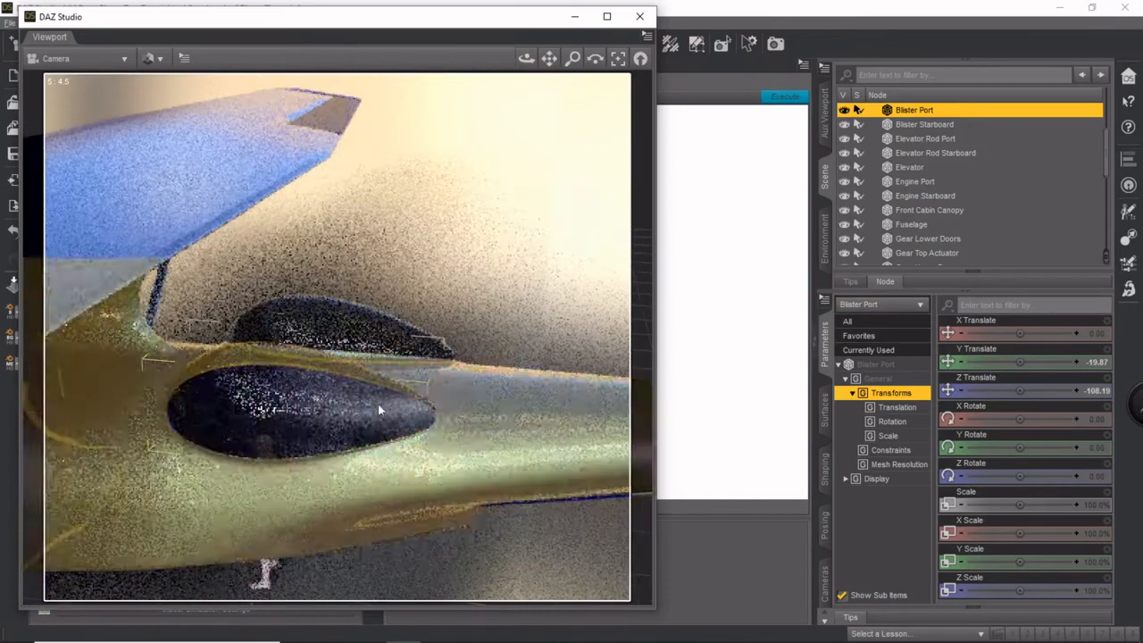
pyautogui.click(375, 335)
pyautogui.moveTo(527, 59)
pyautogui.mouseDown()
pyautogui.moveTo(509, 61)
pyautogui.moveTo(551, 52)
pyautogui.moveTo(560, 65)
pyautogui.moveTo(527, 59)
pyautogui.moveTo(539, 57)
pyautogui.mouseUp()
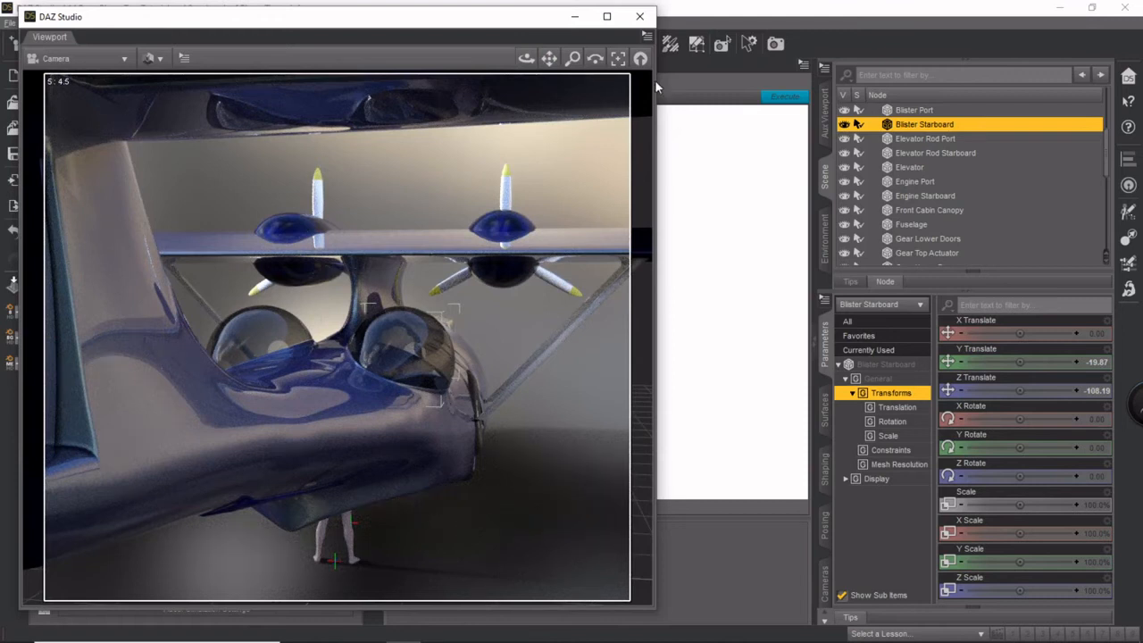
# Move the floating viewport aside, then inspect the blisters from behind and over the wing, framing on Blister Starboard
pyautogui.moveTo(485, 27); pyautogui.dragTo(589, 24)
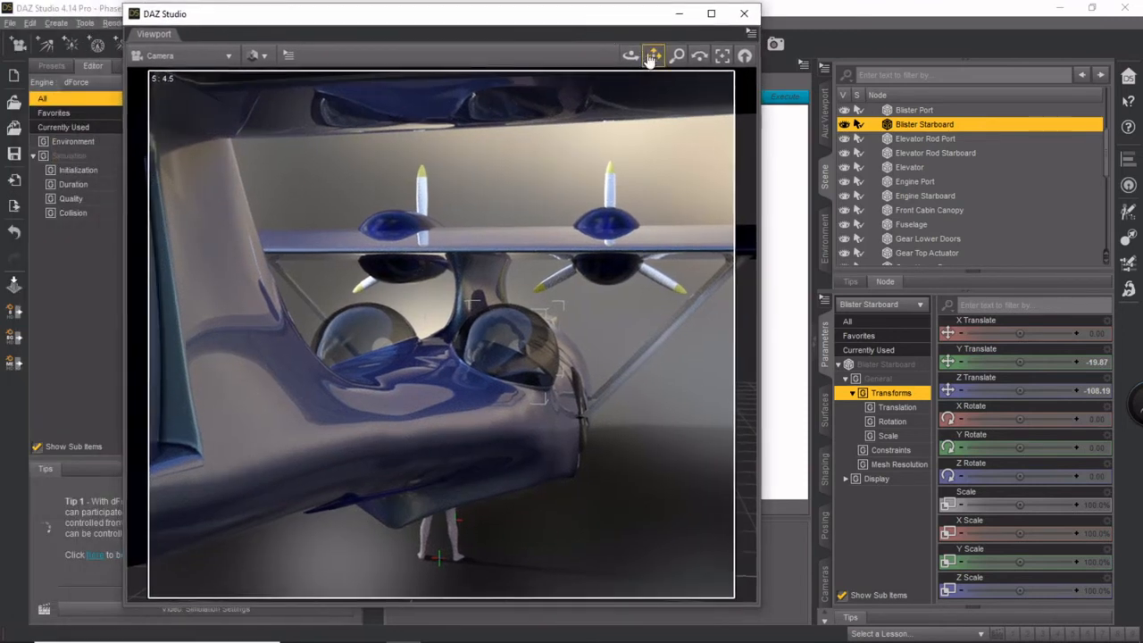
pyautogui.moveTo(631, 55); pyautogui.dragTo(643, 55)
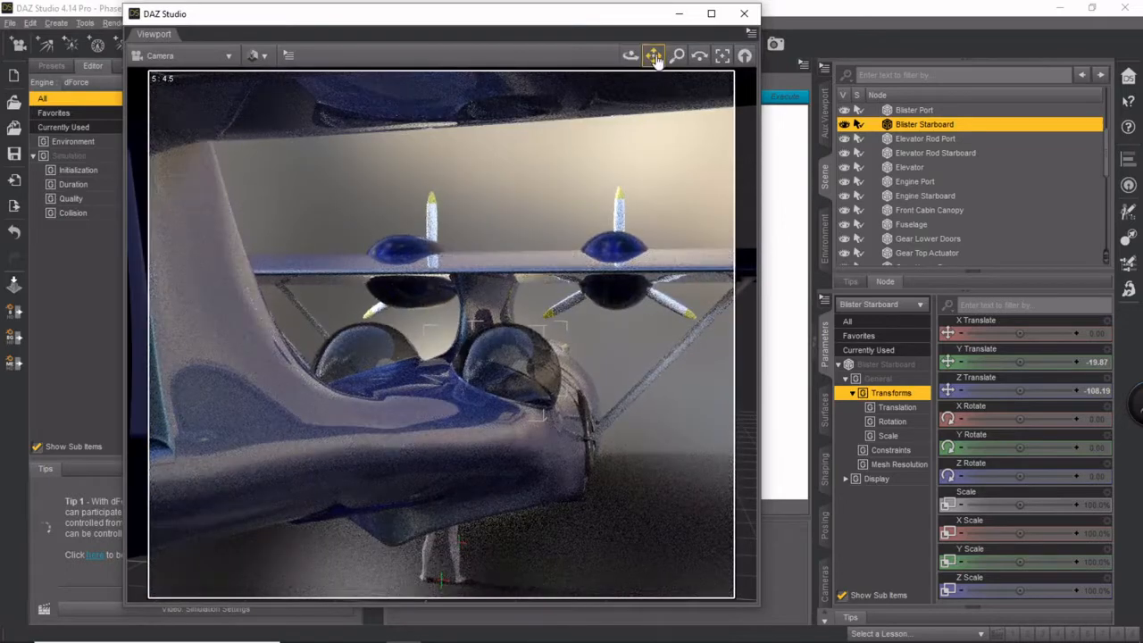
pyautogui.moveTo(654, 56); pyautogui.dragTo(559, 80)
pyautogui.scroll(-4, 469, 276)
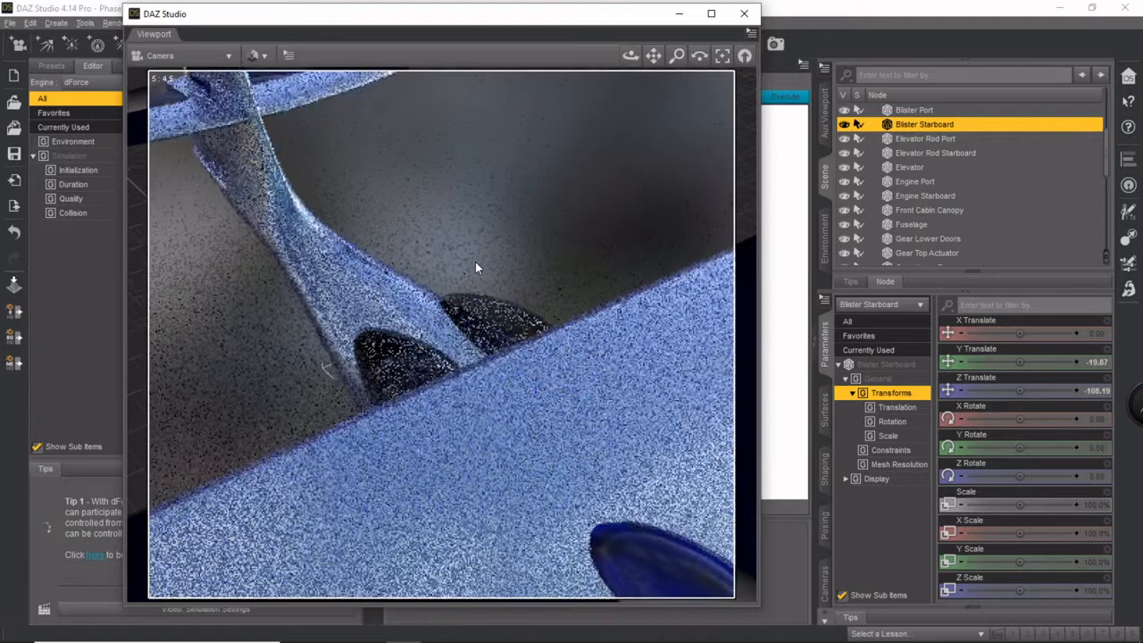
pyautogui.click(725, 58)
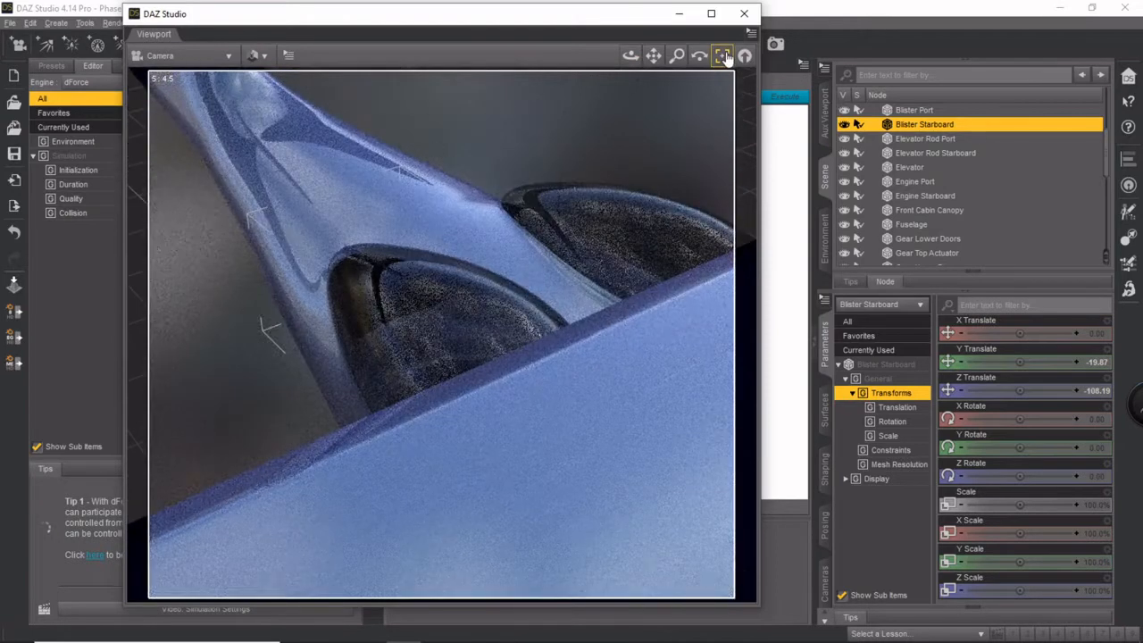
# Select the Fuselage, frame the view on it and examine the whole aircraft from both sides and directly above
pyautogui.click(446, 221)
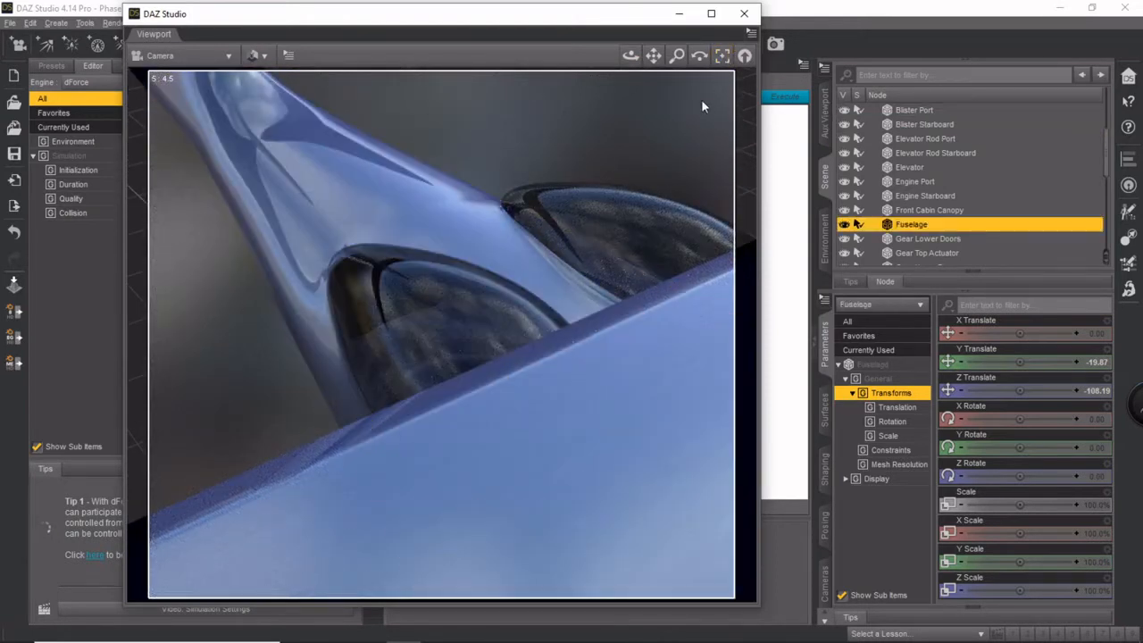
pyautogui.click(725, 57)
pyautogui.moveTo(630, 56); pyautogui.dragTo(617, 32)
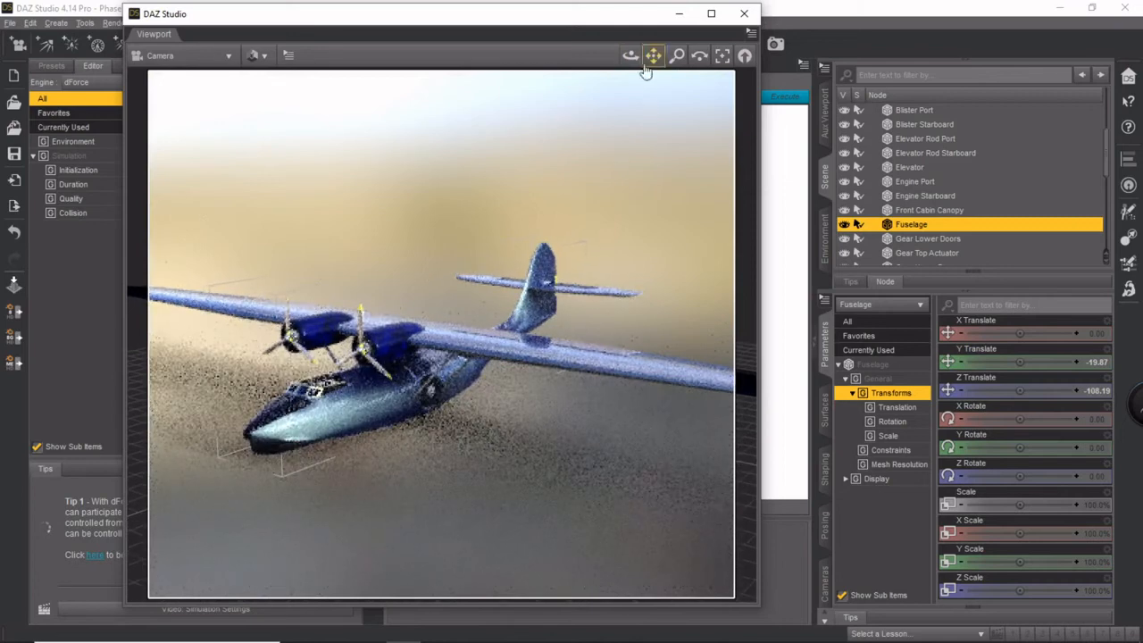
pyautogui.moveTo(630, 56); pyautogui.dragTo(711, 51)
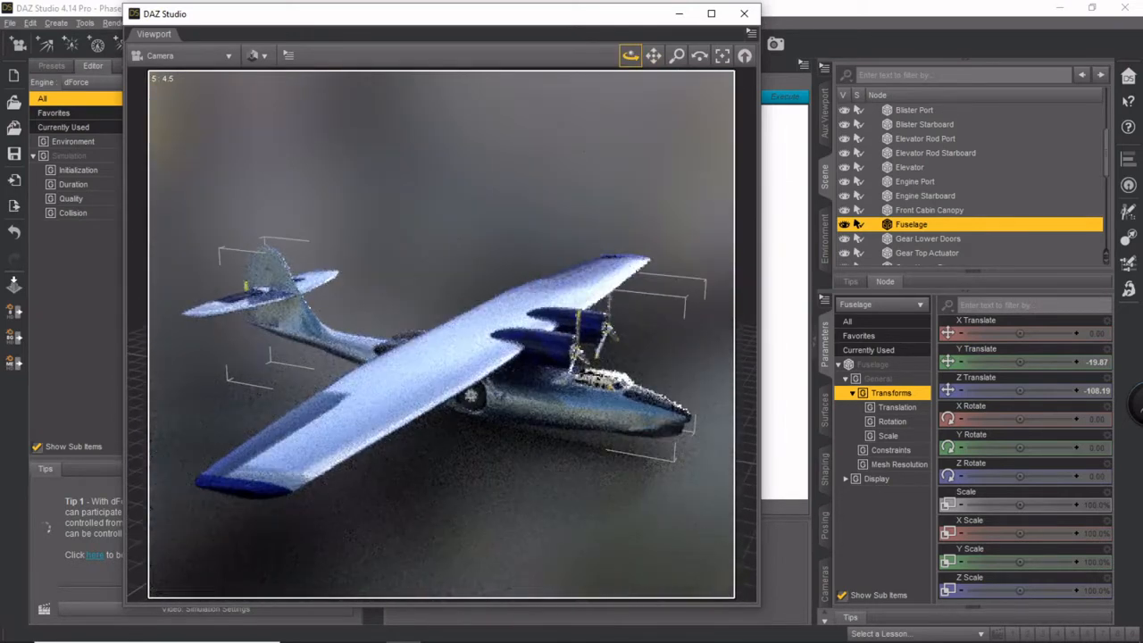
pyautogui.moveTo(631, 56); pyautogui.dragTo(651, 16)
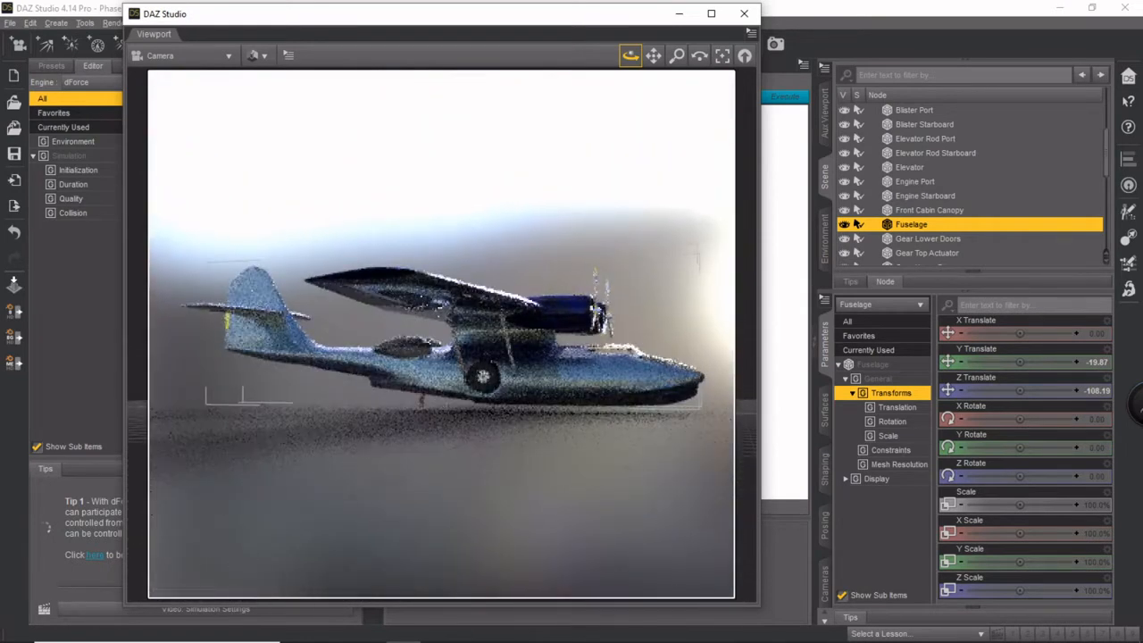
pyautogui.moveTo(630, 55); pyautogui.dragTo(561, 55)
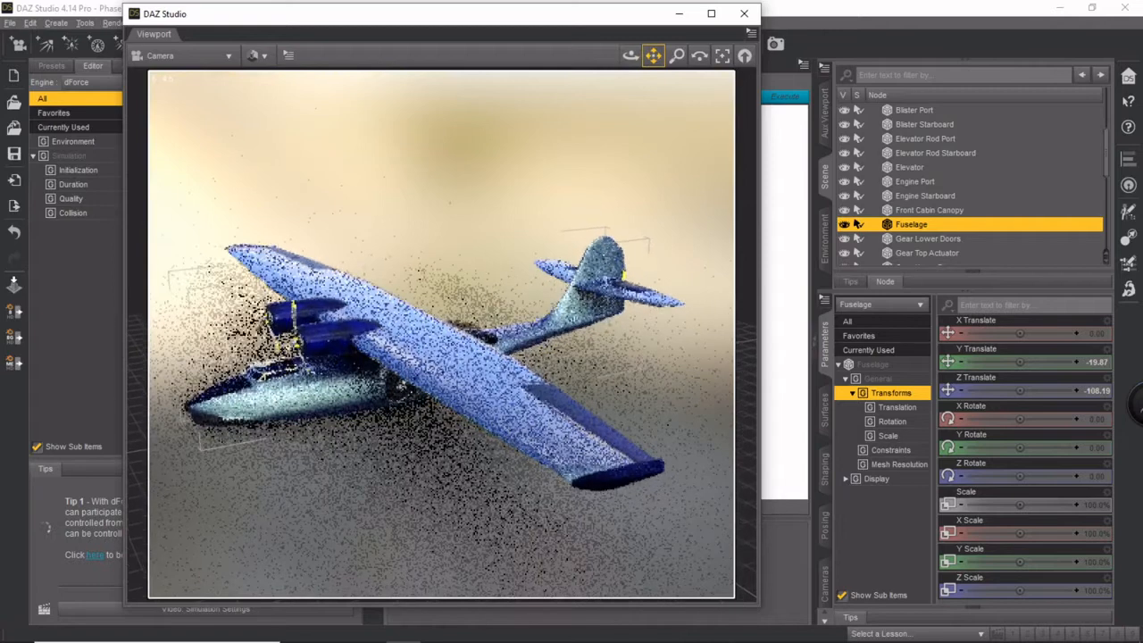
pyautogui.moveTo(561, 56); pyautogui.dragTo(543, 51)
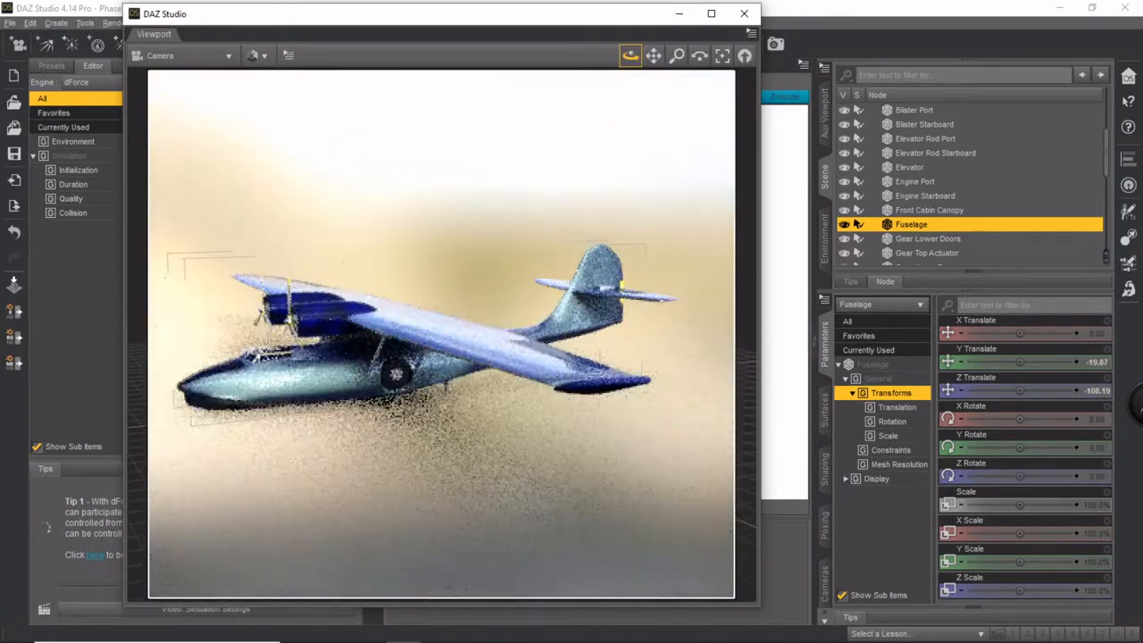
pyautogui.moveTo(631, 56)
pyautogui.mouseDown()
pyautogui.moveTo(634, 145)
pyautogui.moveTo(627, 60)
pyautogui.moveTo(625, 74)
pyautogui.moveTo(563, 78)
pyautogui.moveTo(655, 56)
pyautogui.moveTo(629, 58)
pyautogui.mouseUp()
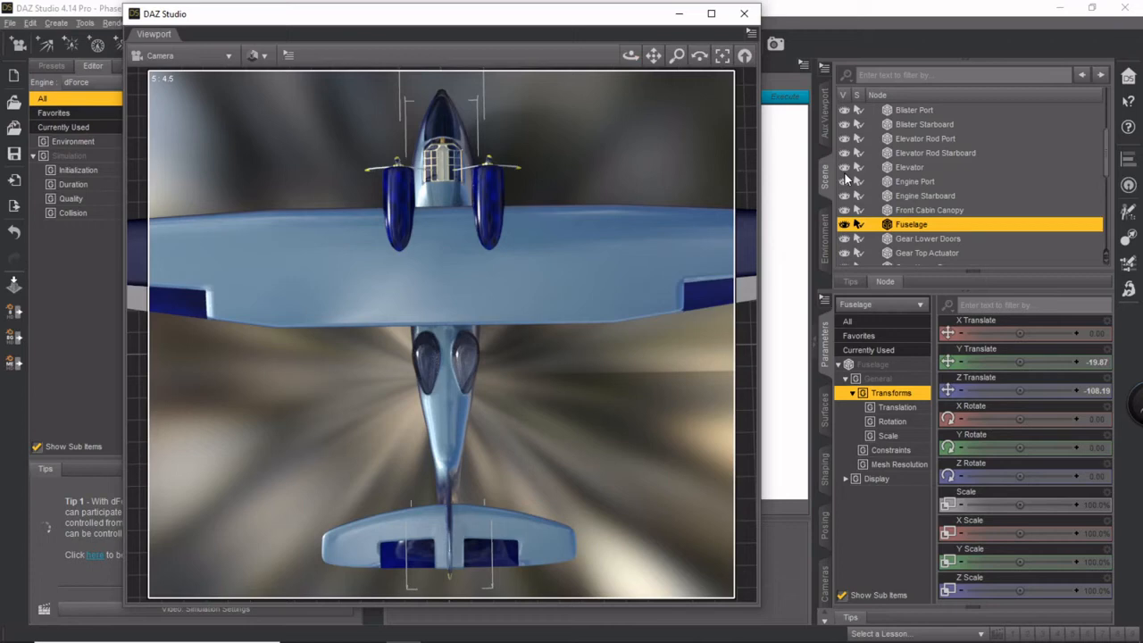
# Examine the whole aircraft from its front port quarter, comparing raised views over the wing with a level side view
pyautogui.moveTo(631, 55)
pyautogui.mouseDown()
pyautogui.moveTo(748, 55)
pyautogui.moveTo(630, 46)
pyautogui.moveTo(630, 12)
pyautogui.moveTo(630, 52)
pyautogui.moveTo(614, 52)
pyautogui.mouseUp()
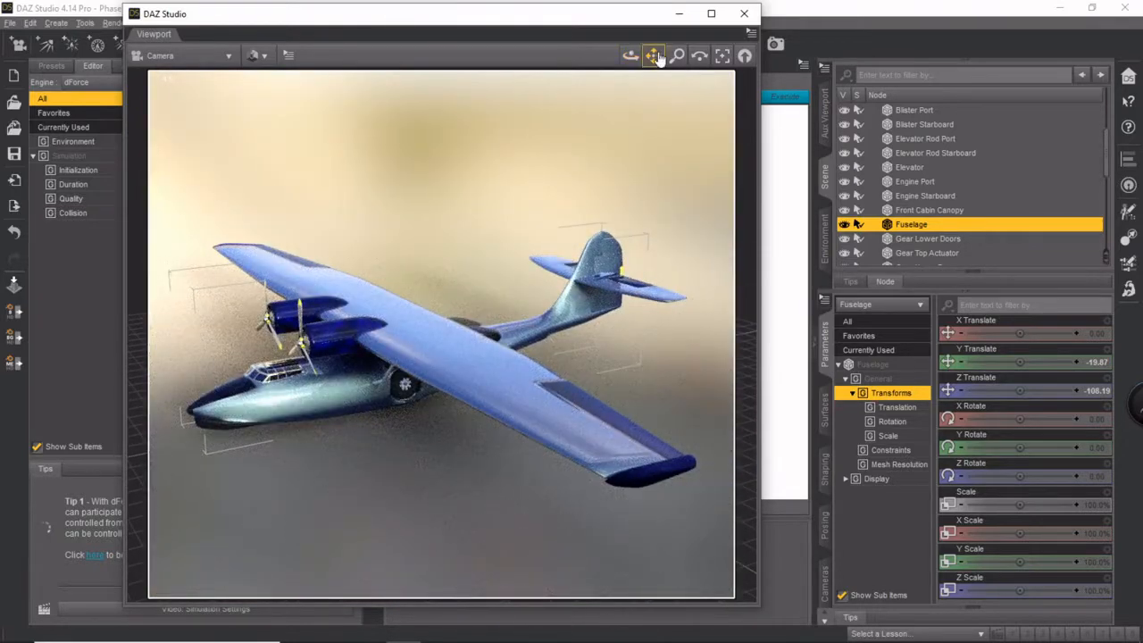
pyautogui.moveTo(631, 55); pyautogui.dragTo(658, 64)
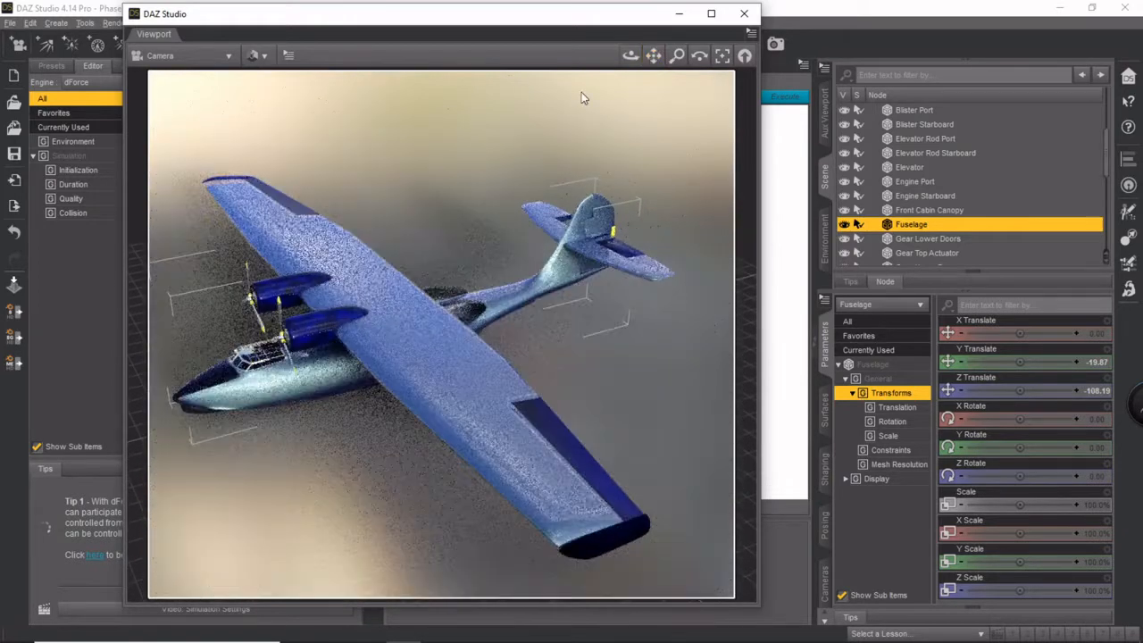
pyautogui.moveTo(631, 56); pyautogui.dragTo(630, 59)
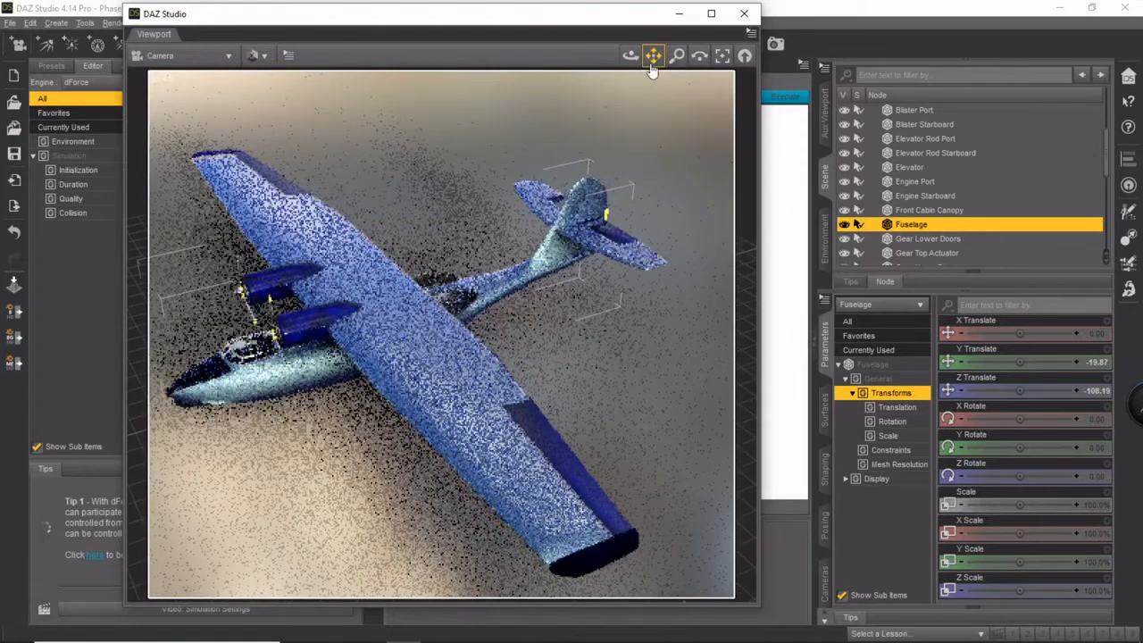
pyautogui.moveTo(630, 55); pyautogui.dragTo(630, 32)
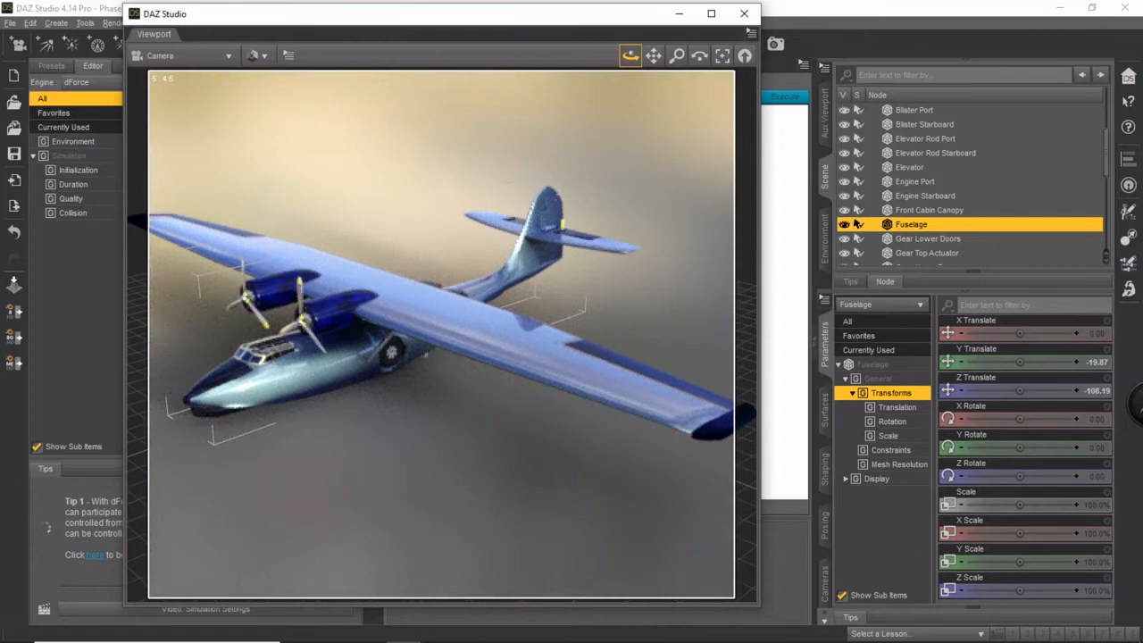
pyautogui.moveTo(631, 55)
pyautogui.mouseDown()
pyautogui.moveTo(646, 24)
pyautogui.moveTo(672, 32)
pyautogui.moveTo(682, 55)
pyautogui.moveTo(649, 66)
pyautogui.moveTo(688, 64)
pyautogui.moveTo(638, 53)
pyautogui.moveTo(650, 25)
pyautogui.moveTo(593, 85)
pyautogui.moveTo(607, 53)
pyautogui.moveTo(573, 43)
pyautogui.moveTo(631, 49)
pyautogui.mouseUp()
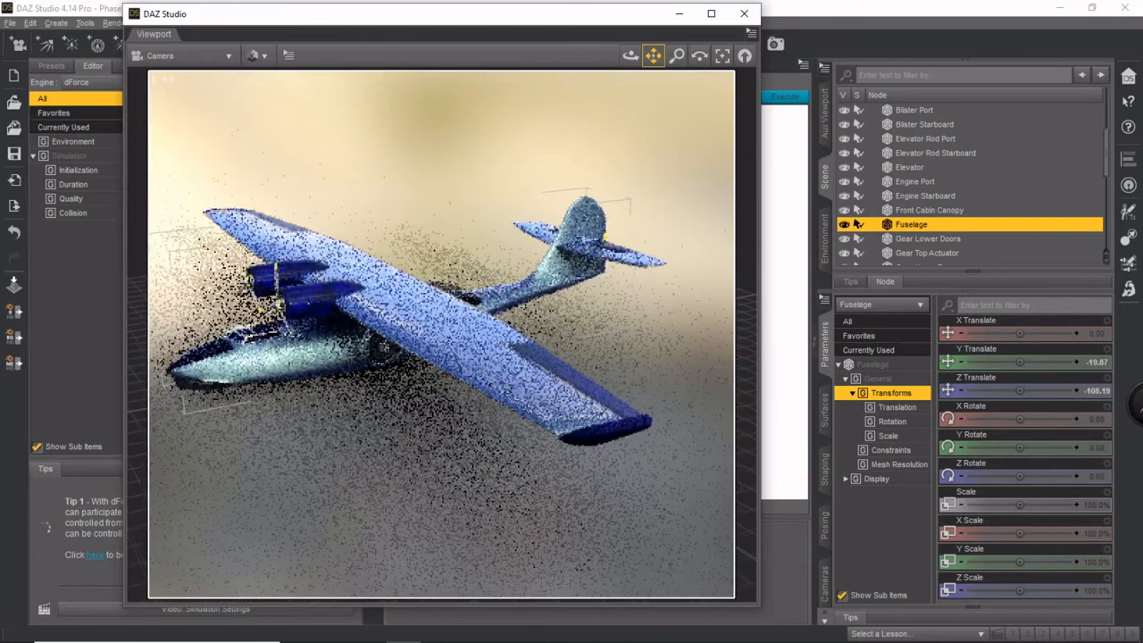
pyautogui.moveTo(631, 56)
pyautogui.mouseDown()
pyautogui.moveTo(645, 48)
pyautogui.moveTo(620, 37)
pyautogui.mouseUp()
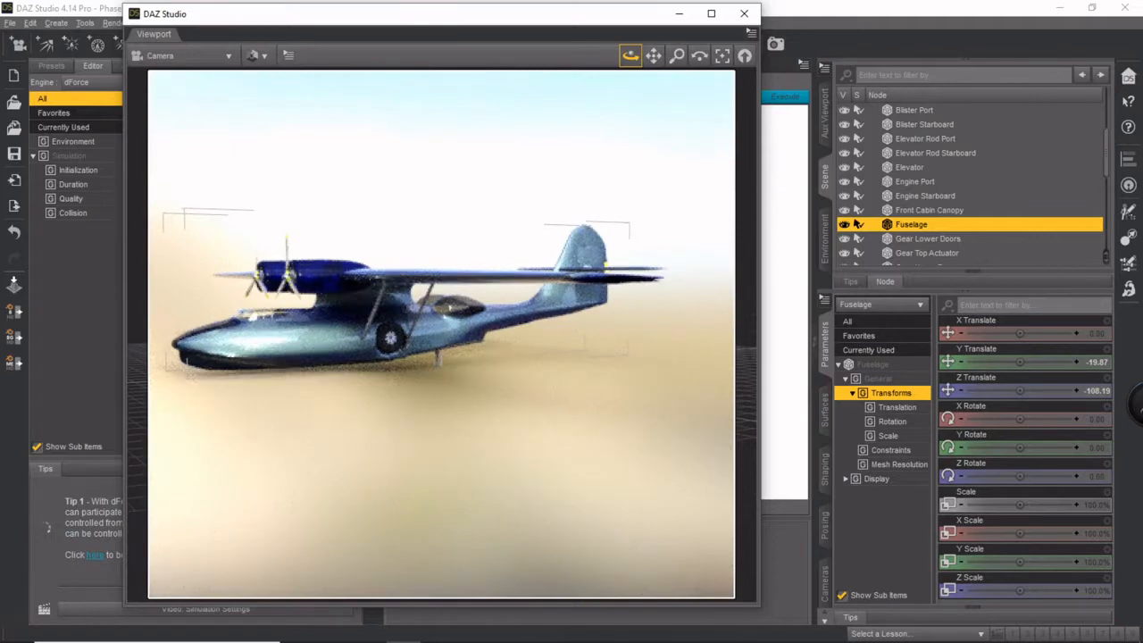
pyautogui.moveTo(631, 56)
pyautogui.mouseDown()
pyautogui.moveTo(637, 91)
pyautogui.moveTo(614, 65)
pyautogui.moveTo(654, 37)
pyautogui.moveTo(644, 37)
pyautogui.moveTo(656, 48)
pyautogui.moveTo(658, 25)
pyautogui.moveTo(632, 53)
pyautogui.moveTo(632, 29)
pyautogui.moveTo(627, 67)
pyautogui.mouseUp()
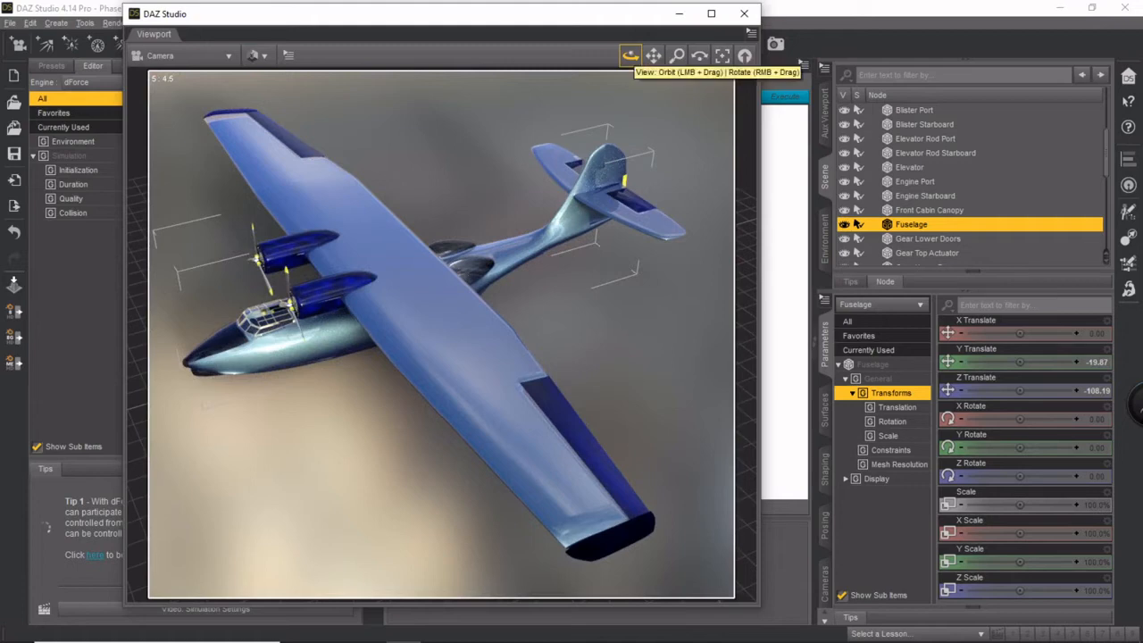
# View the aircraft from above its port side with the rear blisters in sight, and reposition the floating viewport
pyautogui.moveTo(630, 56); pyautogui.dragTo(653, 65)
pyautogui.moveTo(613, 18); pyautogui.dragTo(524, 18)
pyautogui.click(566, 55)
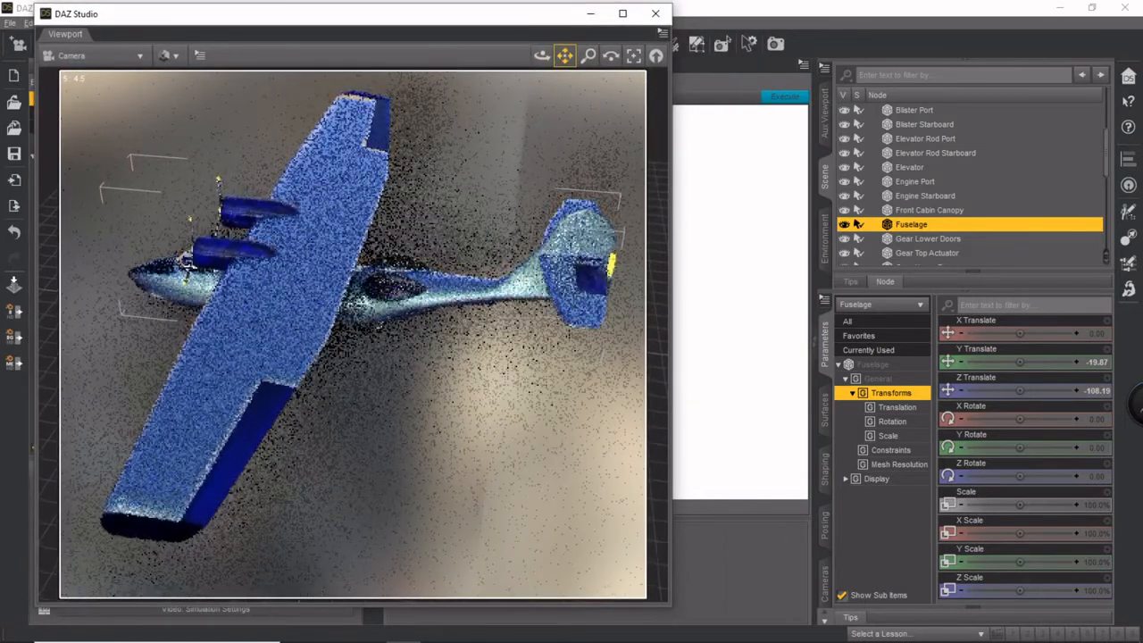
pyautogui.moveTo(472, 21); pyautogui.dragTo(522, 22)
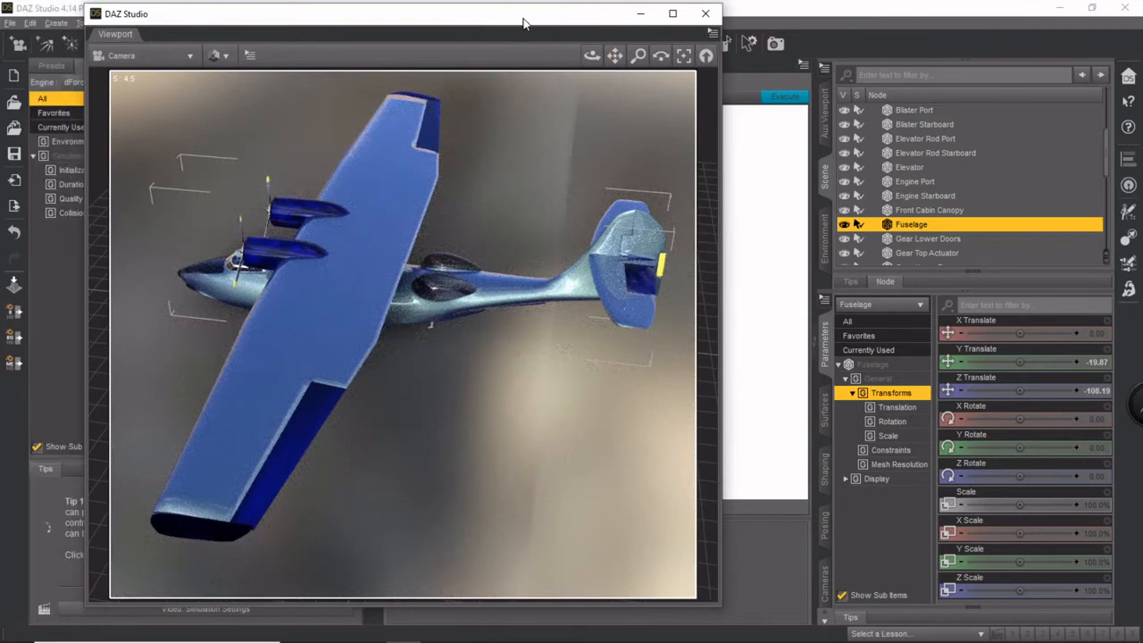